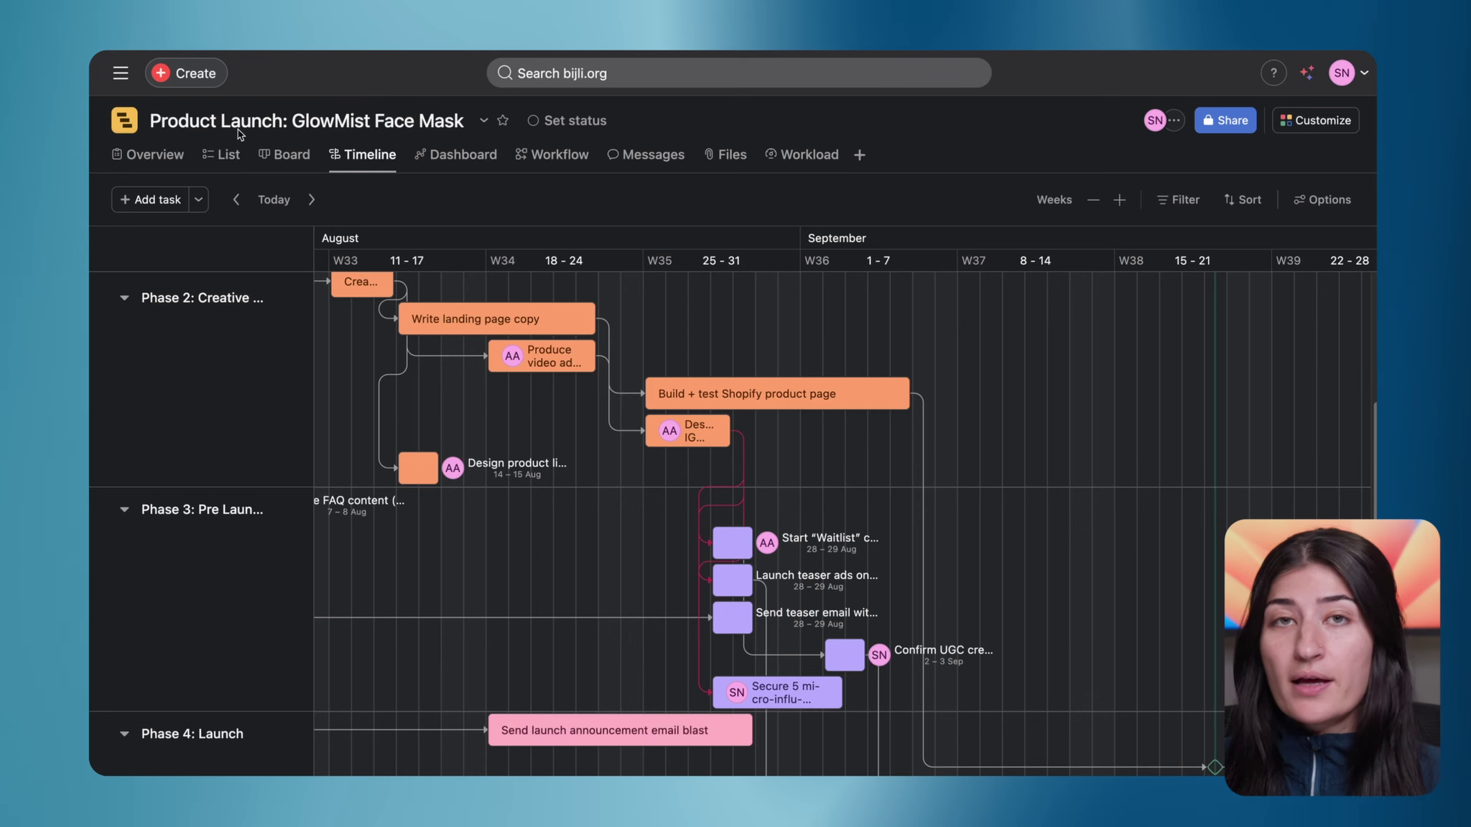
# Show the project as a list and set the Client kickoff meeting task's status to Completed
pyautogui.click(237, 156)
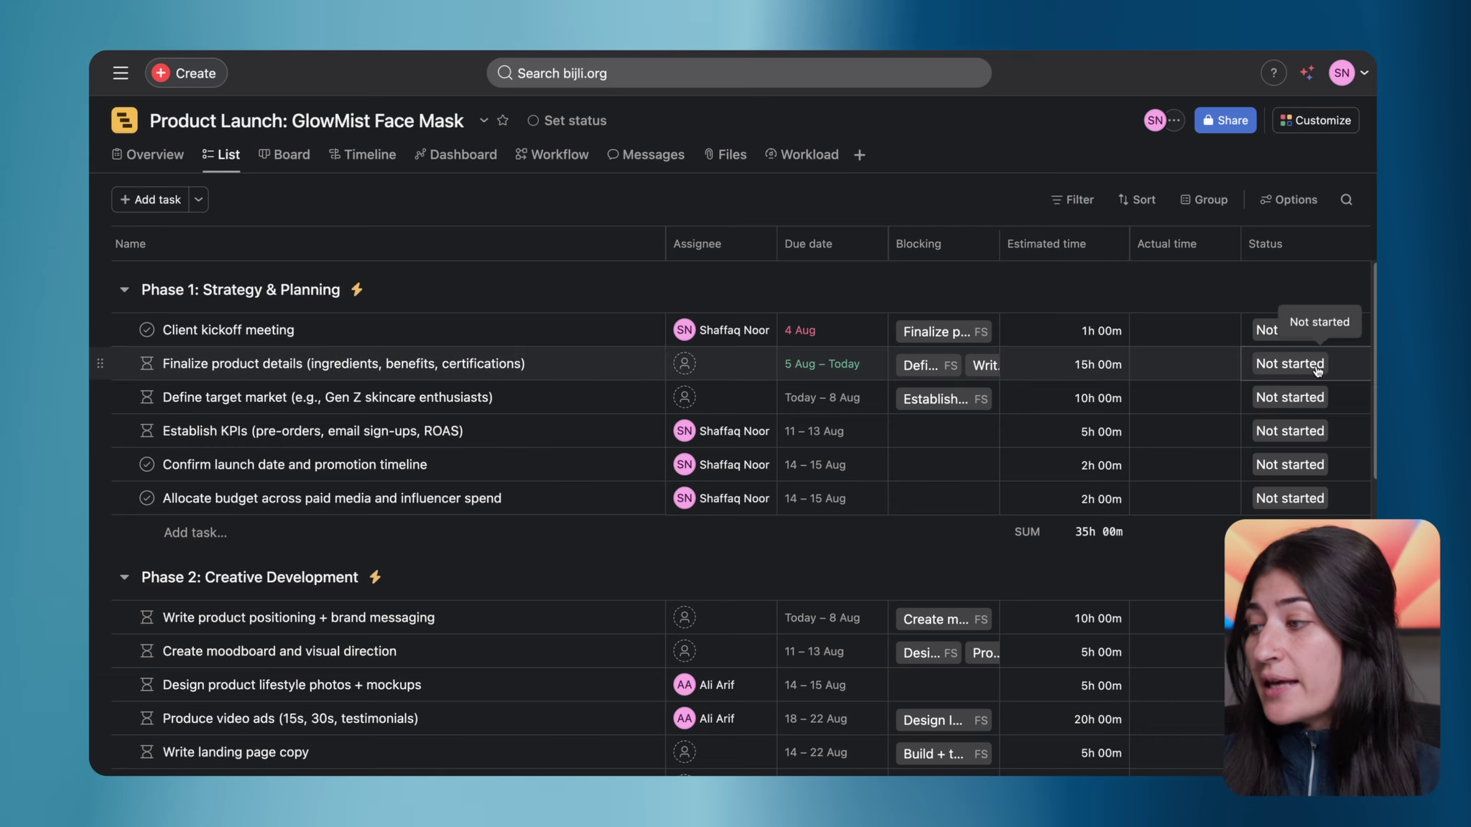
pyautogui.hscroll(4, 1318, 370)
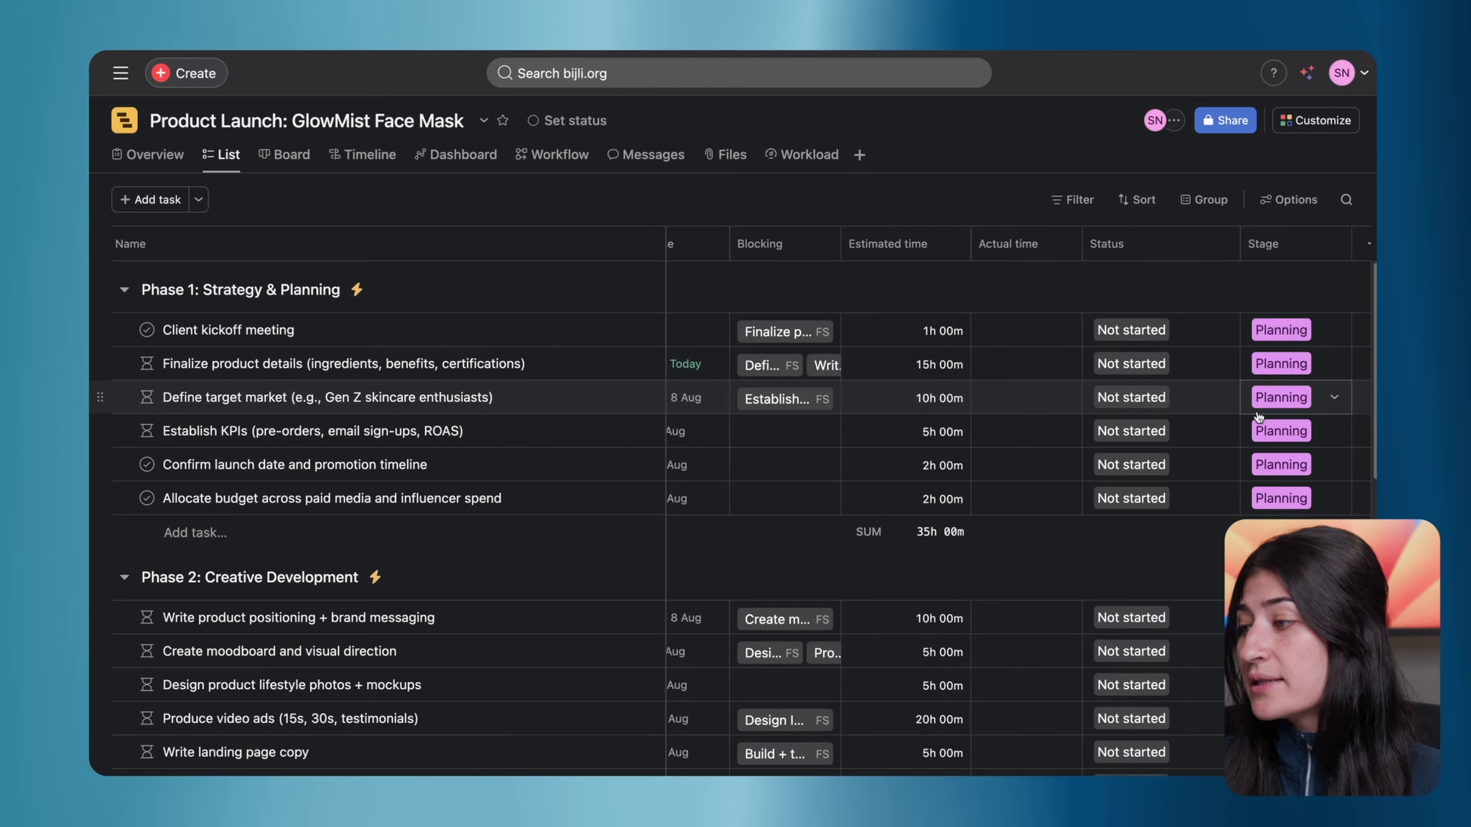
pyautogui.hscroll(2, 1318, 371)
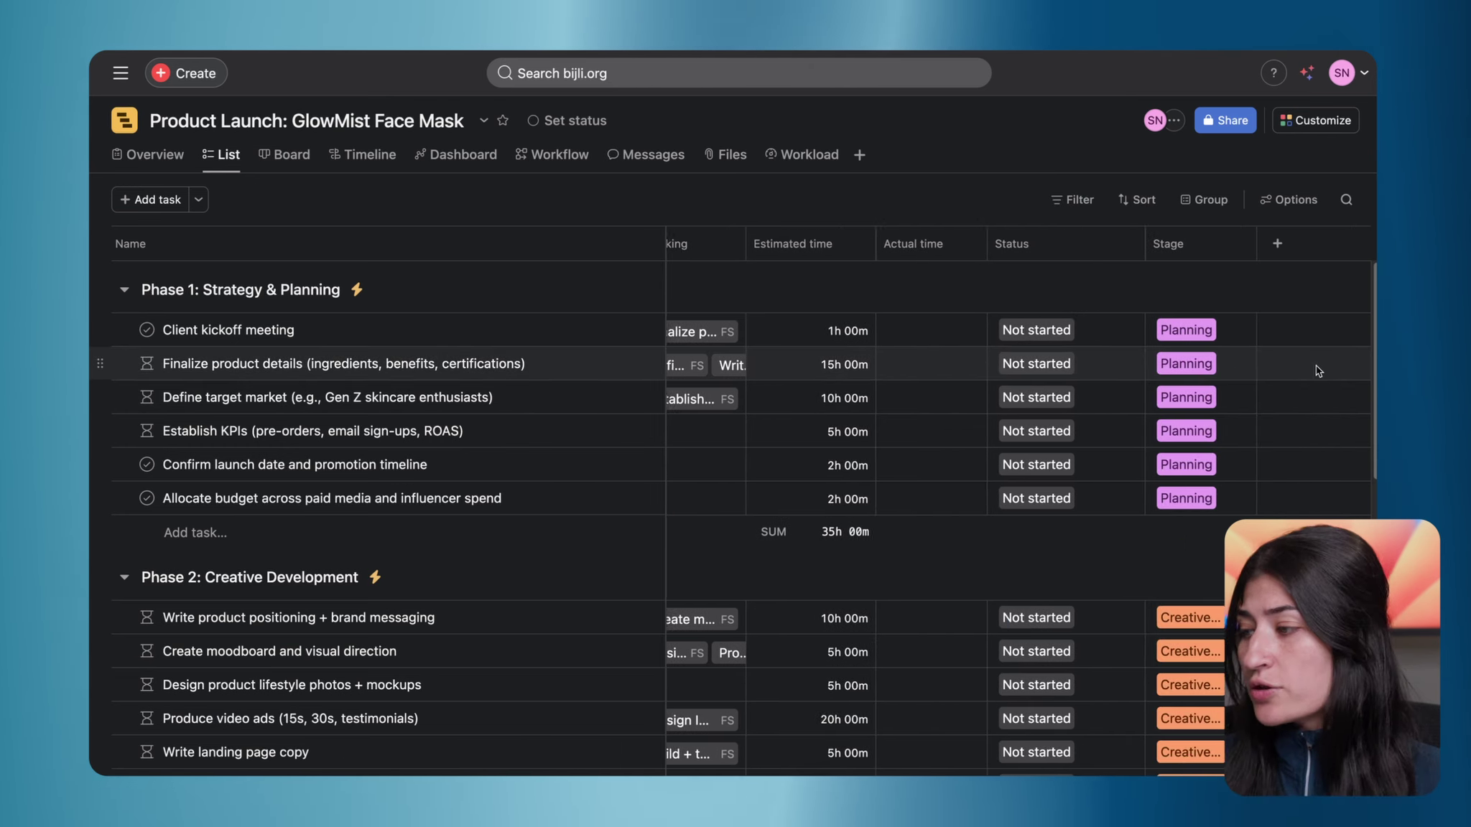
pyautogui.hscroll(-5, 1316, 366)
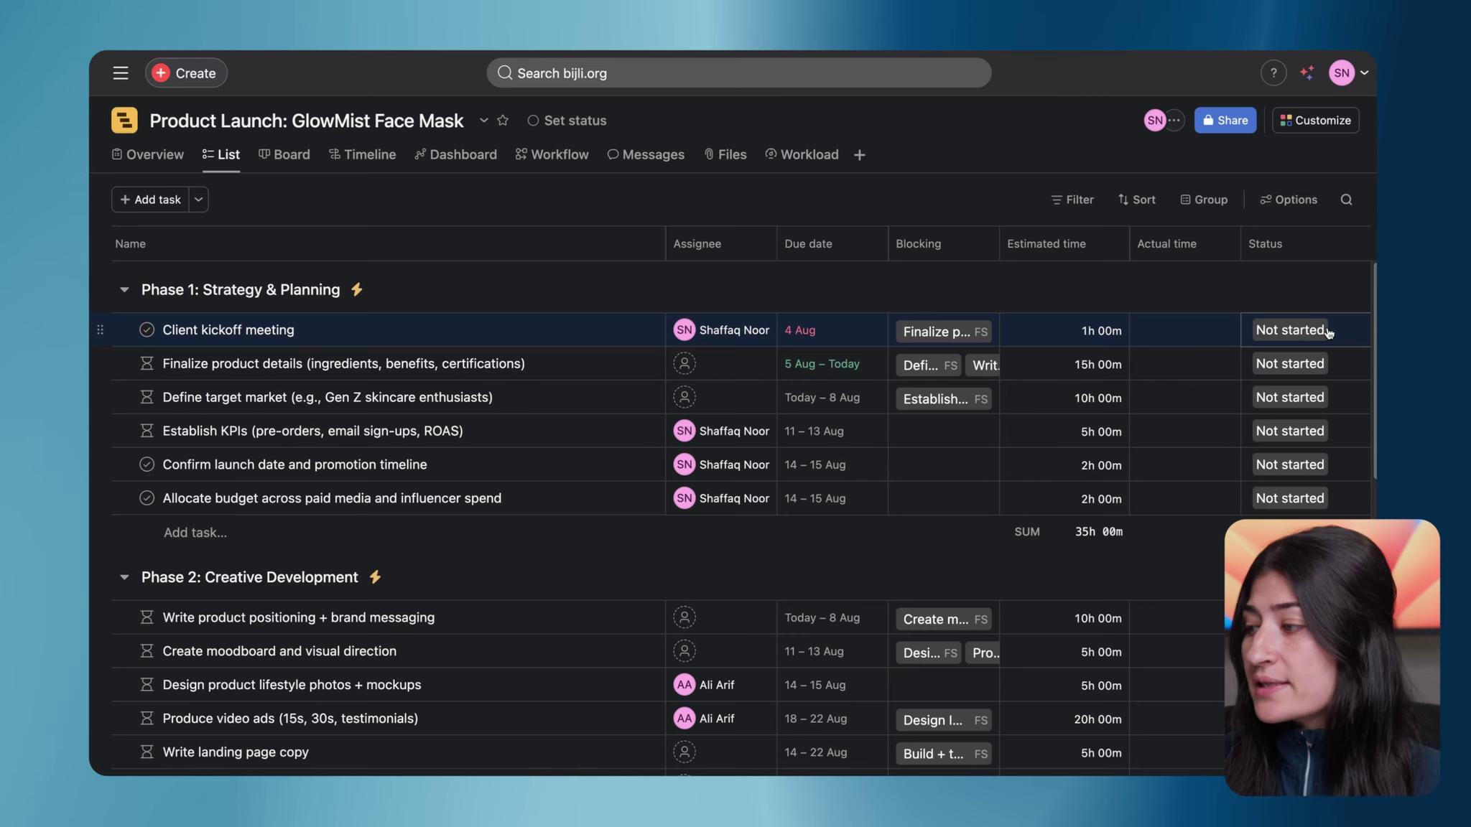
pyautogui.click(1297, 333)
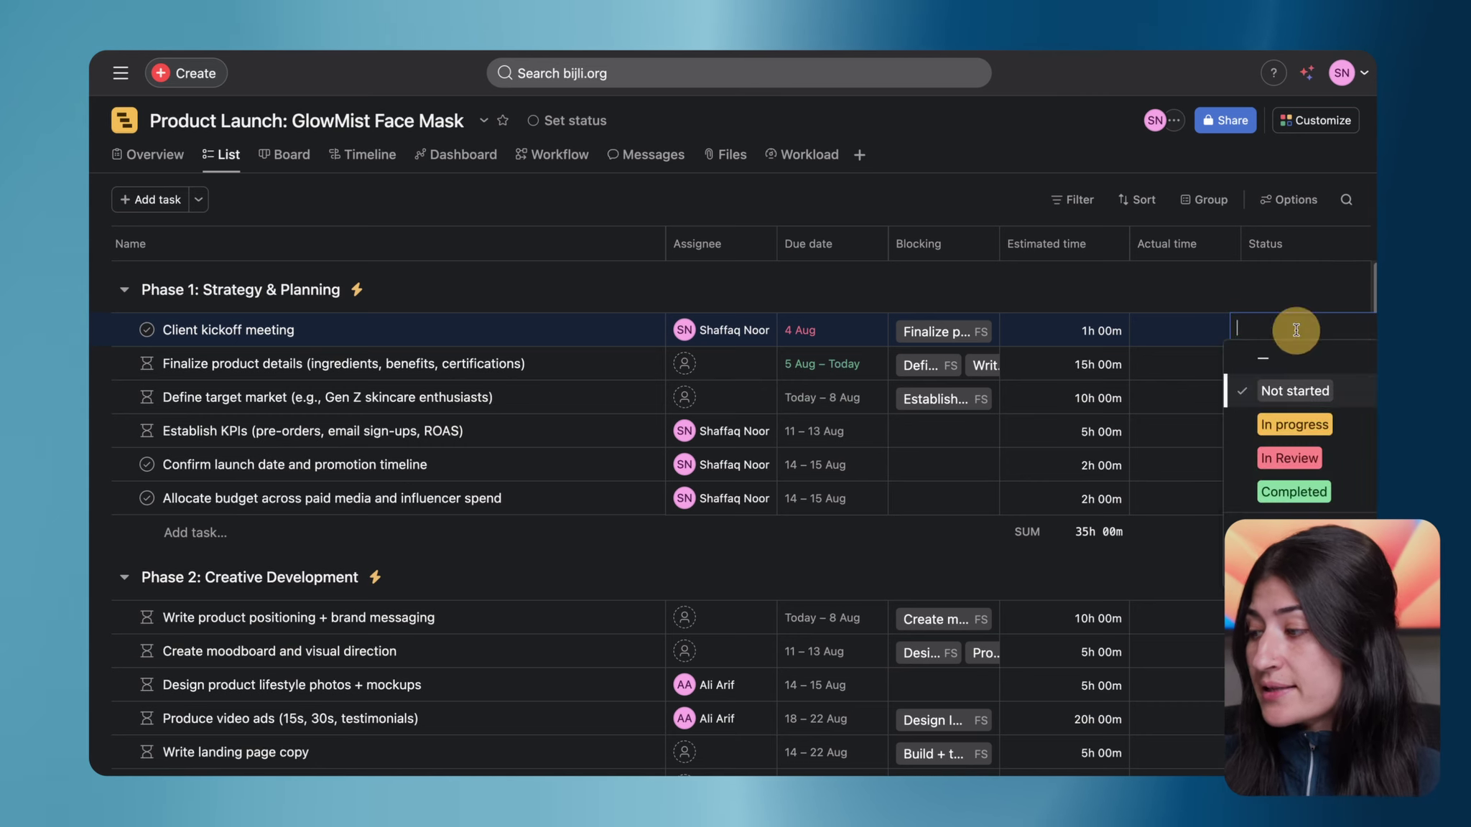
pyautogui.click(1293, 491)
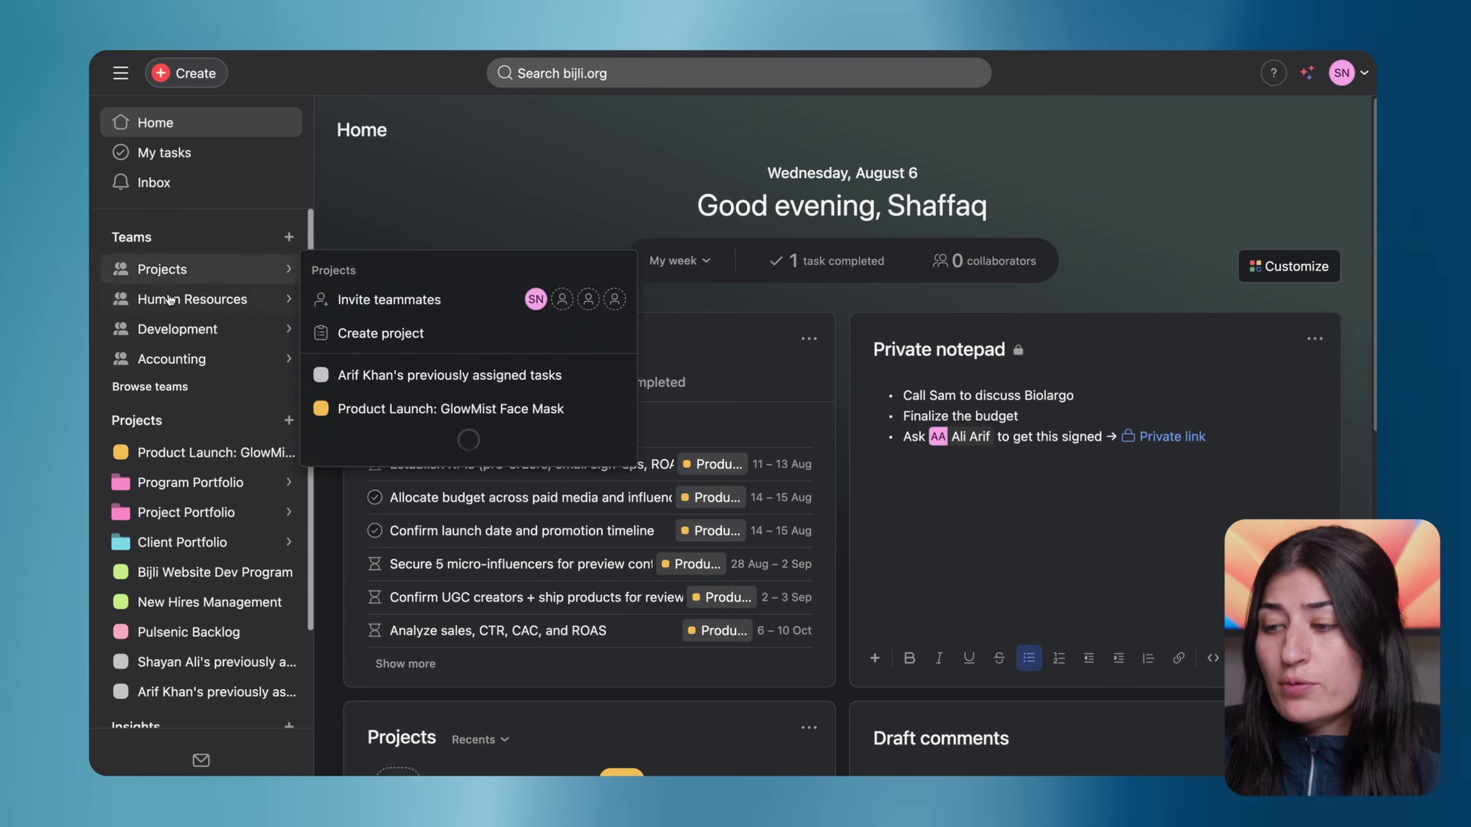
# Open the Projects team and show all of its work
pyautogui.moveTo(180, 353)
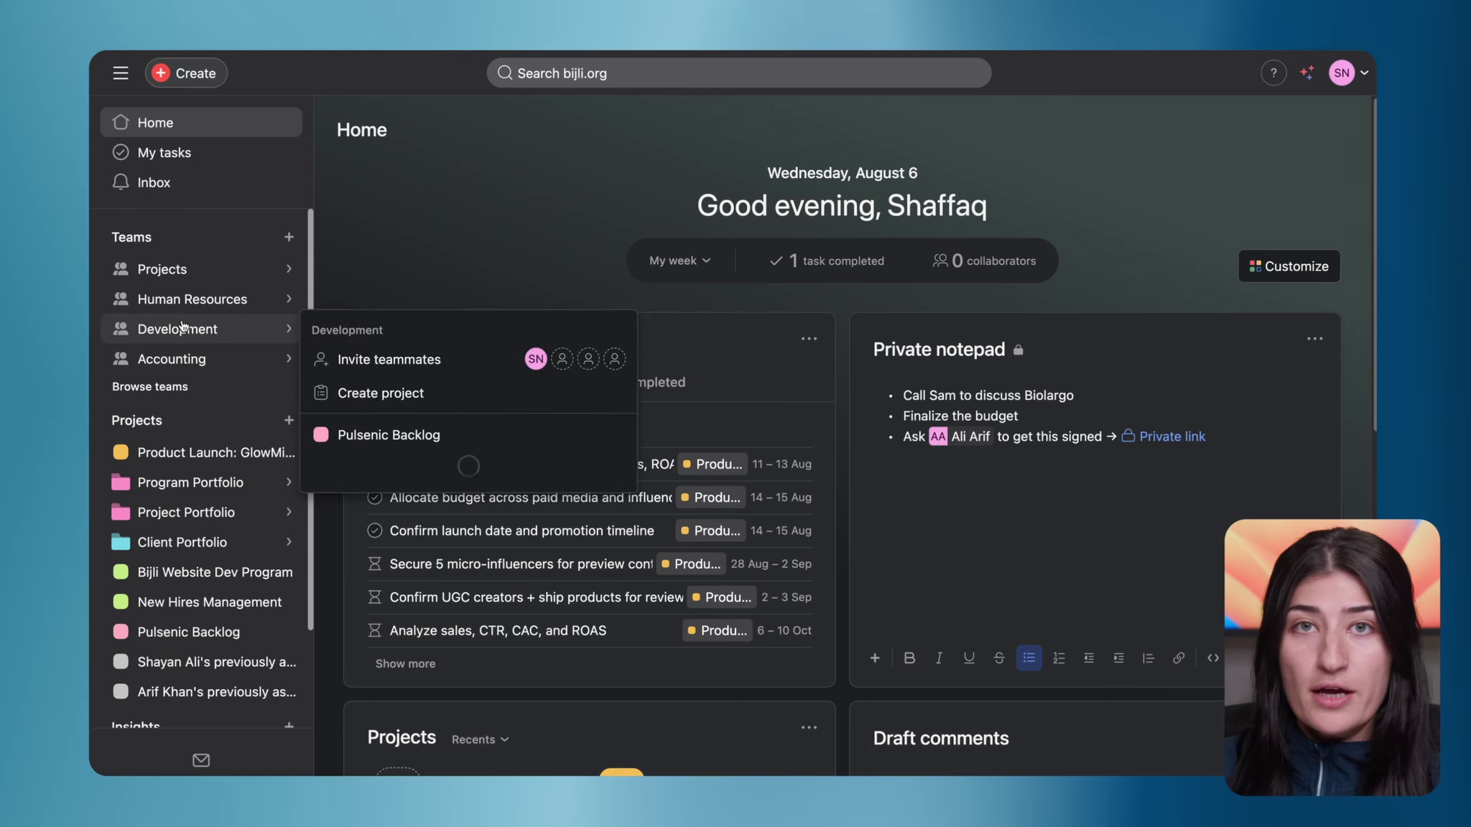
pyautogui.moveTo(185, 273)
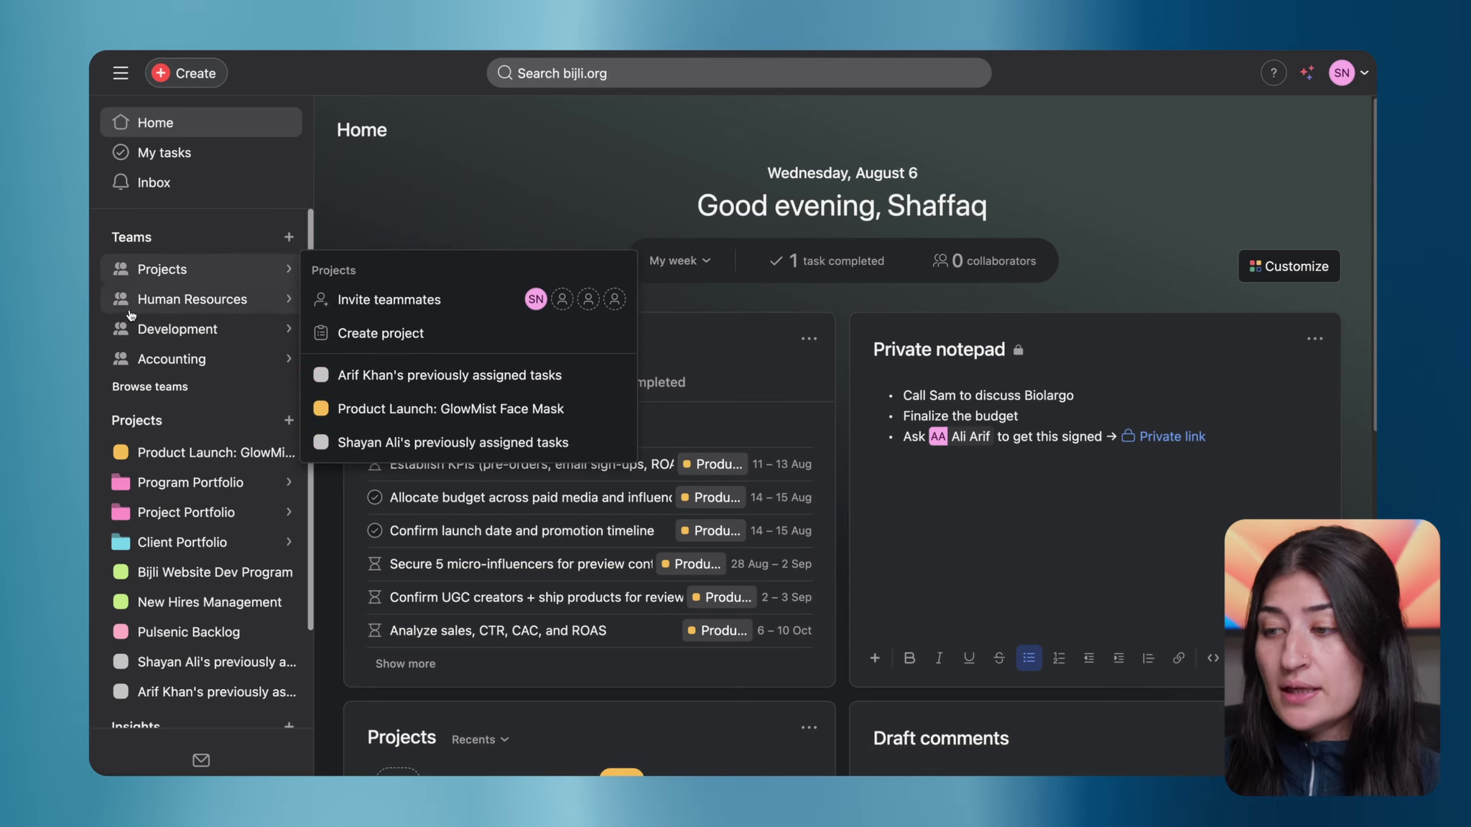
pyautogui.moveTo(273, 320)
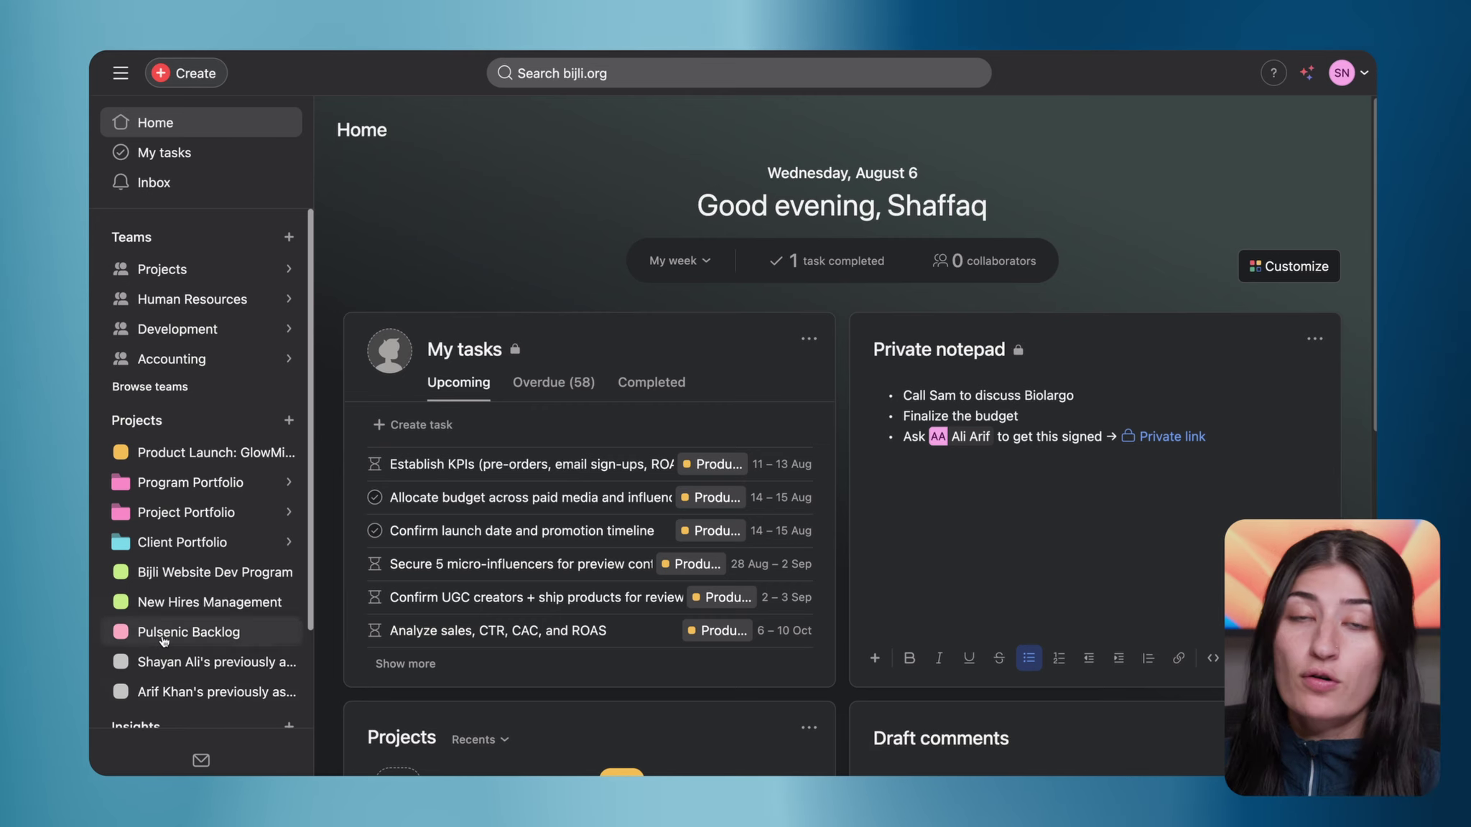
pyautogui.click(216, 269)
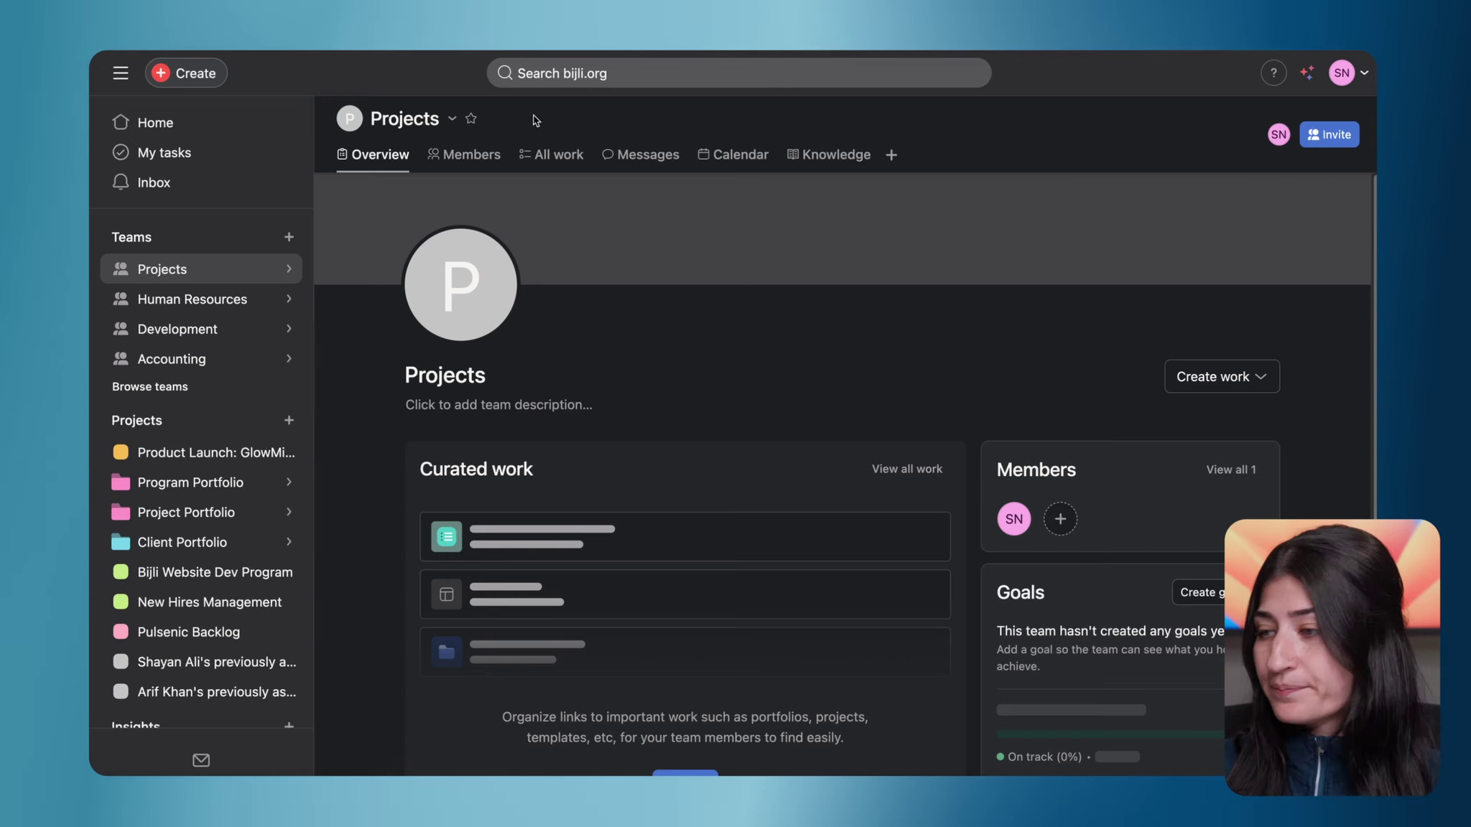
pyautogui.click(558, 154)
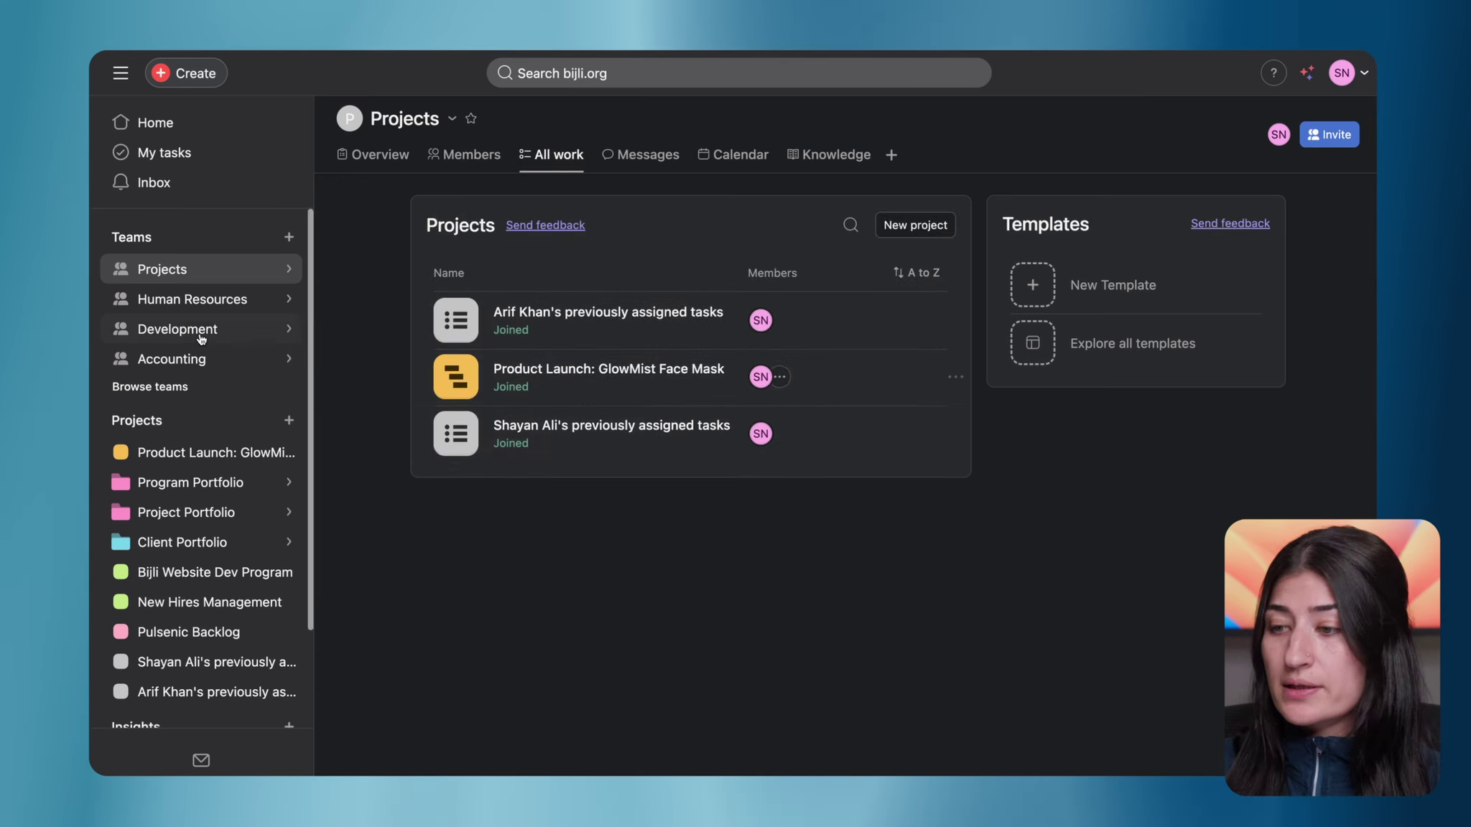
# Start a blank project in the team and name it "Product Launch: GlowMist Face Mask"
pyautogui.click(911, 226)
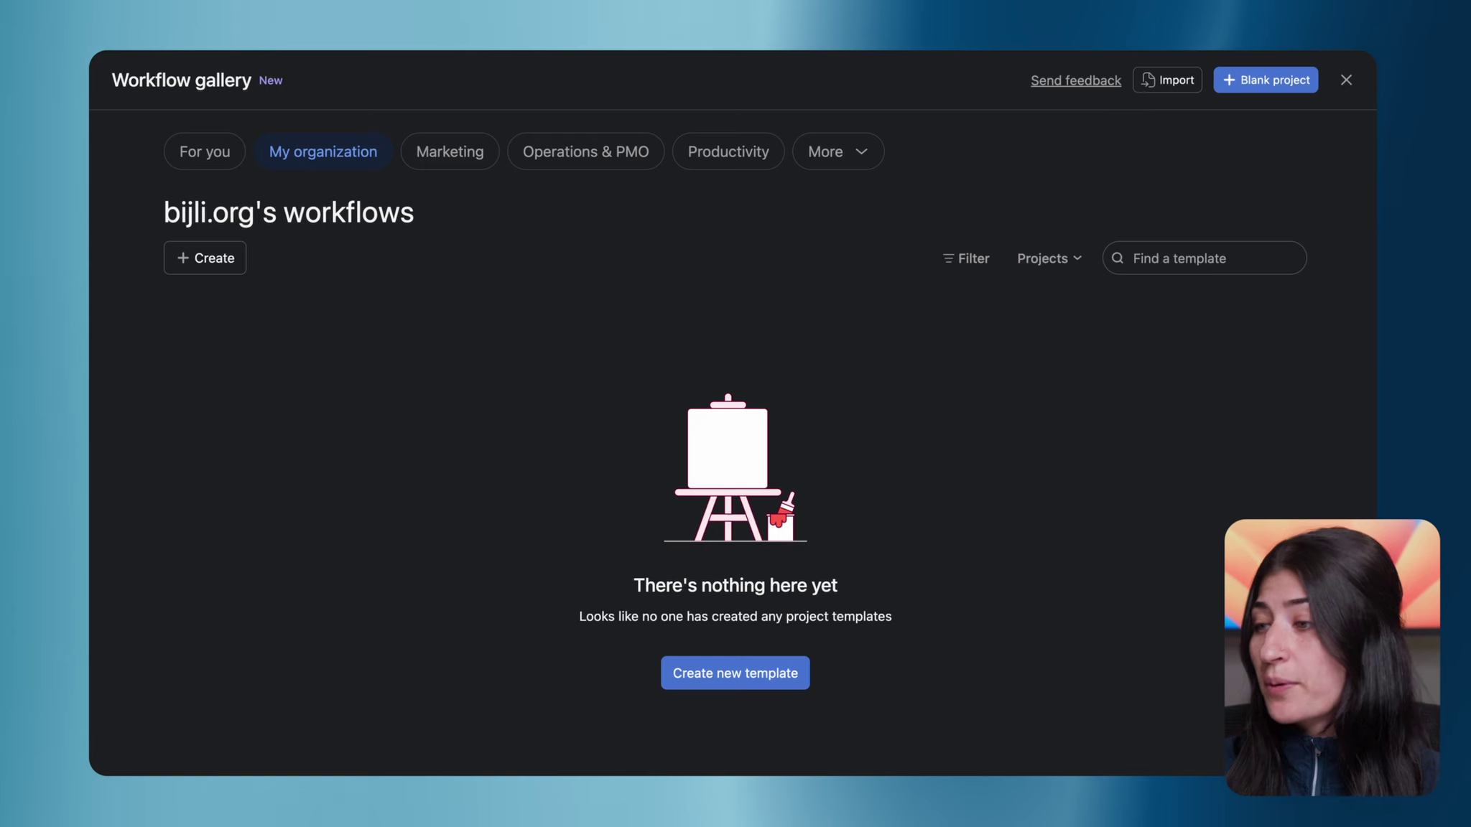
pyautogui.click(1270, 81)
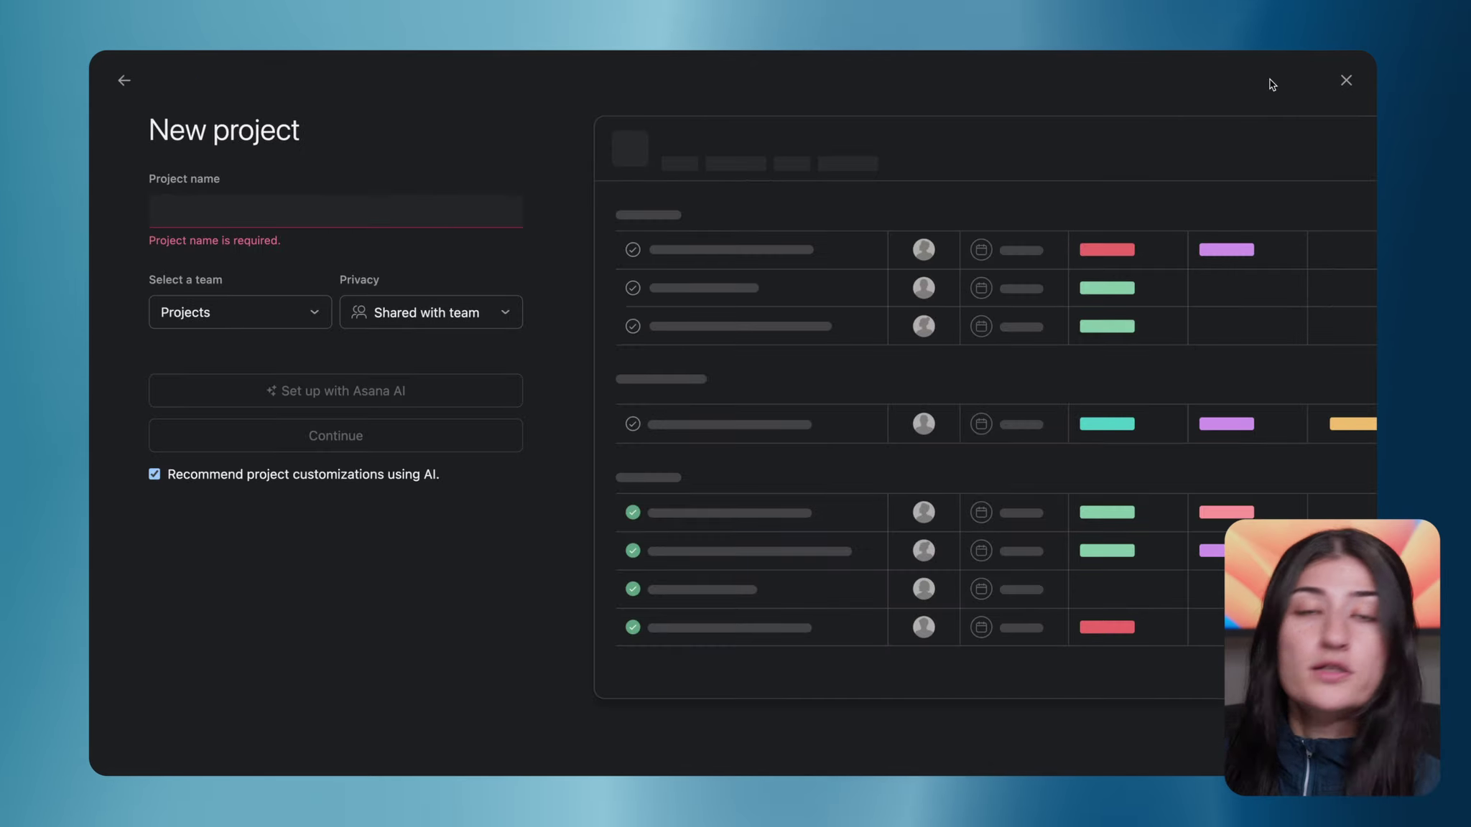
pyautogui.click(304, 212)
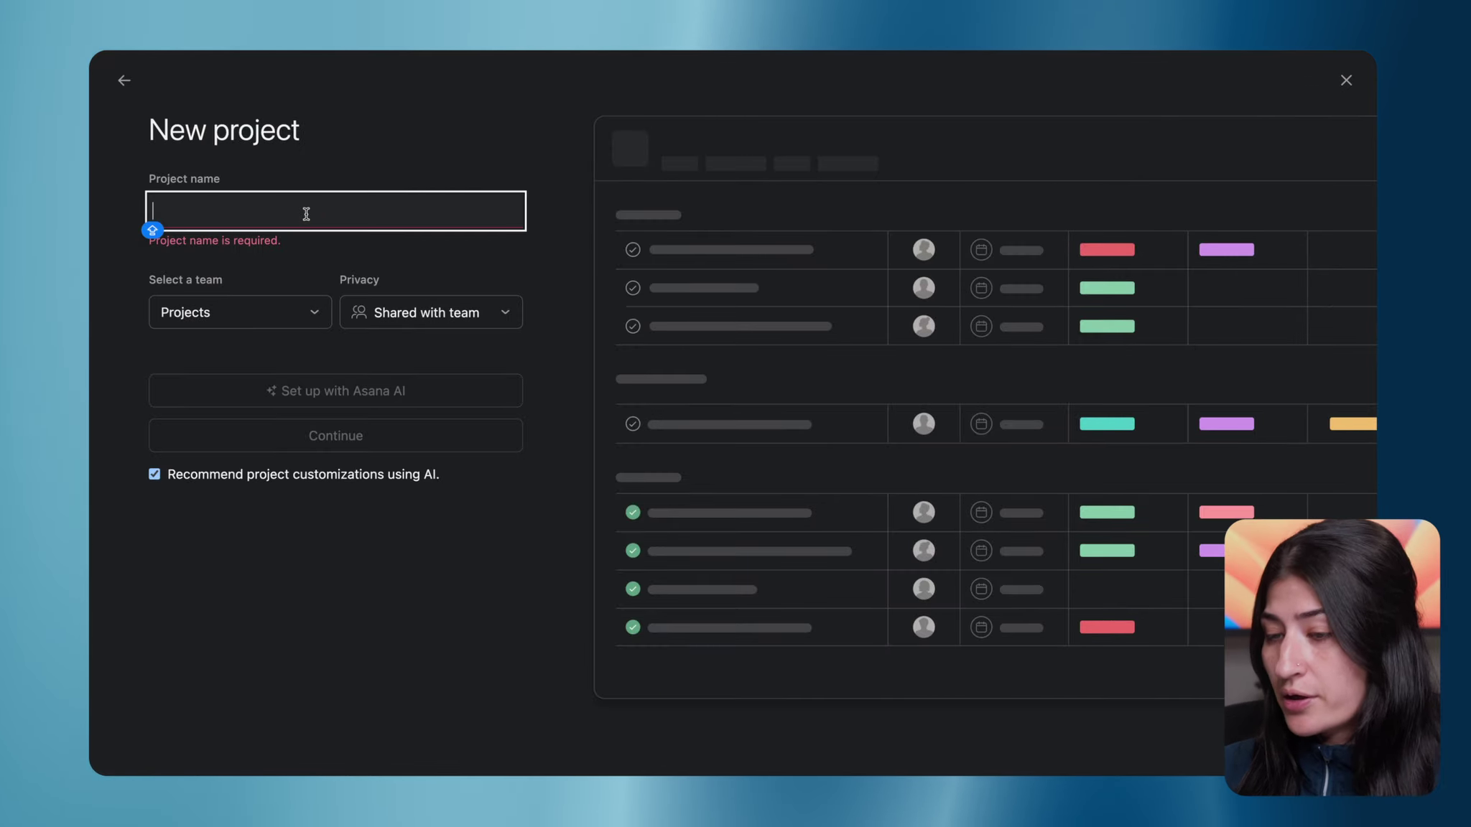
pyautogui.write('Product Launch: GlowMist Face Mask')
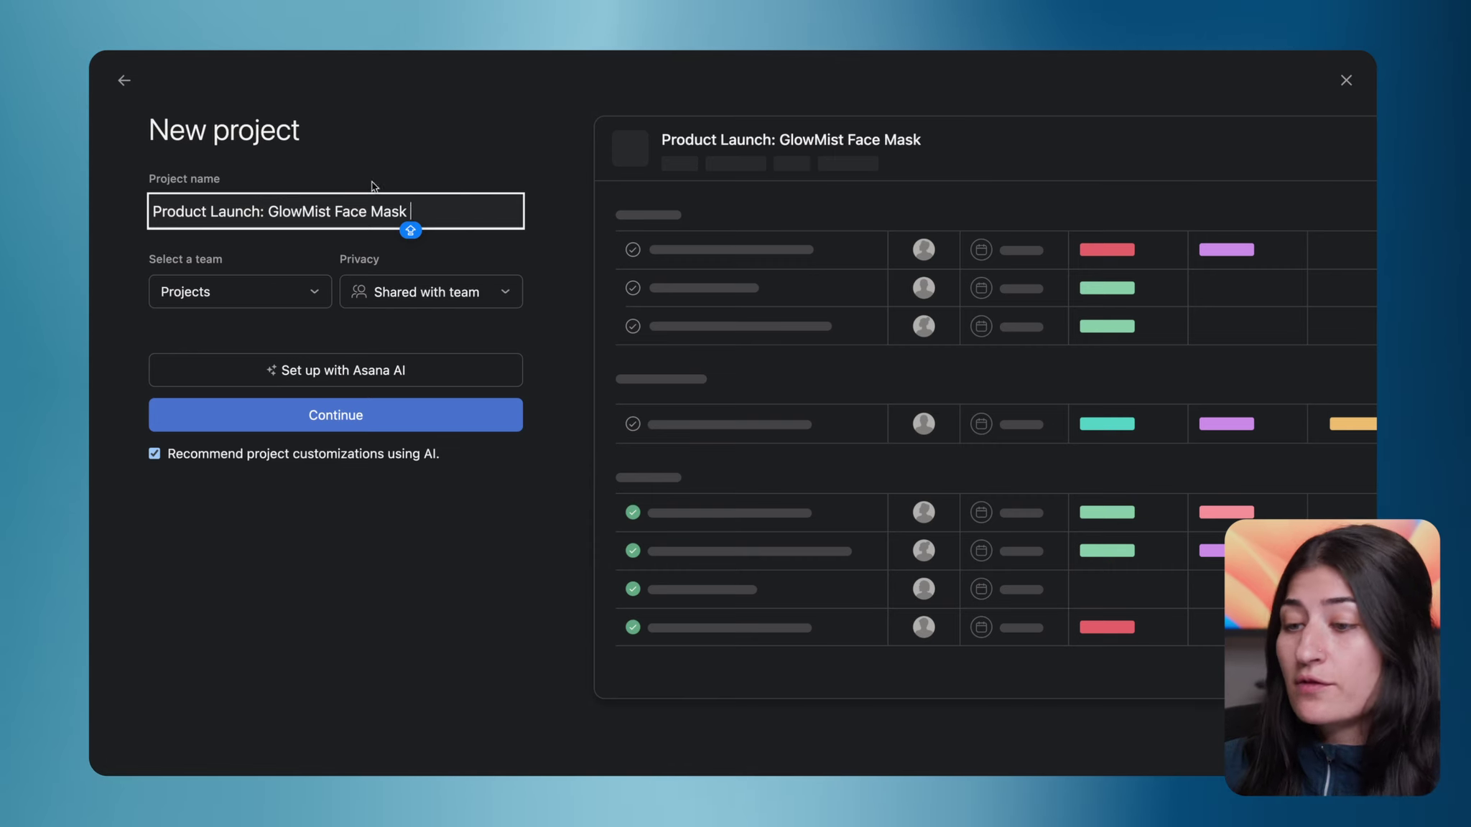
# Assign the new project to the Projects team with Shared with team privacy and continue to the view selection
pyautogui.click(213, 299)
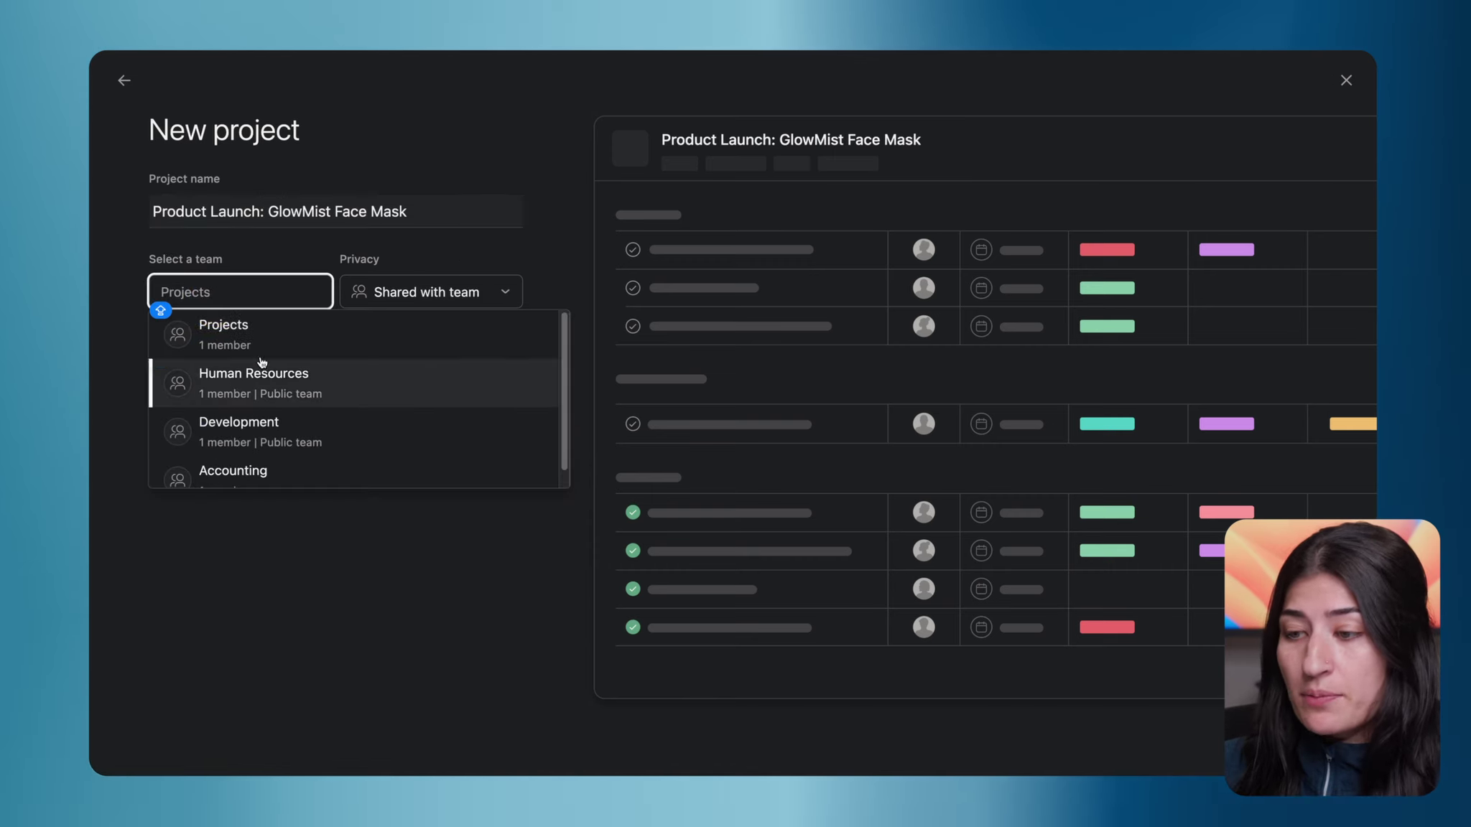
pyautogui.click(283, 336)
pyautogui.click(465, 292)
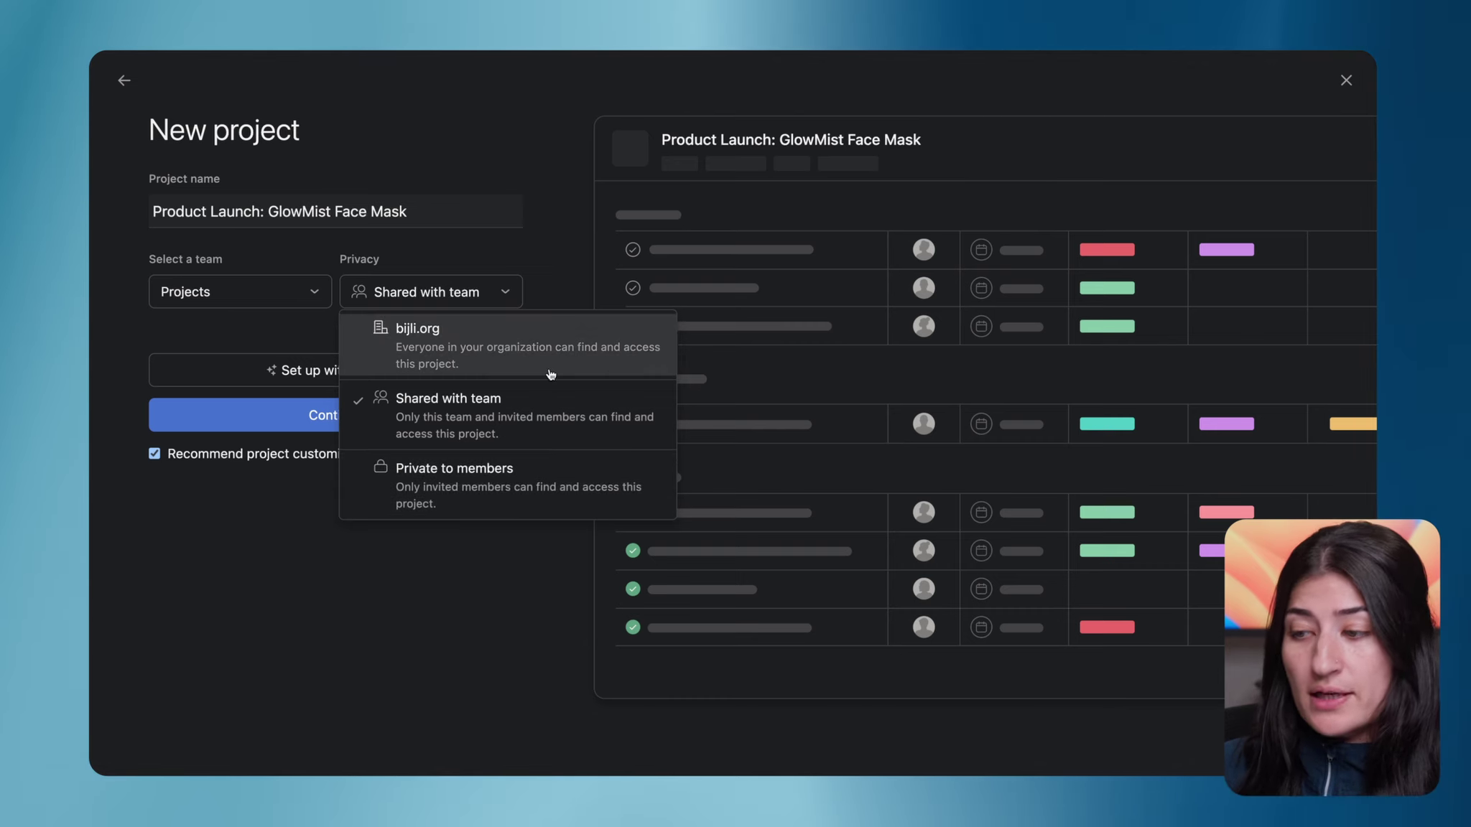
pyautogui.click(243, 633)
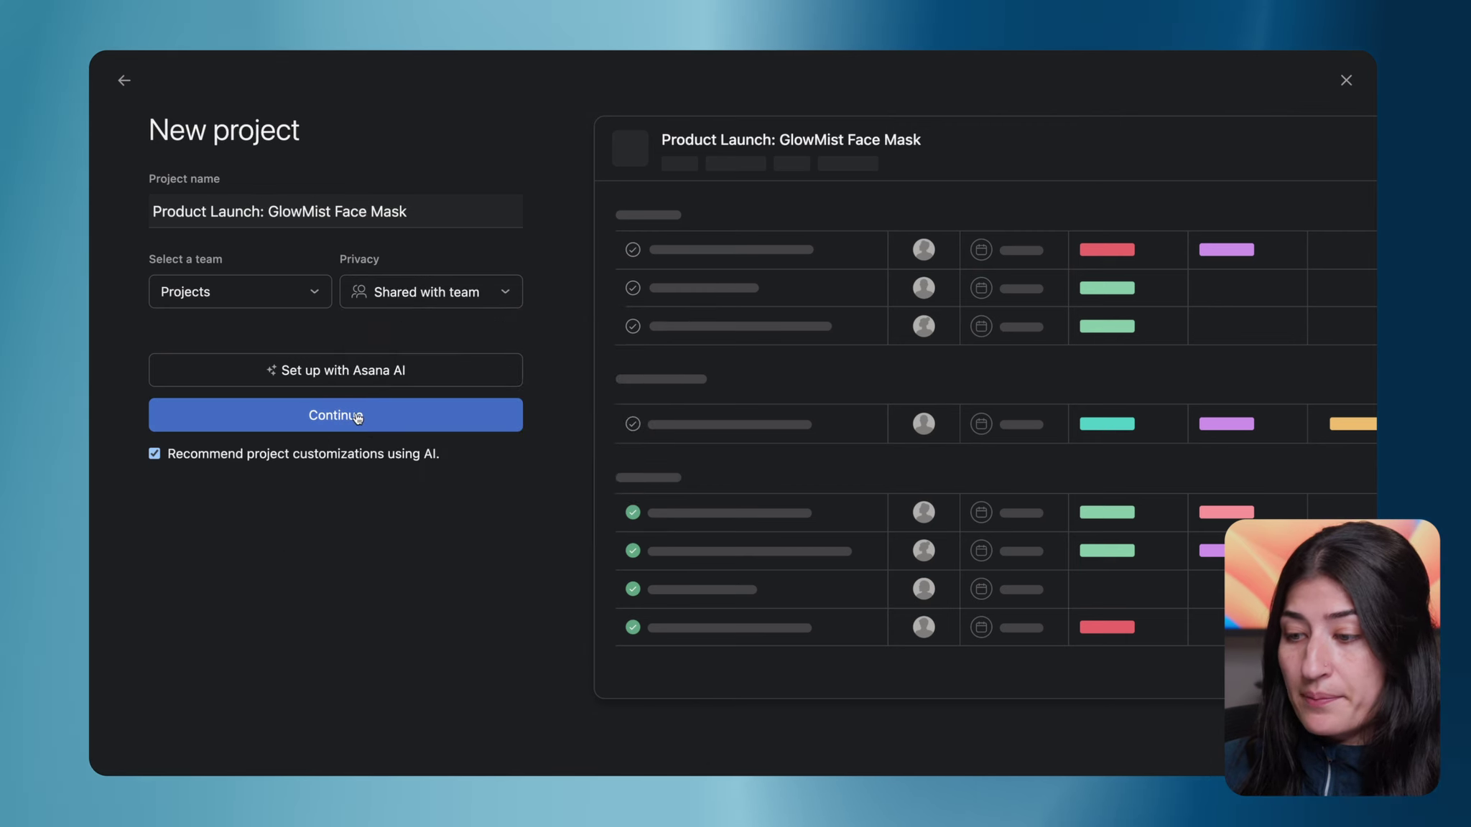
pyautogui.click(357, 417)
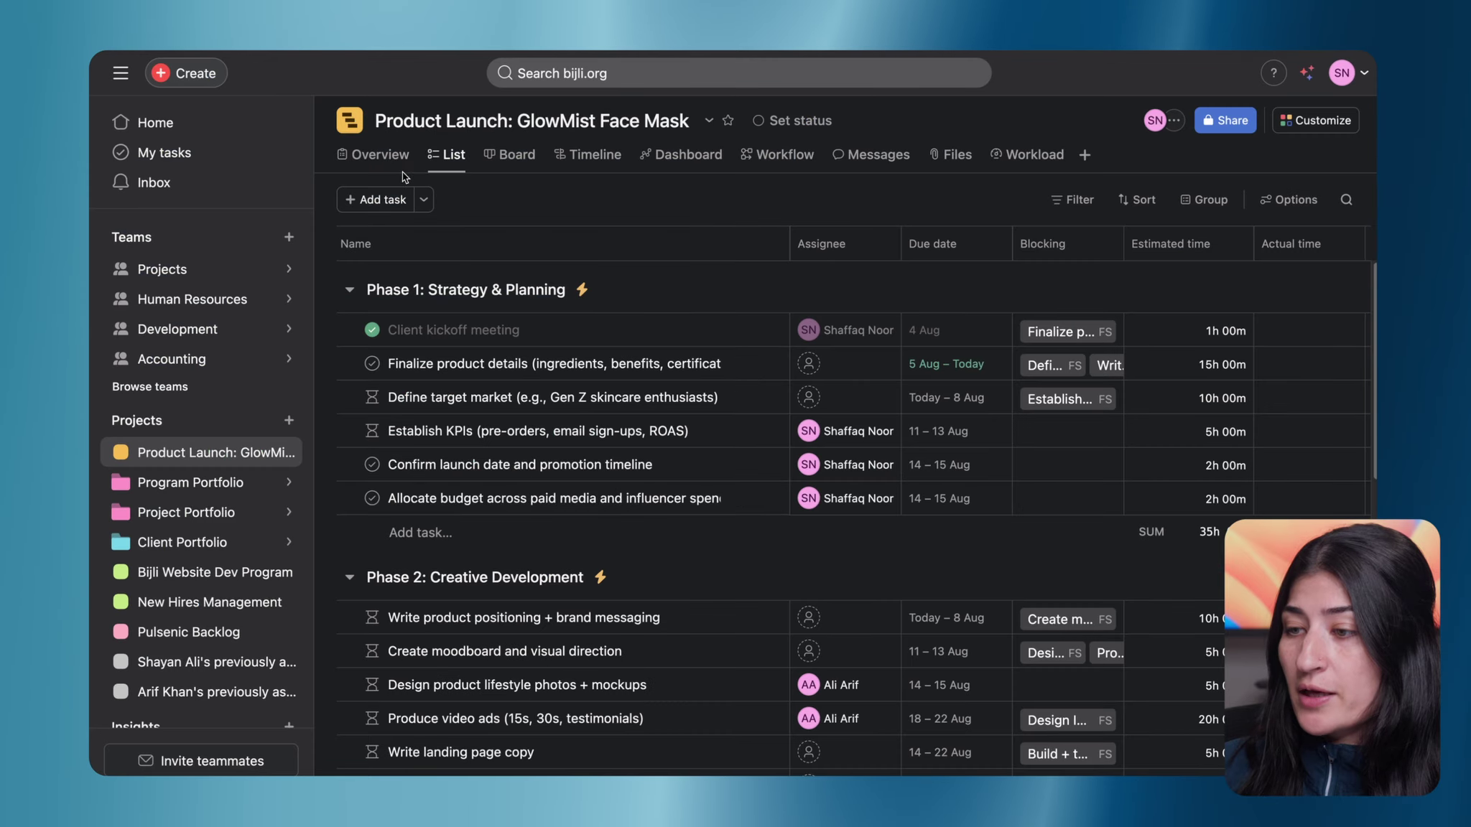
# Open the existing product launch project's Overview and review its description, roles, goals, portfolios, key resources and milestones
pyautogui.click(380, 155)
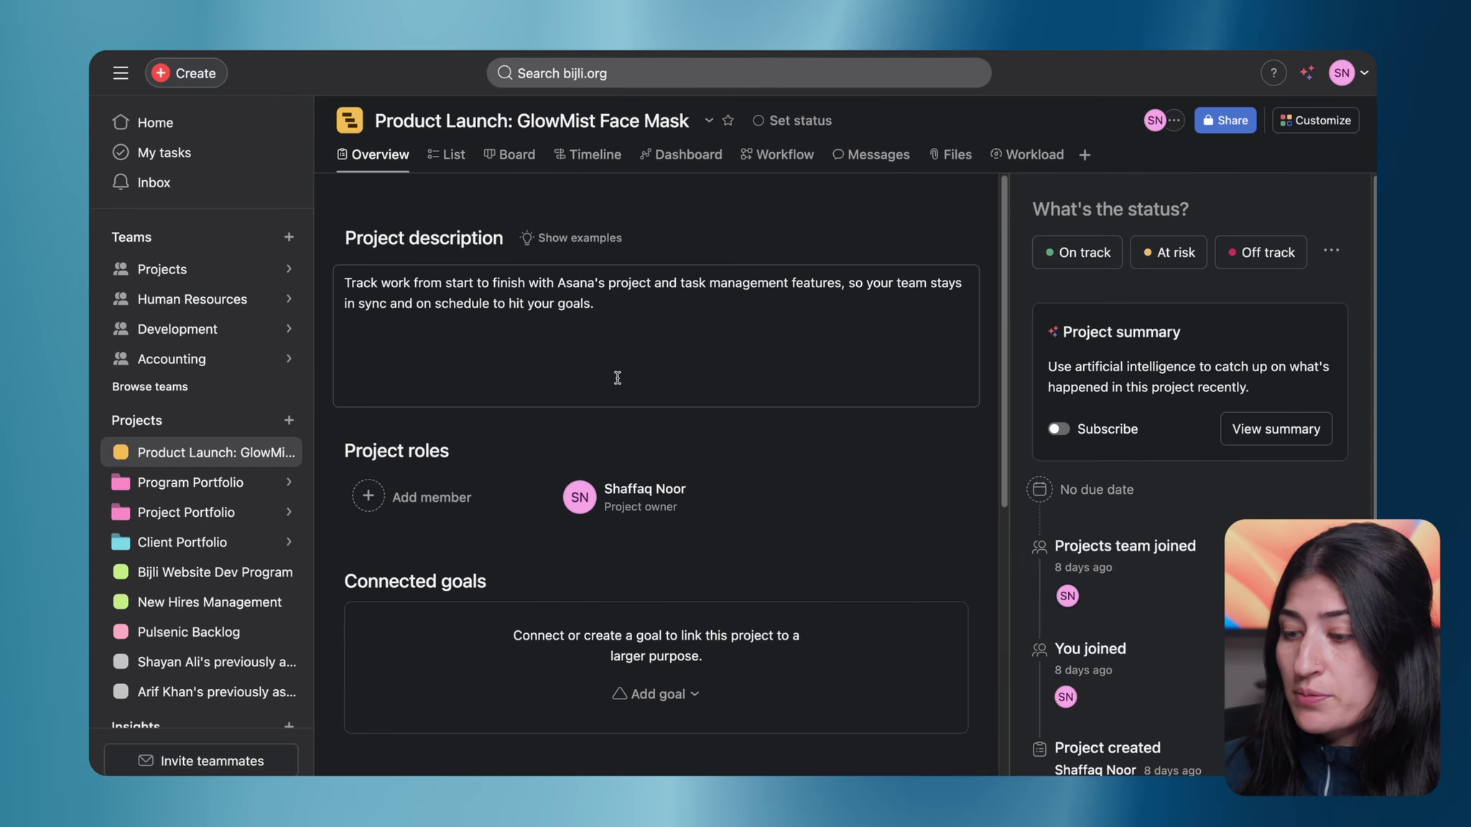
pyautogui.scroll(-8, 708, 374)
pyautogui.scroll(8, 619, 384)
pyautogui.scroll(-7, 619, 384)
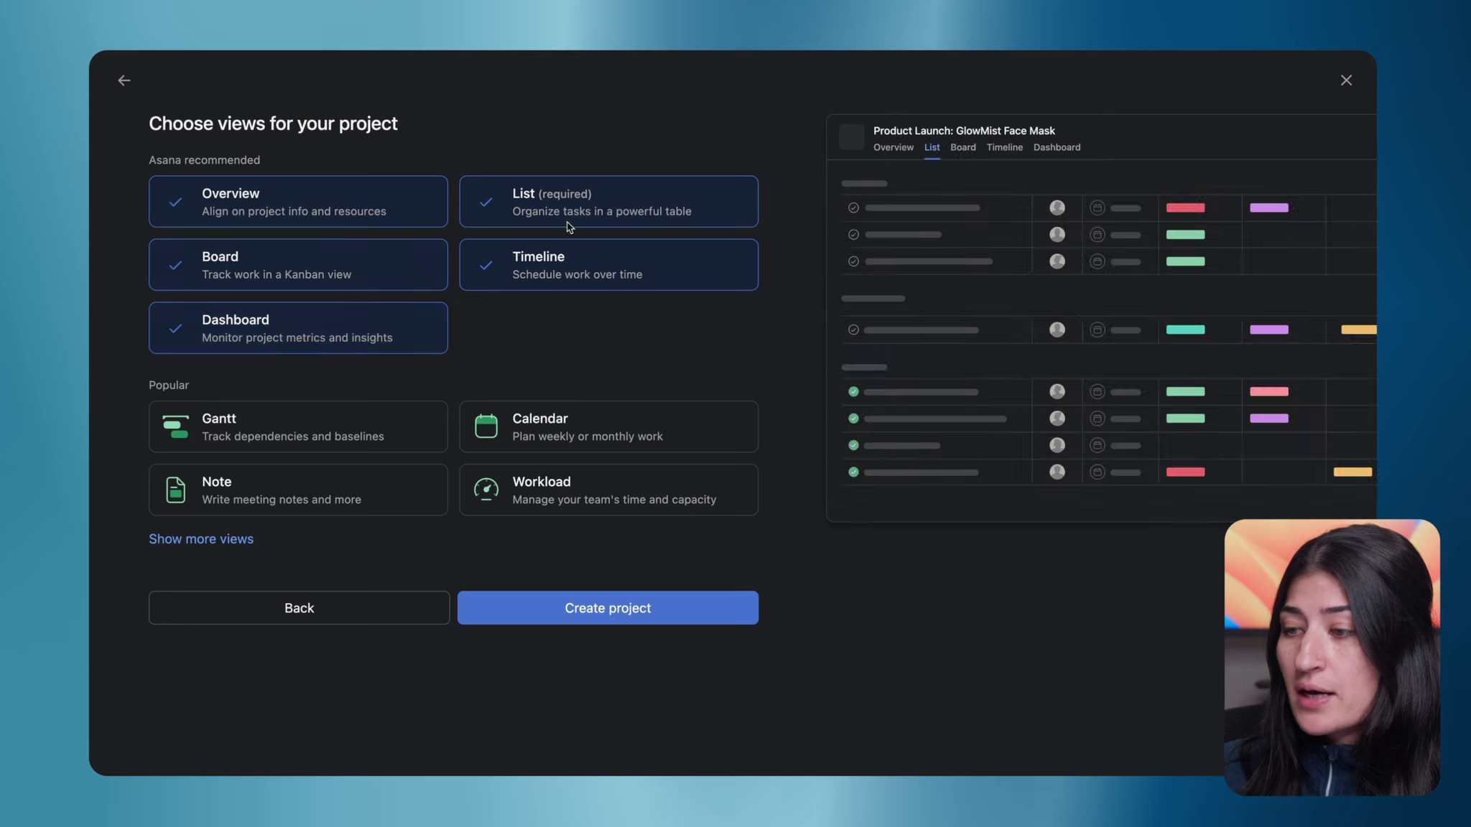
pyautogui.click(342, 210)
pyautogui.click(341, 280)
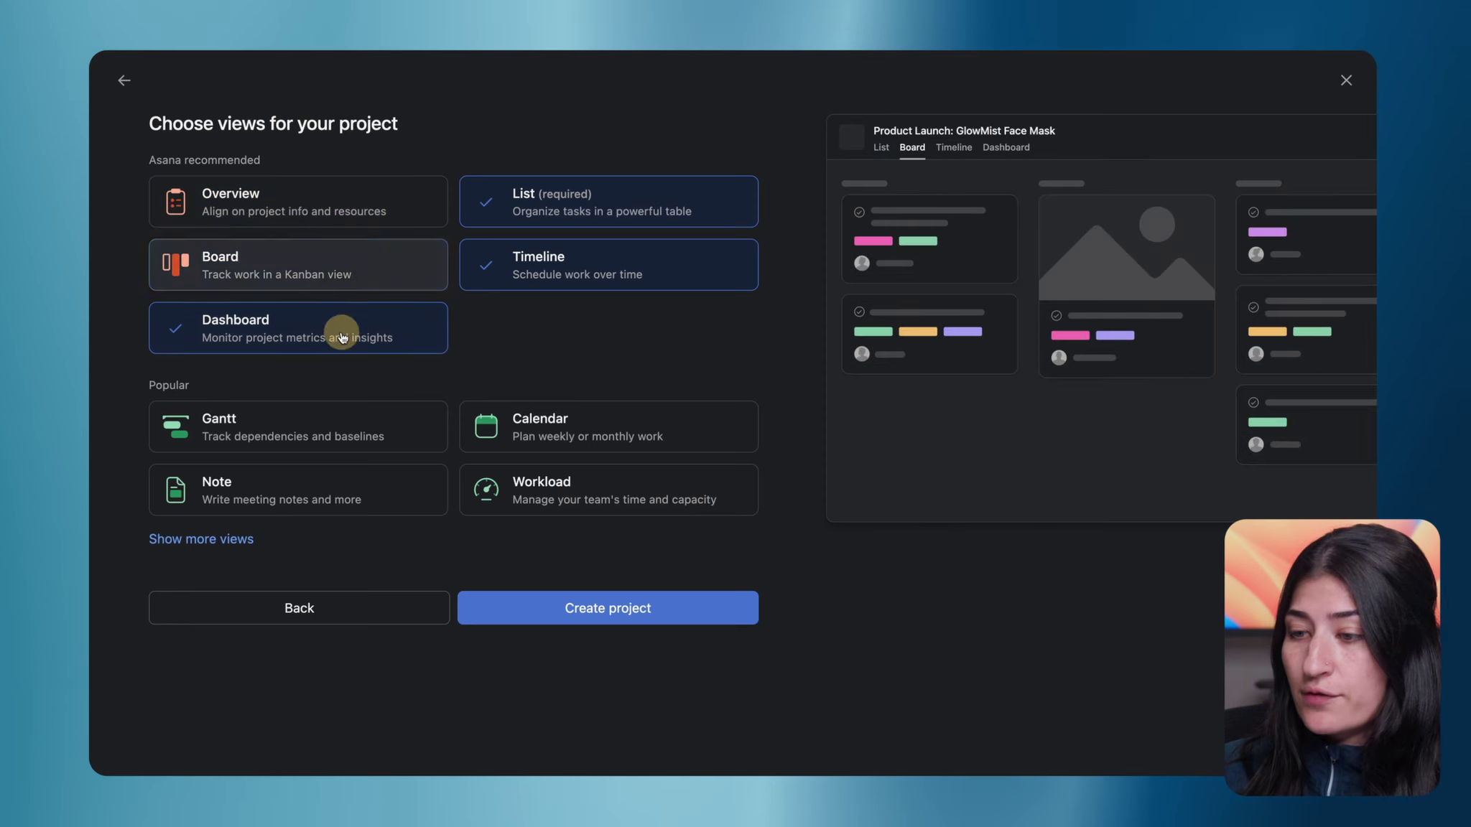
pyautogui.click(338, 332)
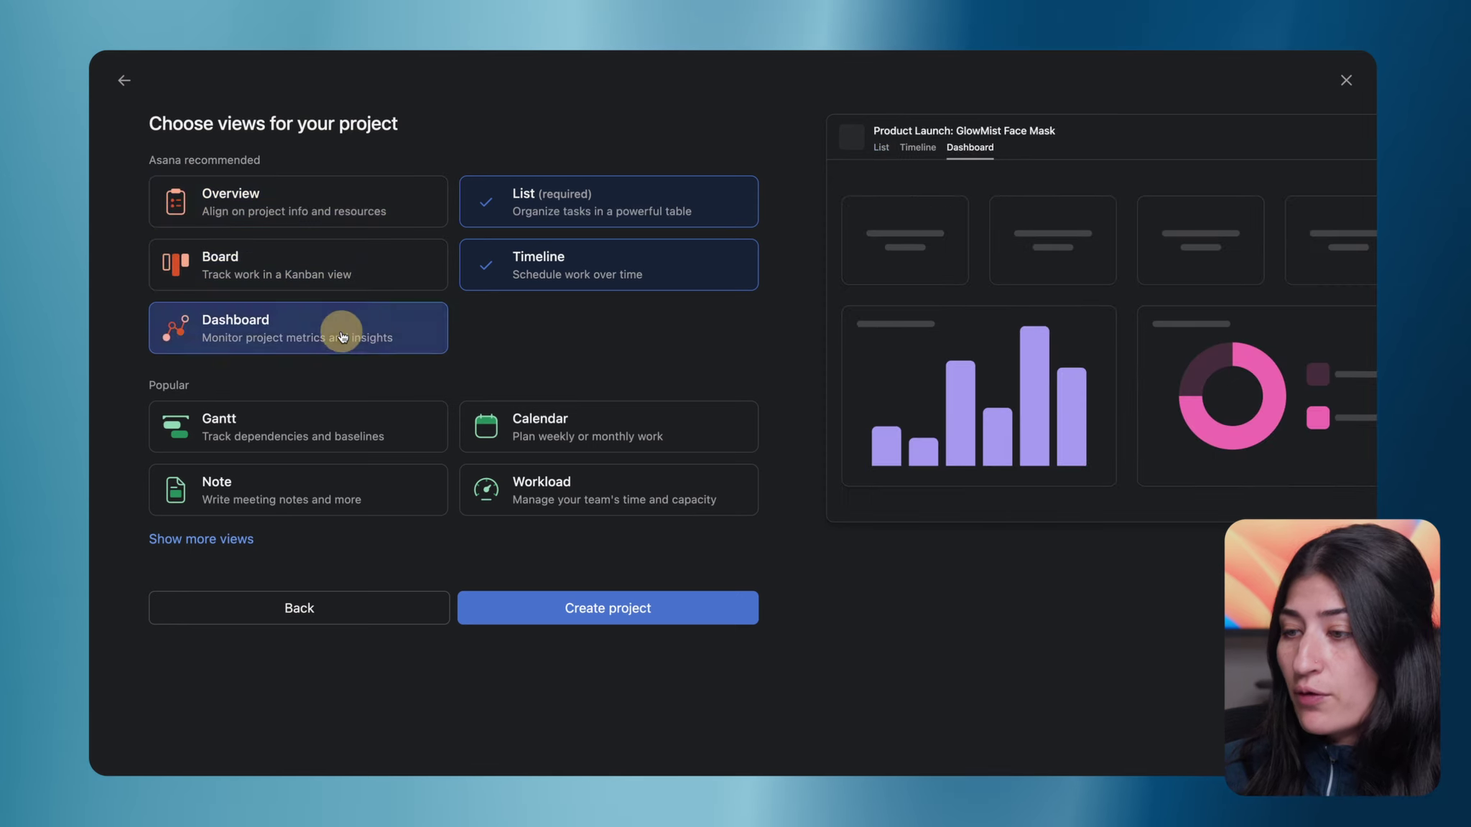
pyautogui.click(295, 343)
pyautogui.click(298, 263)
pyautogui.click(291, 195)
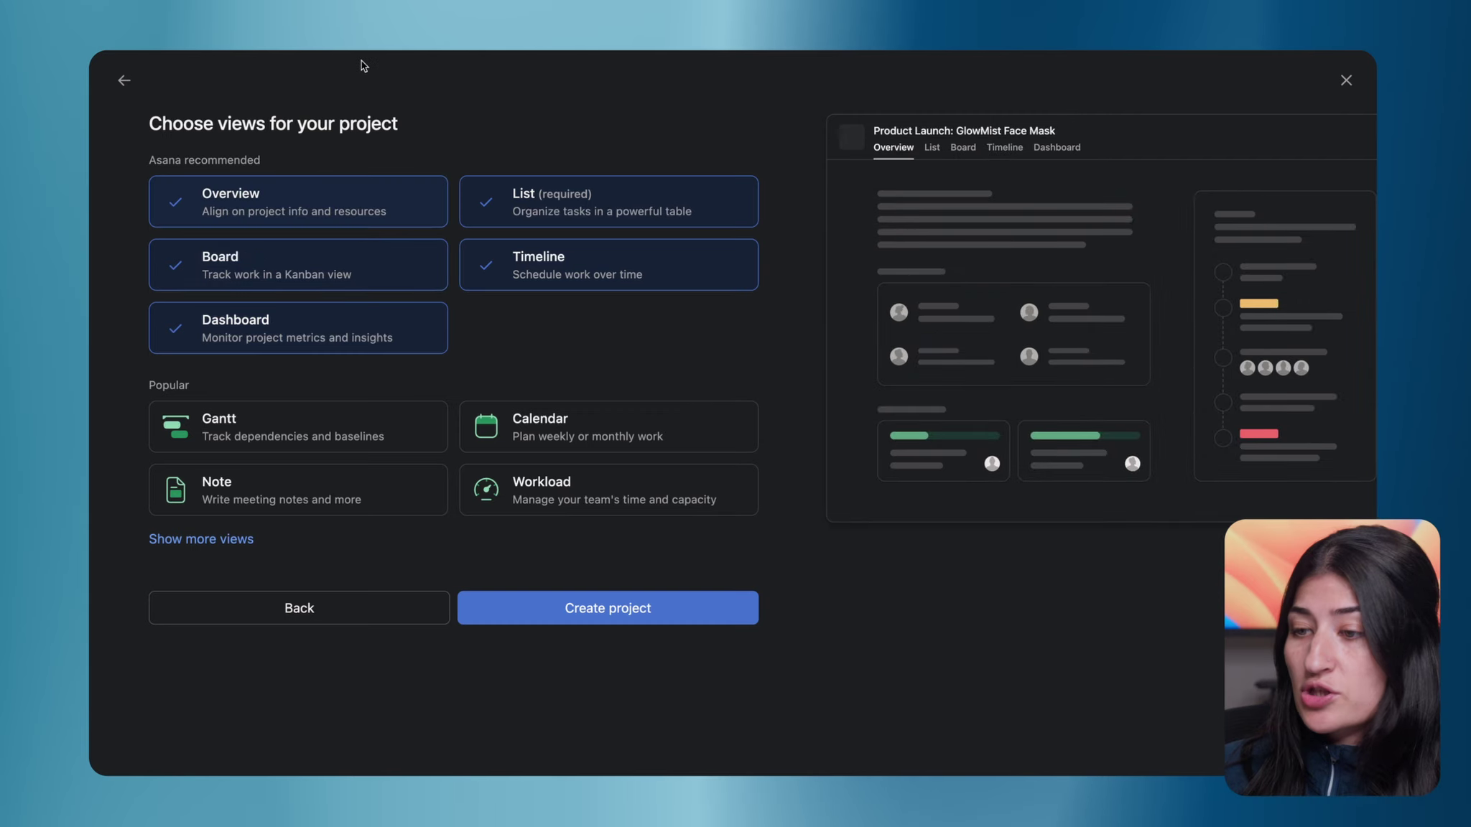
# Create the project with the Overview, List, Board, Timeline and Dashboard views
pyautogui.click(569, 610)
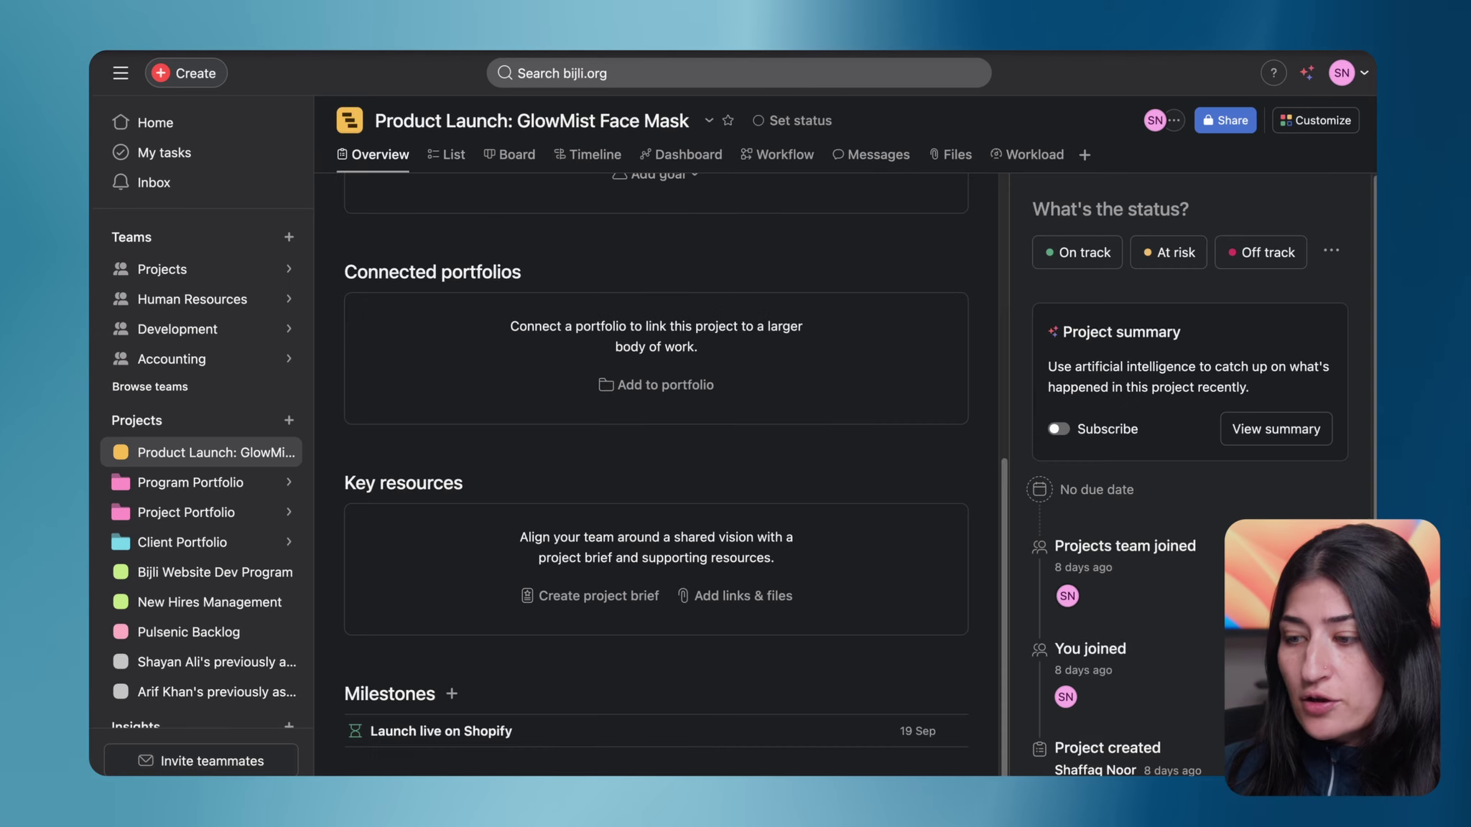
# Copy the first section title from the existing project's list and add a "Phase 1: Strategy & Planning" section to the new project
pyautogui.click(448, 164)
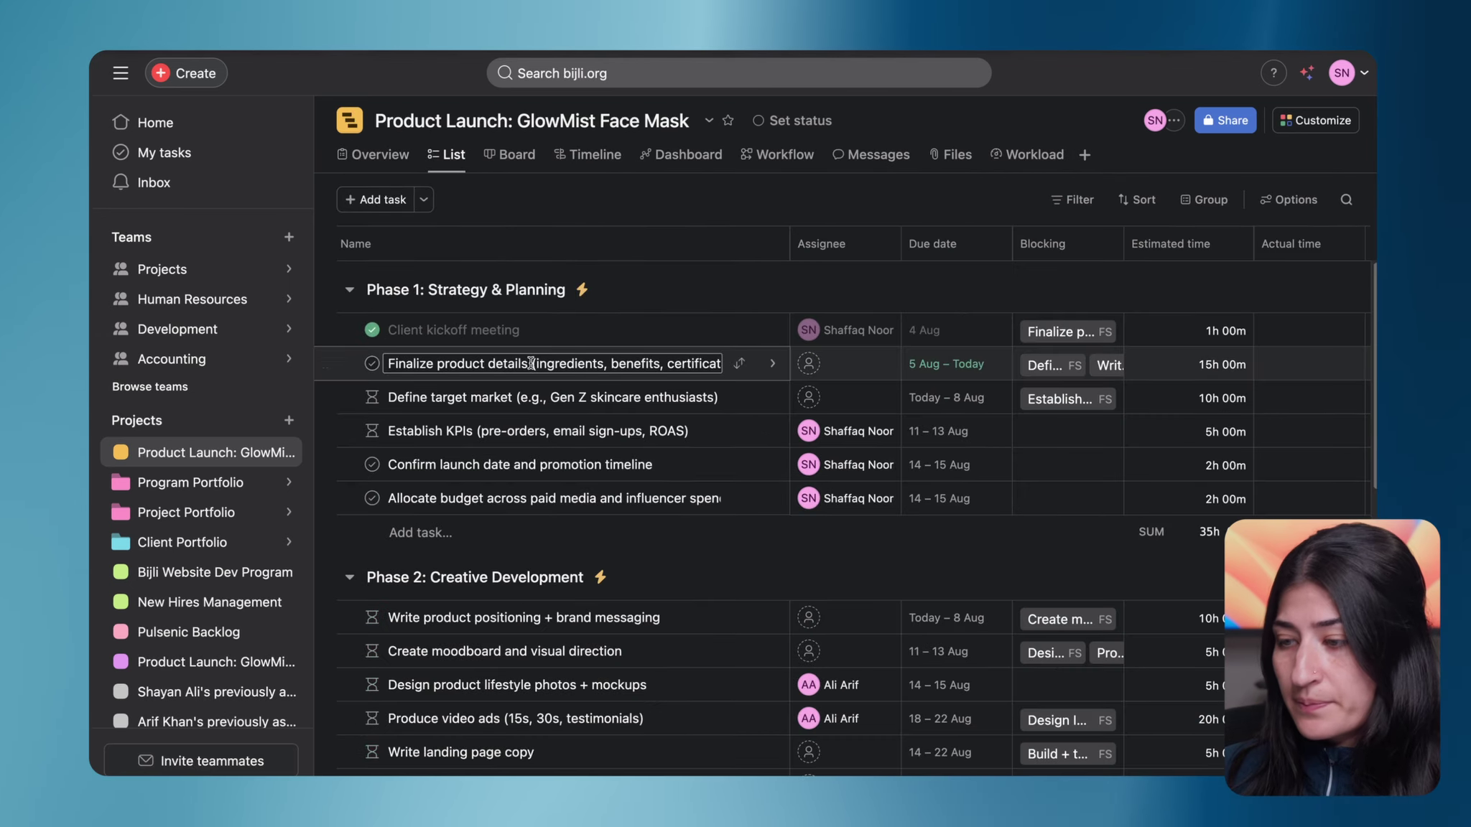
pyautogui.click(478, 289)
pyautogui.press('super+c')
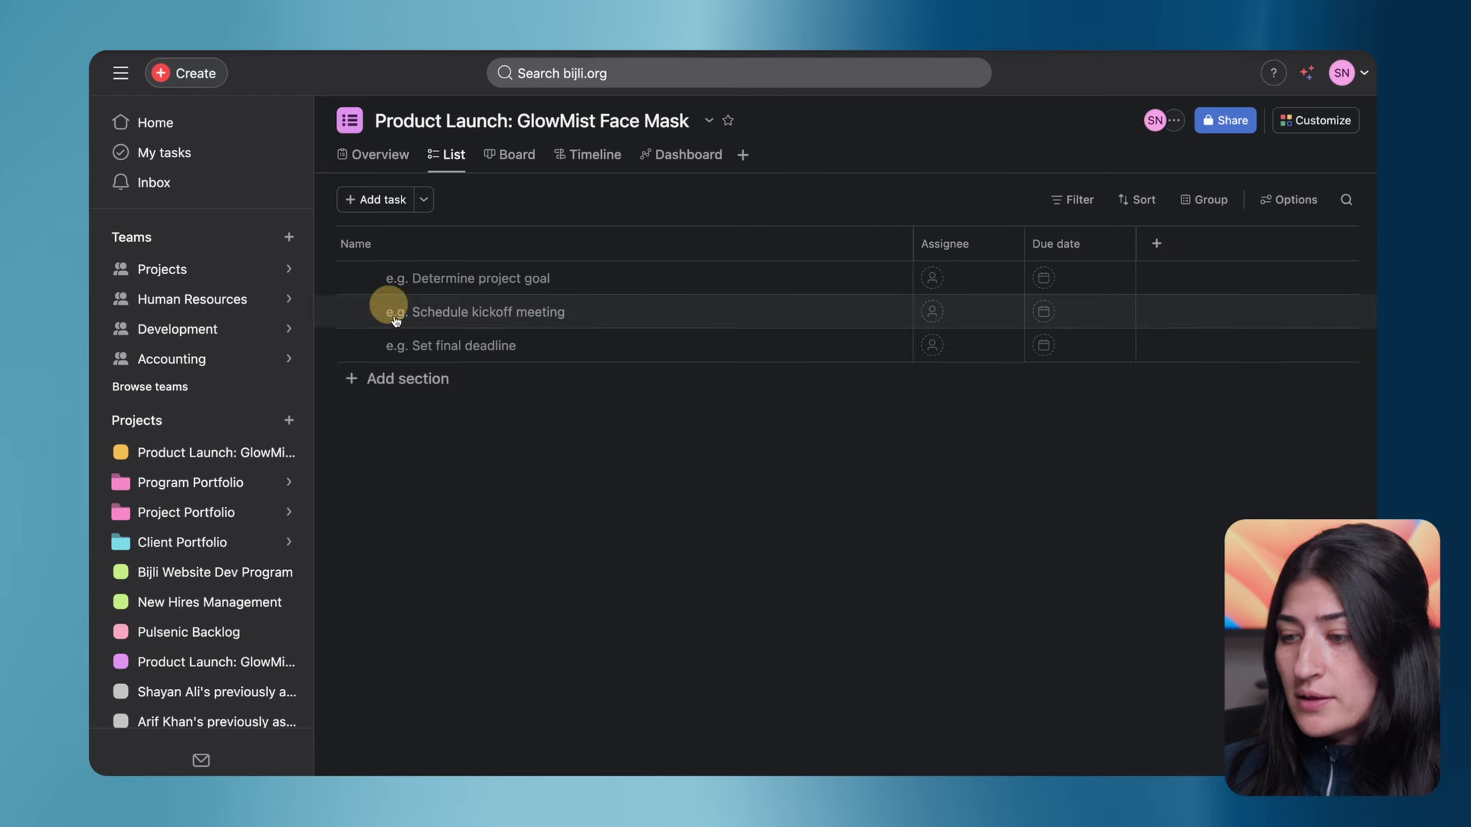
pyautogui.click(420, 379)
pyautogui.press('super+v')
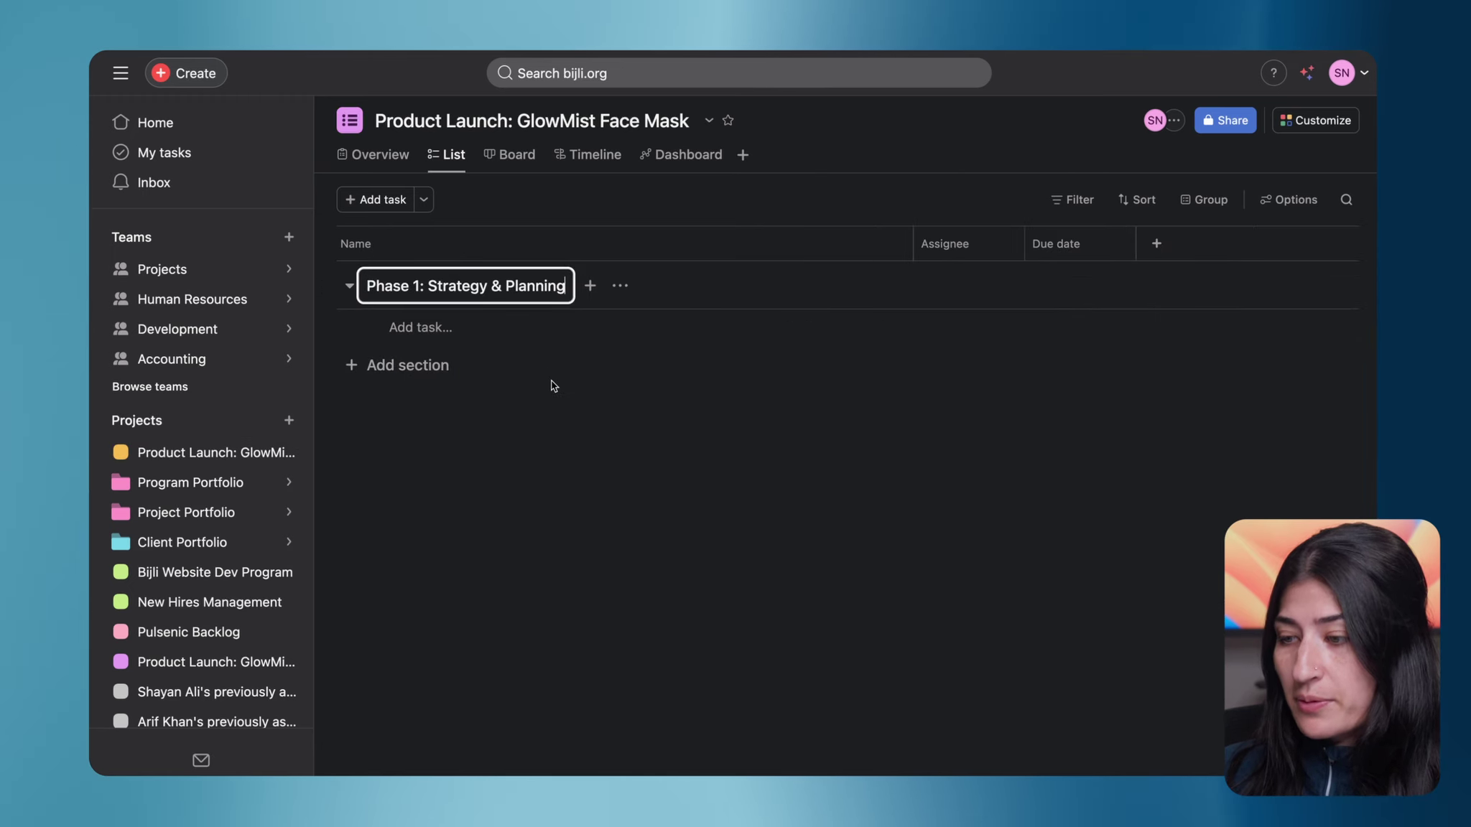
pyautogui.press('Return')
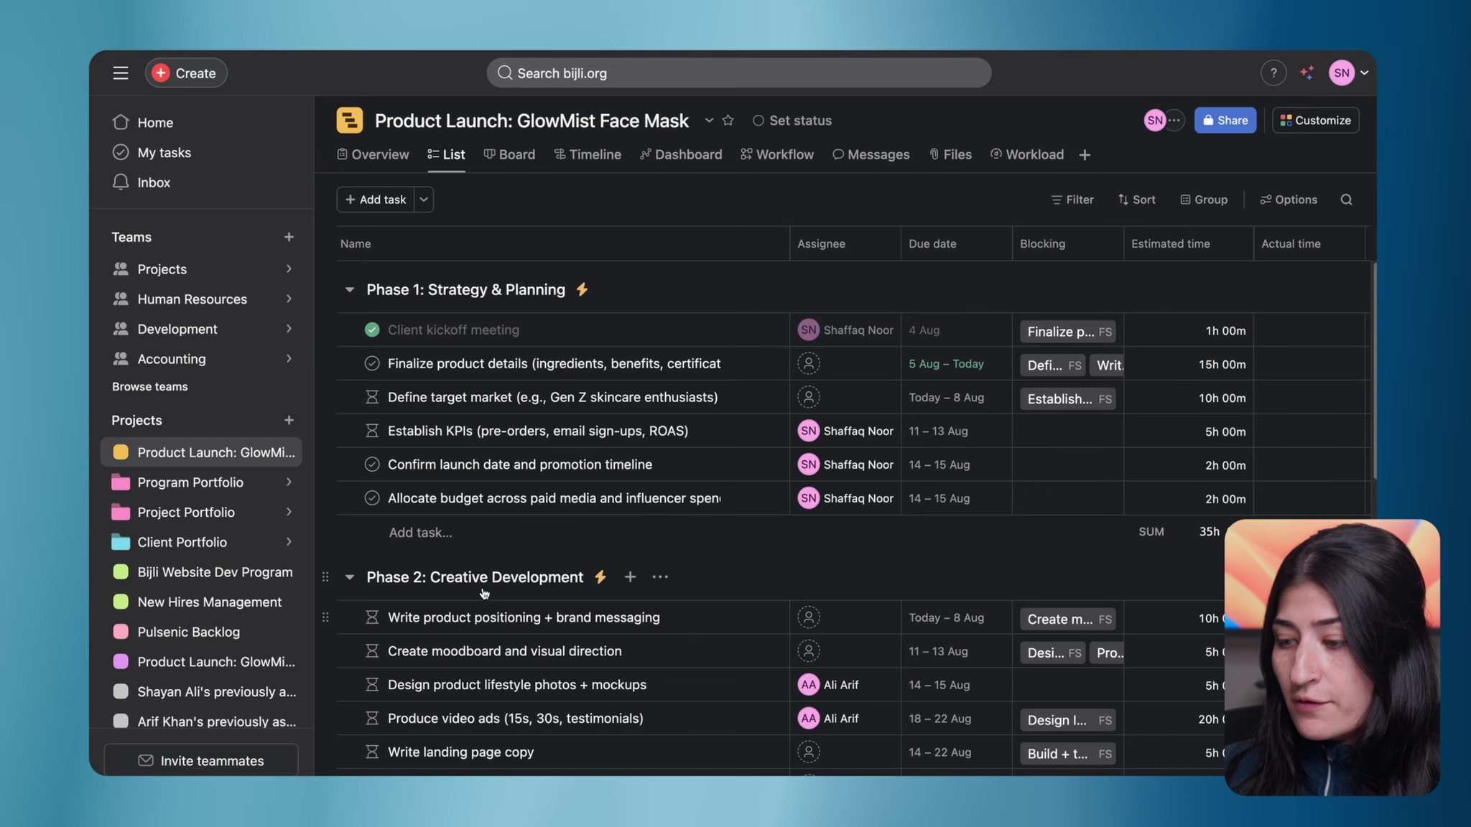
# Copy the second section title from the existing project and add a "Phase 2: Creative Development" section to the new project
pyautogui.click(509, 576)
pyautogui.press('super+a')
pyautogui.press('super+c')
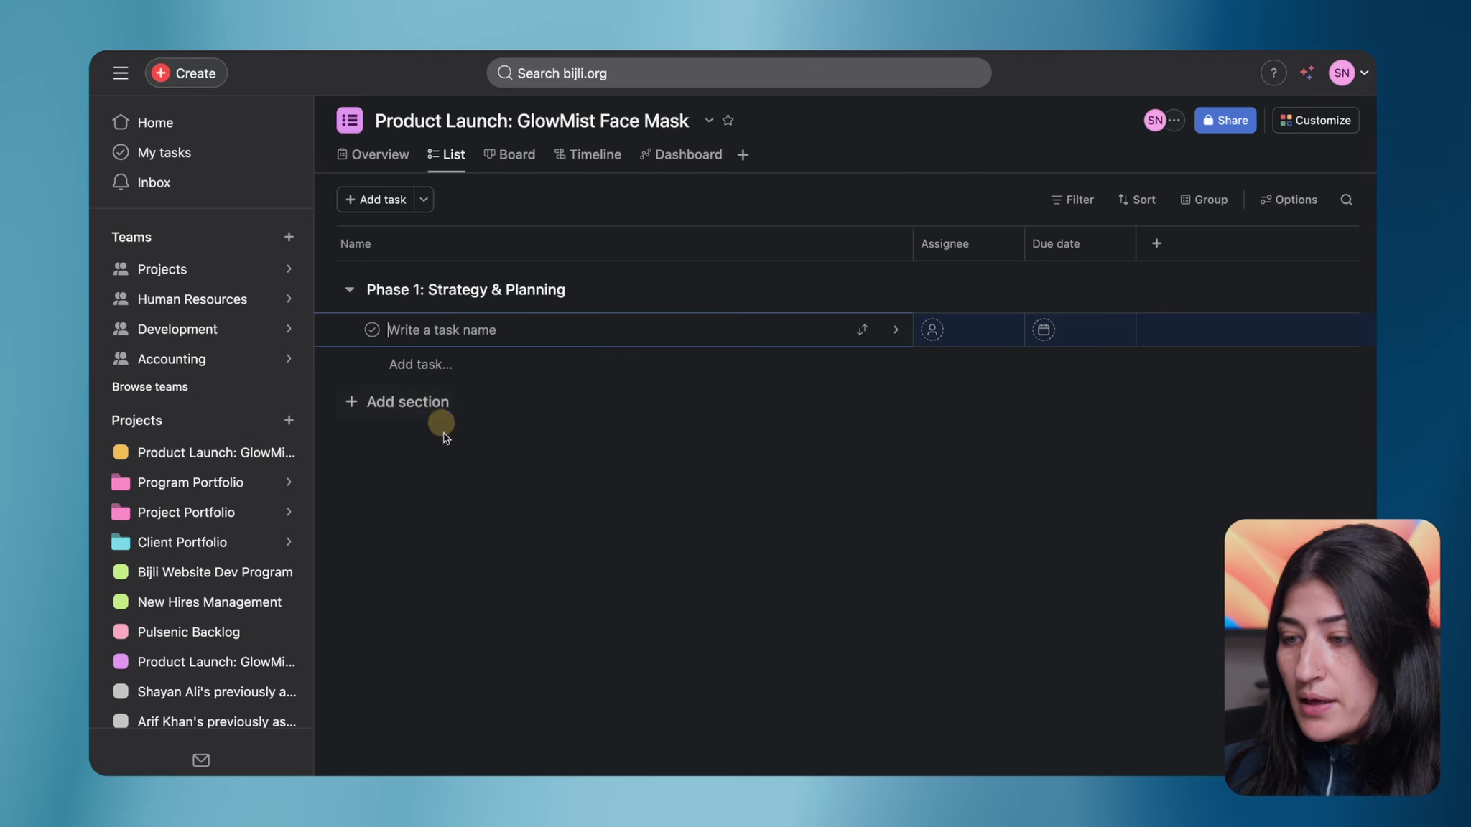
pyautogui.click(401, 404)
pyautogui.click(402, 365)
pyautogui.press('super+v')
pyautogui.press('Return')
pyautogui.click(608, 686)
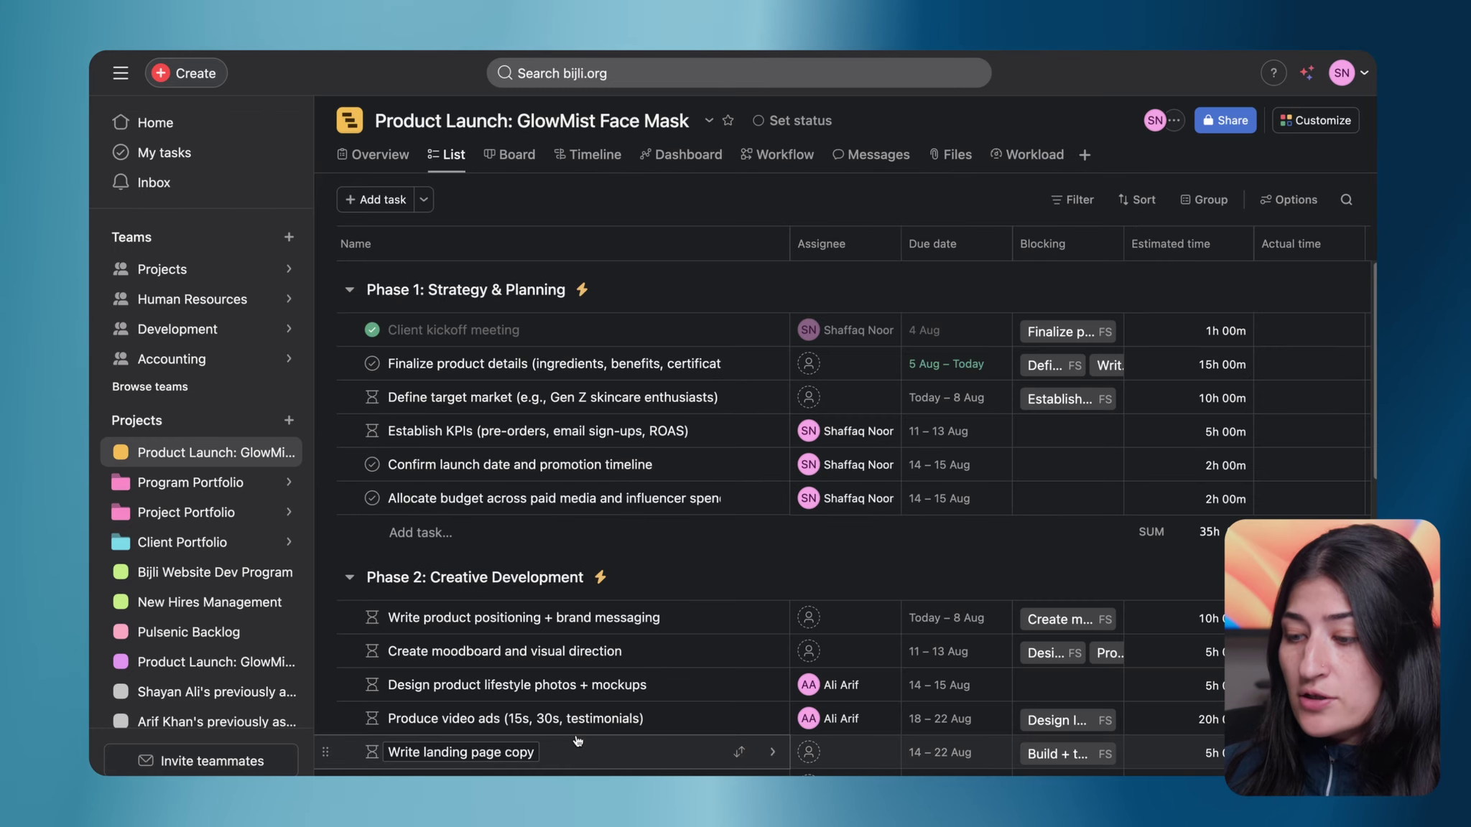
# In the existing project, collapse the sidebar and mark the Client kickoff meeting task in Phase 1 as incomplete
pyautogui.scroll(-15, 578, 739)
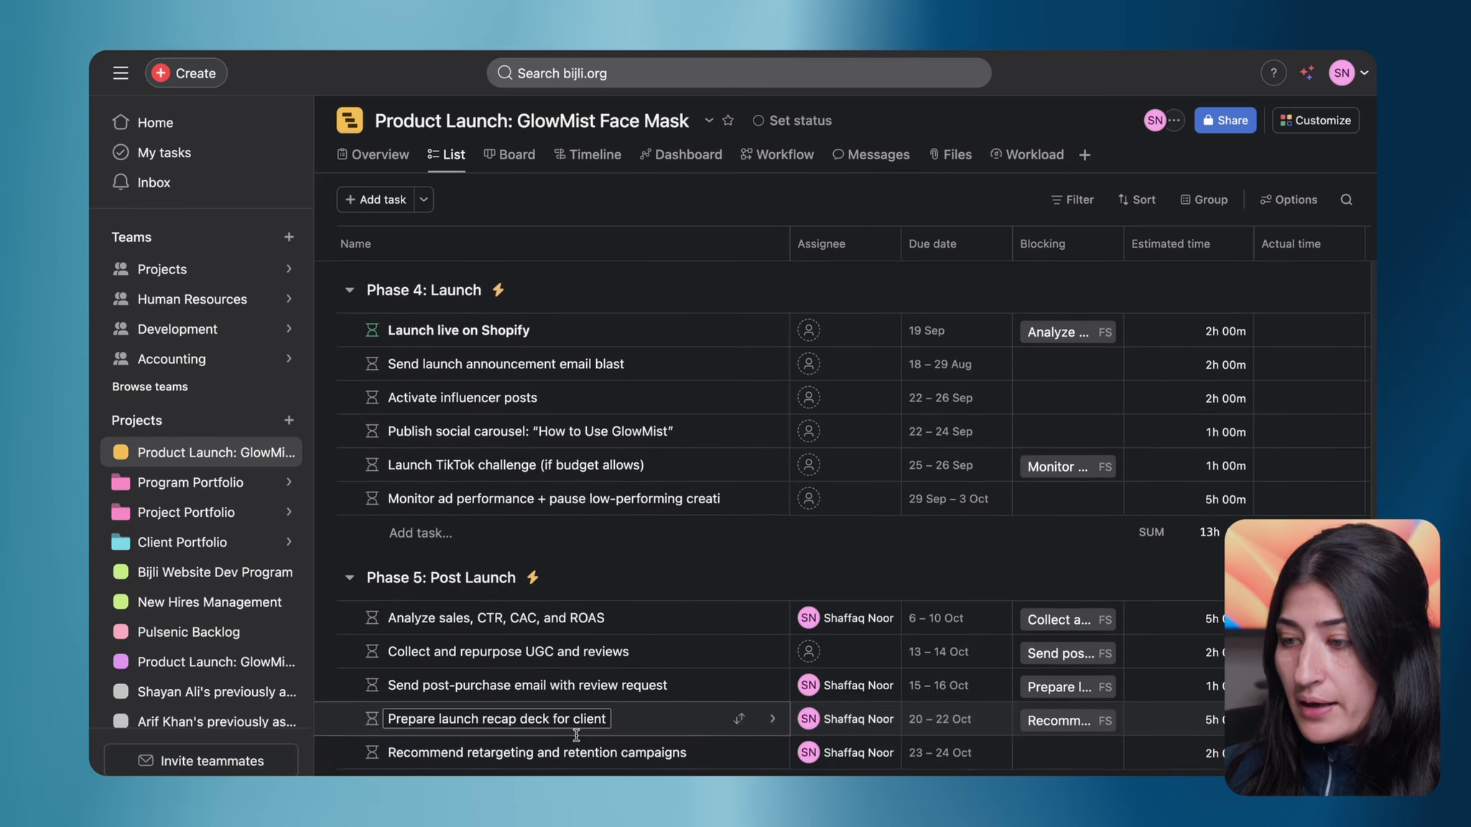
pyautogui.click(120, 72)
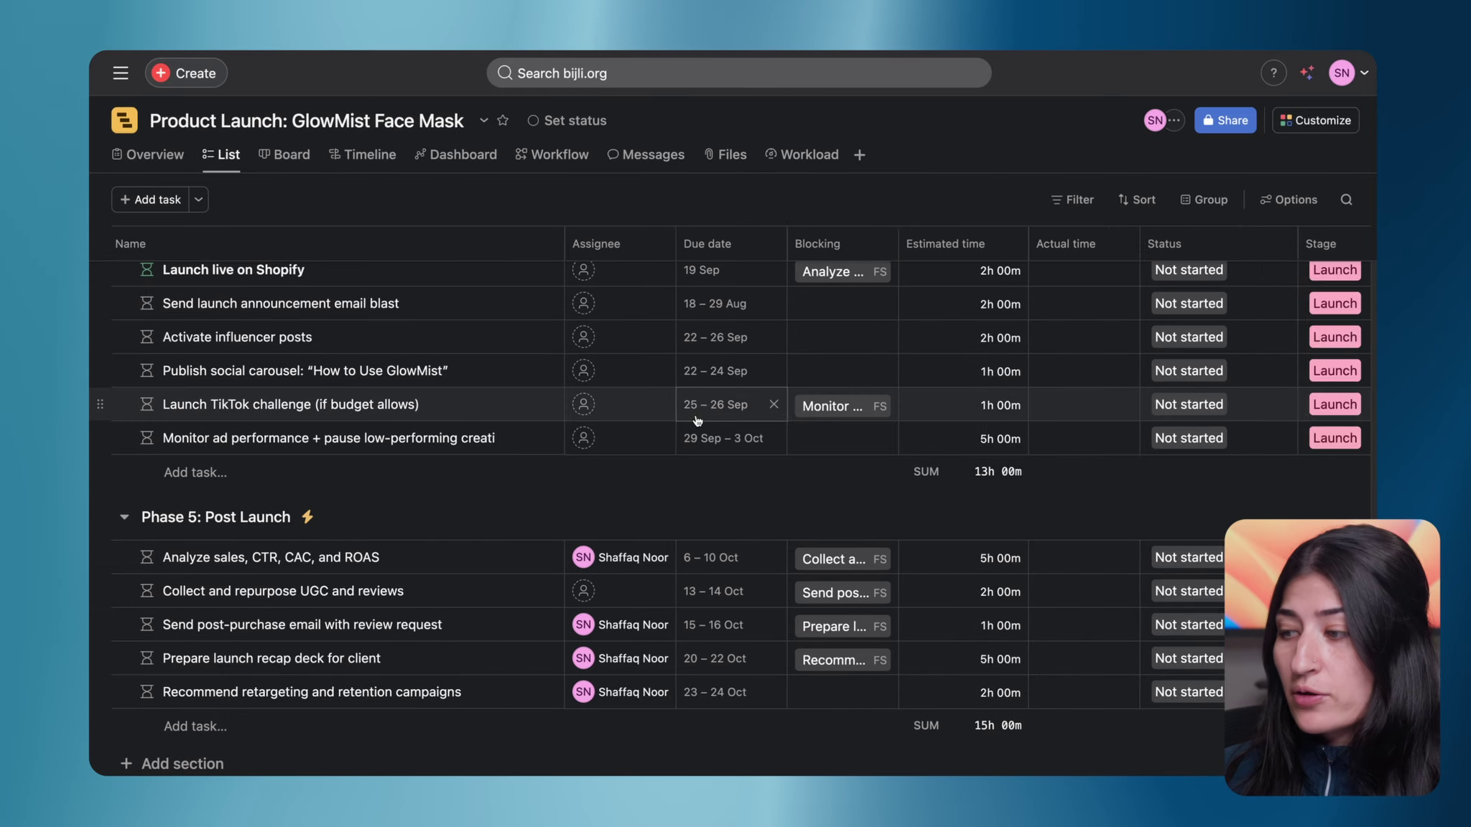
pyautogui.scroll(10, 696, 413)
pyautogui.scroll(5, 696, 419)
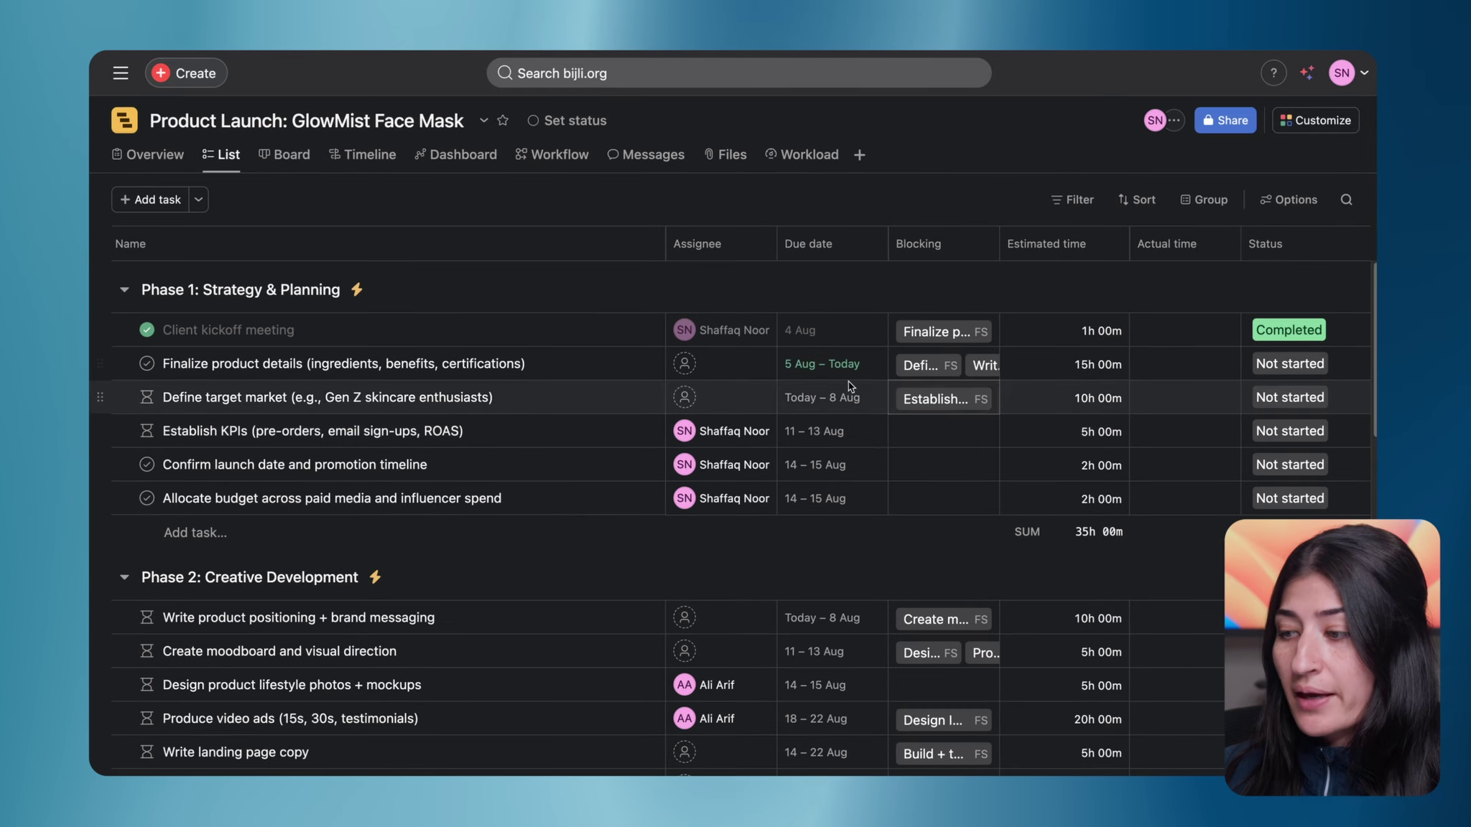
pyautogui.click(147, 330)
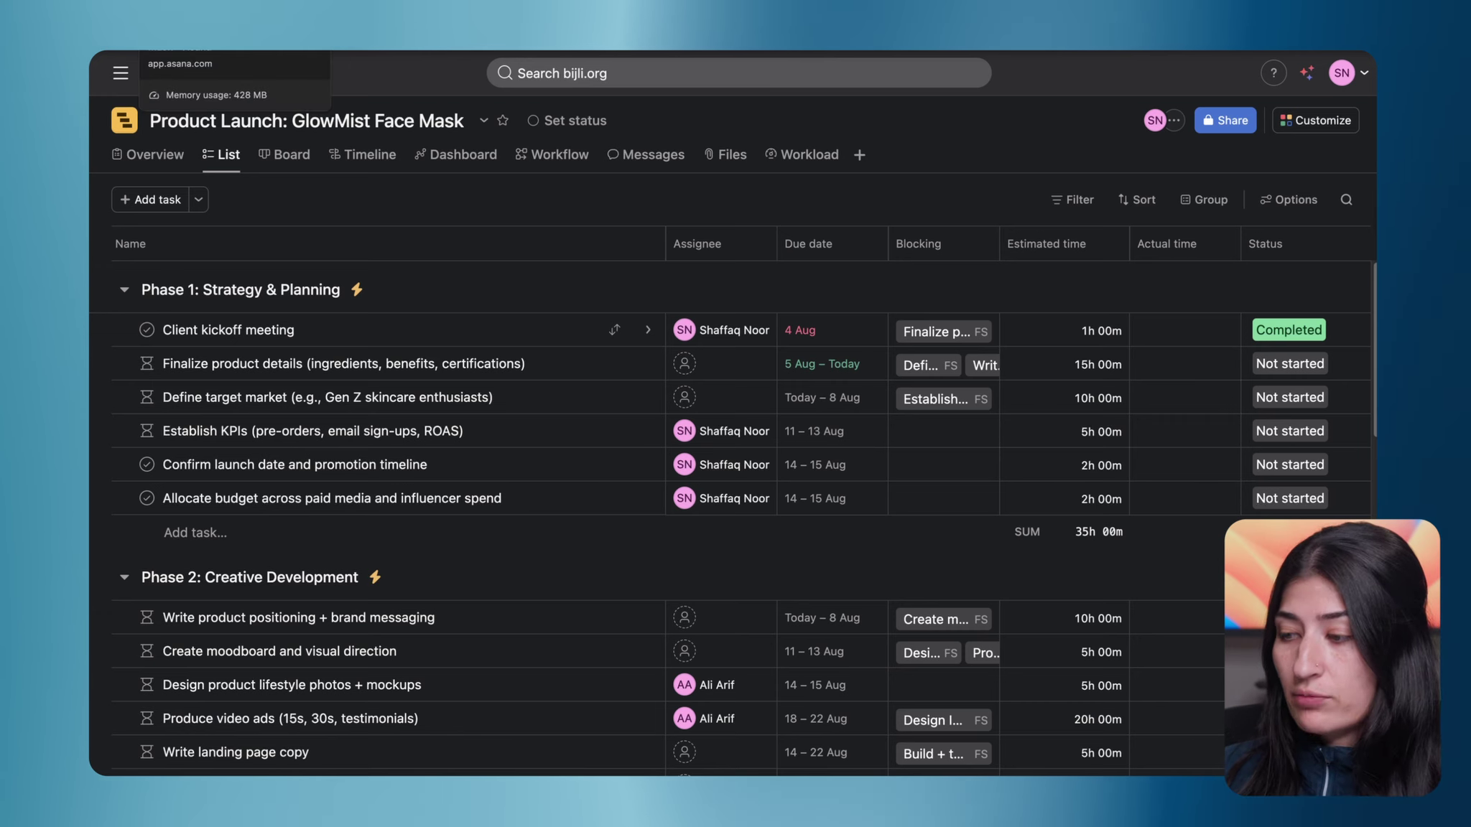
# Copy the Client kickoff meeting title from the existing project and add it as a task under Phase 1 in the new project
pyautogui.click(209, 51)
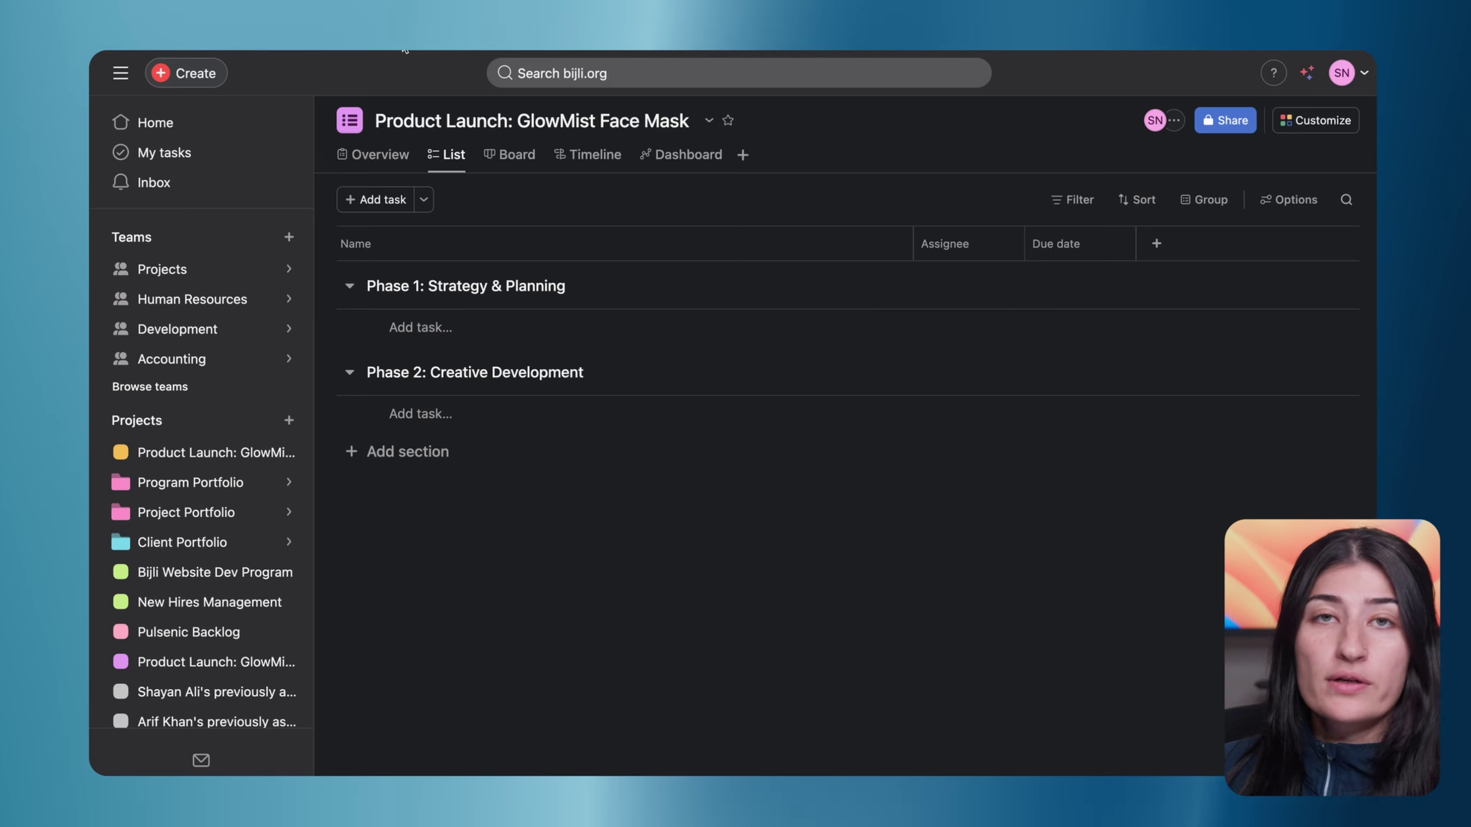
pyautogui.click(216, 51)
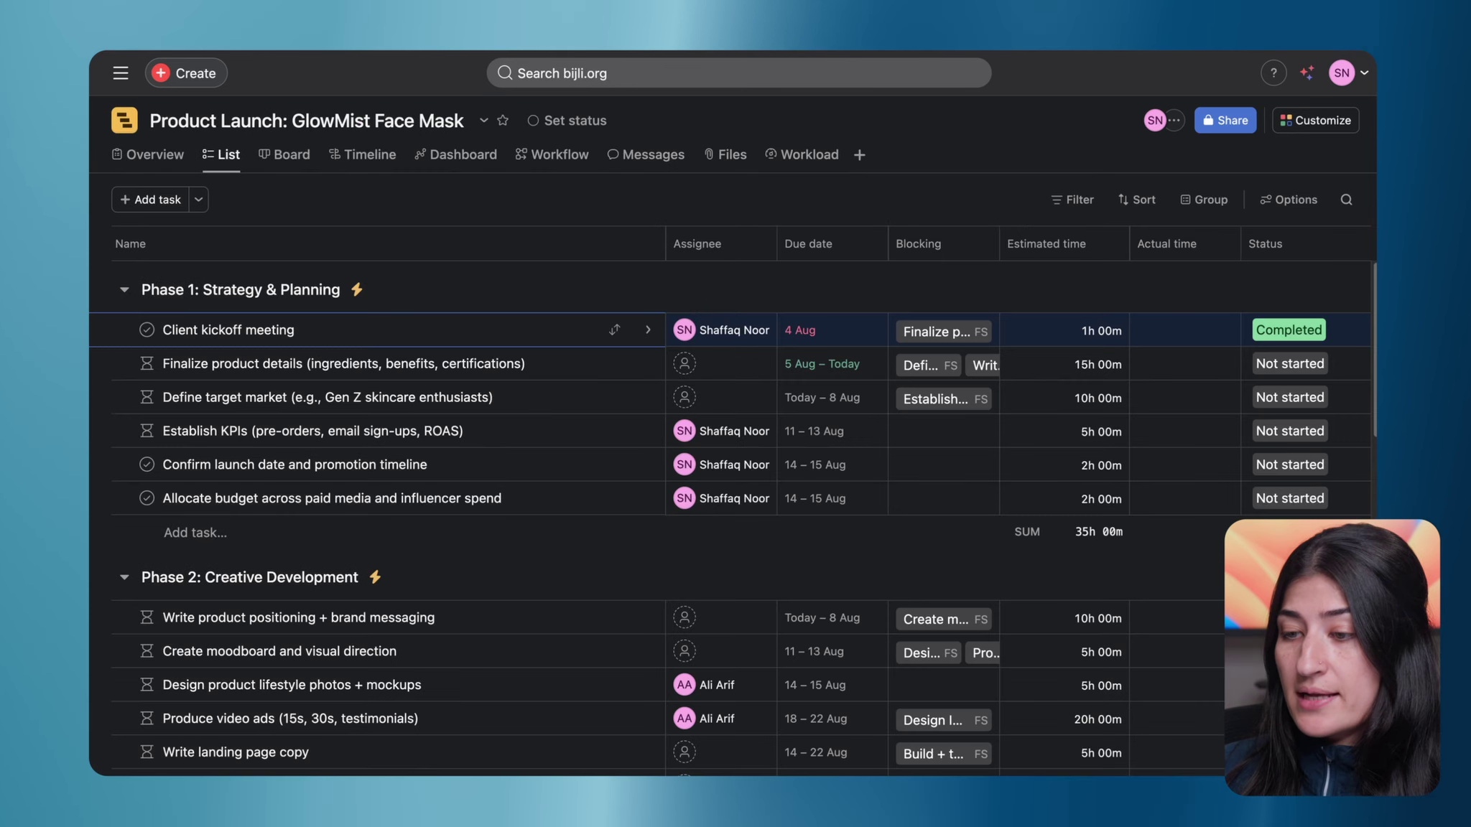
pyautogui.tripleClick(237, 331)
pyautogui.press('super+c')
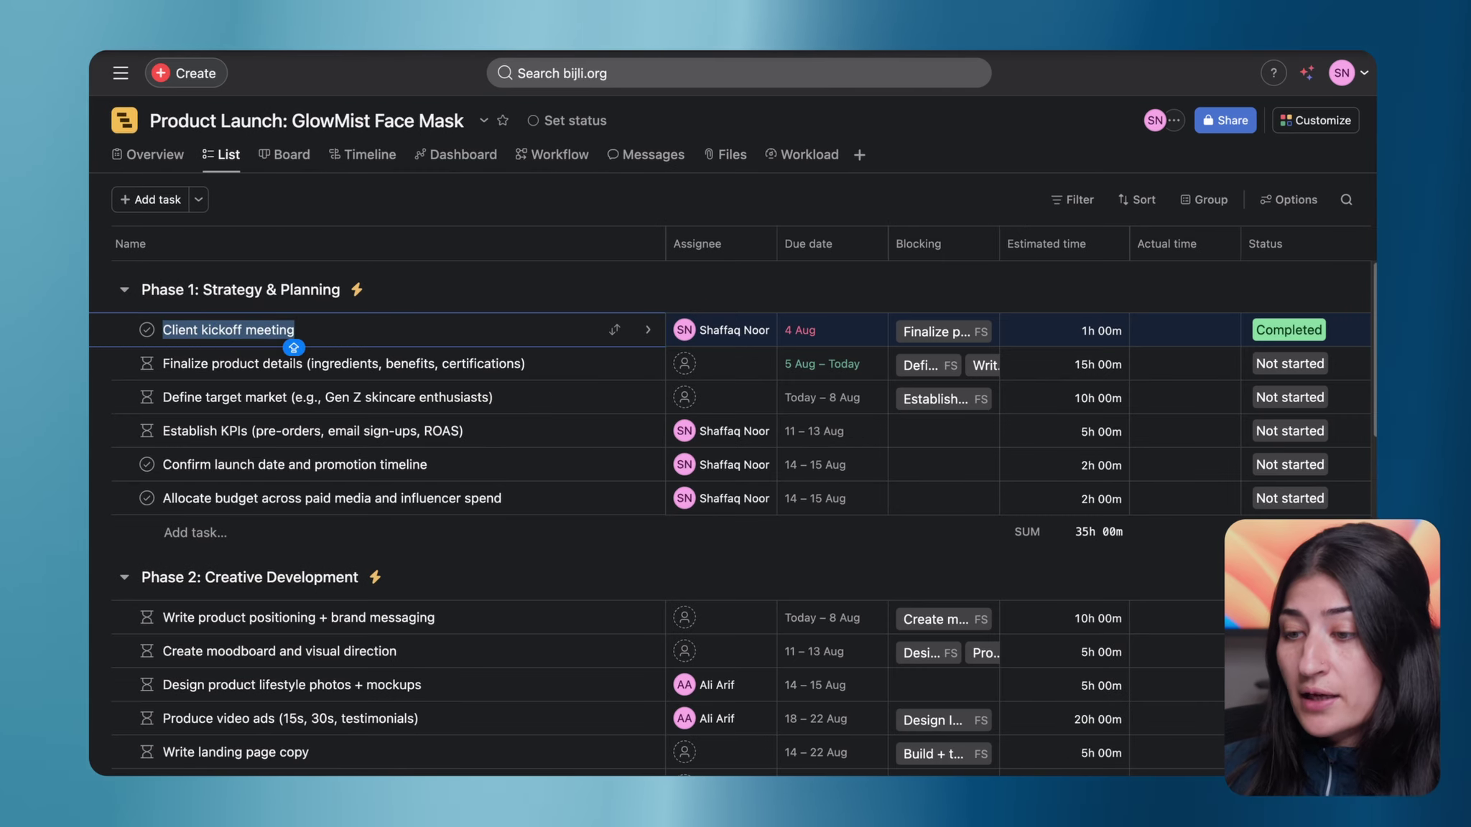
pyautogui.click(238, 52)
pyautogui.click(411, 328)
pyautogui.press('super+v')
pyautogui.press('Return')
pyautogui.click(686, 675)
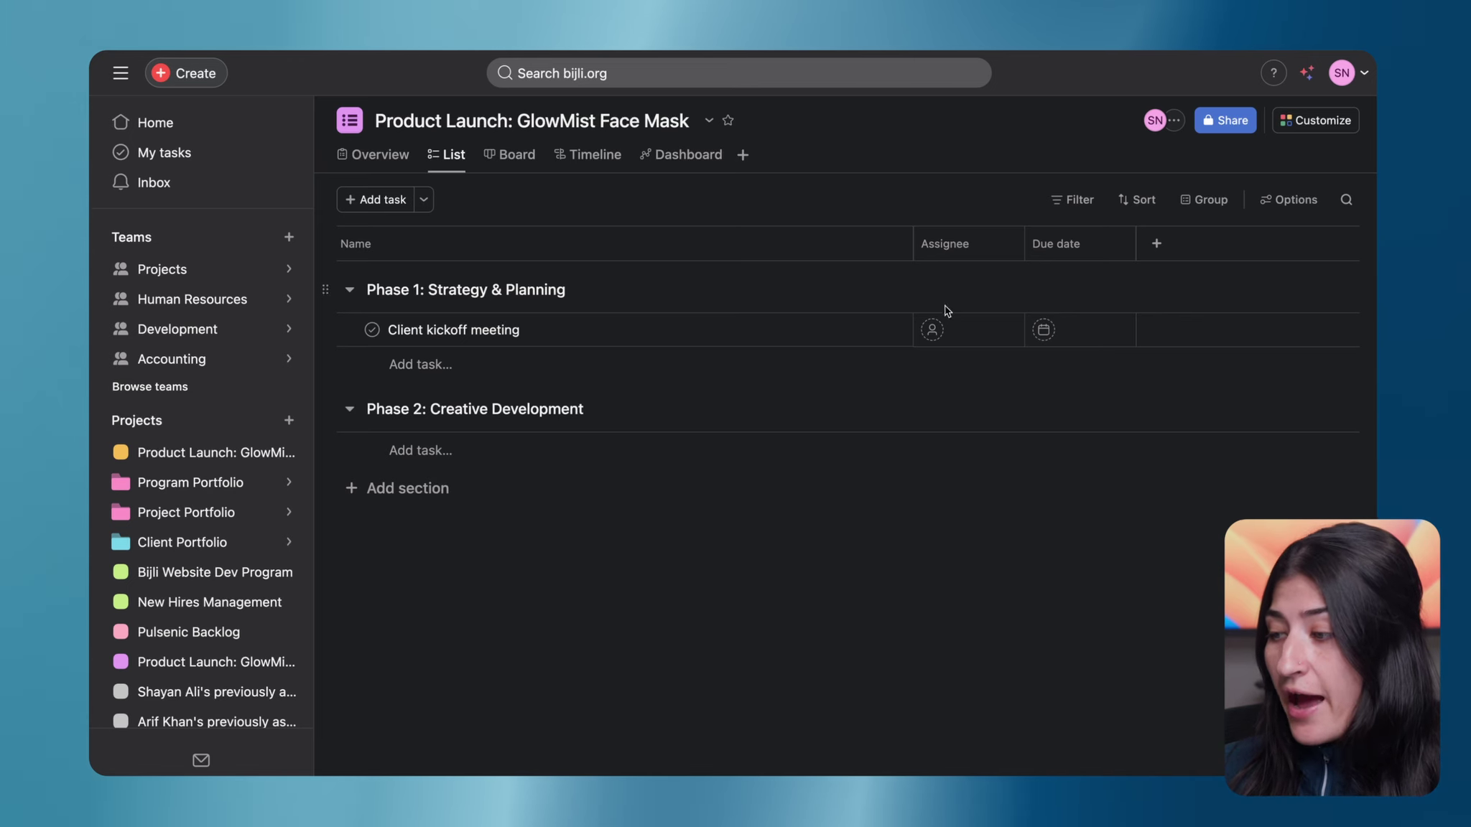
# Assign the Client kickoff meeting task to the project owner and set its due date to 11/08/25
pyautogui.click(941, 329)
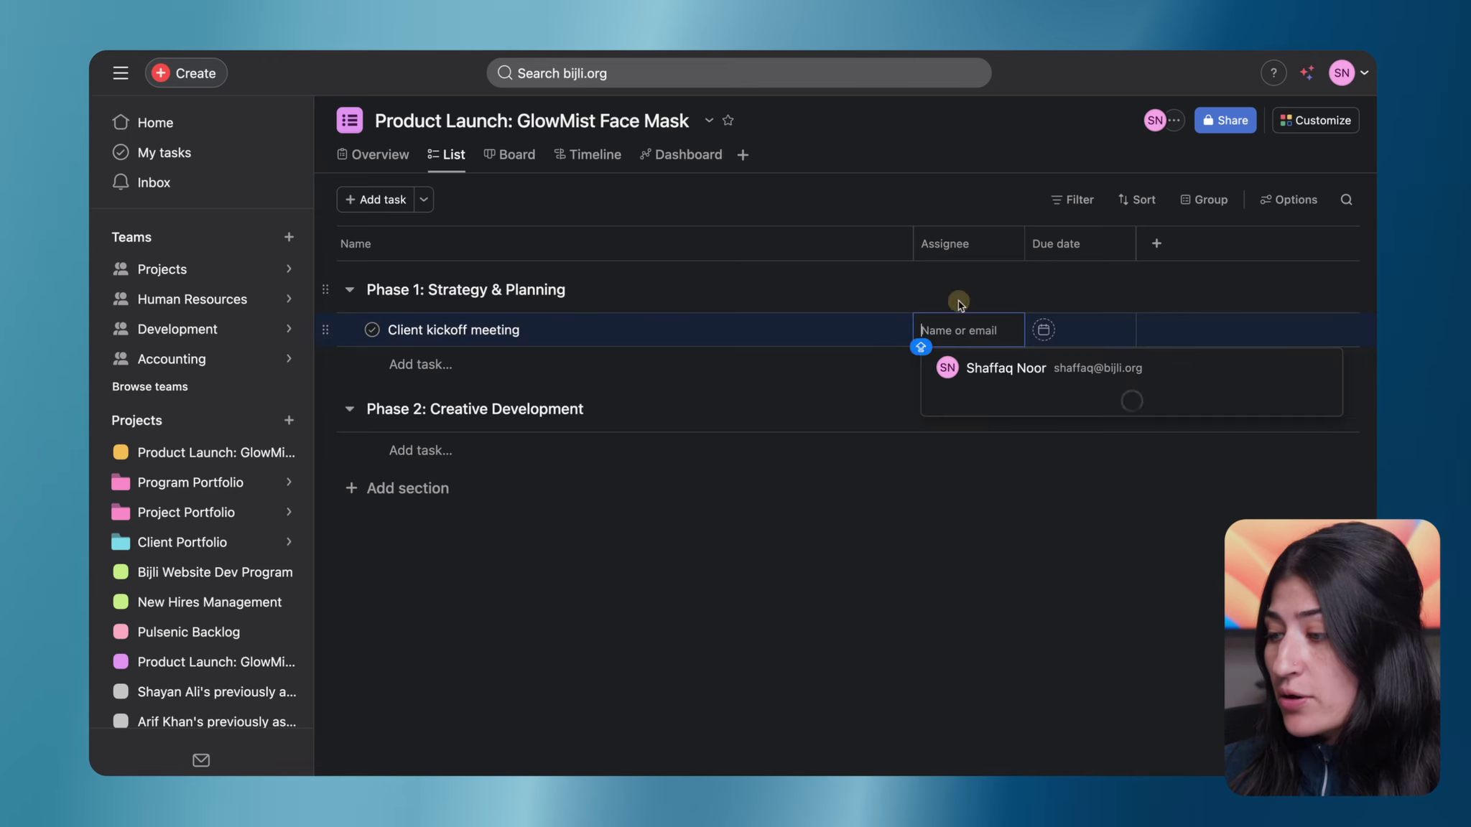
pyautogui.click(971, 367)
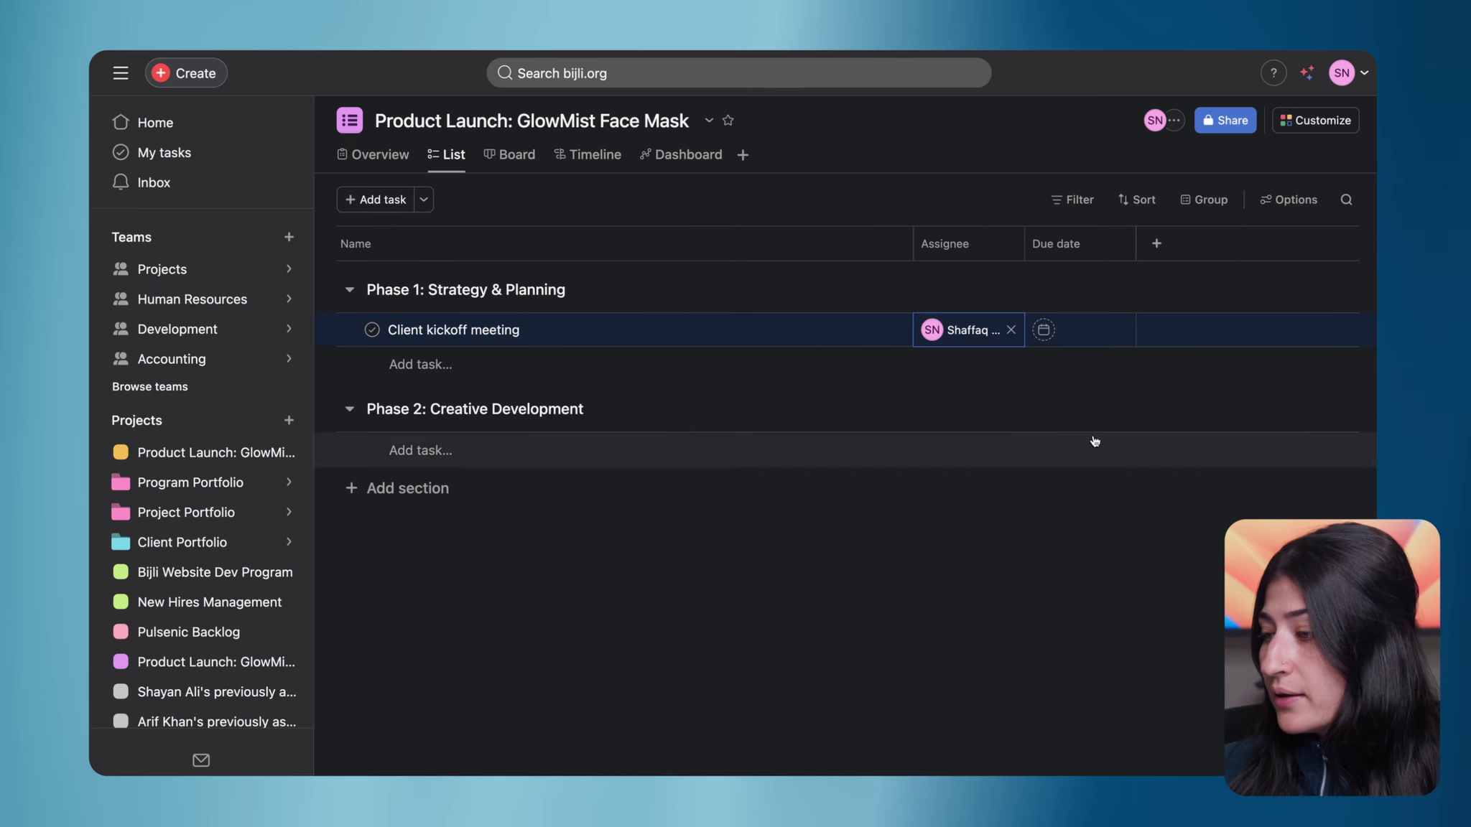
pyautogui.click(1061, 327)
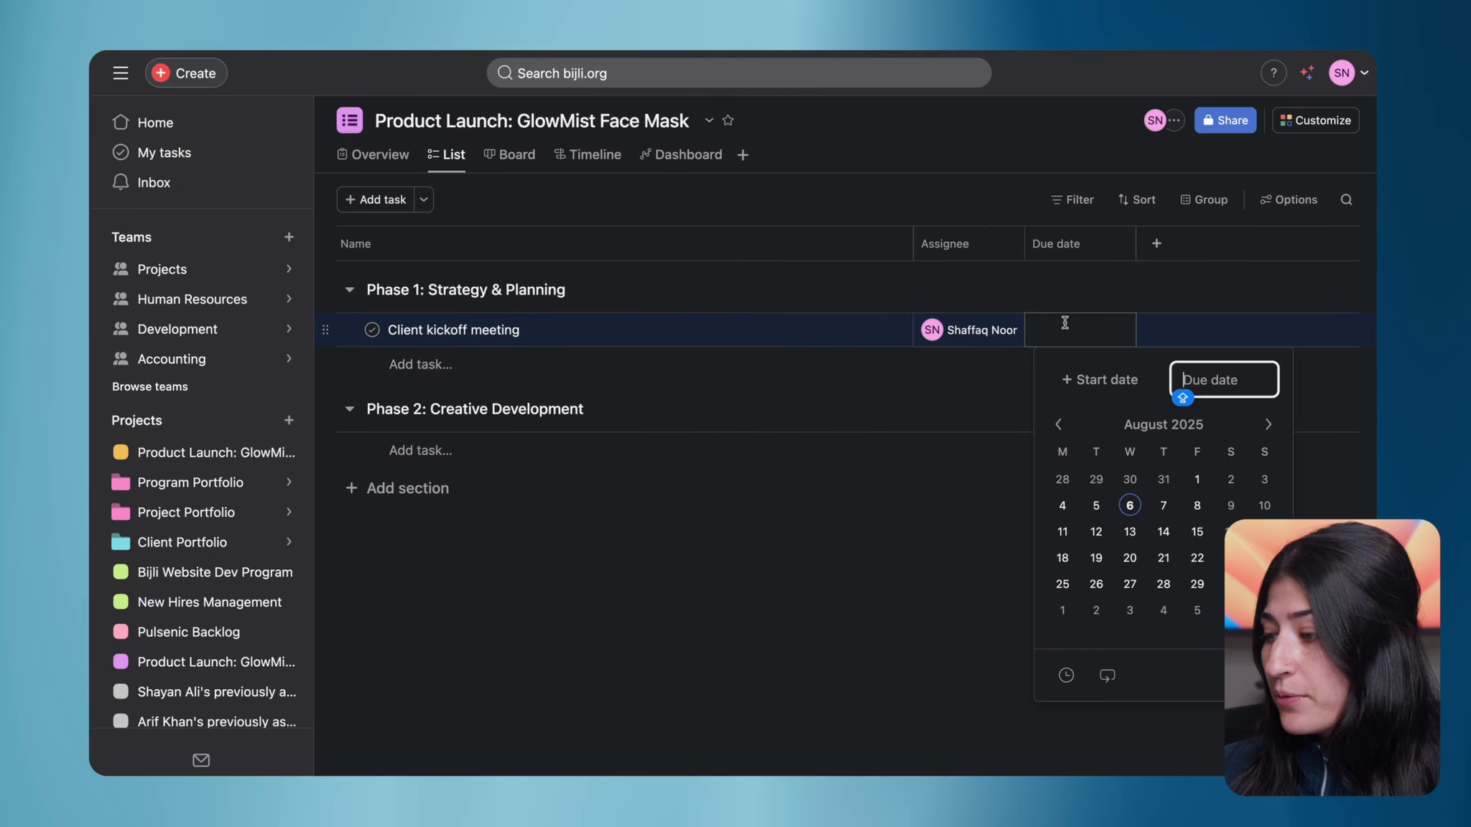
pyautogui.click(1096, 528)
pyautogui.click(1065, 529)
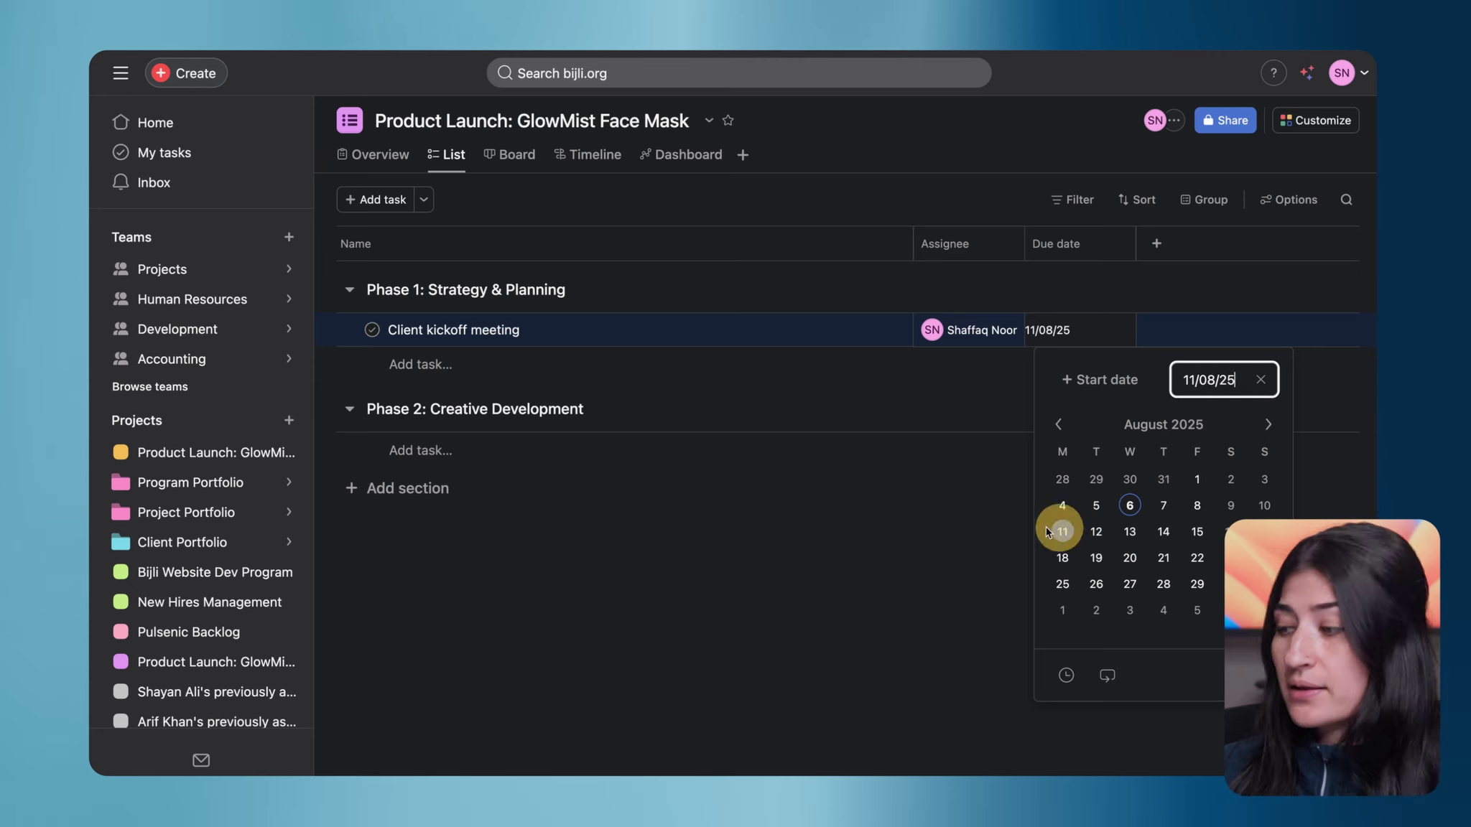
pyautogui.click(881, 505)
# Add the Estimated time and Actual time fields from the organization's library to the new project's task list
pyautogui.click(1157, 244)
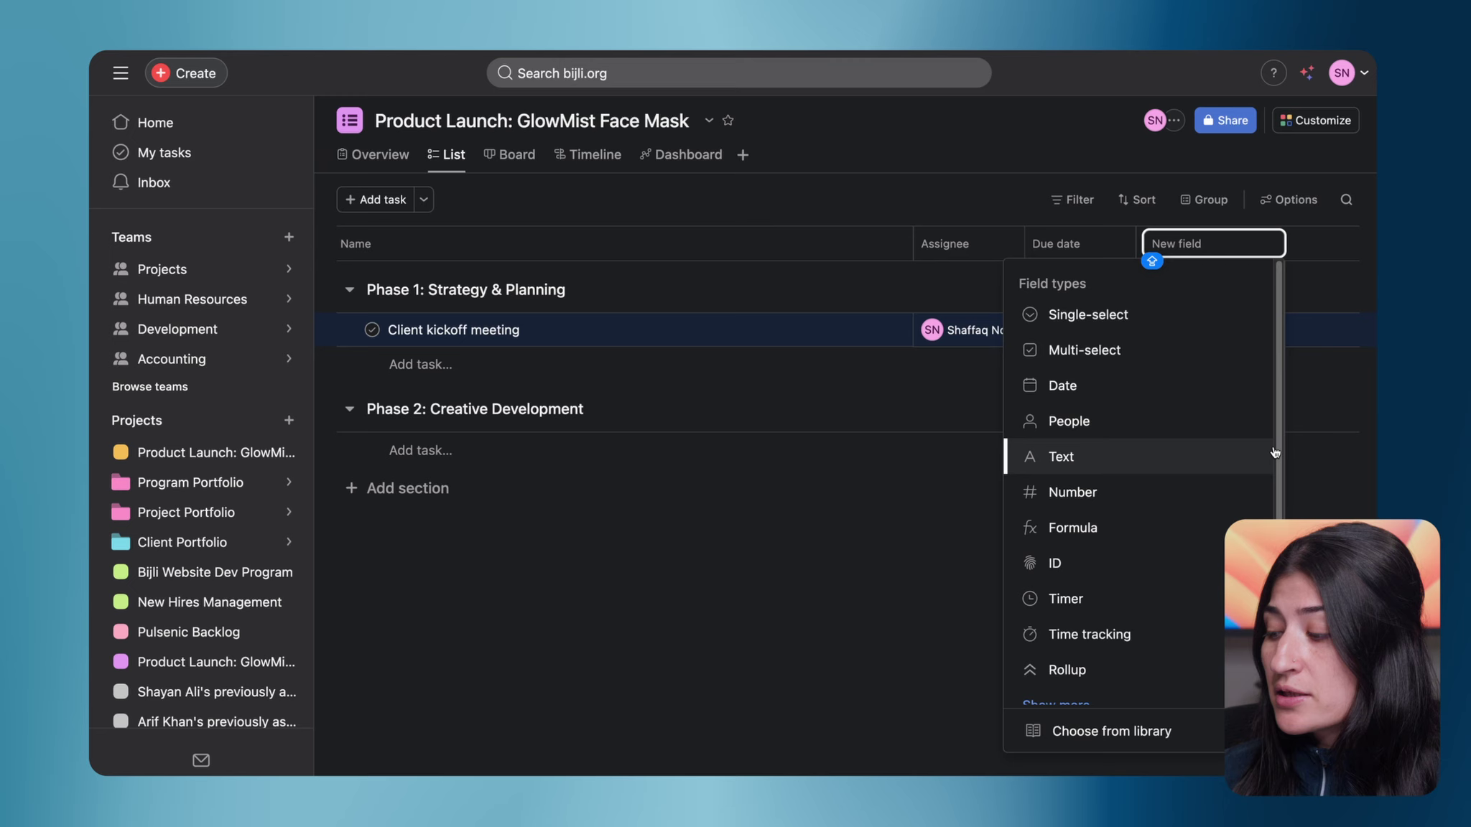
pyautogui.write('EST')
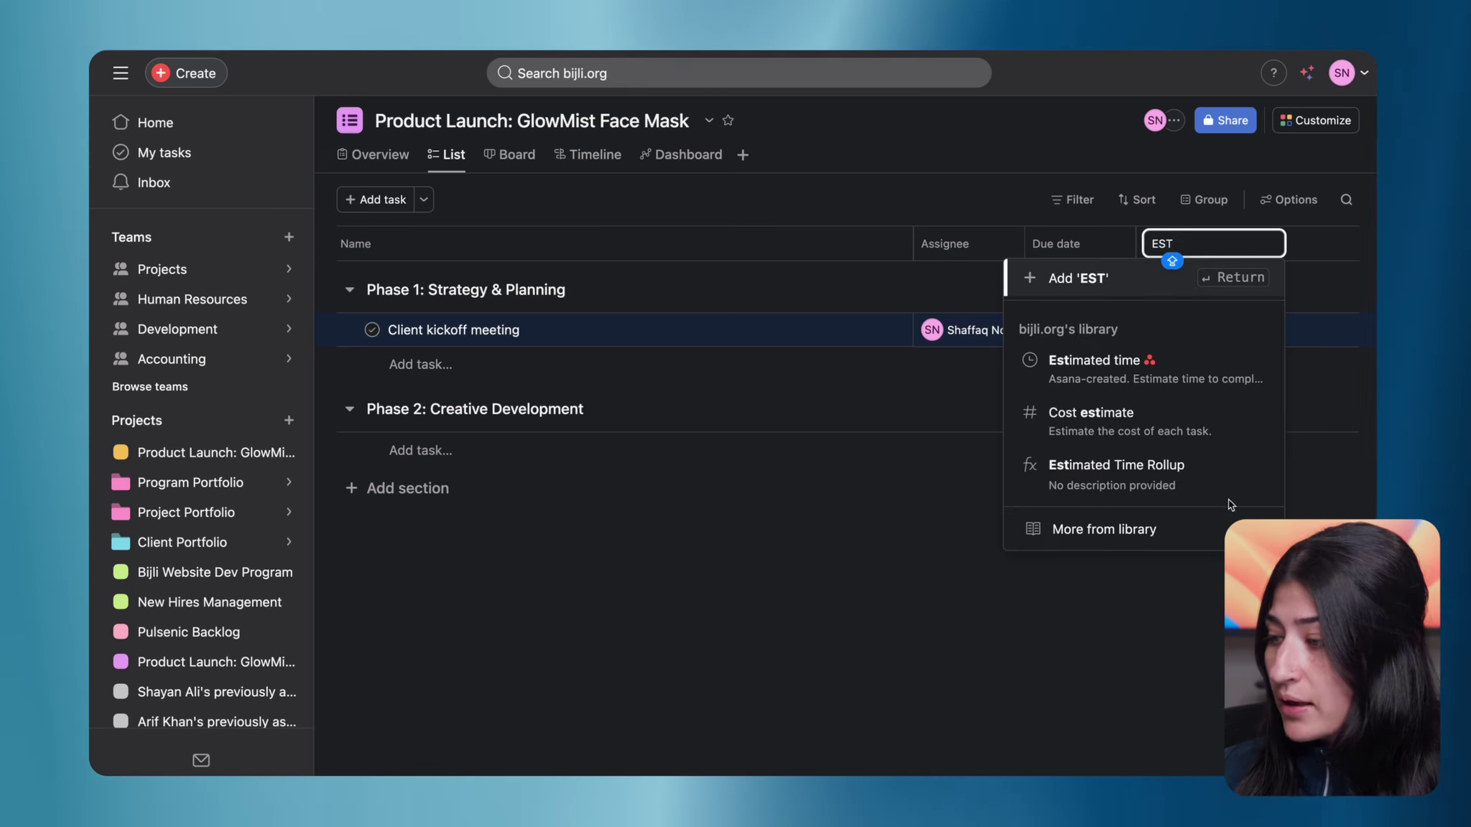
pyautogui.click(1142, 371)
pyautogui.click(1225, 243)
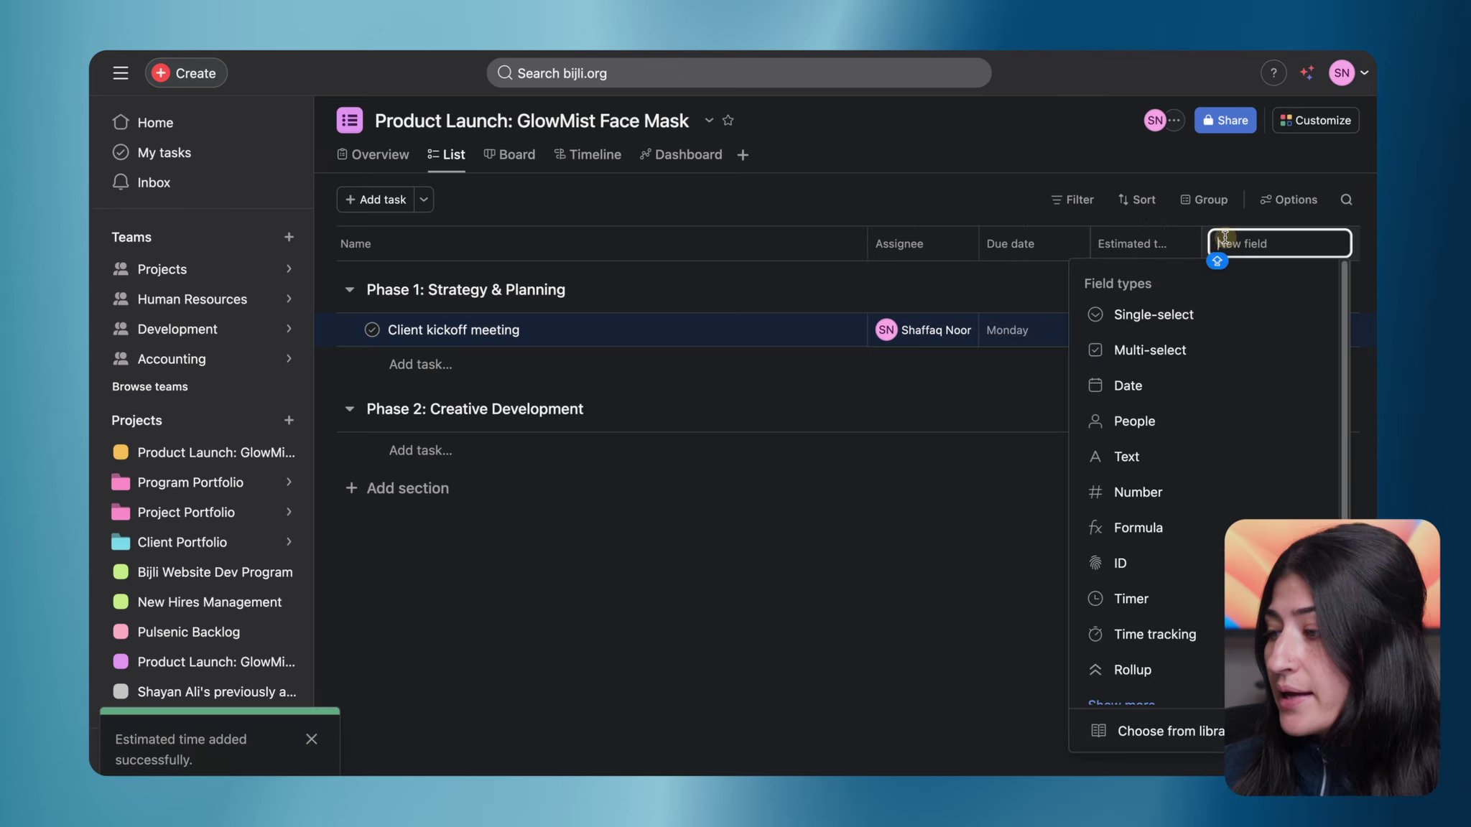
pyautogui.write('ACTU')
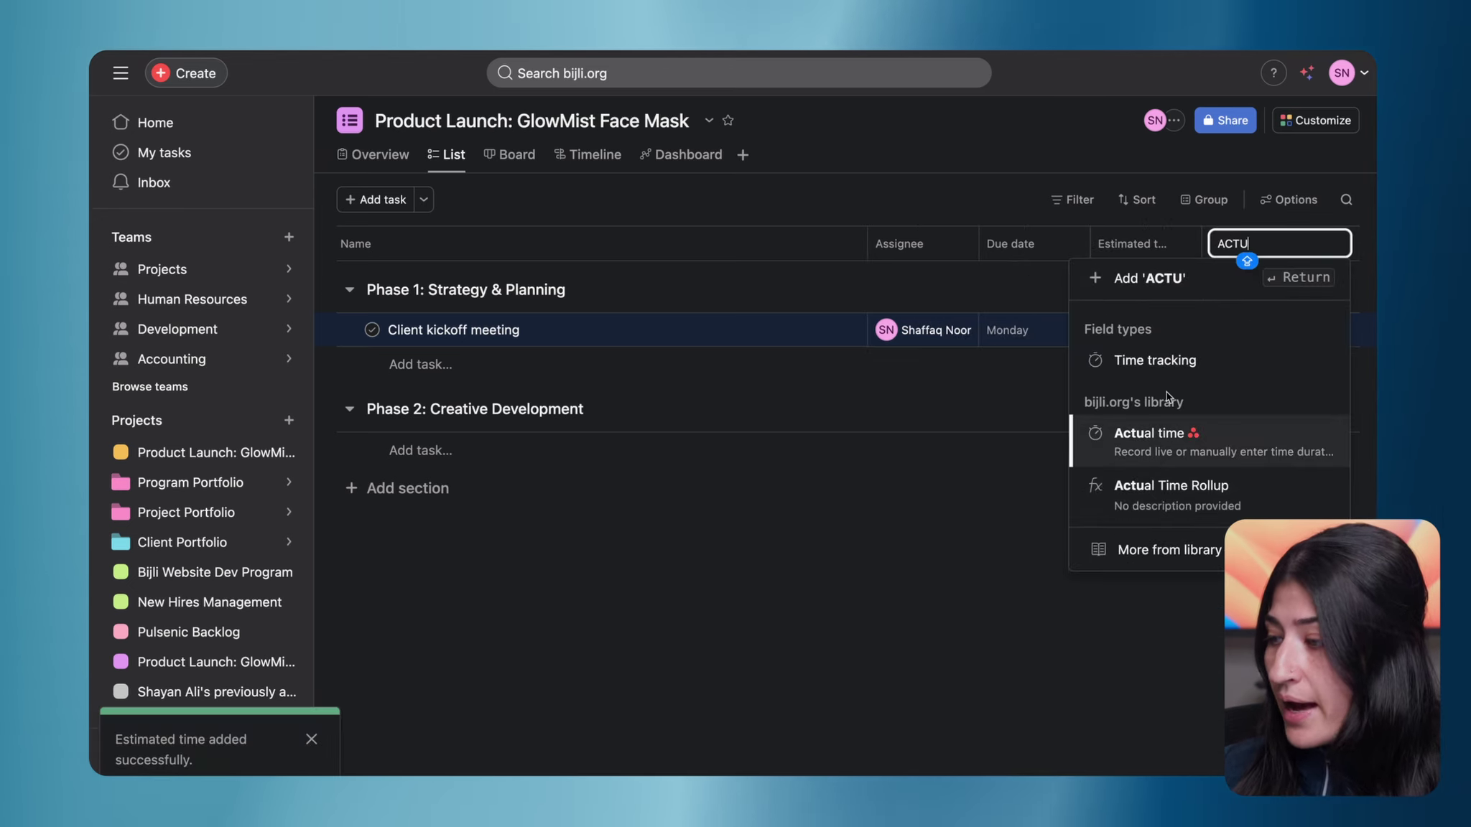
pyautogui.click(1159, 455)
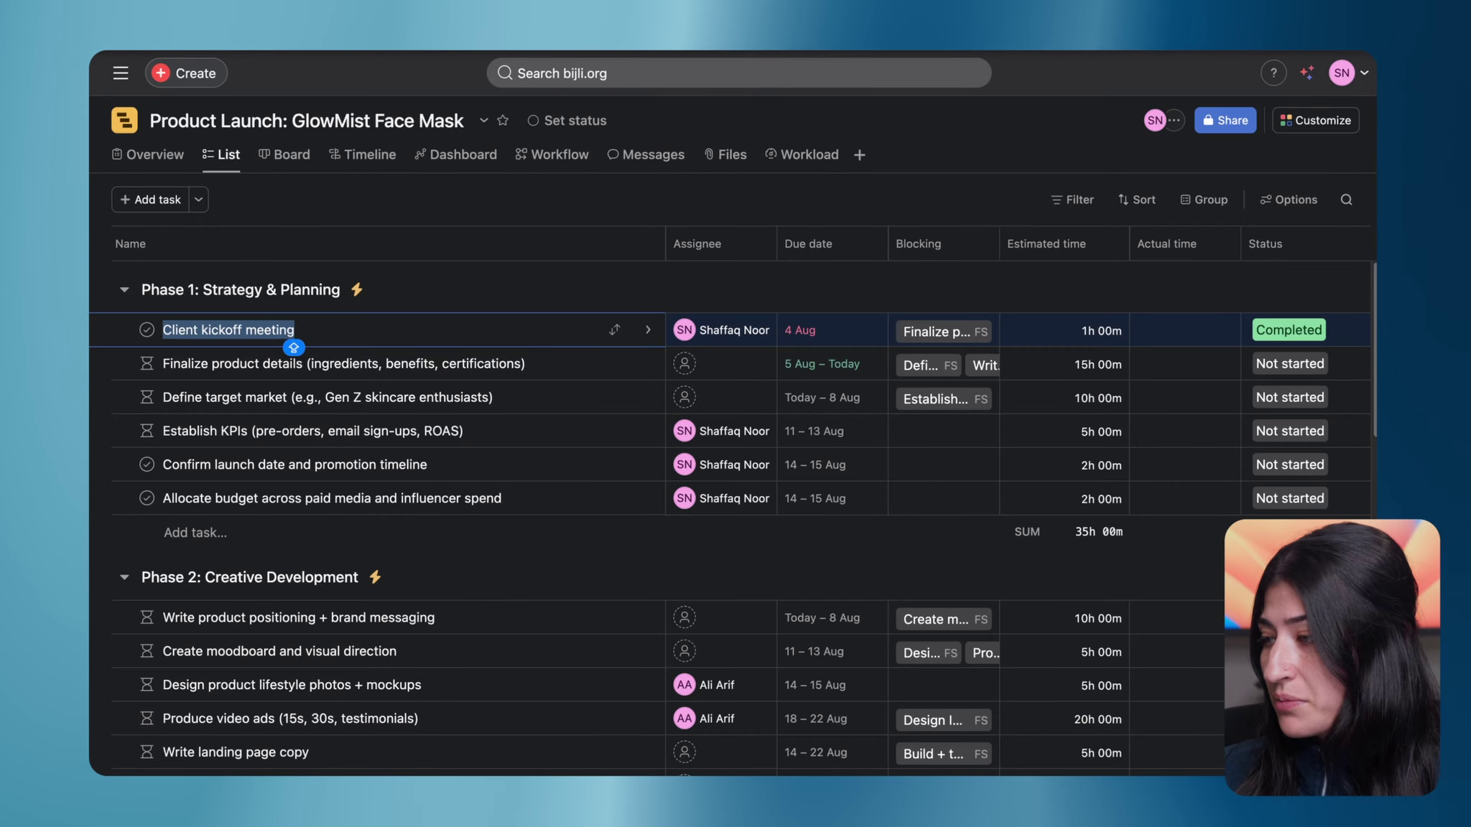
# Set the Client kickoff meeting's estimated time to 1 hour and view its actual time entry without logging anything
pyautogui.press('Escape')
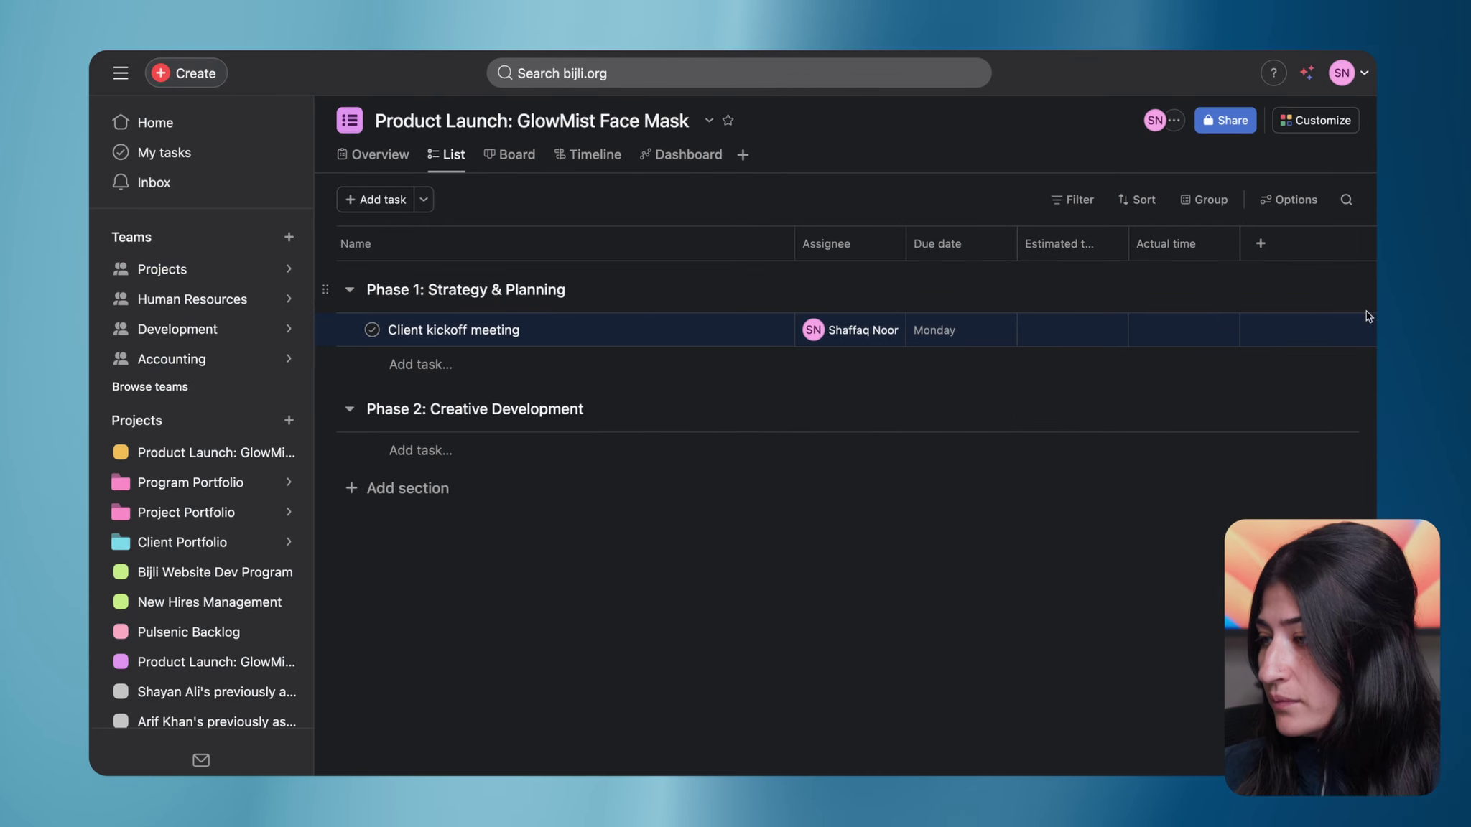
pyautogui.click(1099, 330)
pyautogui.write('1')
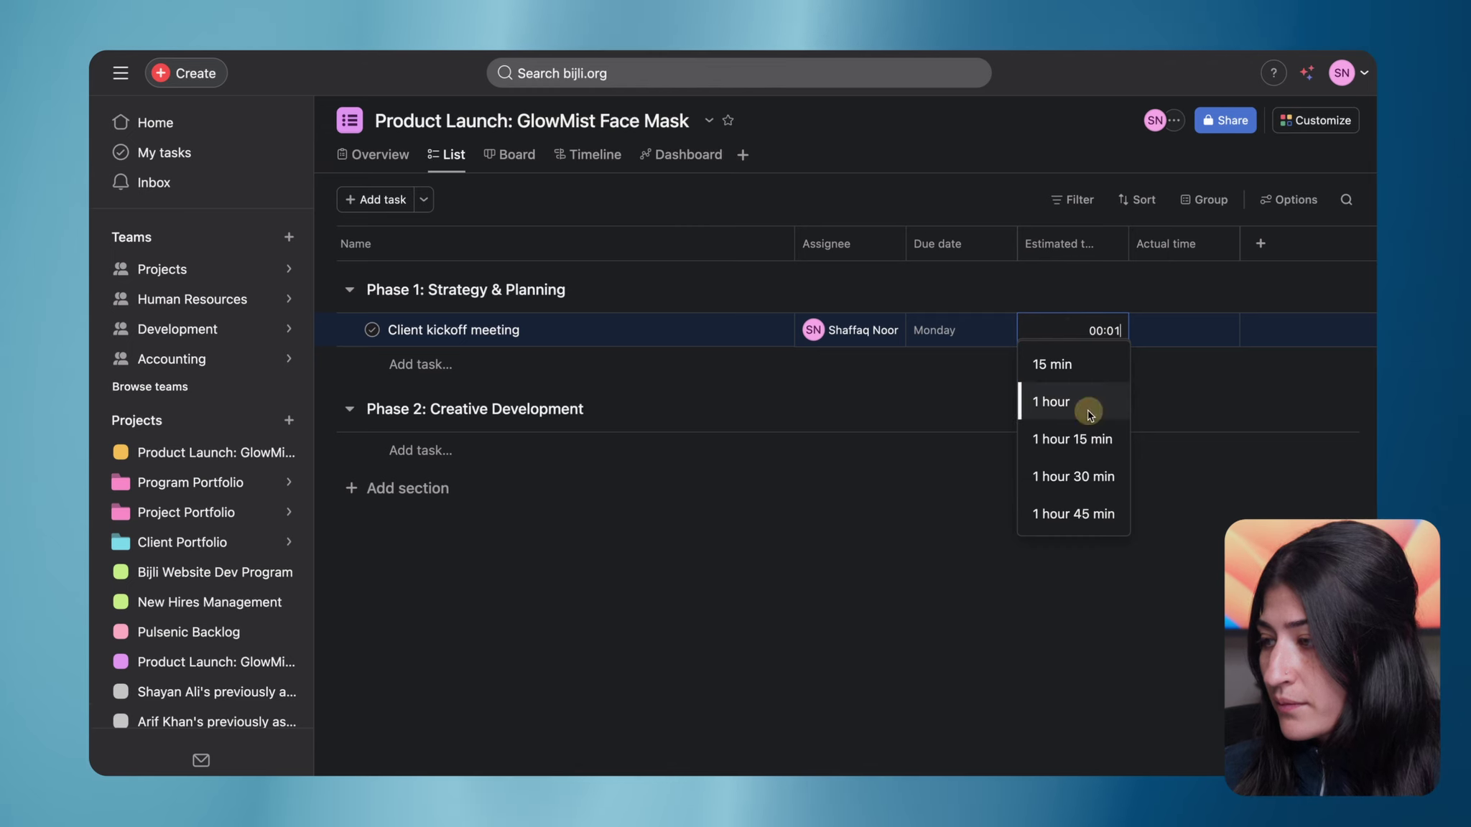
pyautogui.click(1052, 402)
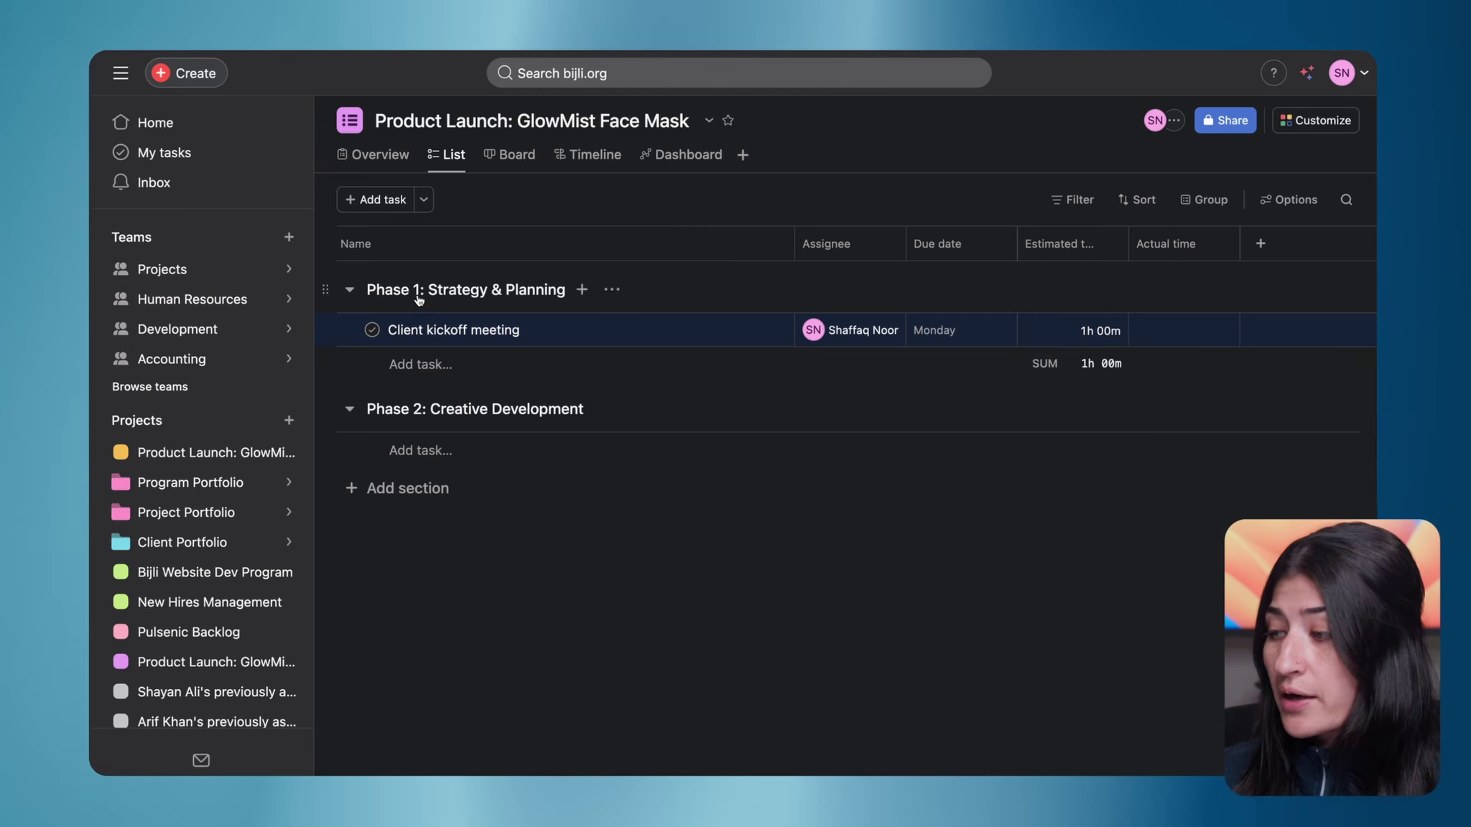
pyautogui.click(1134, 325)
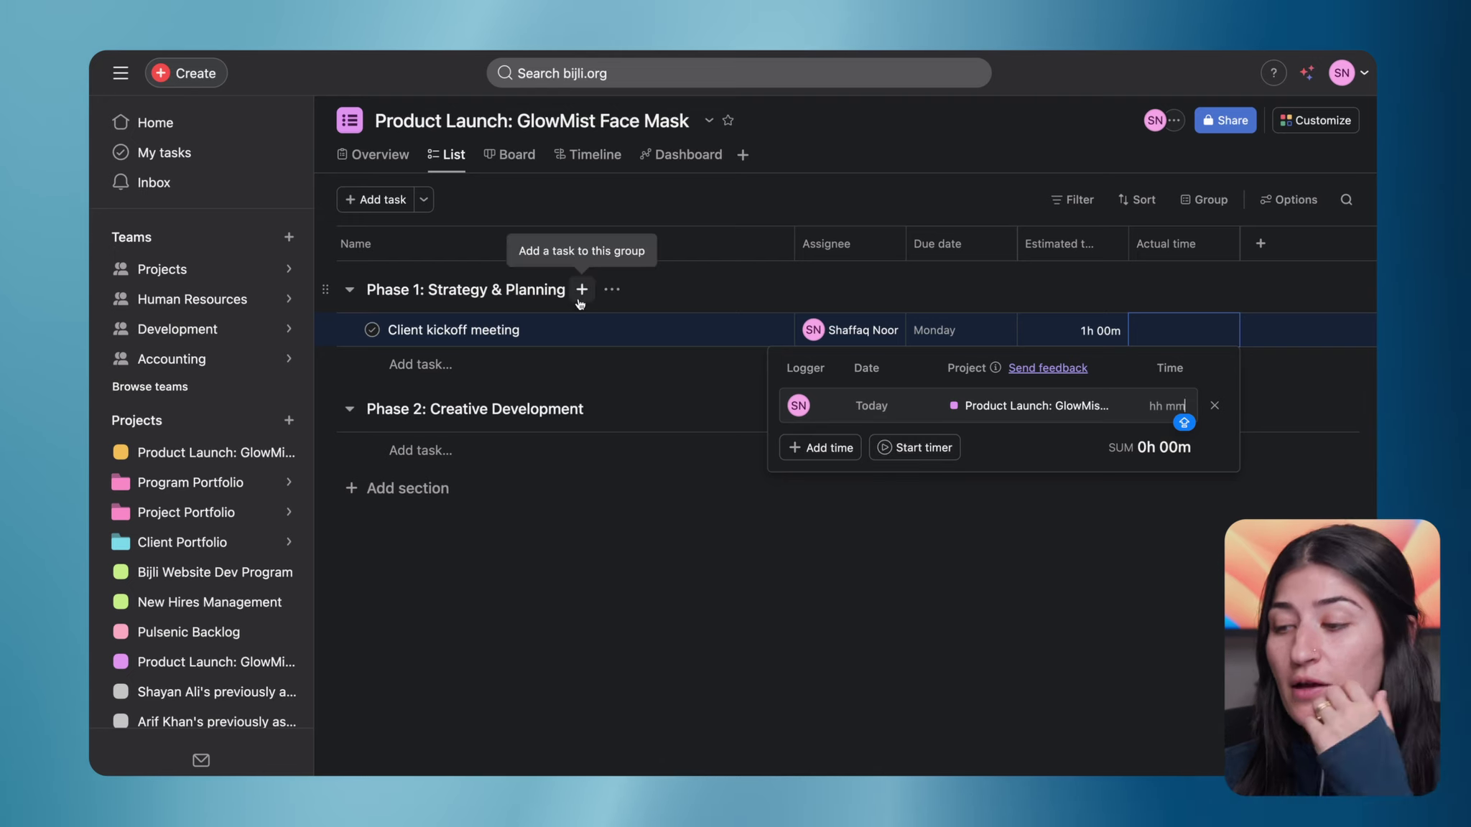
pyautogui.click(689, 718)
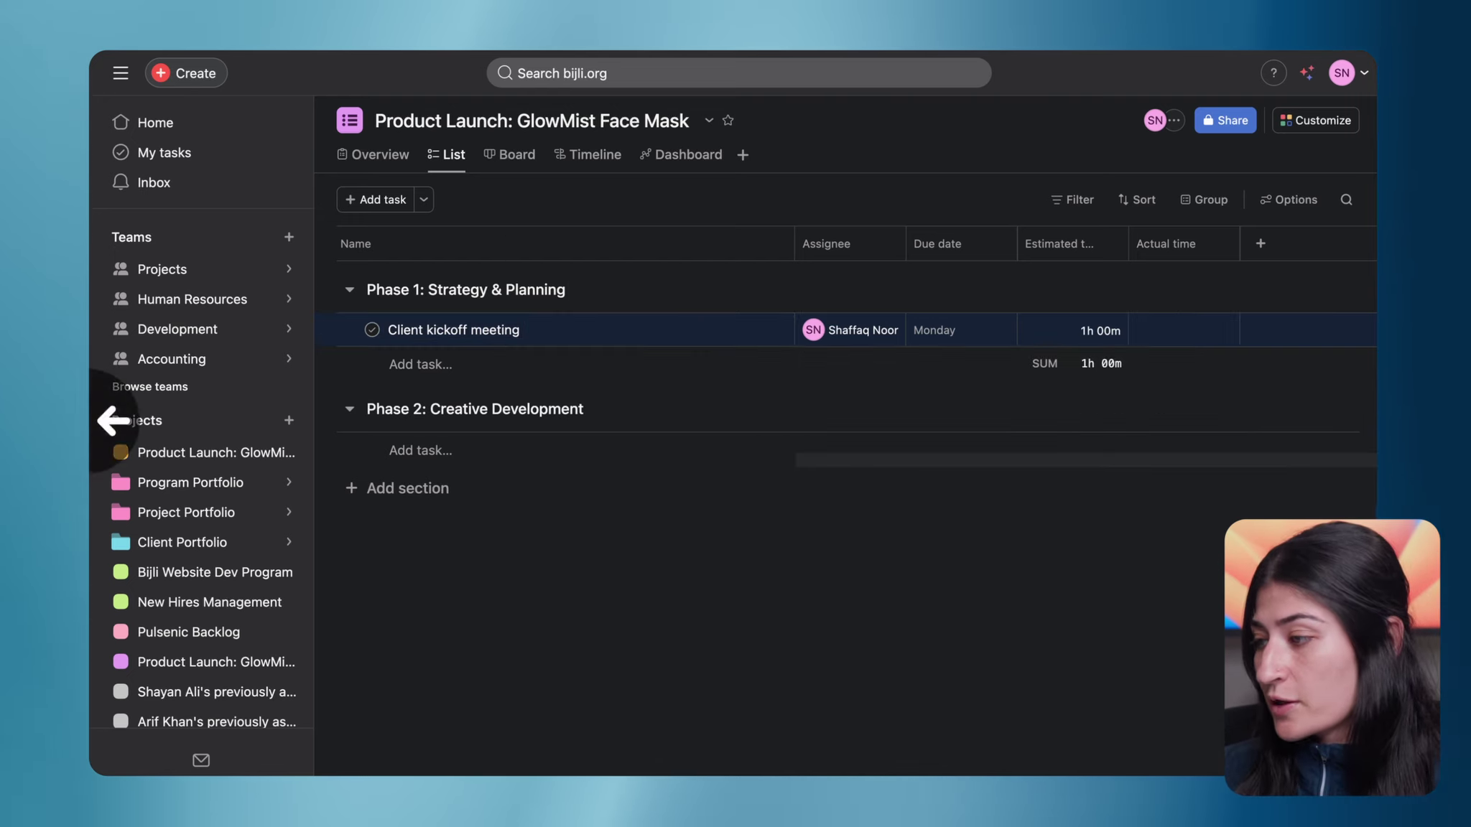
# Collapse the sidebar in the new project and search the field library for a Status field
pyautogui.click(121, 73)
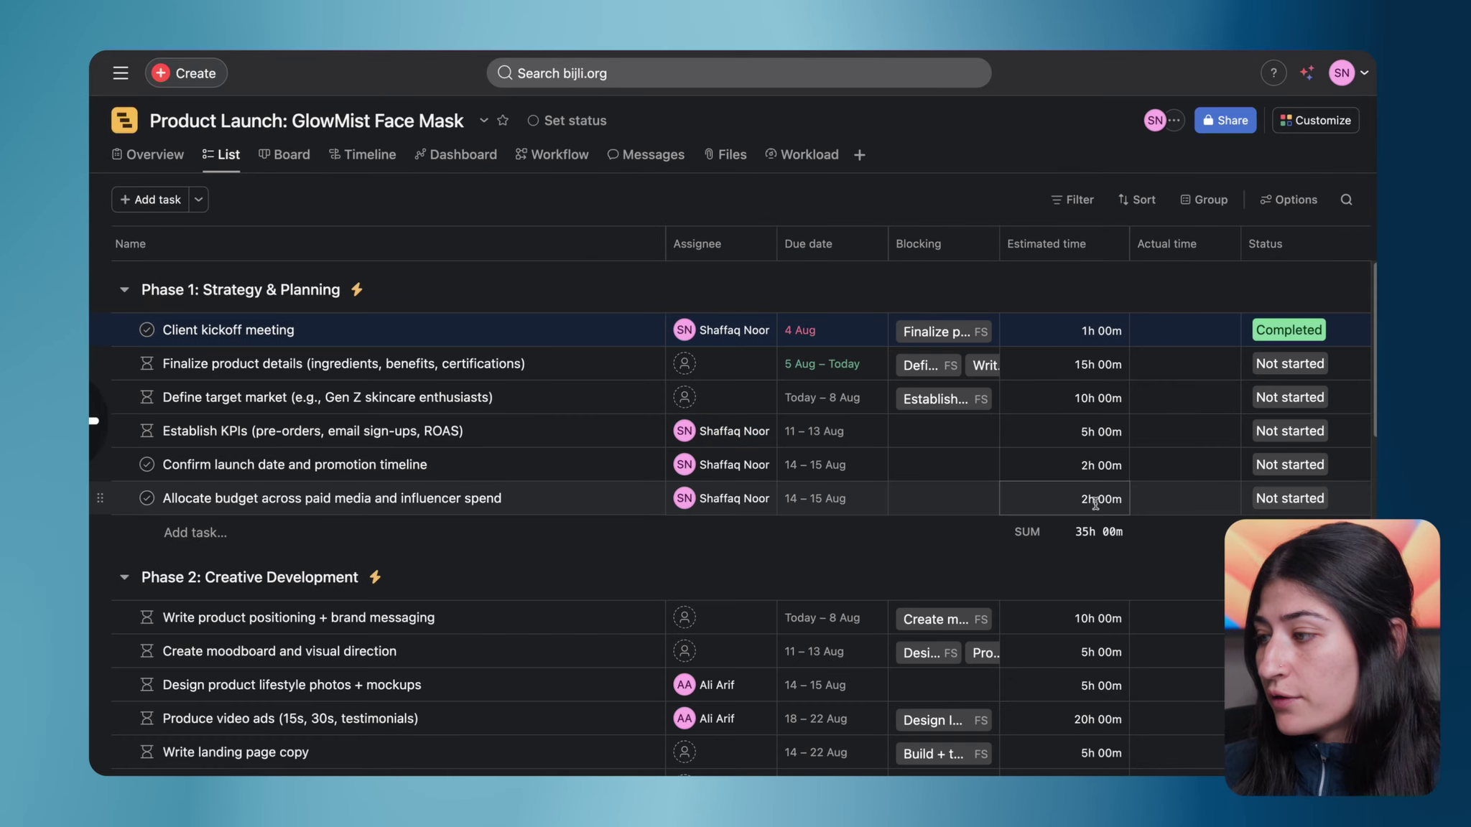
pyautogui.hscroll(5, 1094, 502)
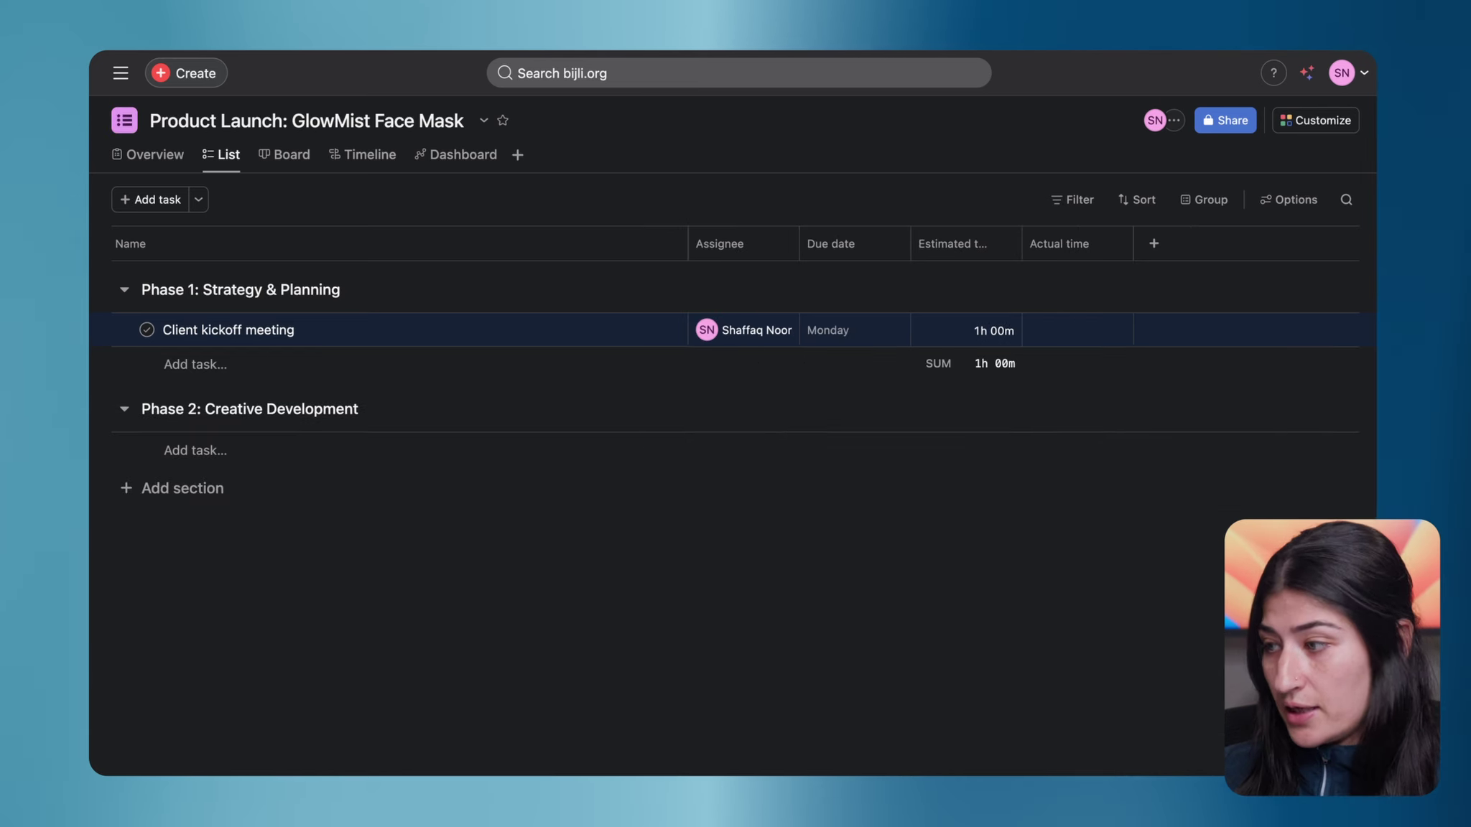
pyautogui.click(1153, 244)
pyautogui.write('ST')
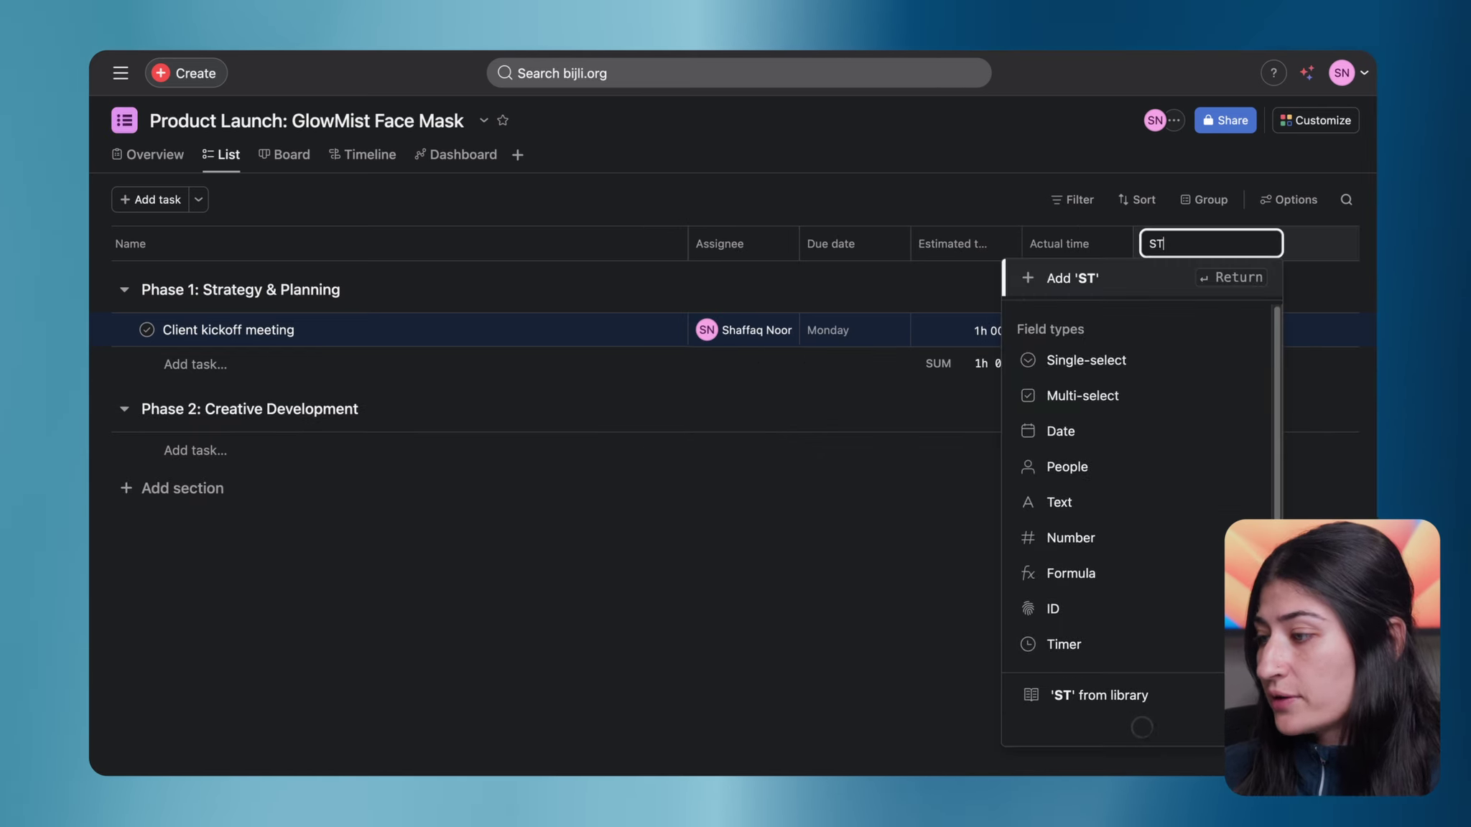
pyautogui.write('ATU')
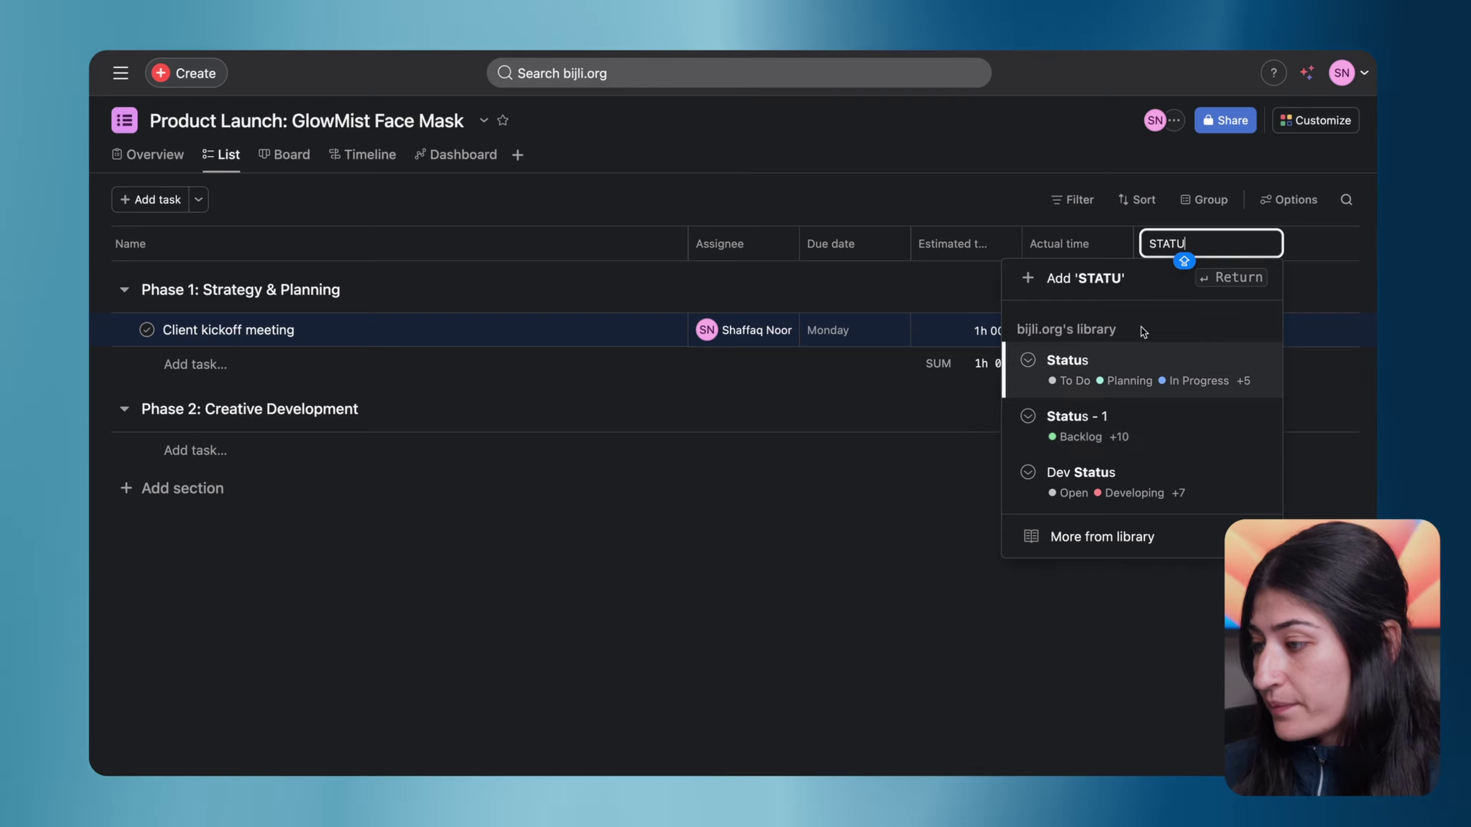
pyautogui.click(1135, 538)
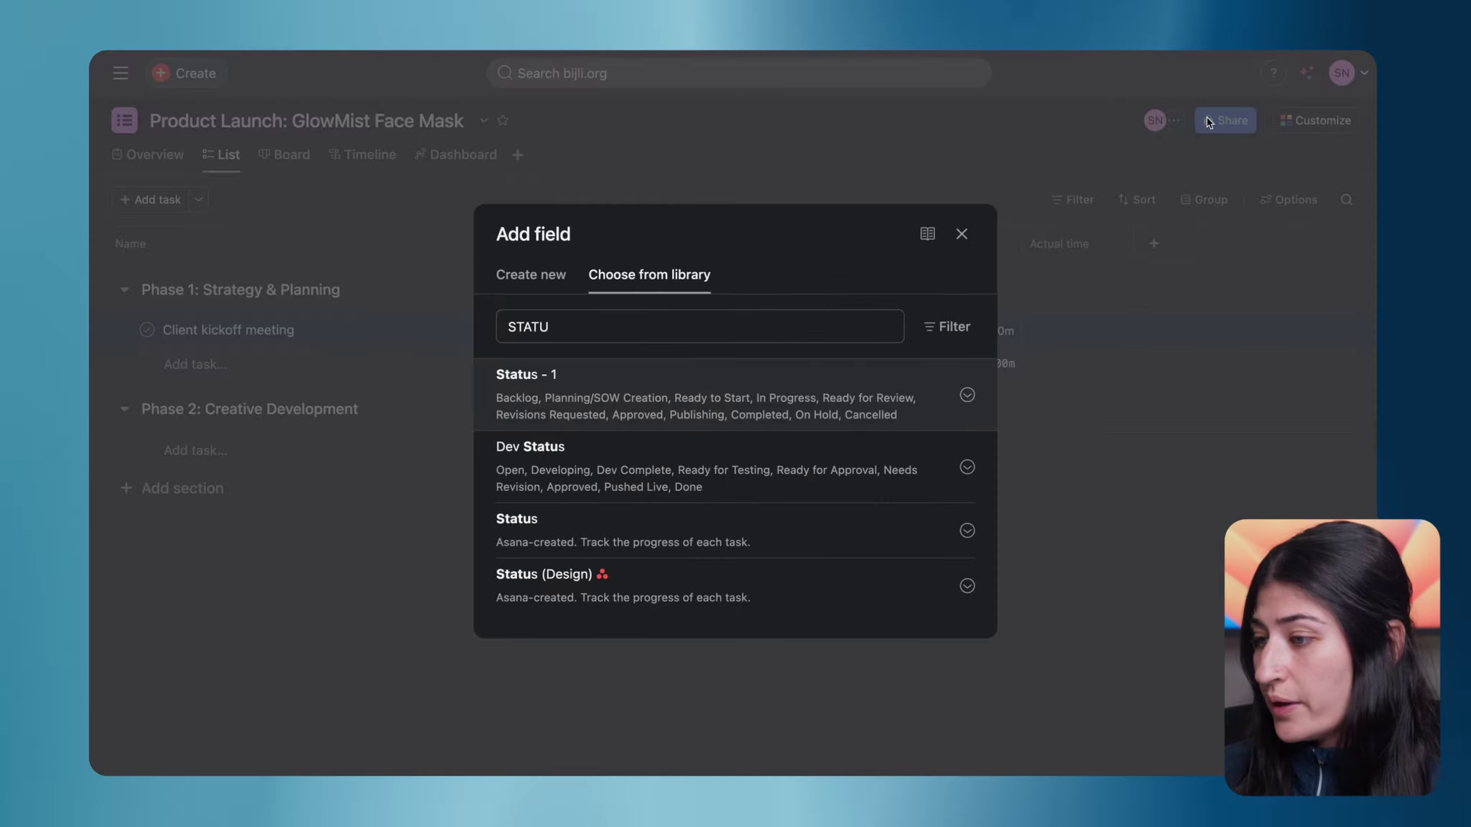
# Start a new single-select custom field titled "Status" instead of using one from the library
pyautogui.click(531, 275)
pyautogui.click(579, 304)
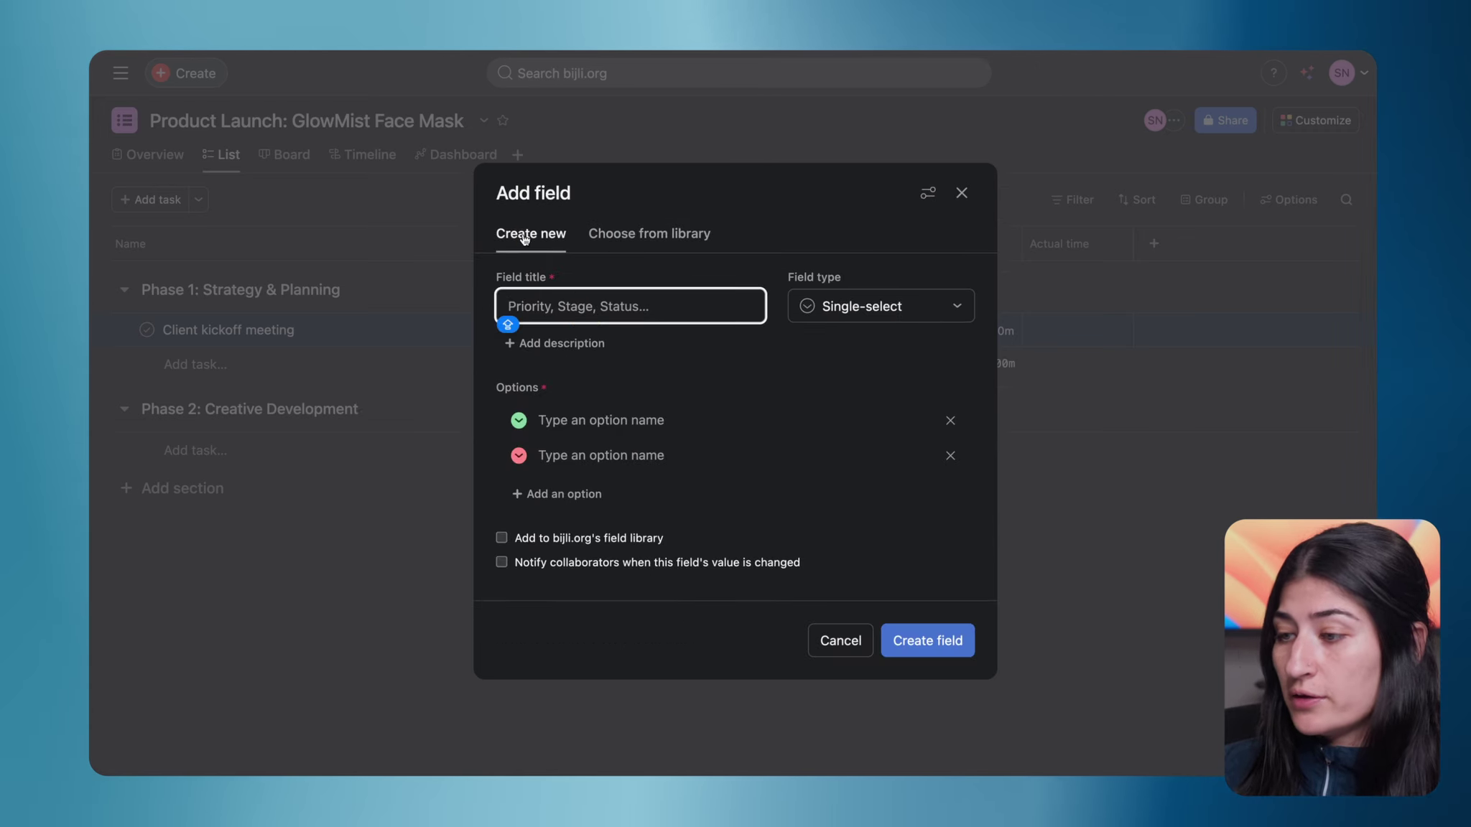
pyautogui.write('STAT')
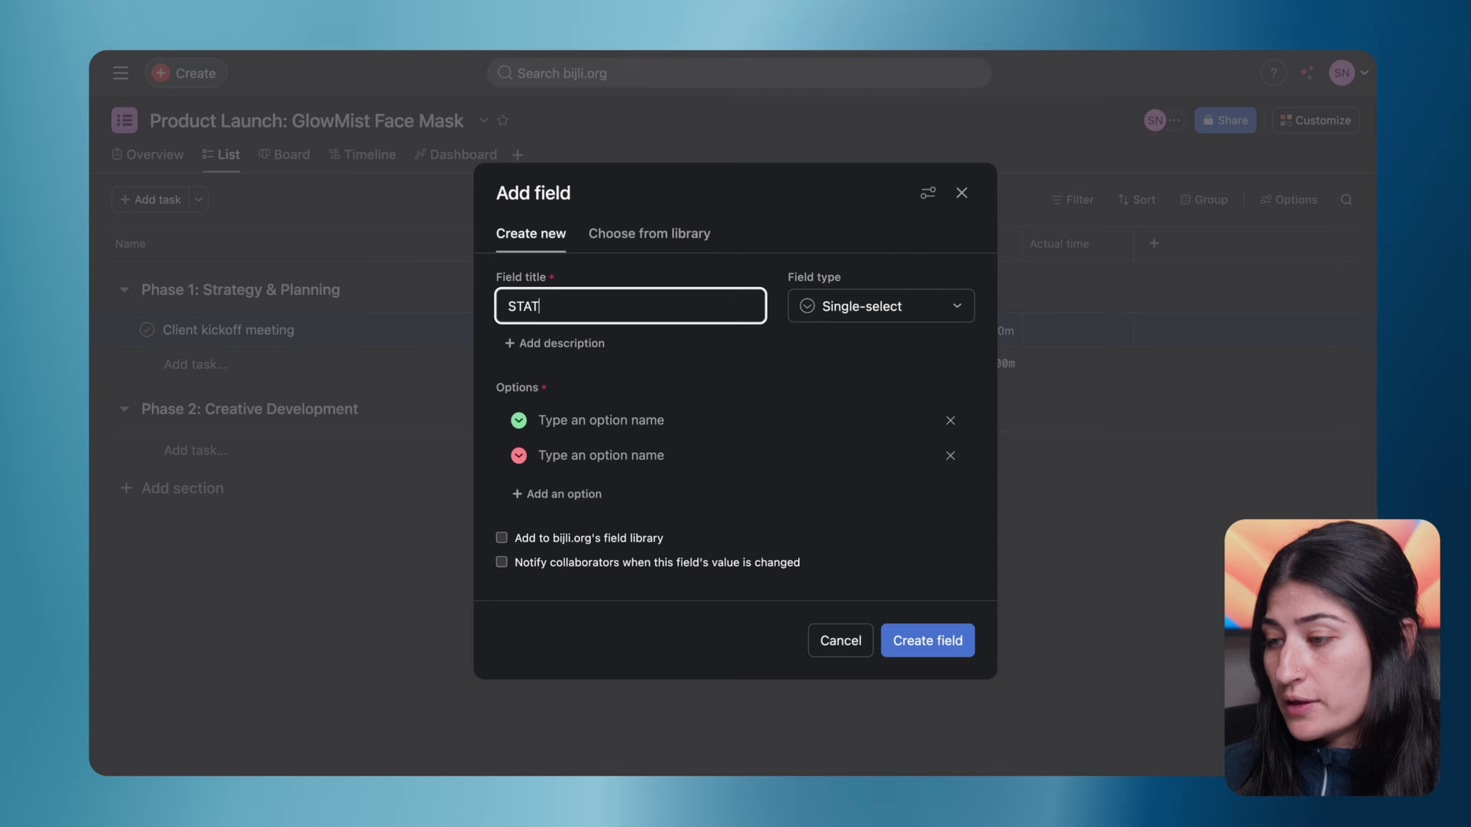
pyautogui.write('tatus')
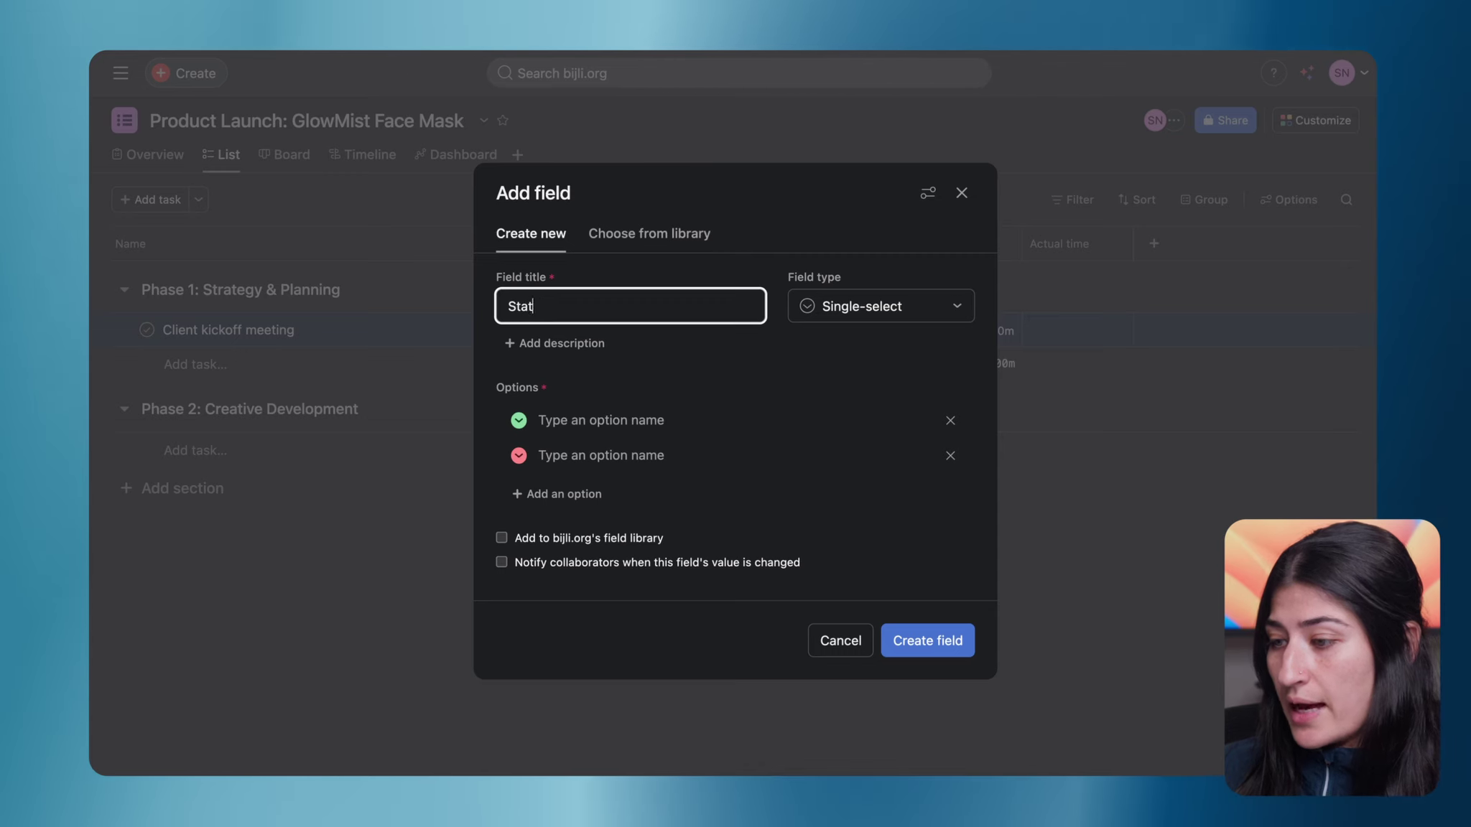
# Define the Status field's options as Not Started, Ready to Pick Up, In Progress, In Review and Completed
pyautogui.click(566, 407)
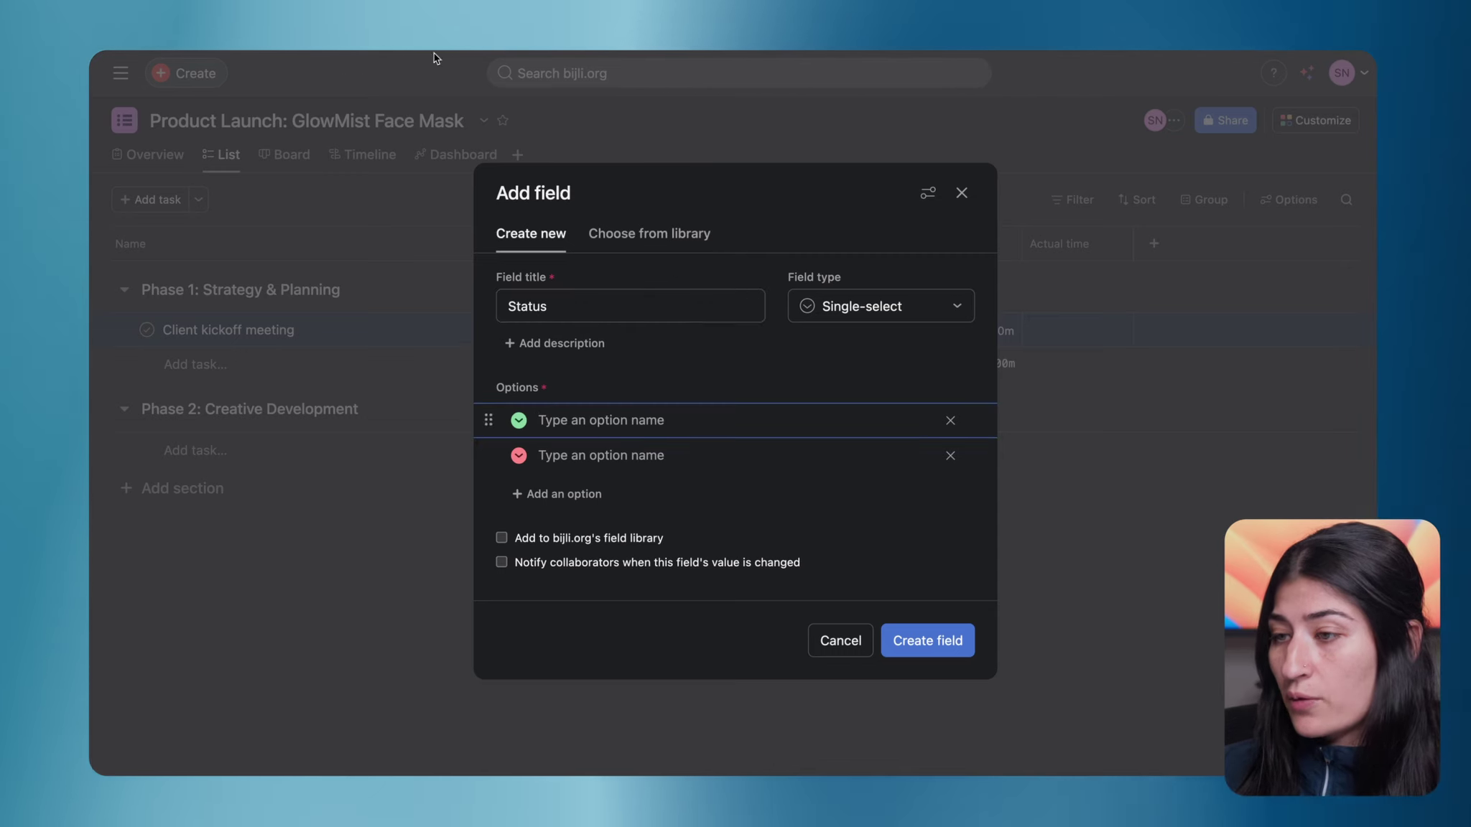
pyautogui.write('Not Started')
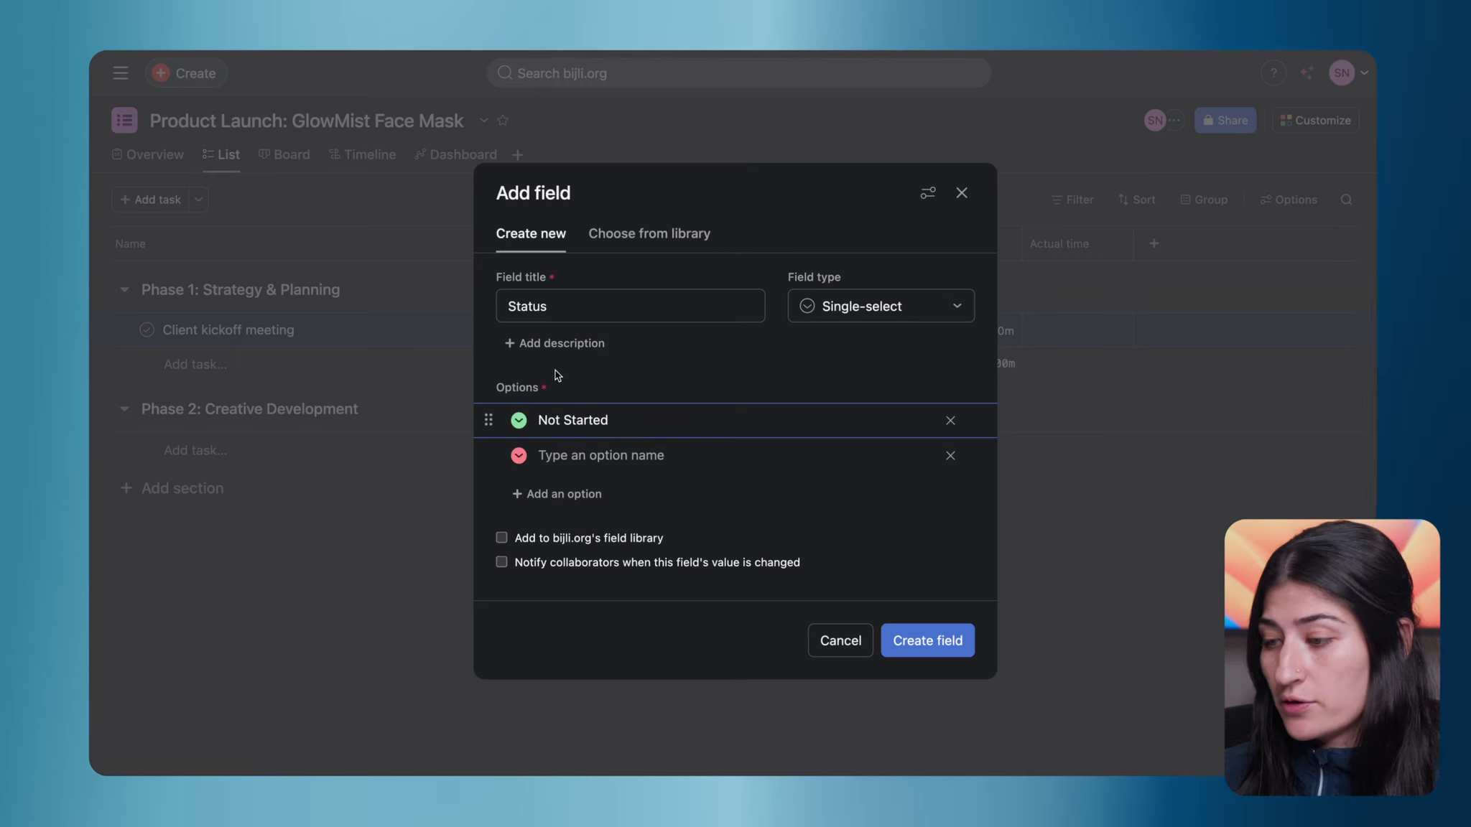
pyautogui.click(593, 460)
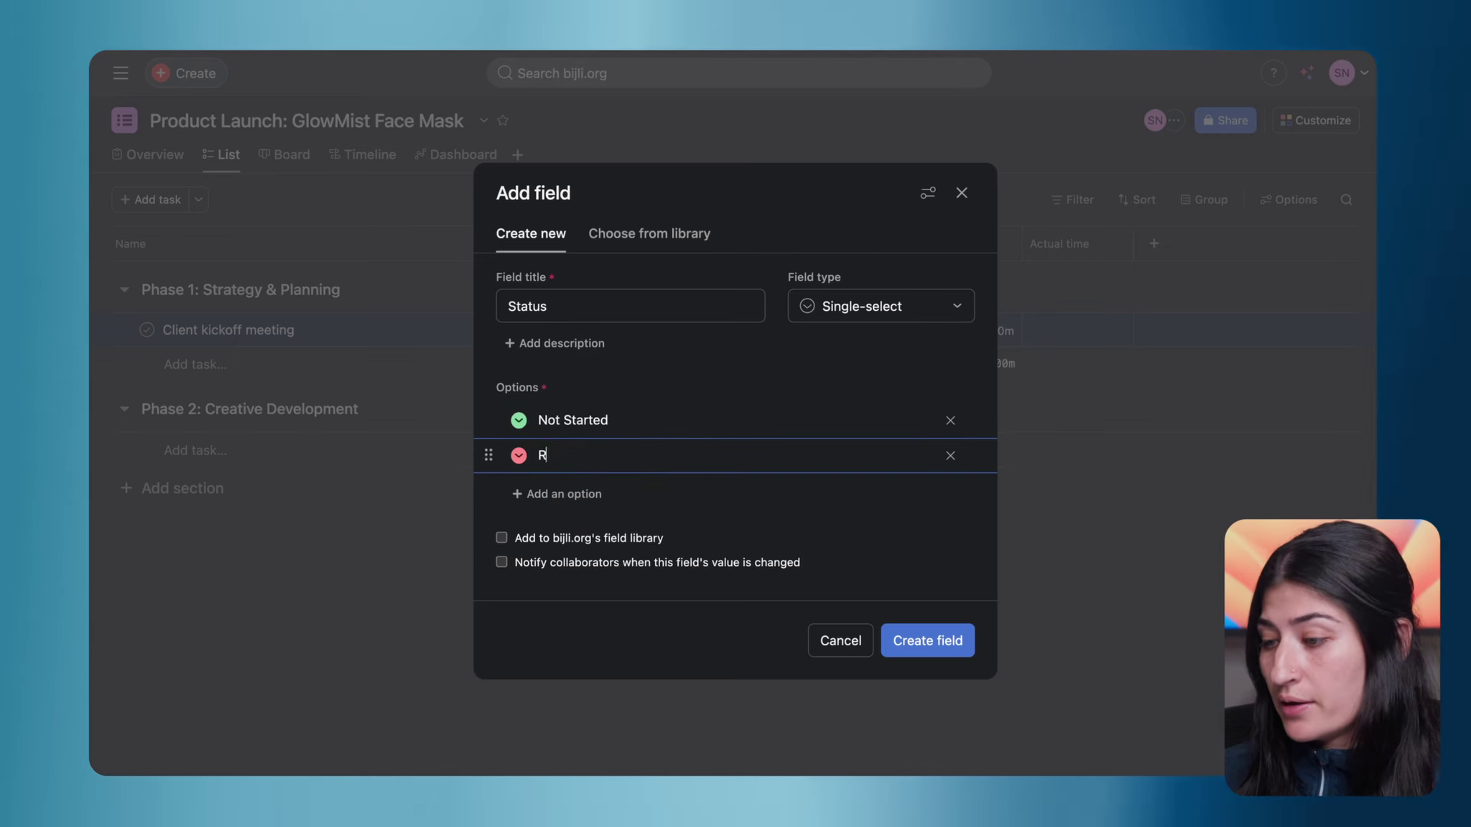
pyautogui.write('Ready to Pick Up')
pyautogui.press('Return')
pyautogui.write('In Pro')
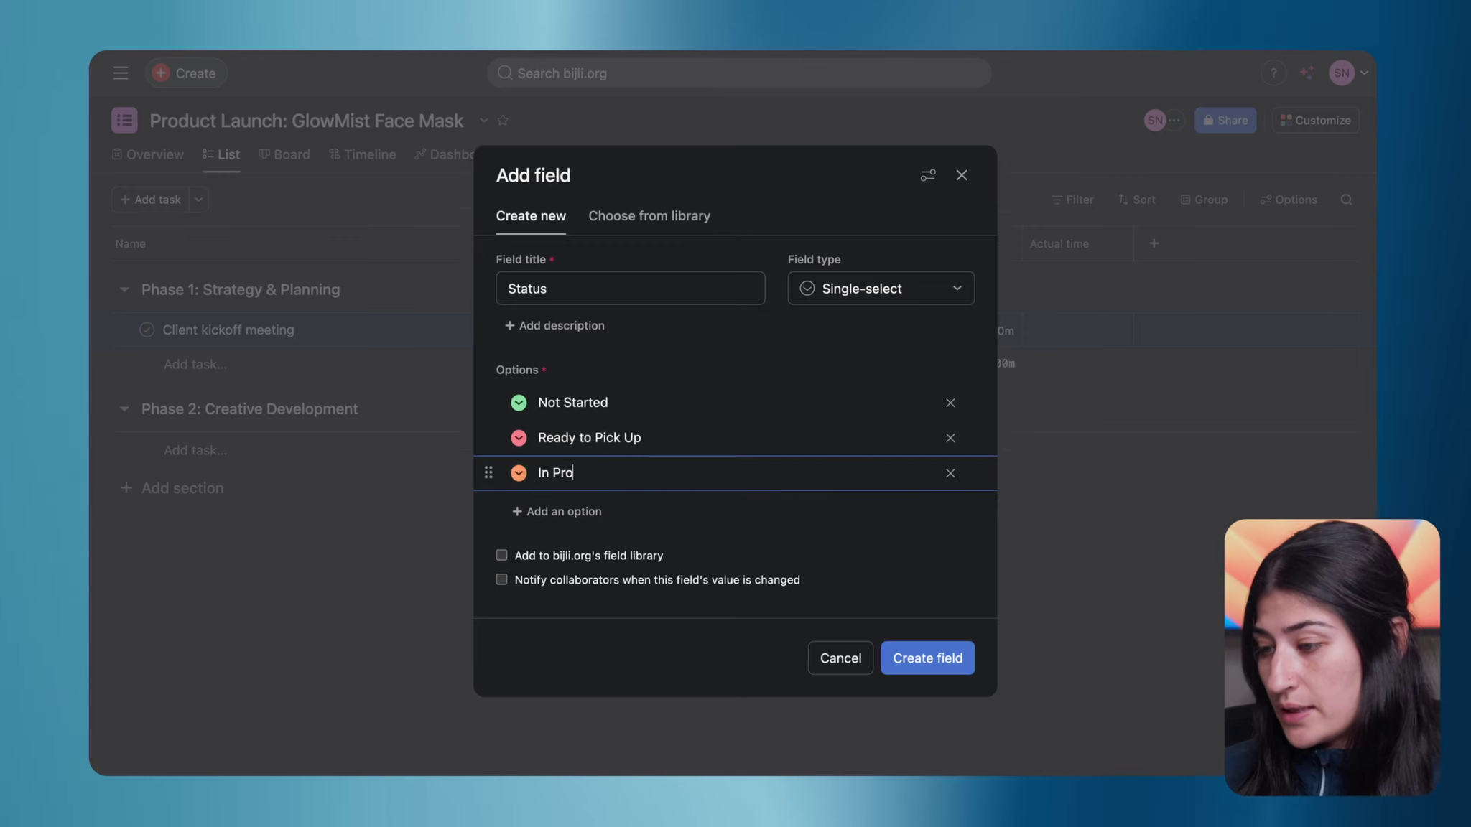
pyautogui.write('gress')
pyautogui.press('Return')
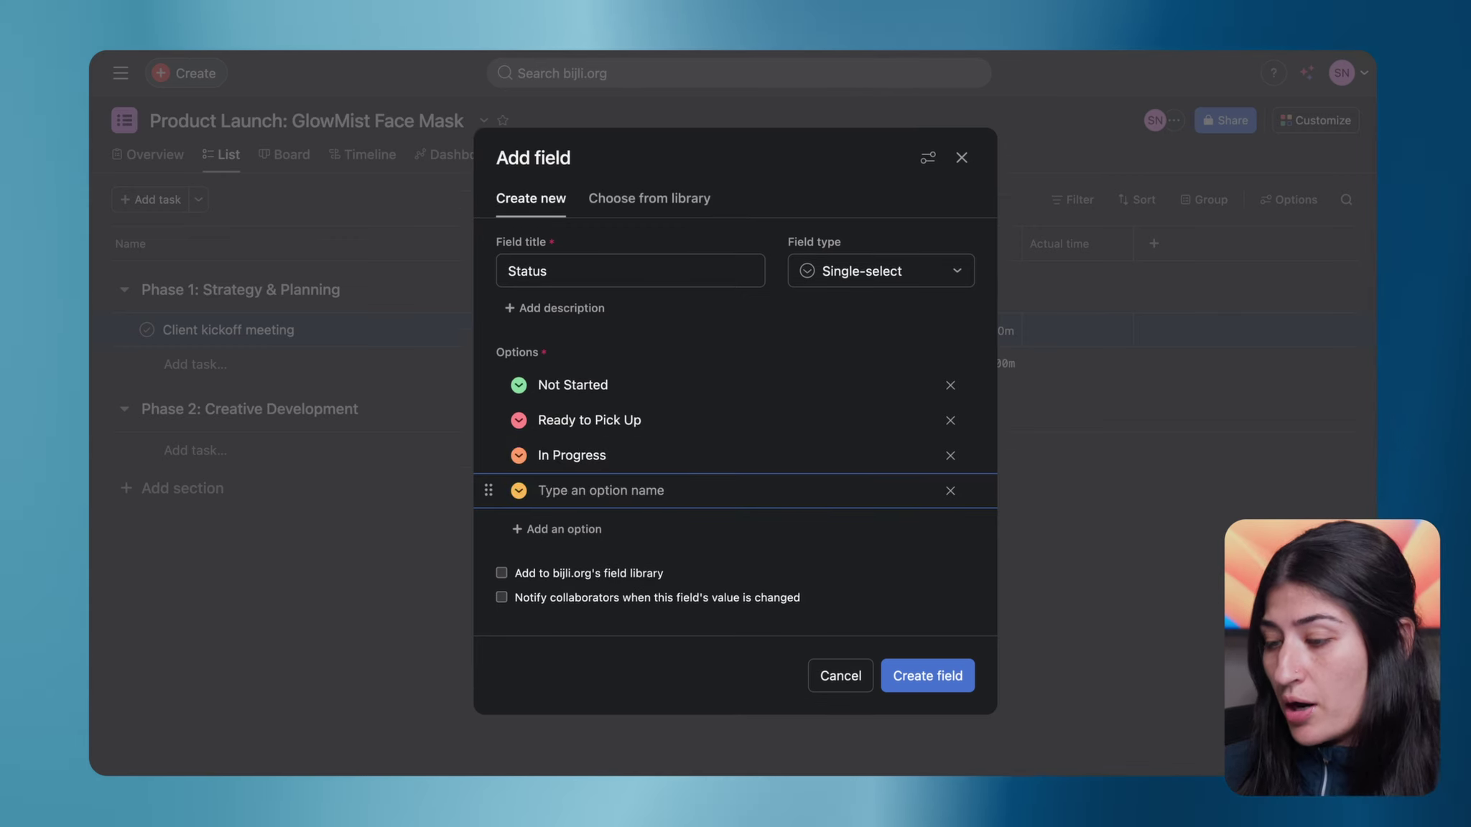
pyautogui.write('In Rev')
pyautogui.write('iew')
pyautogui.press('Return')
pyautogui.write('Completed')
# Create the Status field and set the Client kickoff meeting's status to Not Started
pyautogui.click(908, 606)
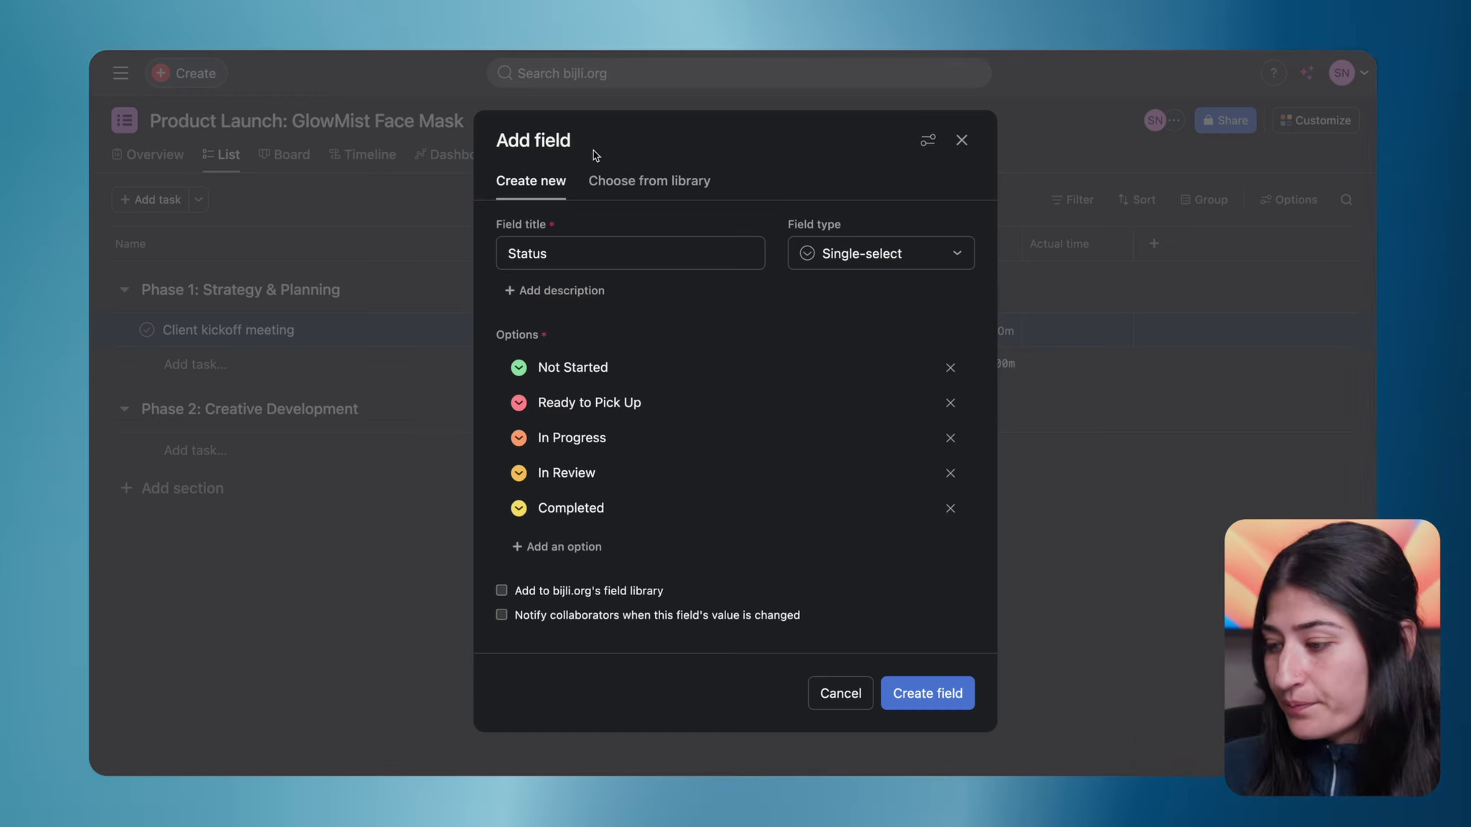
pyautogui.click(937, 704)
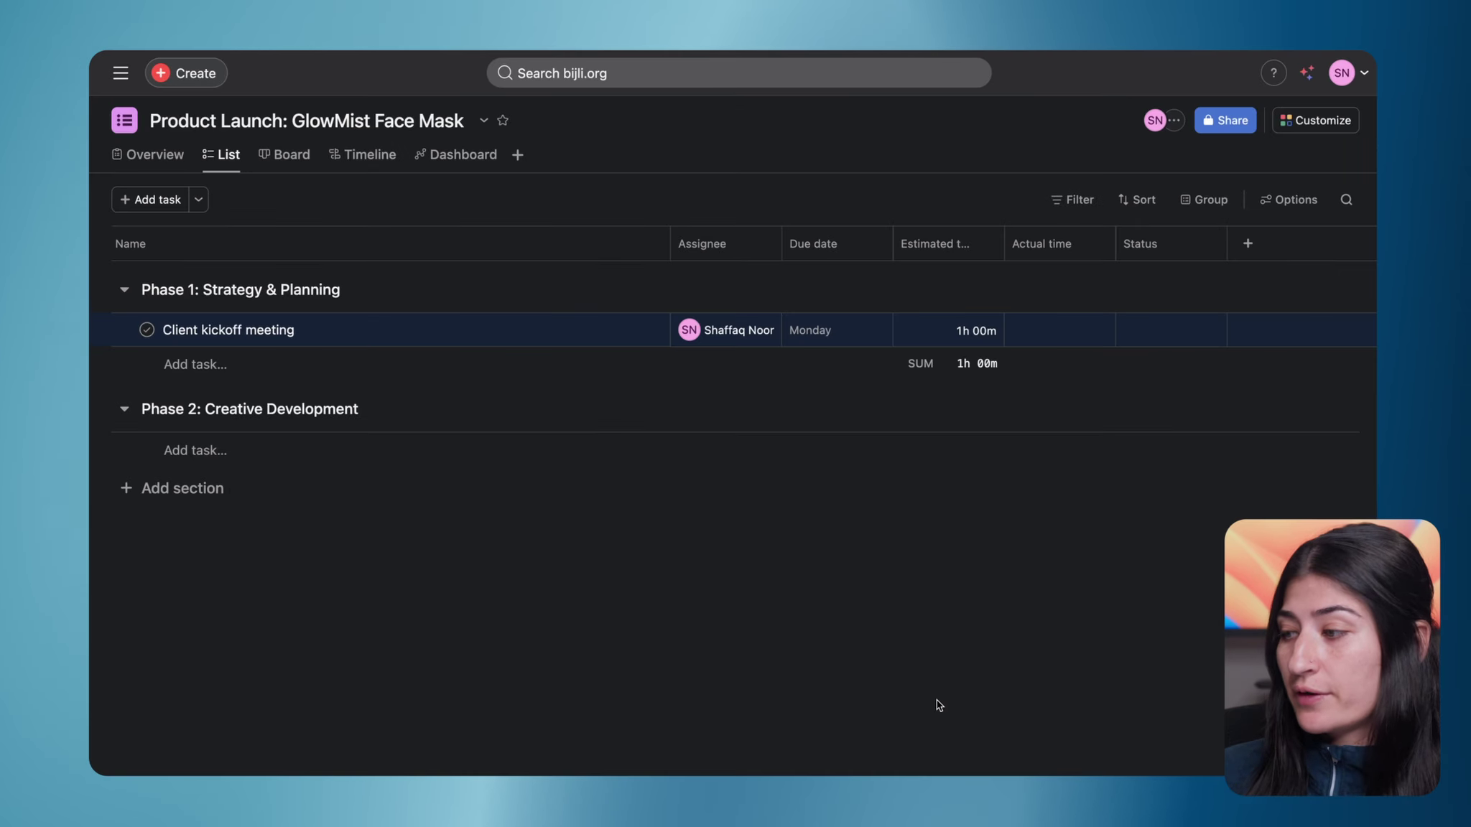
pyautogui.click(1163, 331)
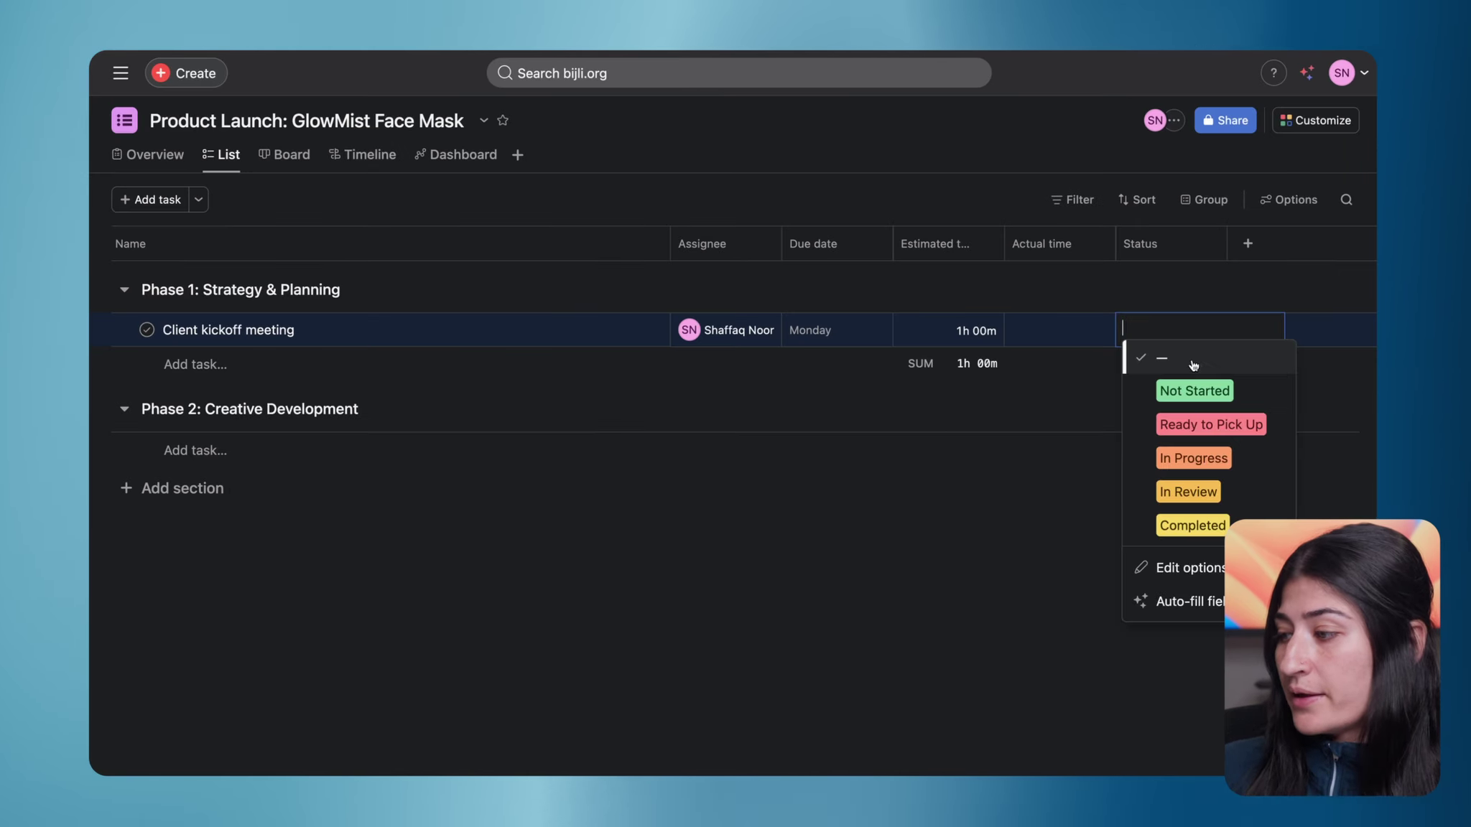
pyautogui.click(1214, 391)
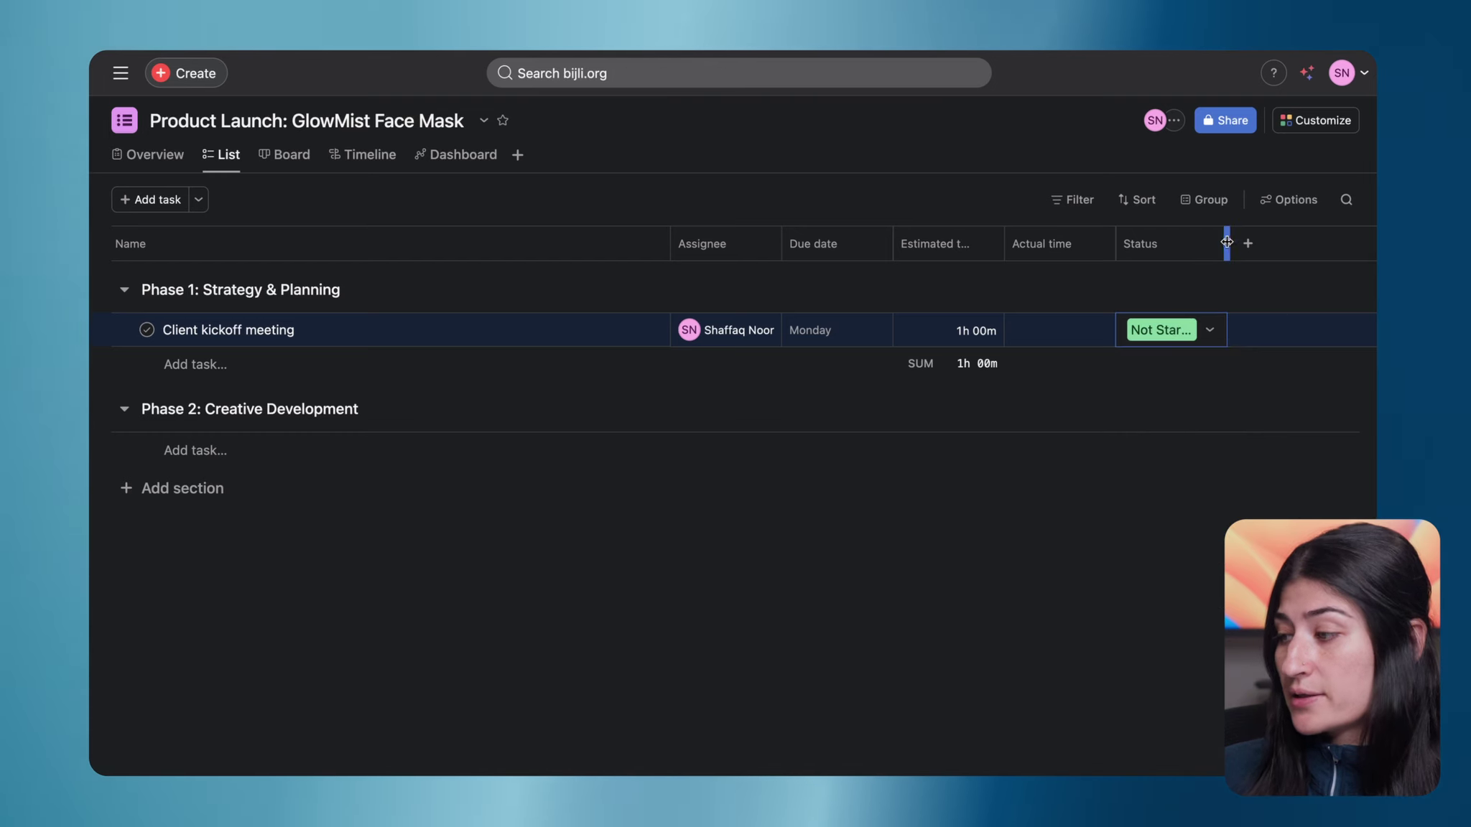
# Widen the Status column and start a new single-select custom field titled "Stage"
pyautogui.moveTo(1264, 246); pyautogui.dragTo(1270, 247)
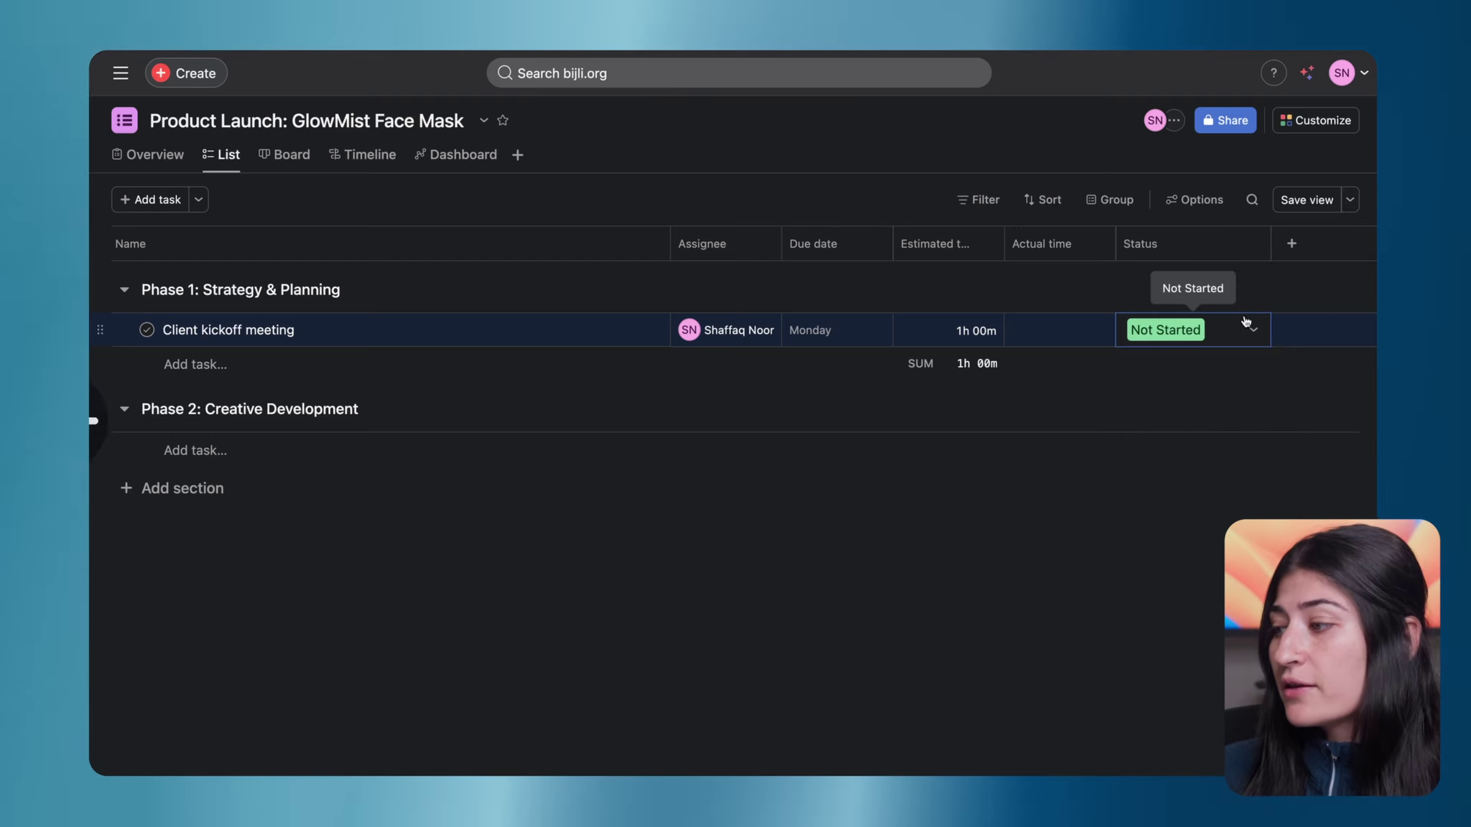
pyautogui.click(1291, 244)
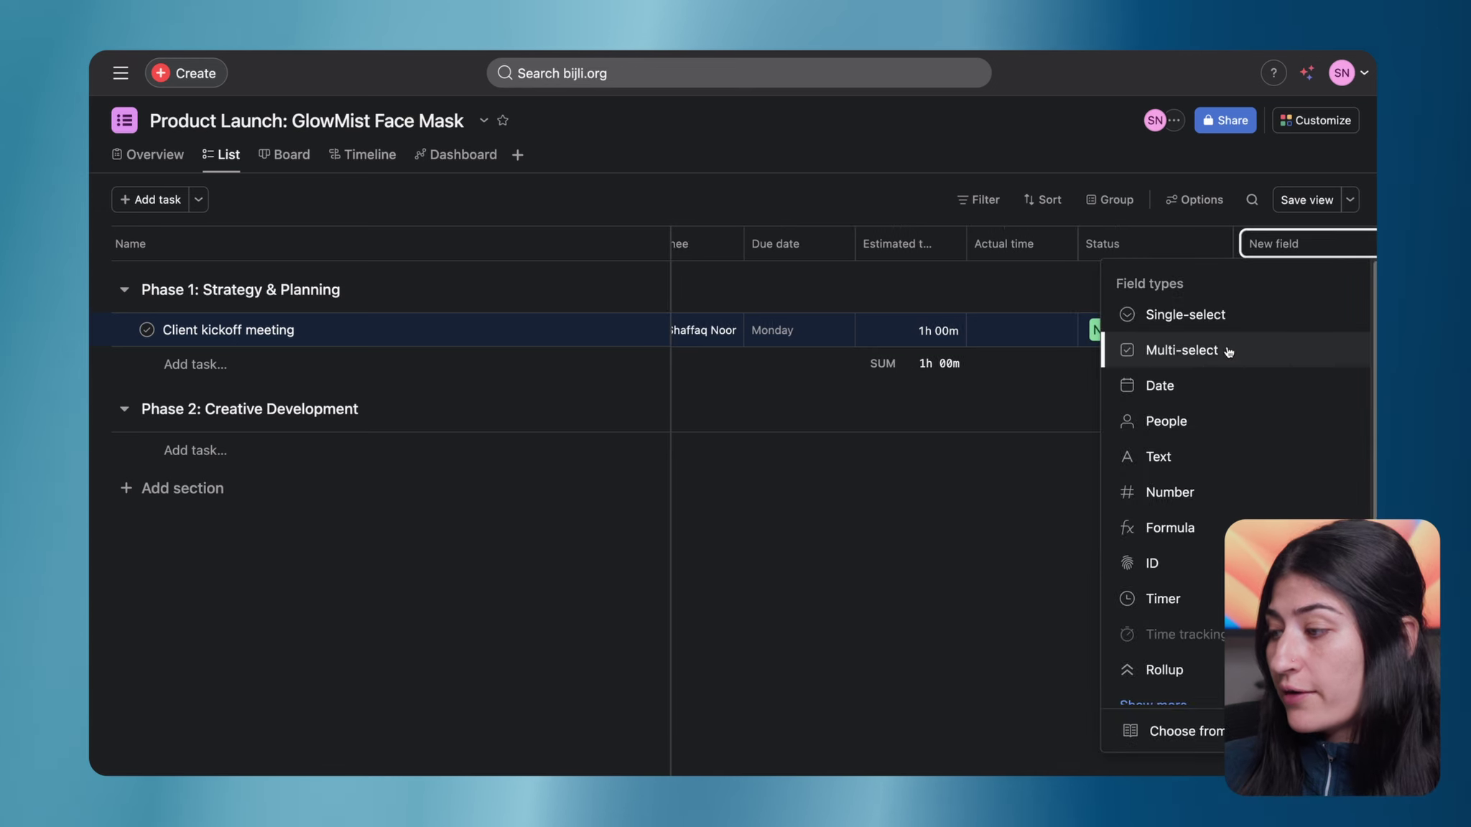
pyautogui.click(1203, 316)
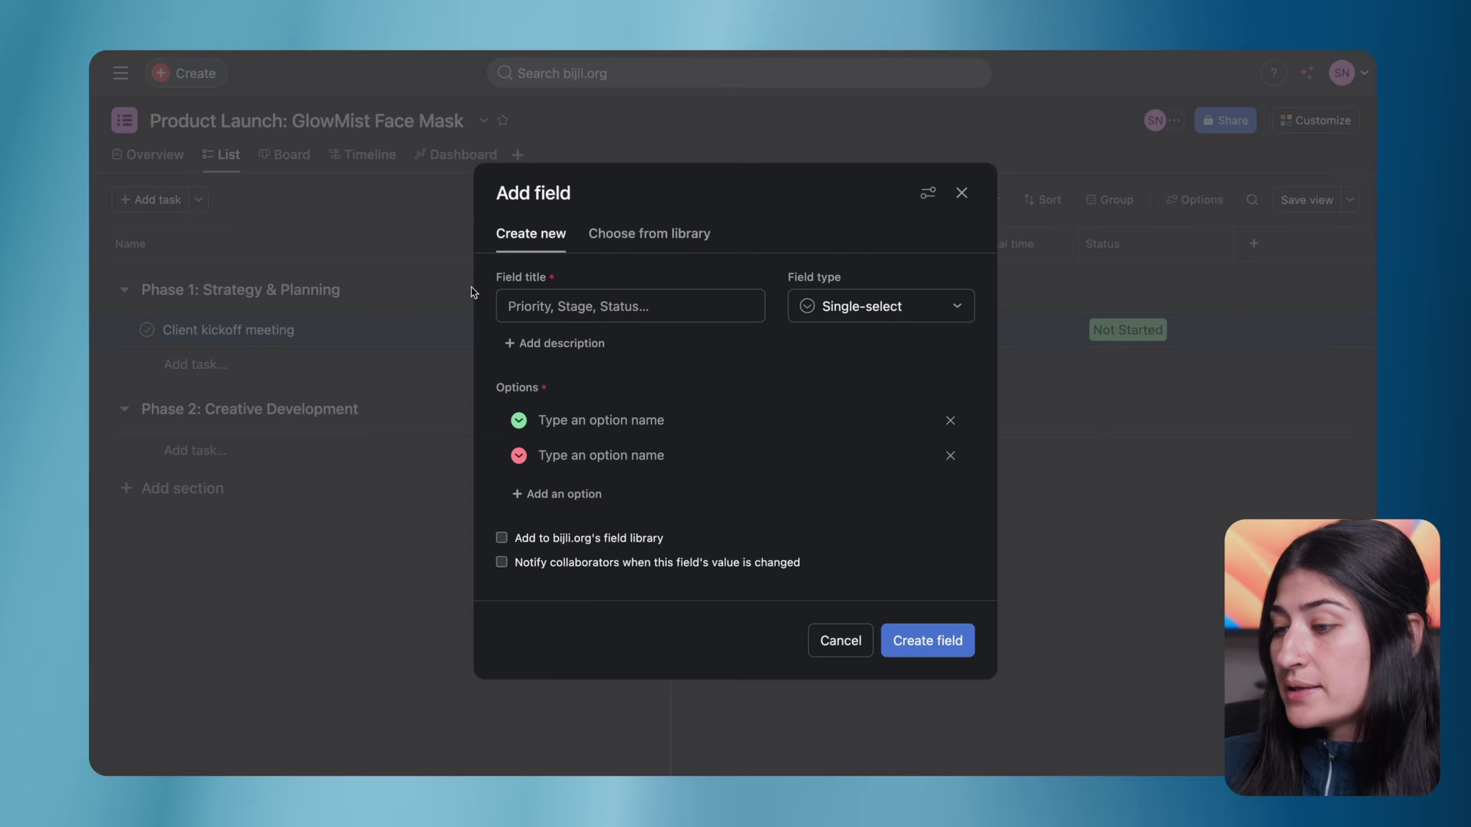
pyautogui.click(549, 302)
pyautogui.write('Stag')
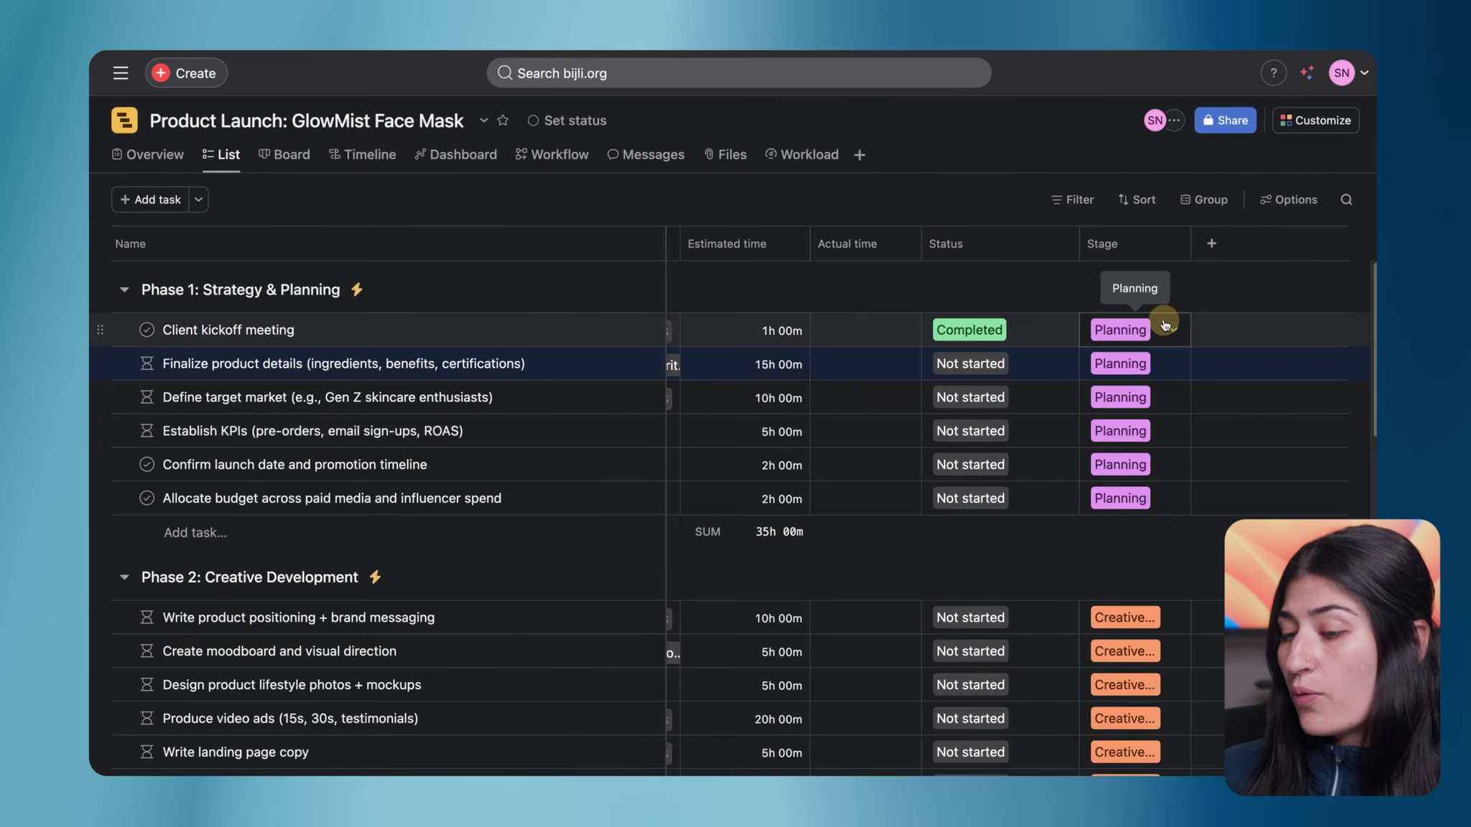
pyautogui.click(1164, 319)
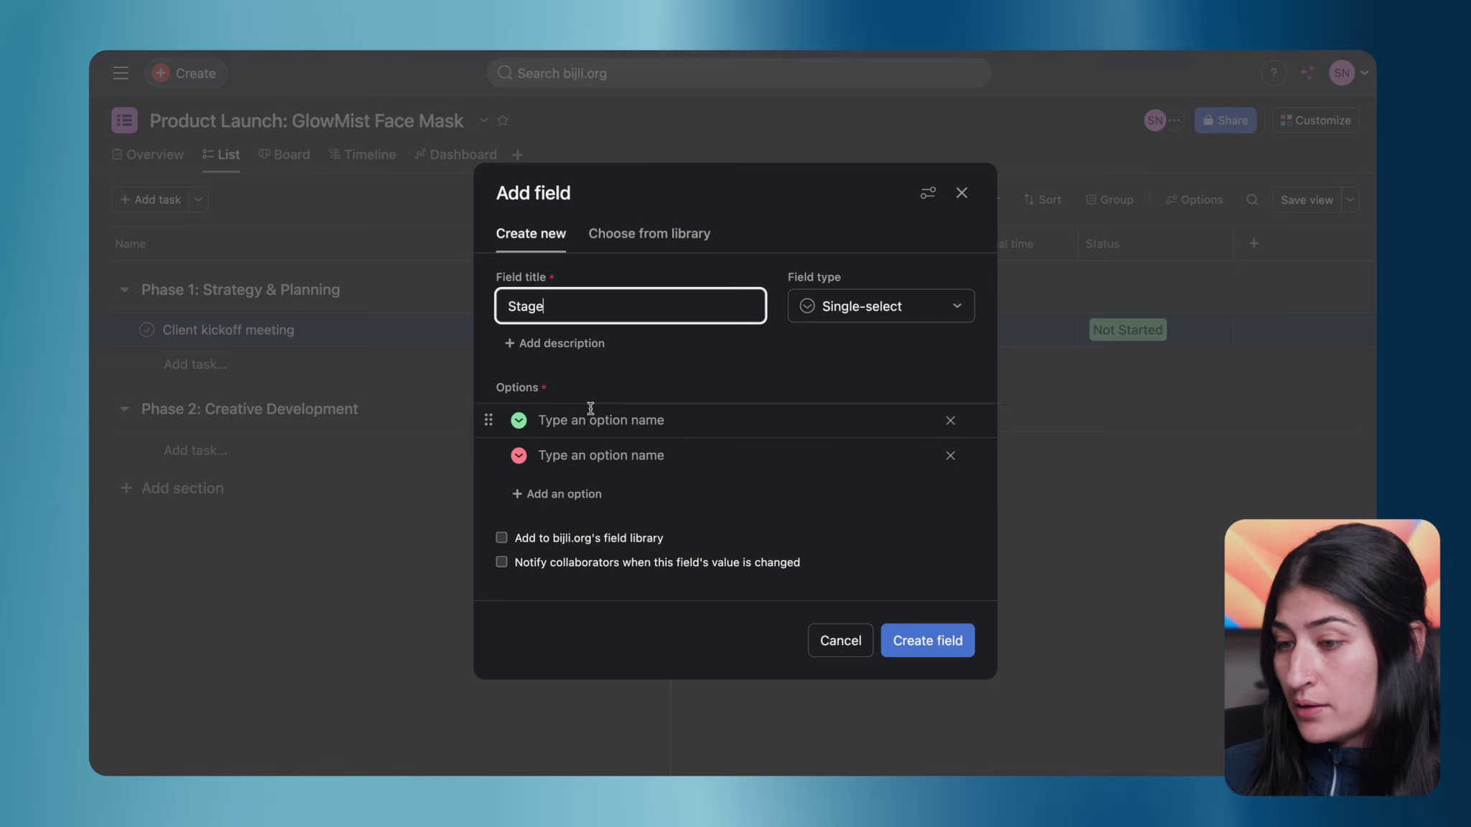
# Define the Stage field's options as Planning, Creative Development and Pre Launch Prep
pyautogui.click(574, 433)
pyautogui.write('Planning')
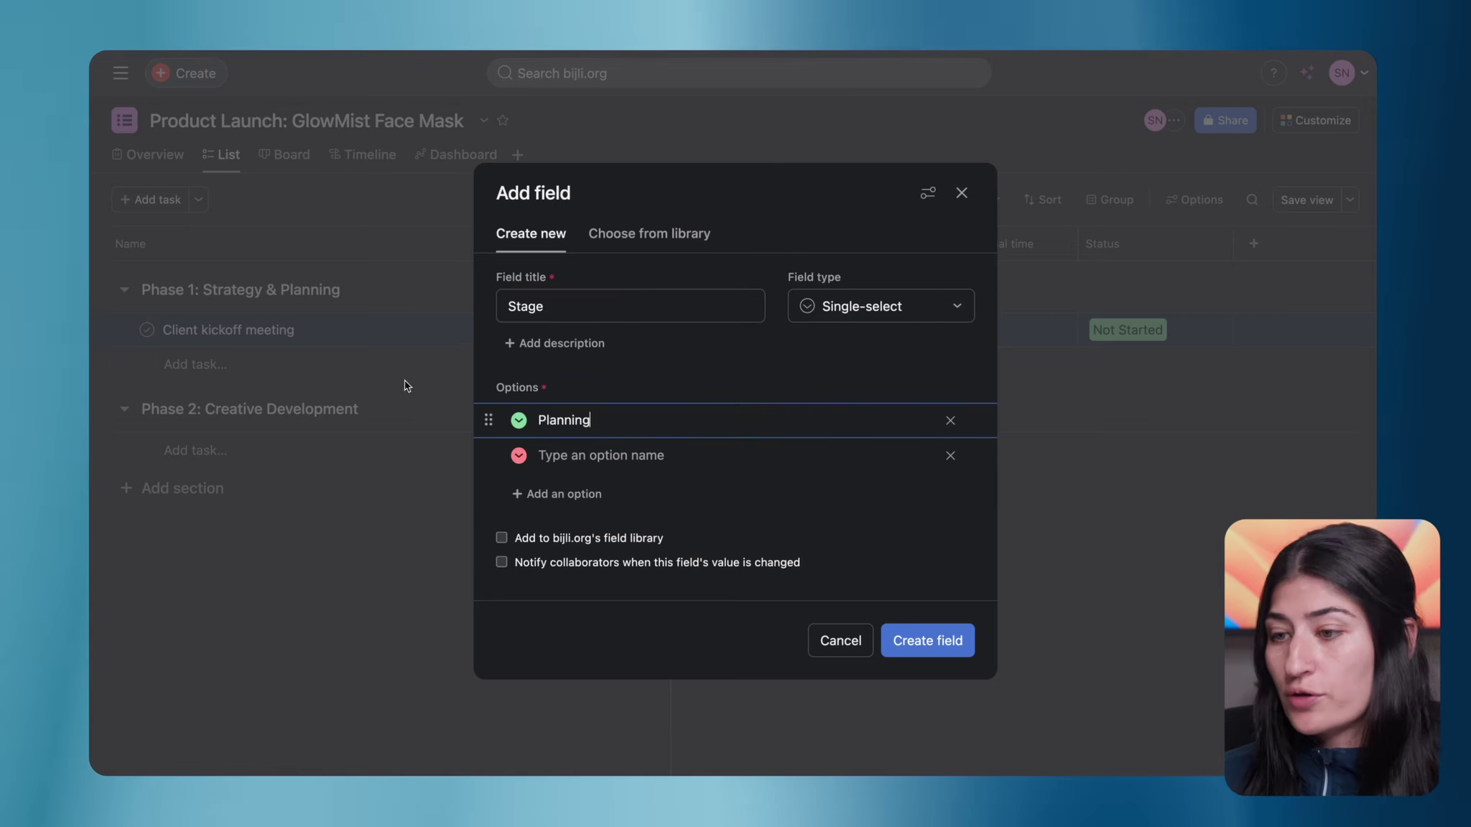
pyautogui.click(740, 459)
pyautogui.write('Creative Deve')
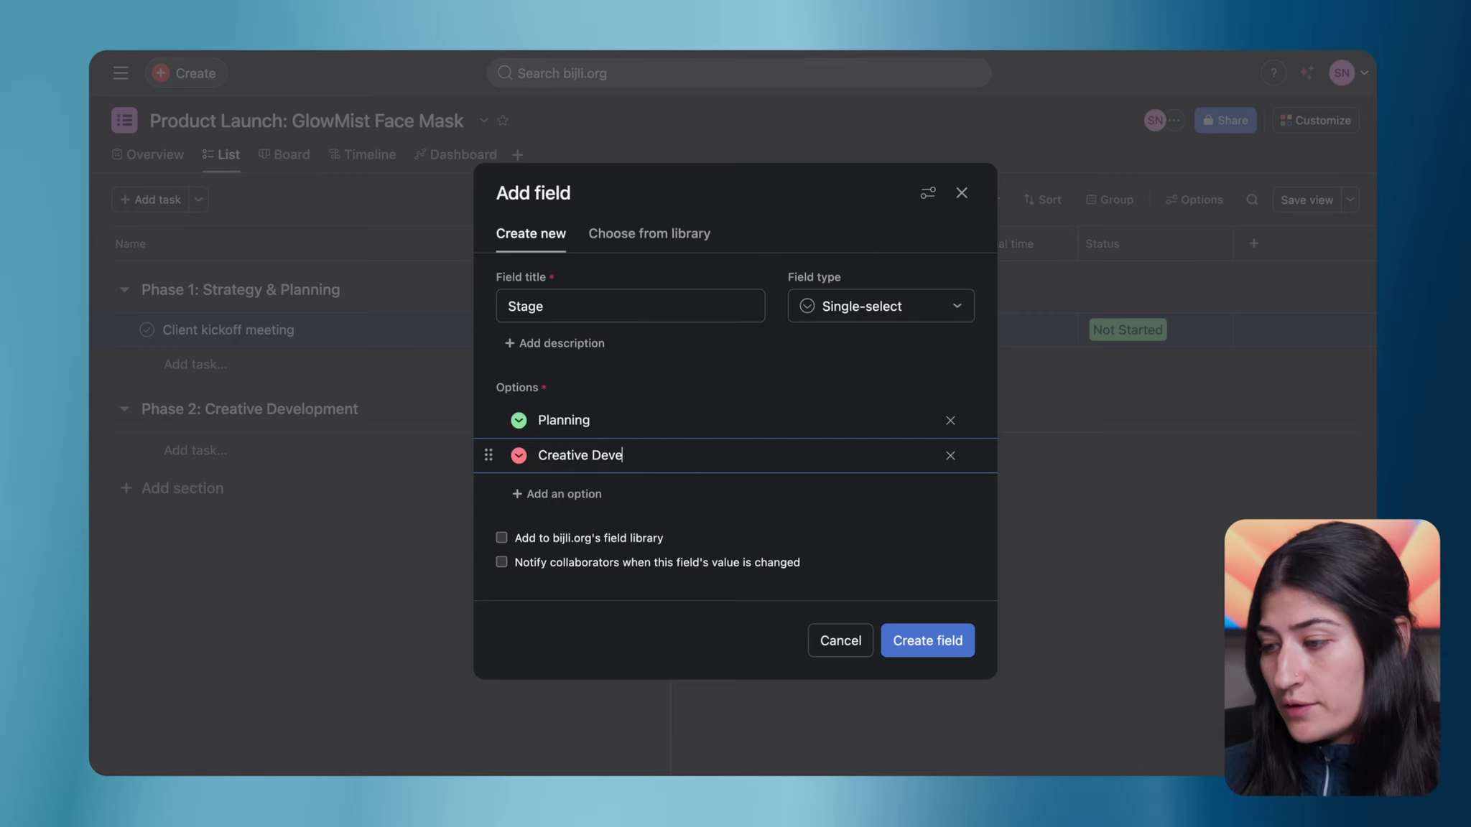
pyautogui.write('lopment')
pyautogui.press('Return')
pyautogui.write('PreLa')
pyautogui.write('aunch Prep')
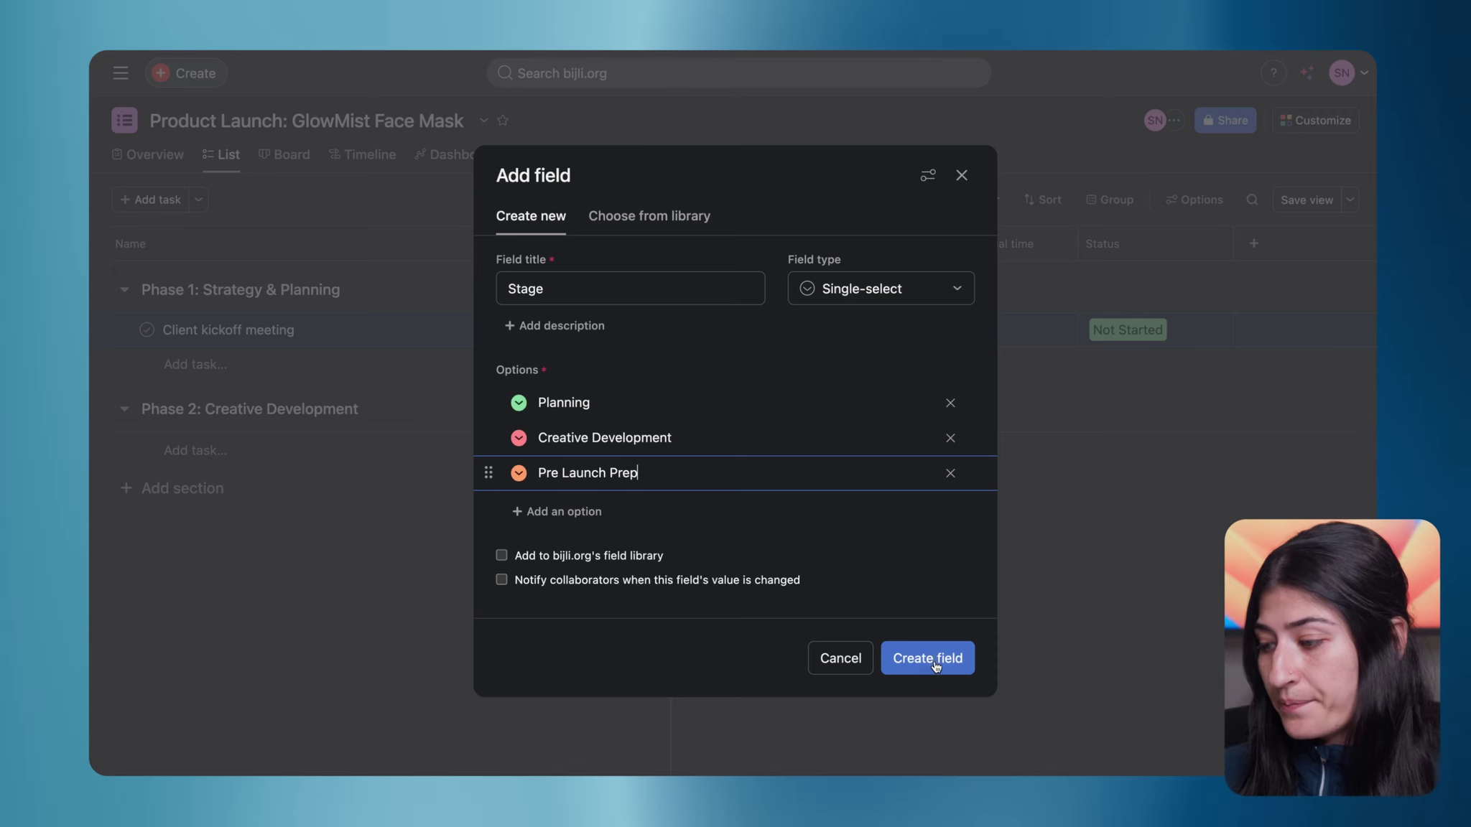
# Create the Stage field and set the Client kickoff meeting's stage to Planning
pyautogui.click(934, 659)
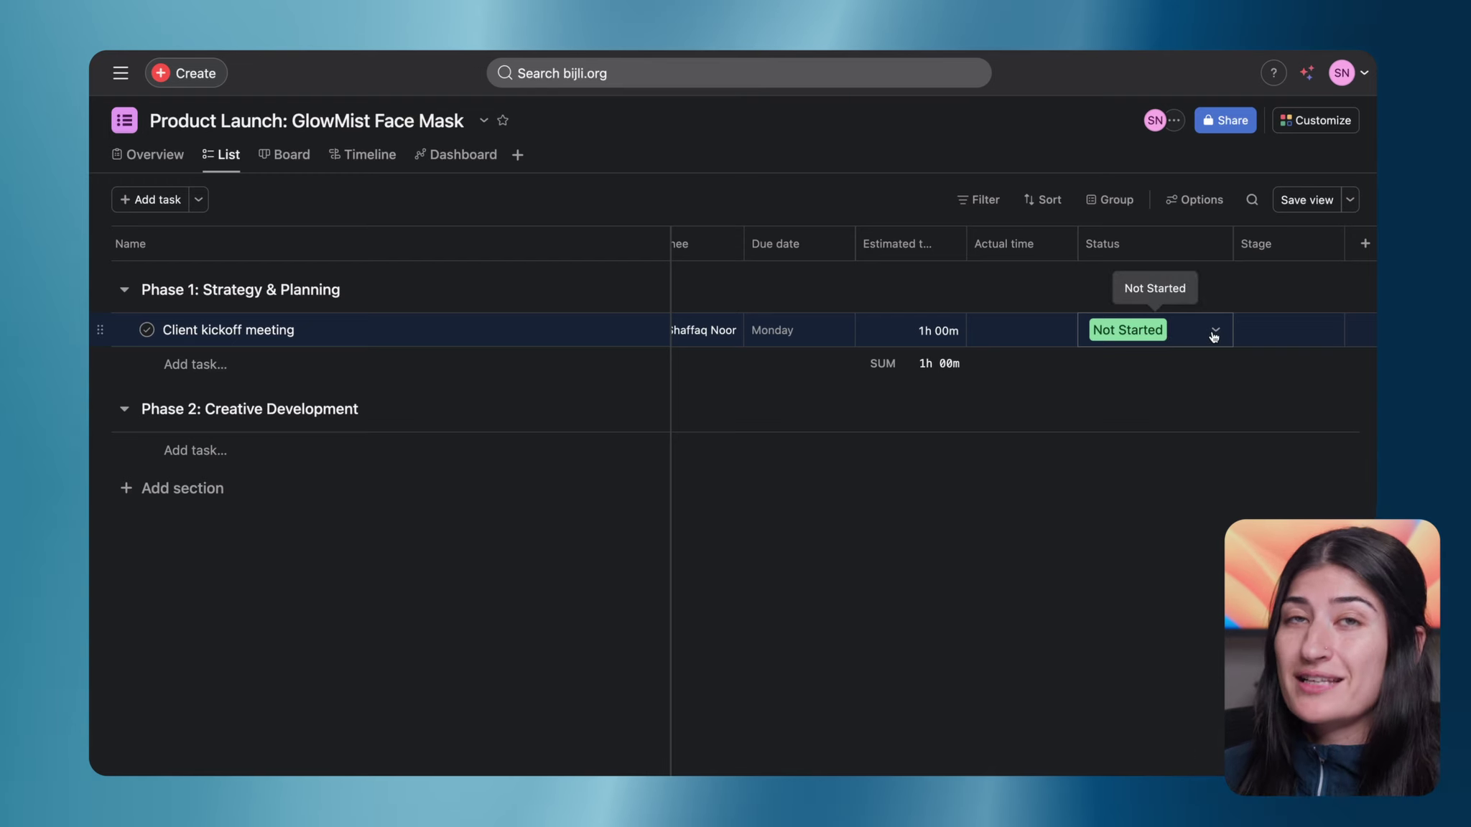
pyautogui.click(1304, 330)
pyautogui.click(1298, 396)
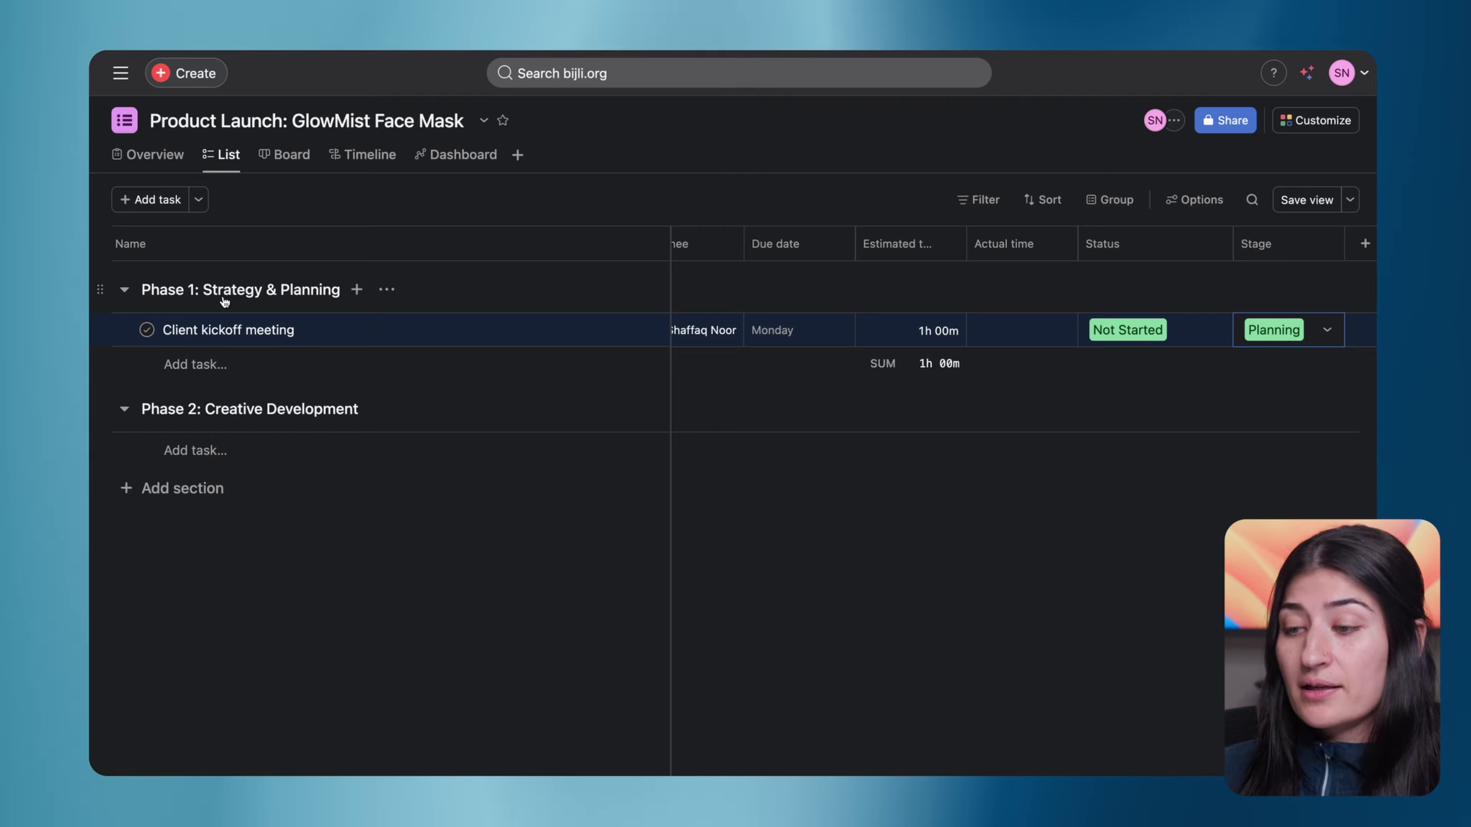
# Review the Client kickoff meeting's details and its appearance in the Timeline and Board views, ending back in the List view
pyautogui.click(447, 328)
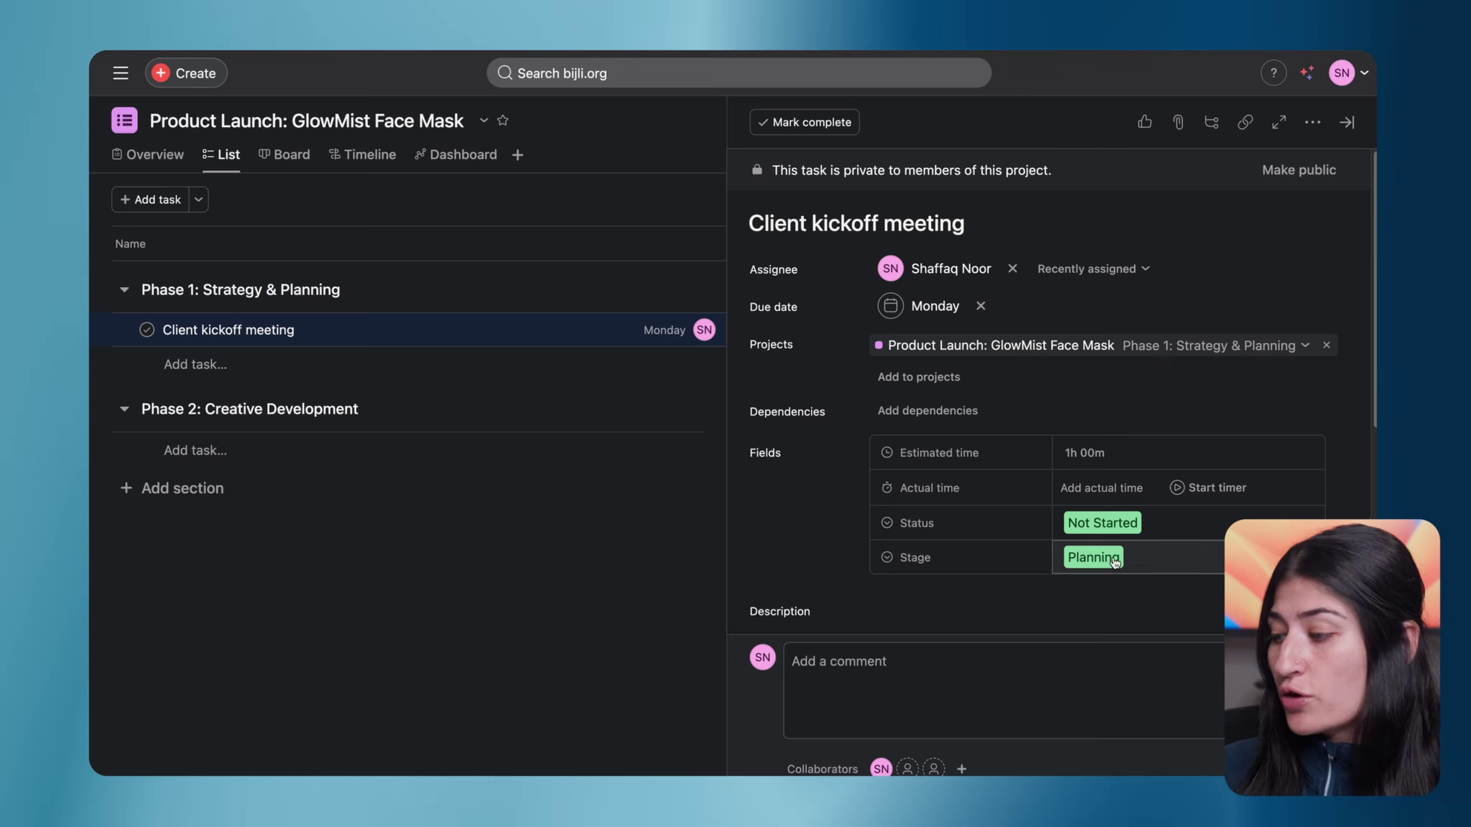
pyautogui.click(418, 628)
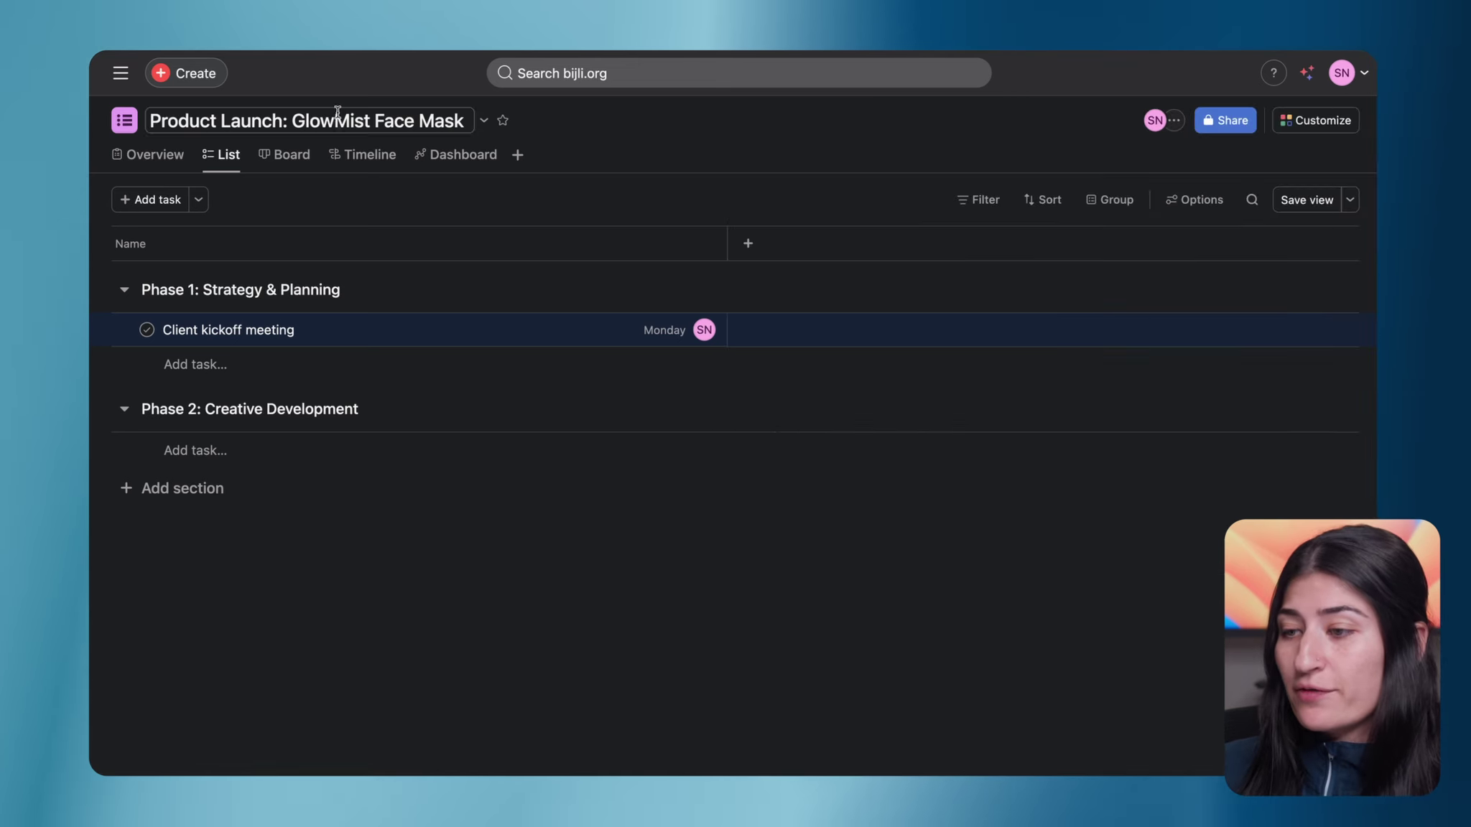
pyautogui.click(374, 156)
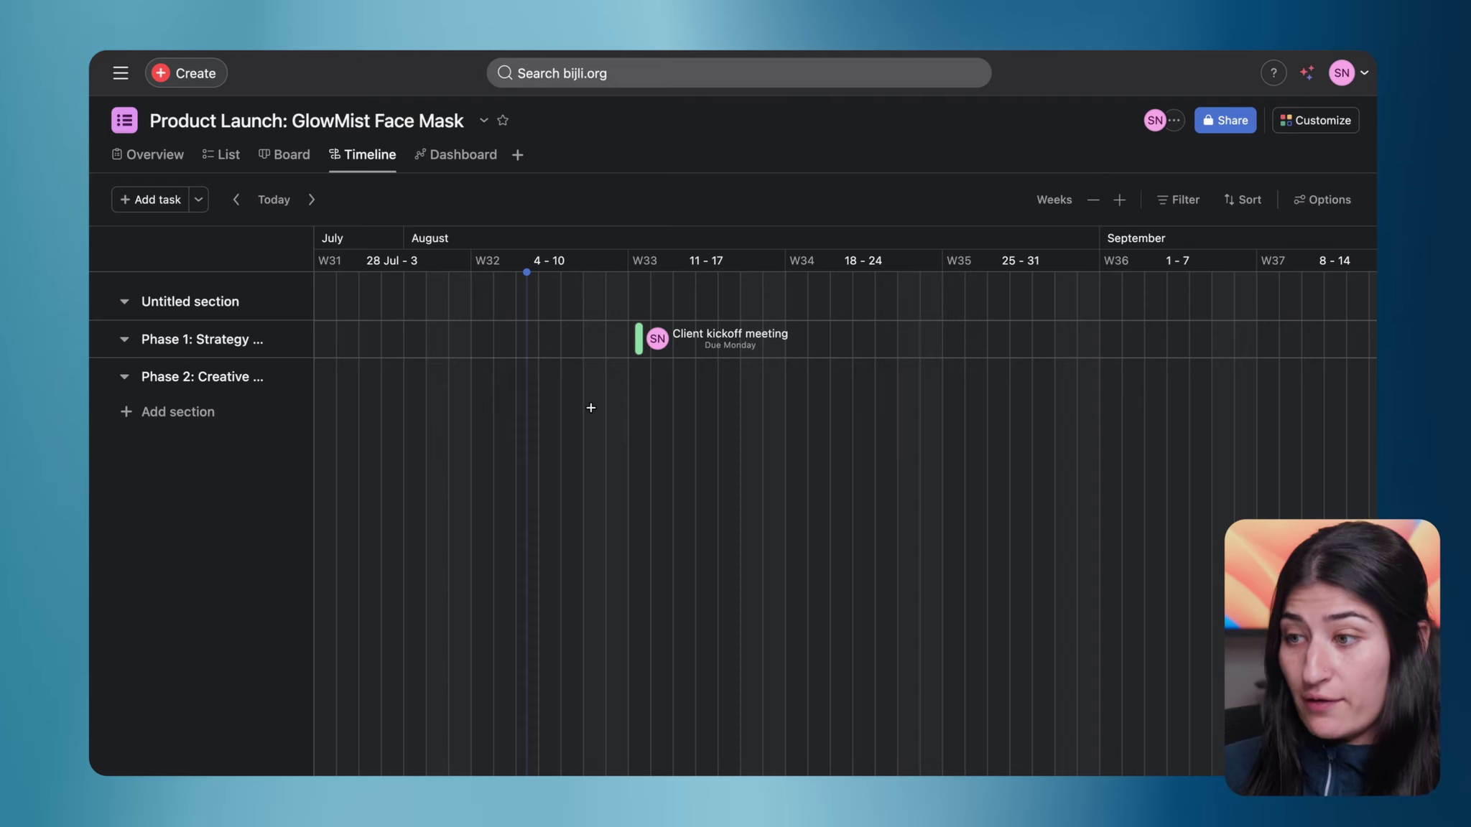
pyautogui.click(287, 155)
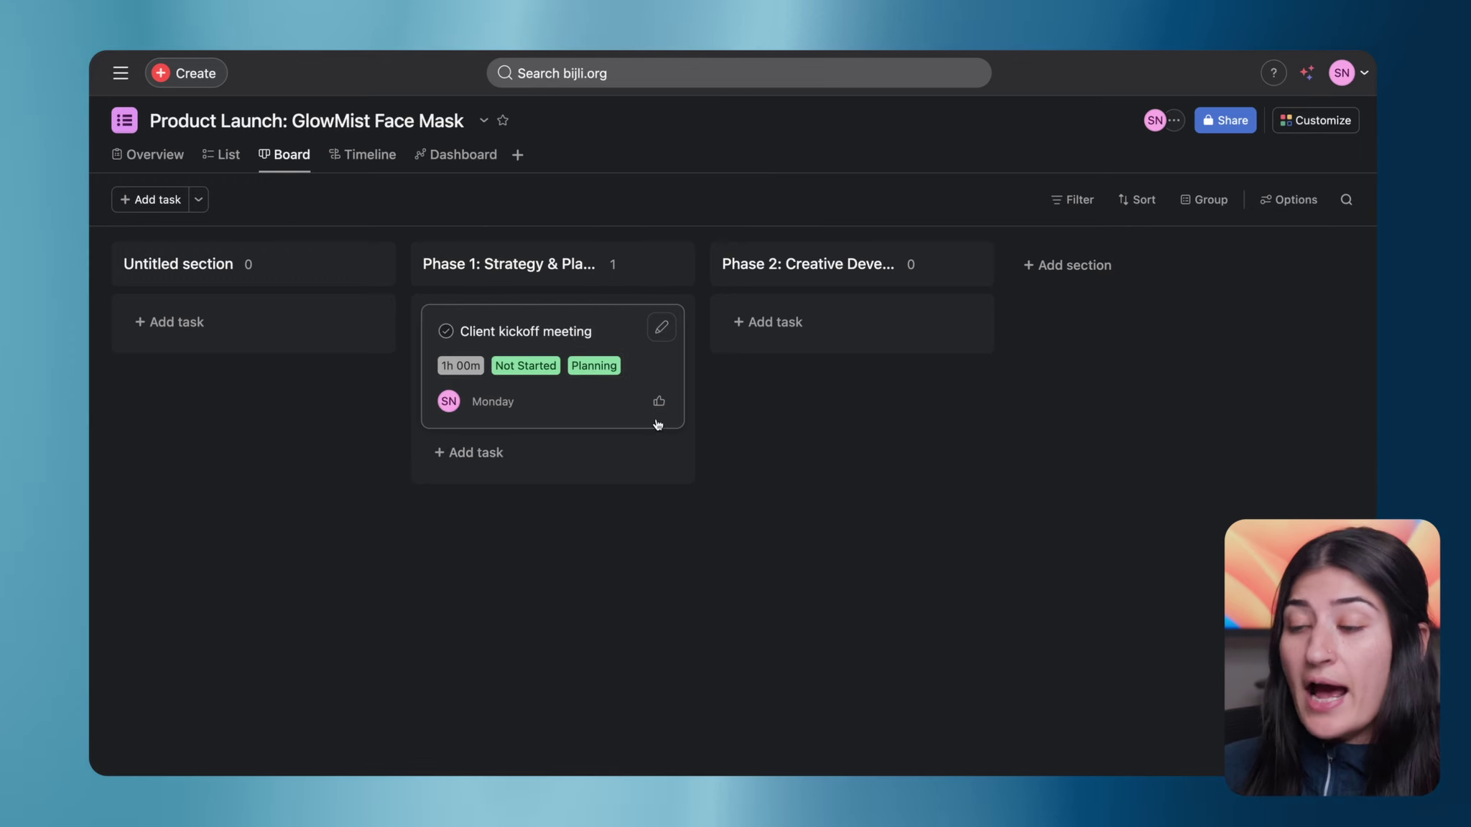
pyautogui.click(616, 327)
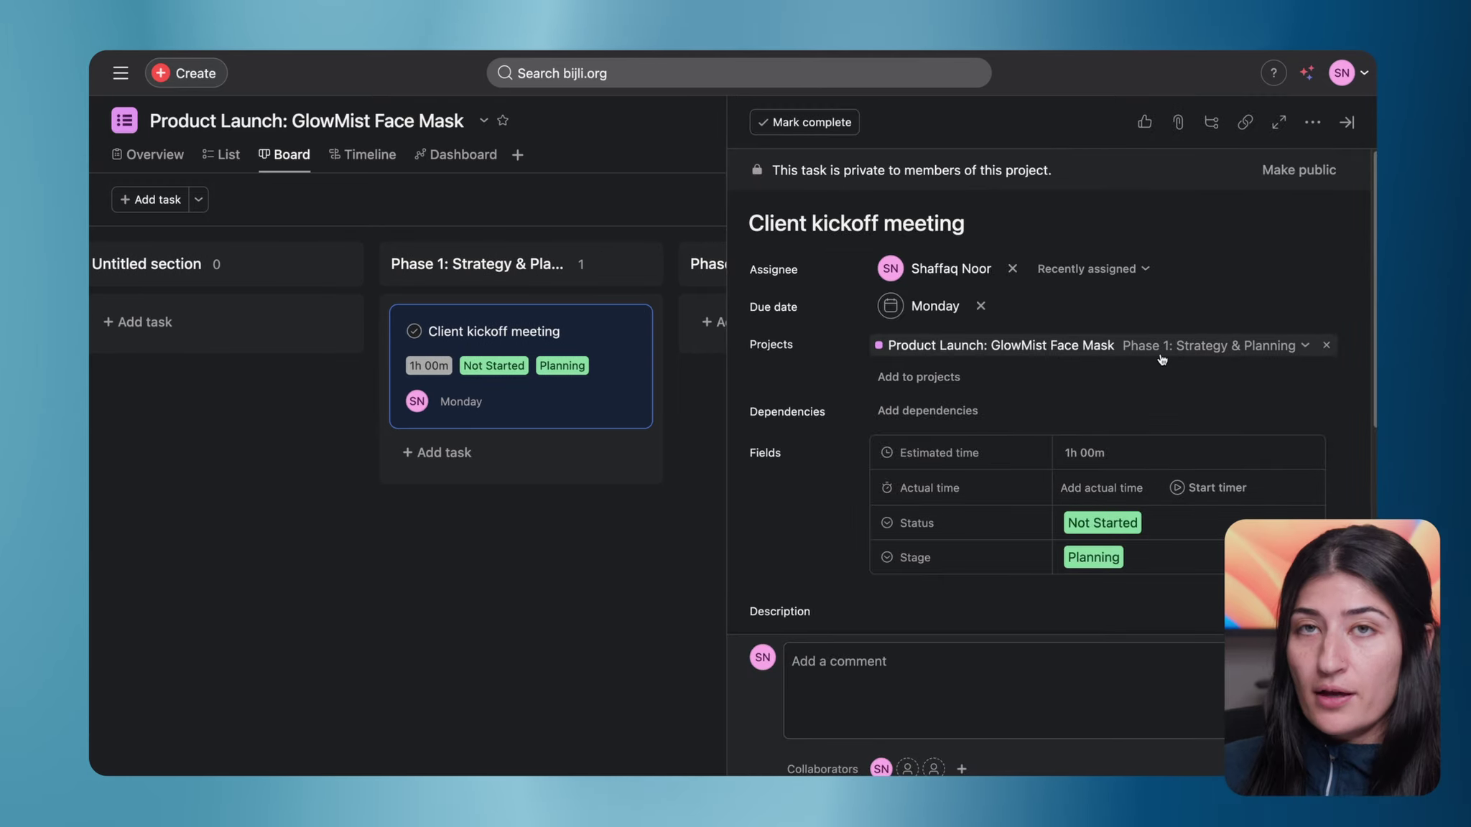
pyautogui.click(545, 657)
pyautogui.click(225, 162)
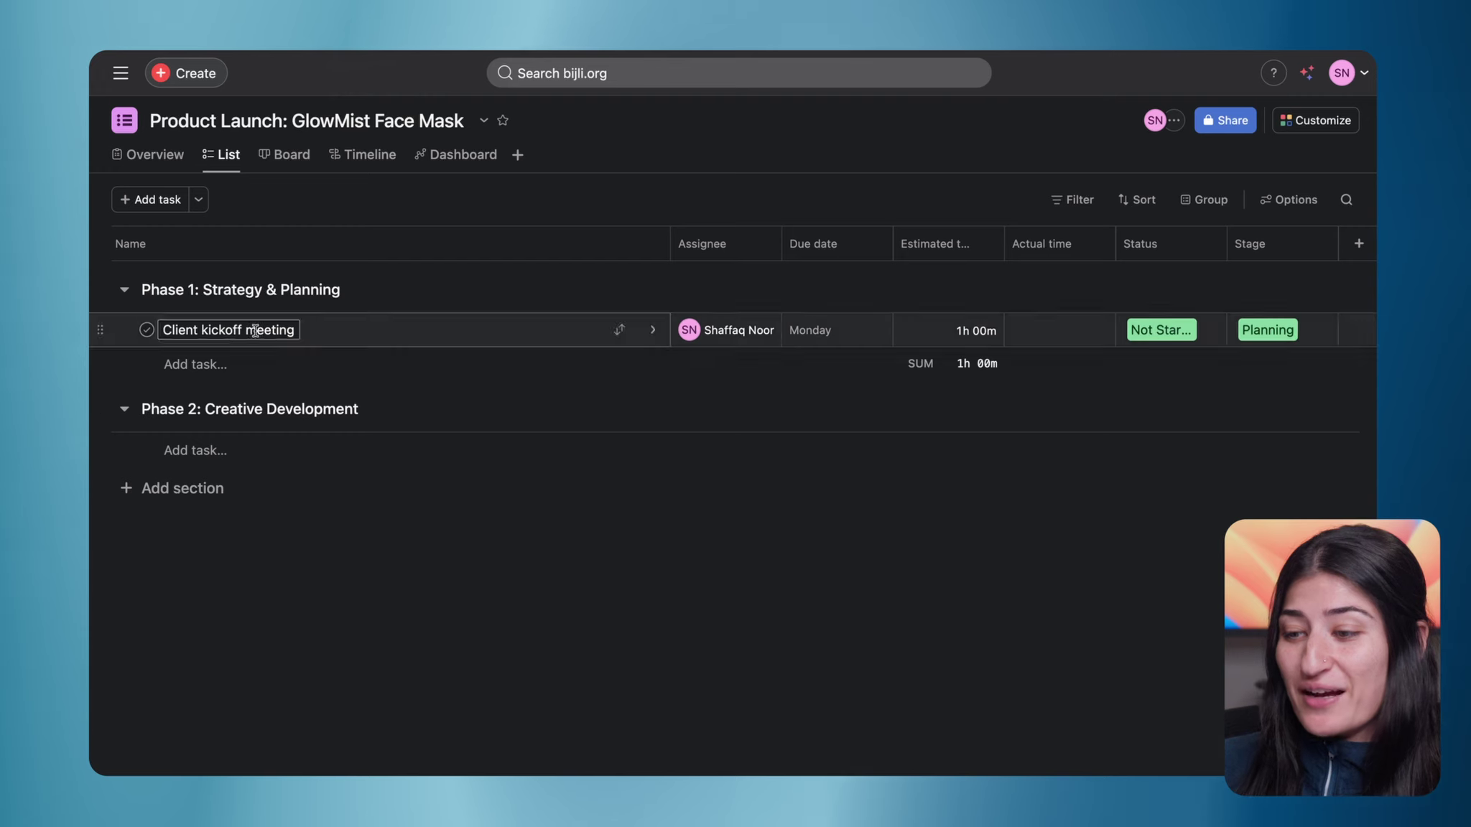
# Add five Phase 1 tasks covering product details, target market, KPIs, launch date and promotion timeline, and budget across paid media and influencer spend
pyautogui.click(196, 364)
pyautogui.write('Finalize product details (ingredients, benefits, certifications) Define target market (e.g., Gen Z skincare enthusiasts) Establish KPIs (pre-orders, email sign-ups, ROAS) Confirm launch date and promotion timeline Allocate budget across paid media and influencer spend')
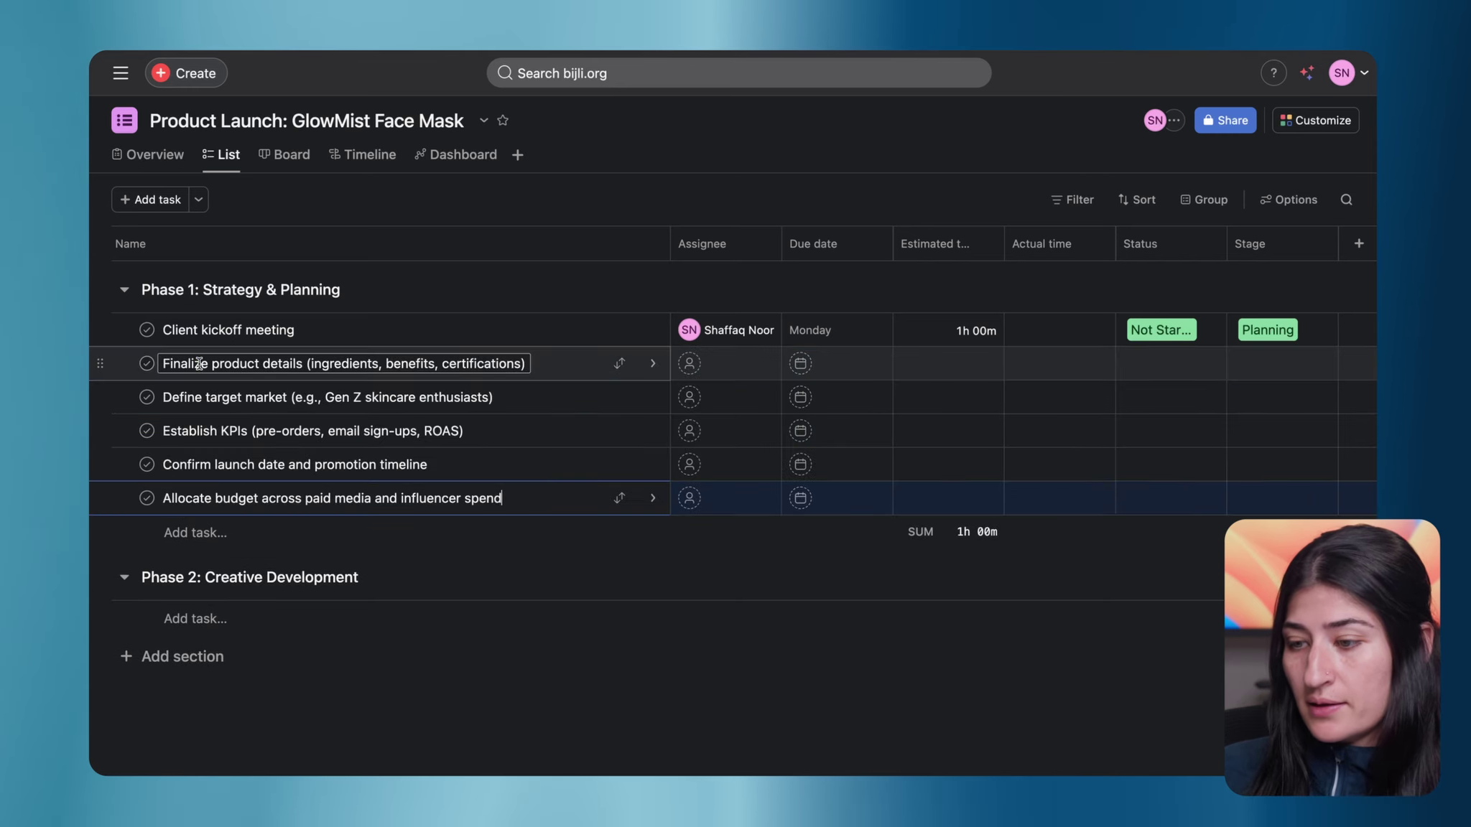
pyautogui.click(426, 697)
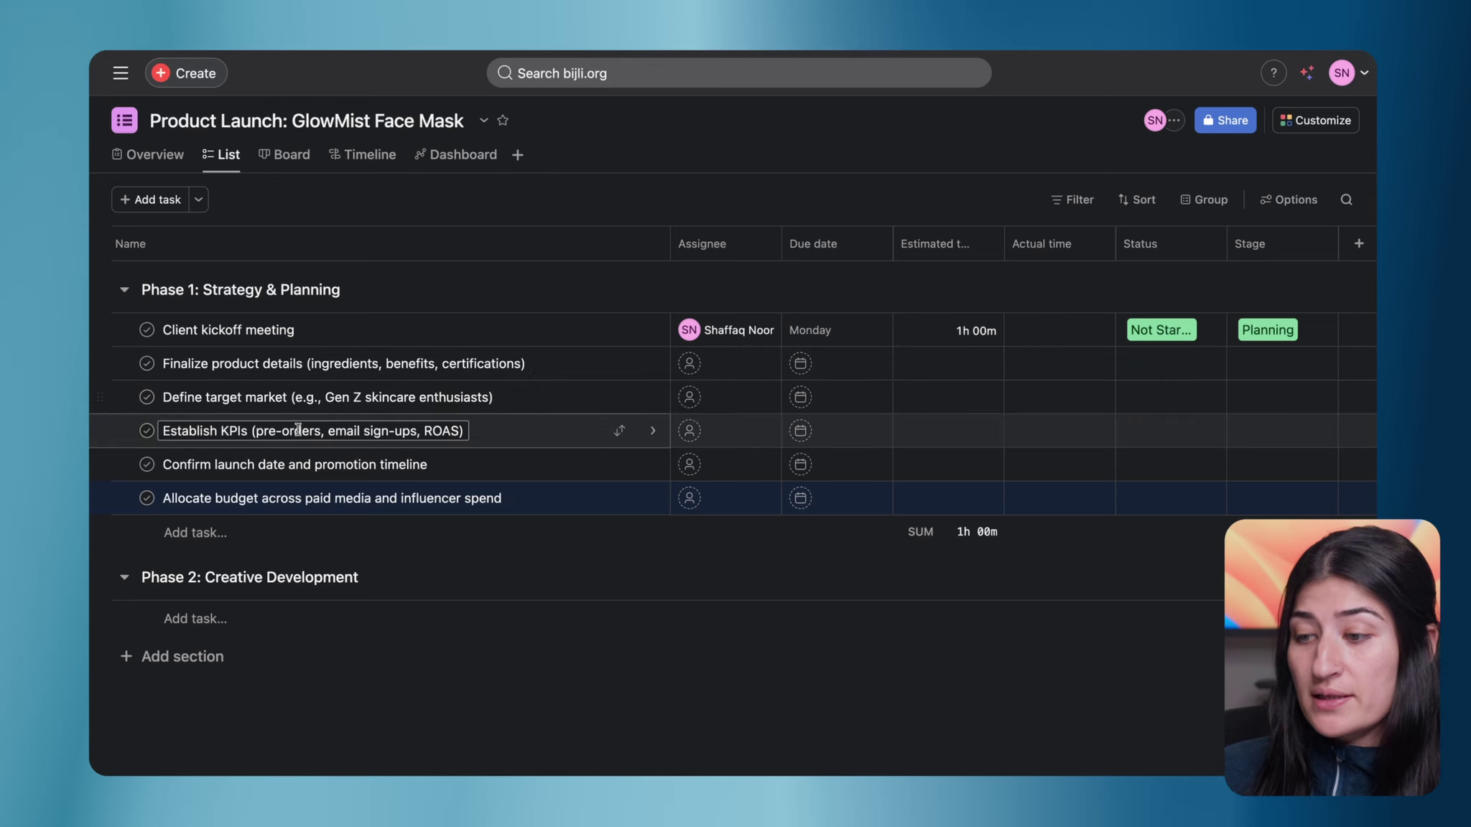
pyautogui.click(302, 692)
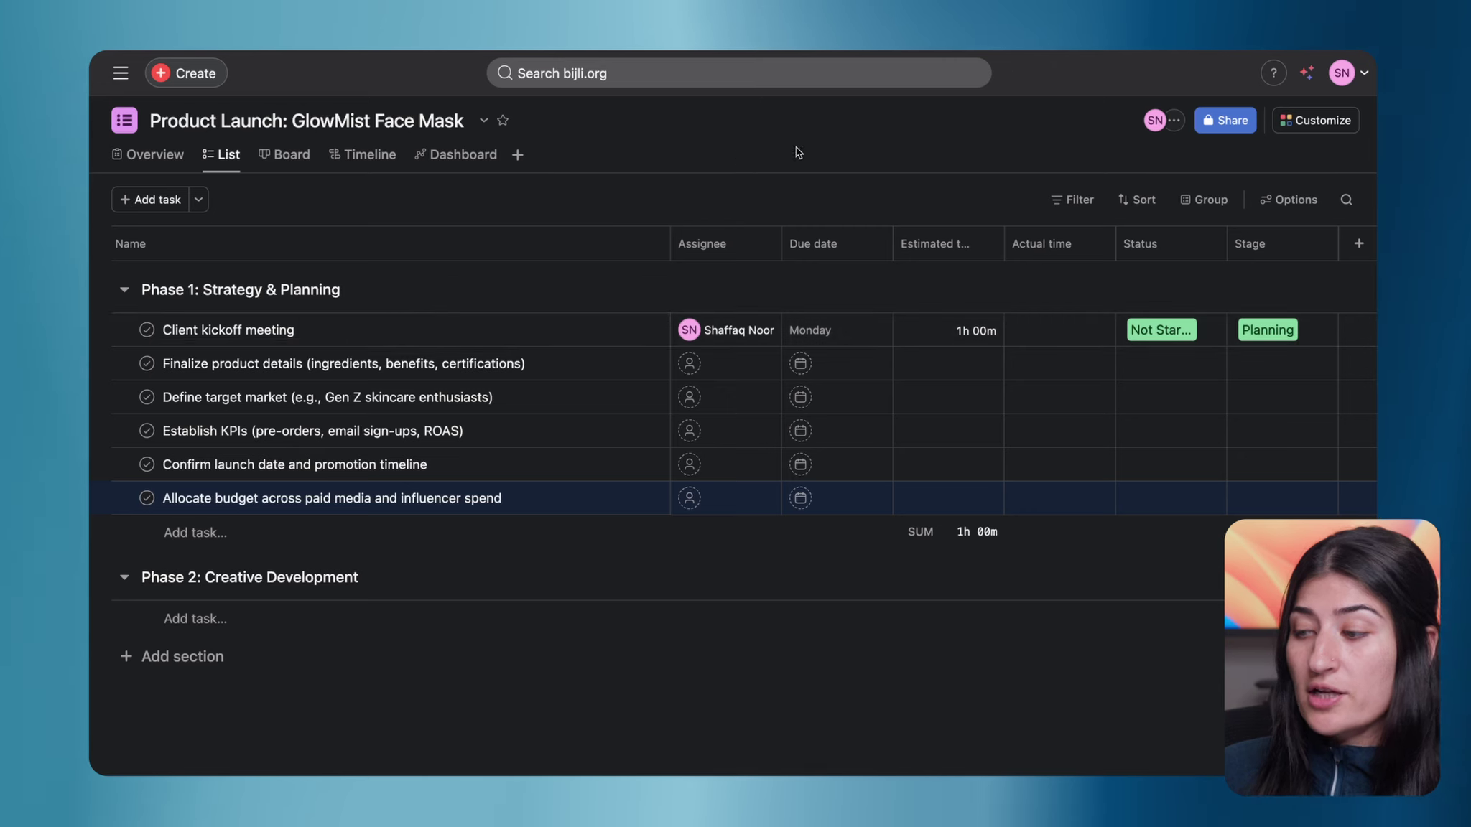
pyautogui.click(847, 144)
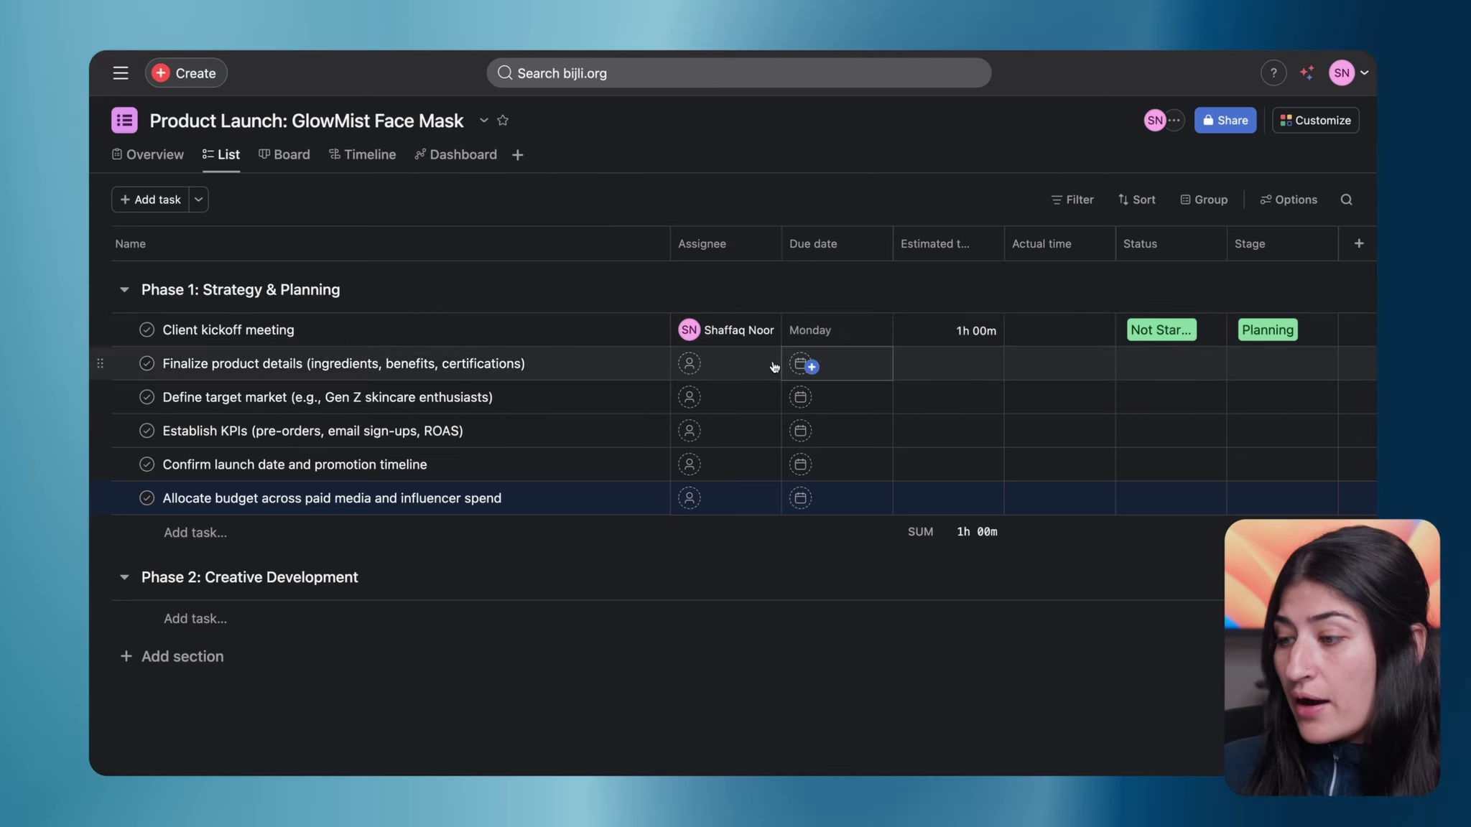
# Assign the five new Phase 1 tasks together to the same team member as the Client kickoff meeting
pyautogui.click(117, 353)
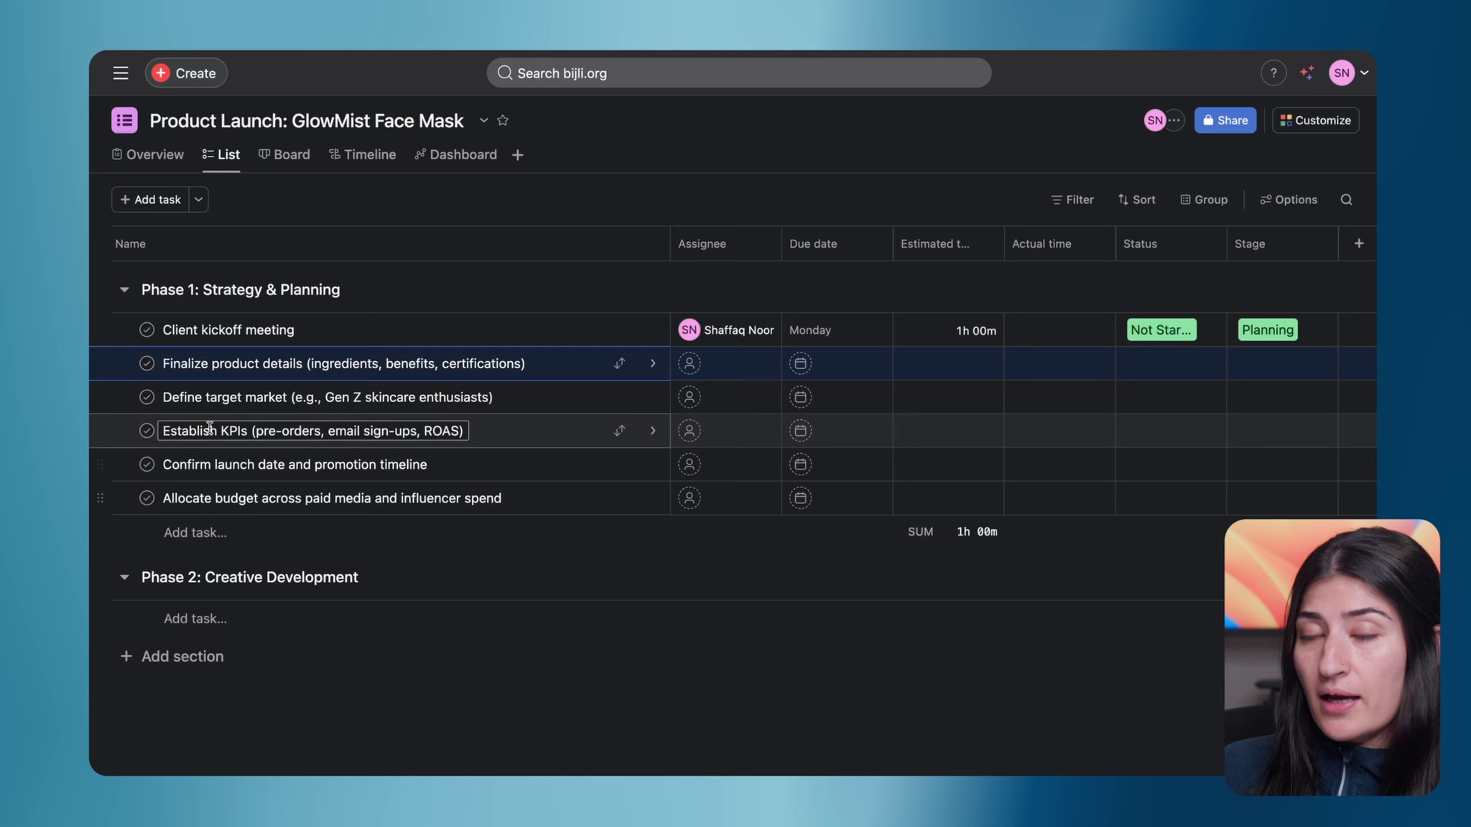
pyautogui.keyDown('shift'); pyautogui.click(124, 497); pyautogui.keyUp('shift')
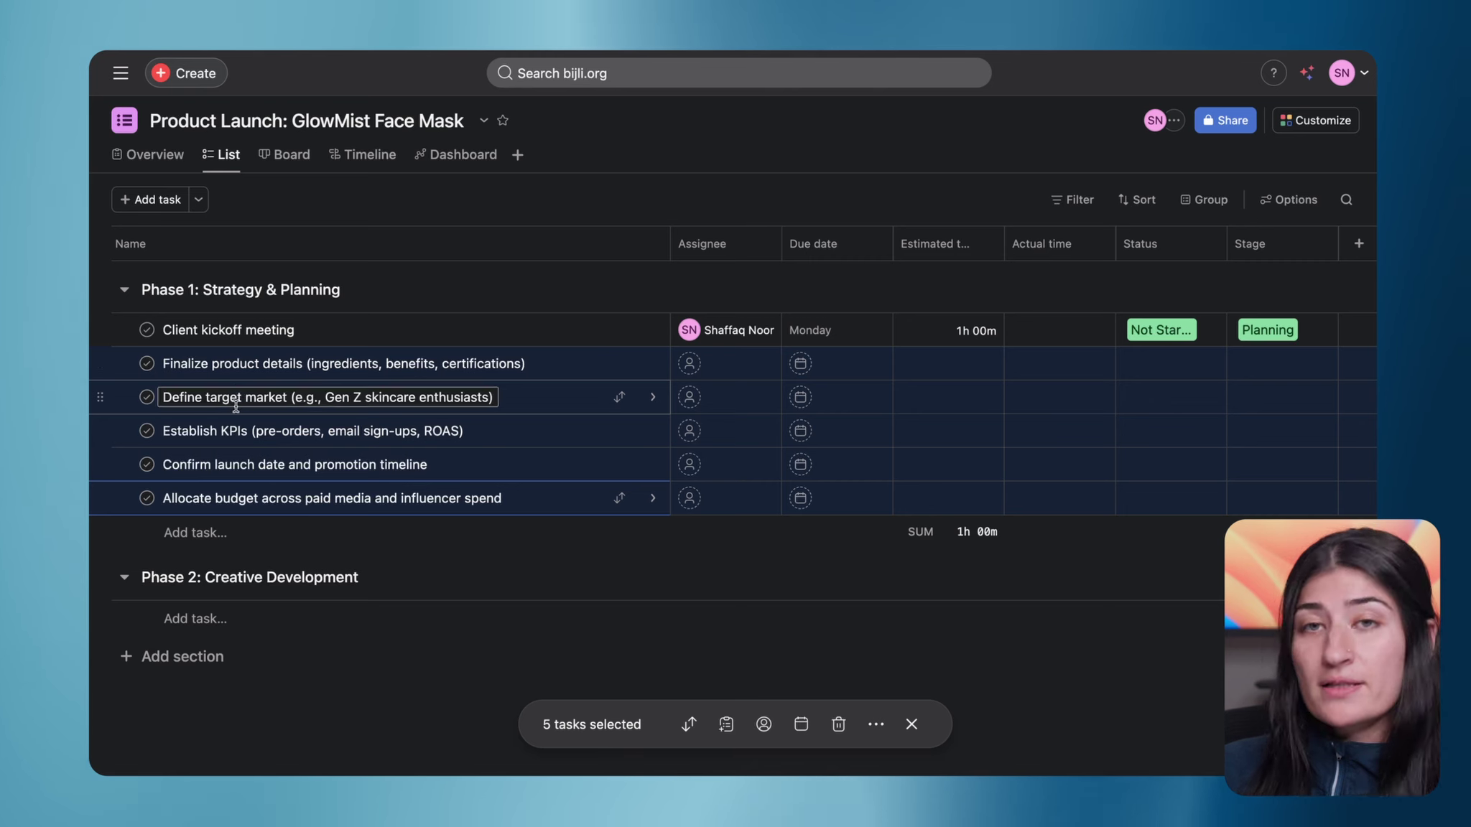
pyautogui.click(764, 725)
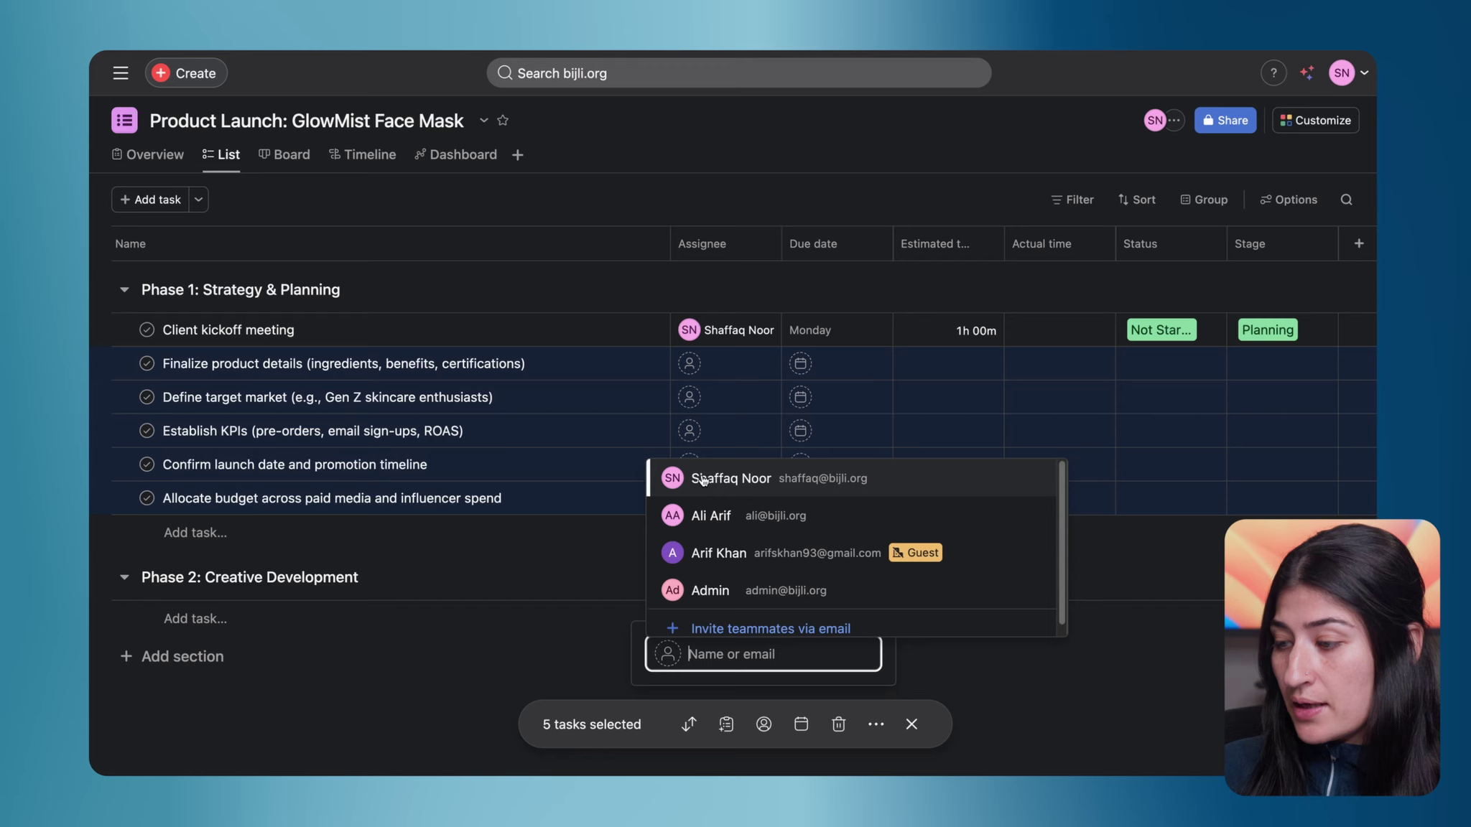
pyautogui.click(778, 477)
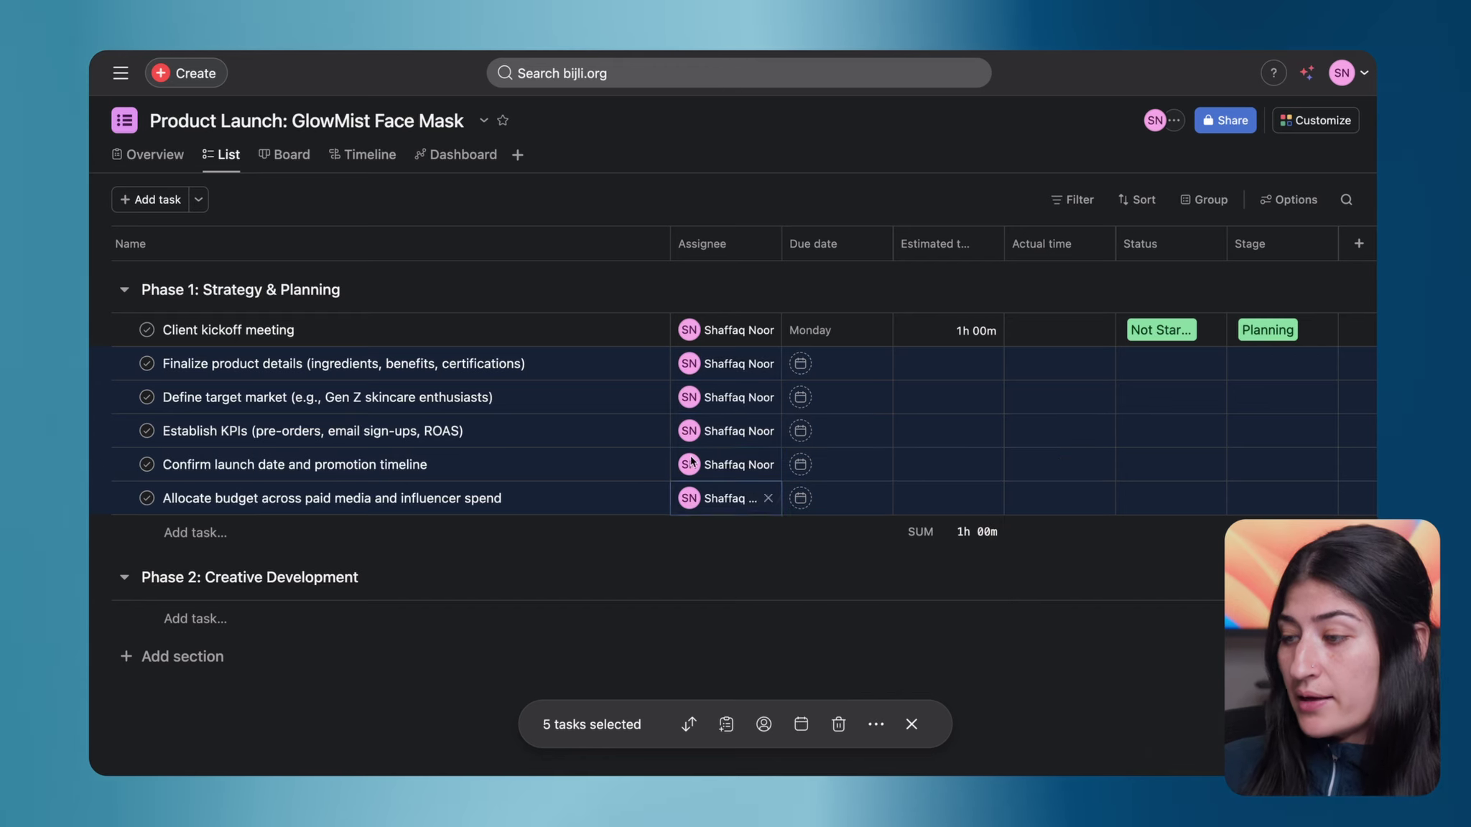
pyautogui.click(912, 724)
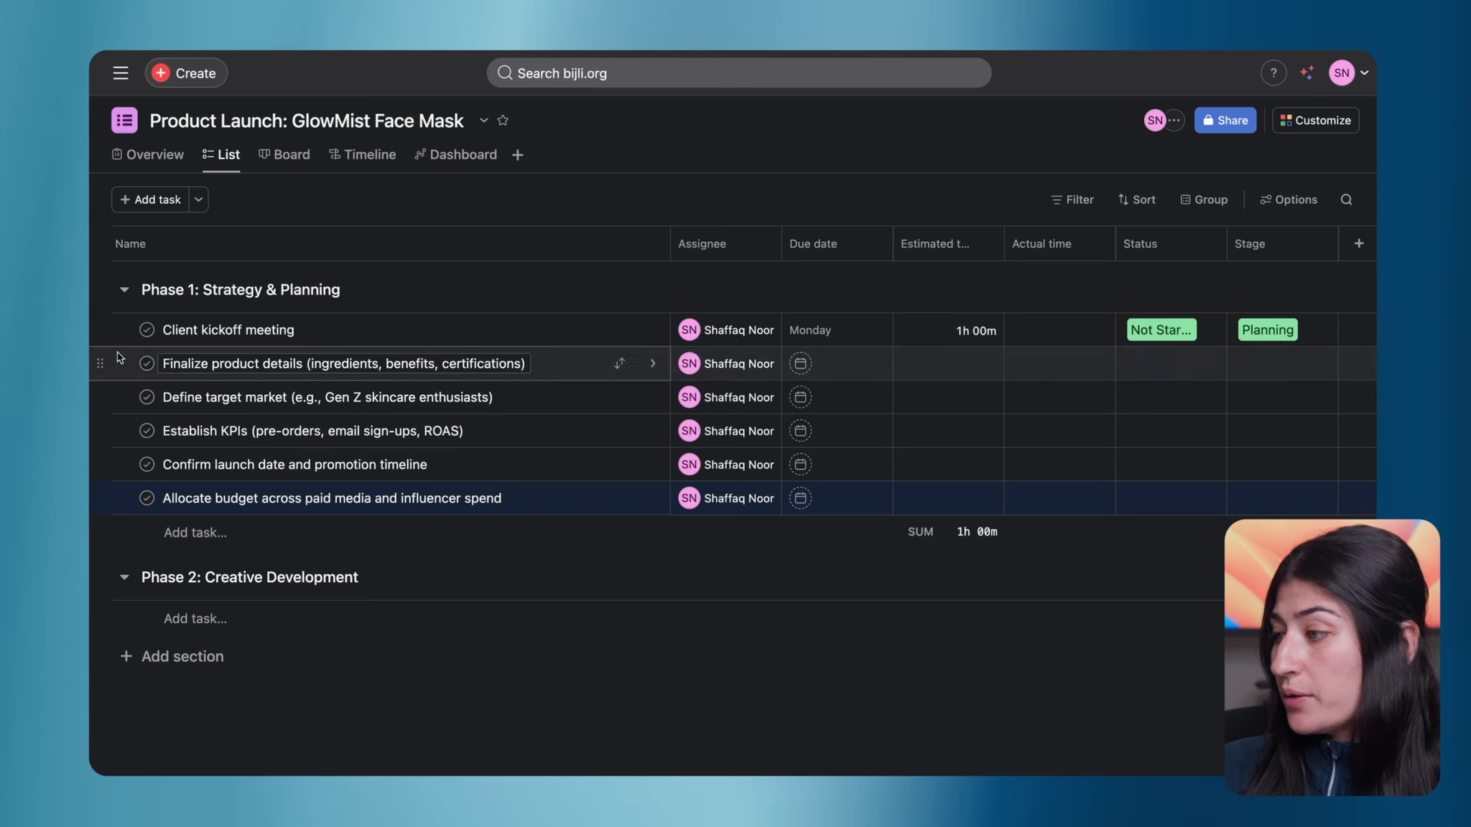
# Bulk-edit the five new Phase 1 tasks, setting Status to Not Started and Stage to Planning
pyautogui.keyDown('shift'); pyautogui.click(122, 500); pyautogui.keyUp('shift')
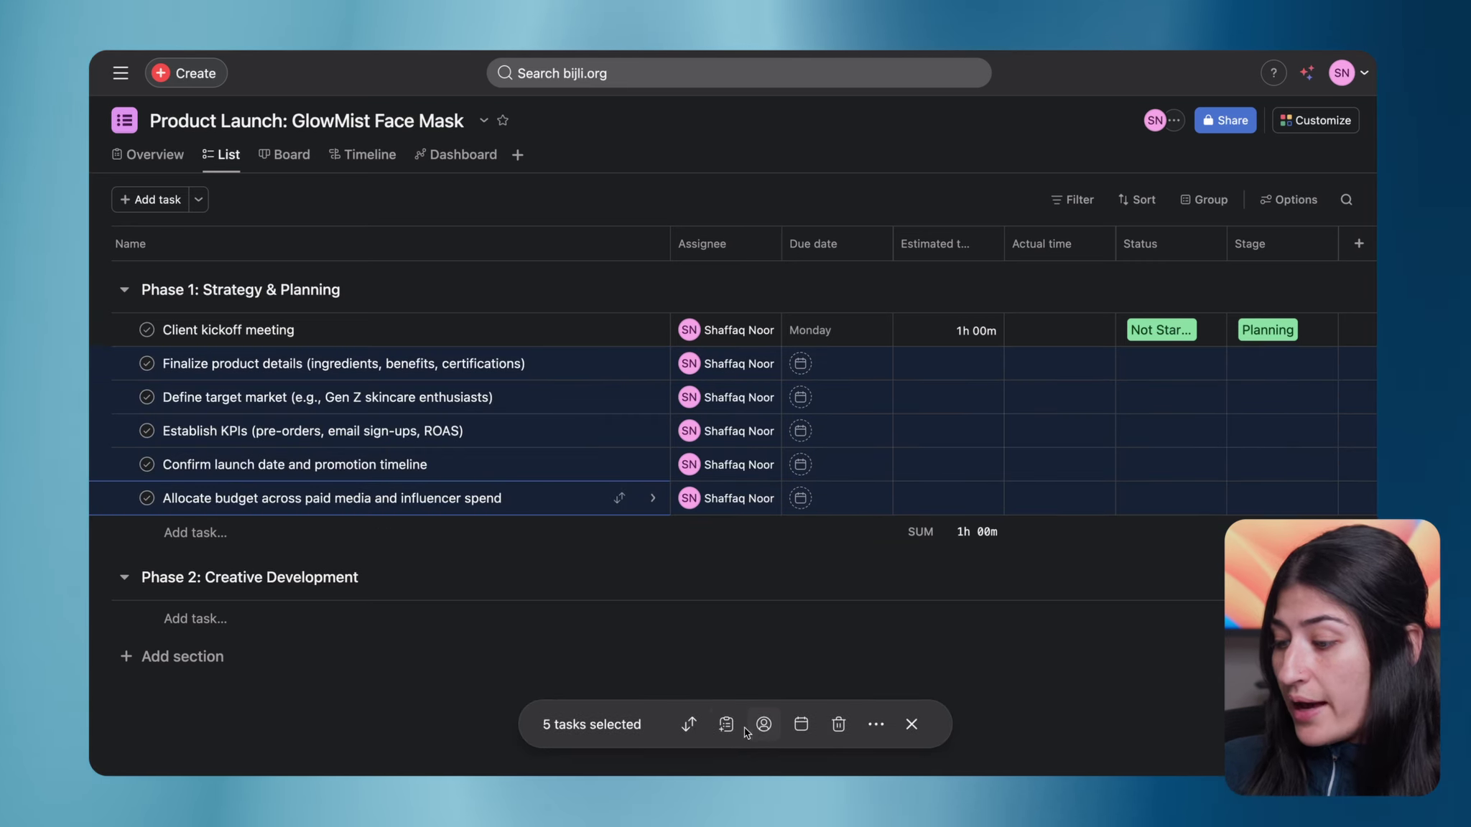
pyautogui.click(866, 724)
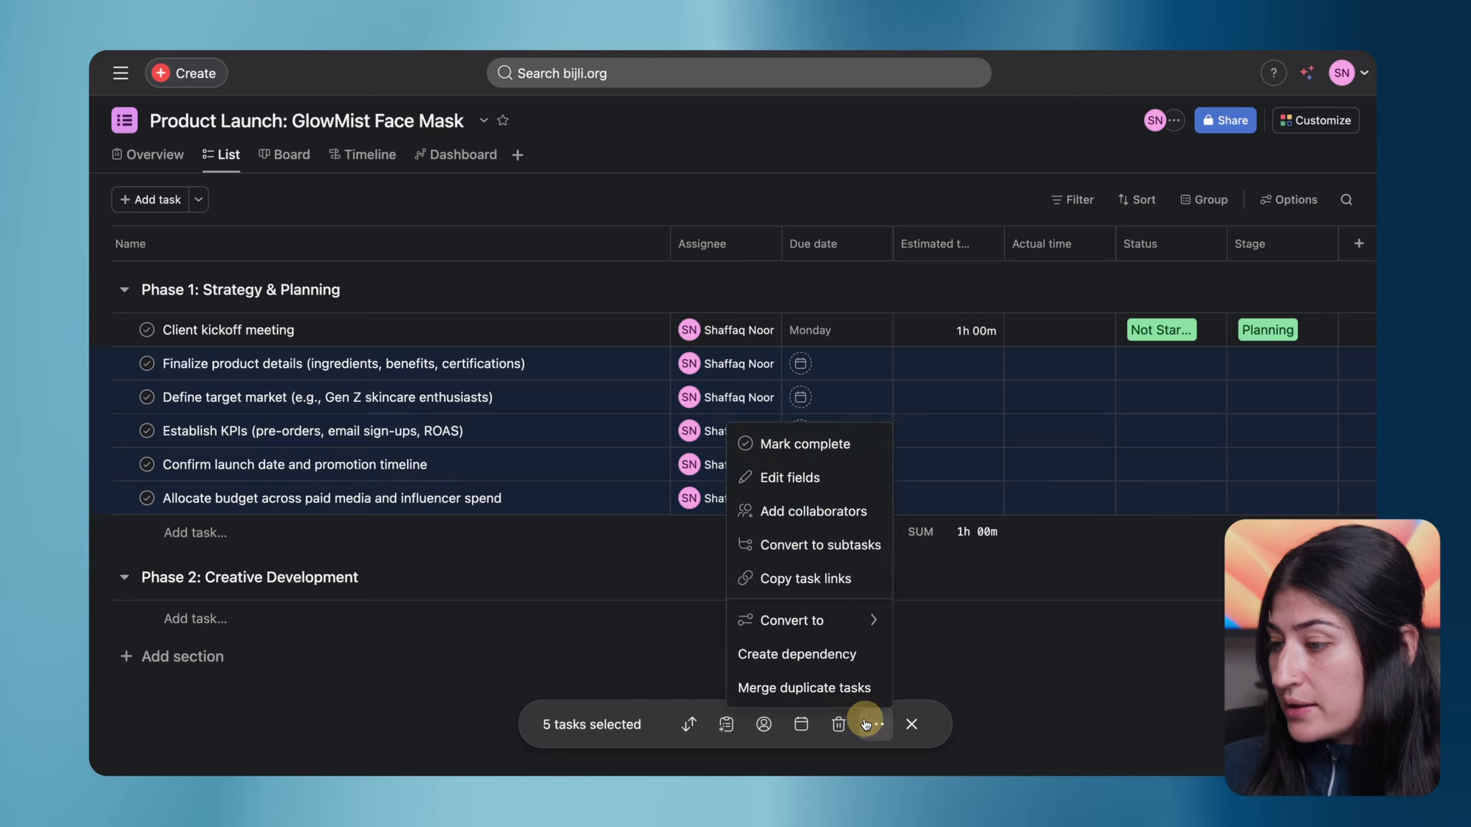
pyautogui.click(826, 474)
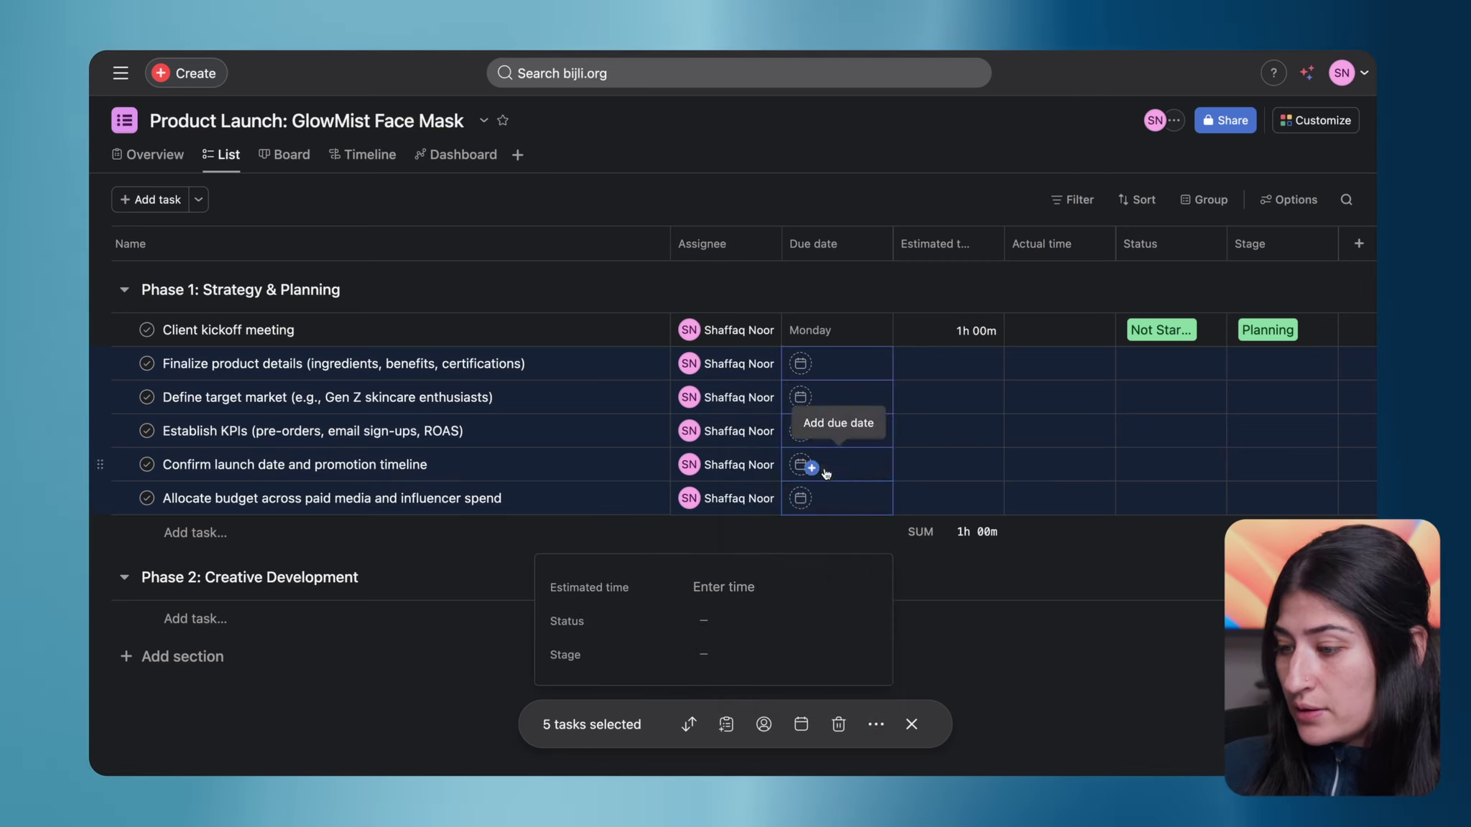
pyautogui.click(719, 622)
pyautogui.click(767, 452)
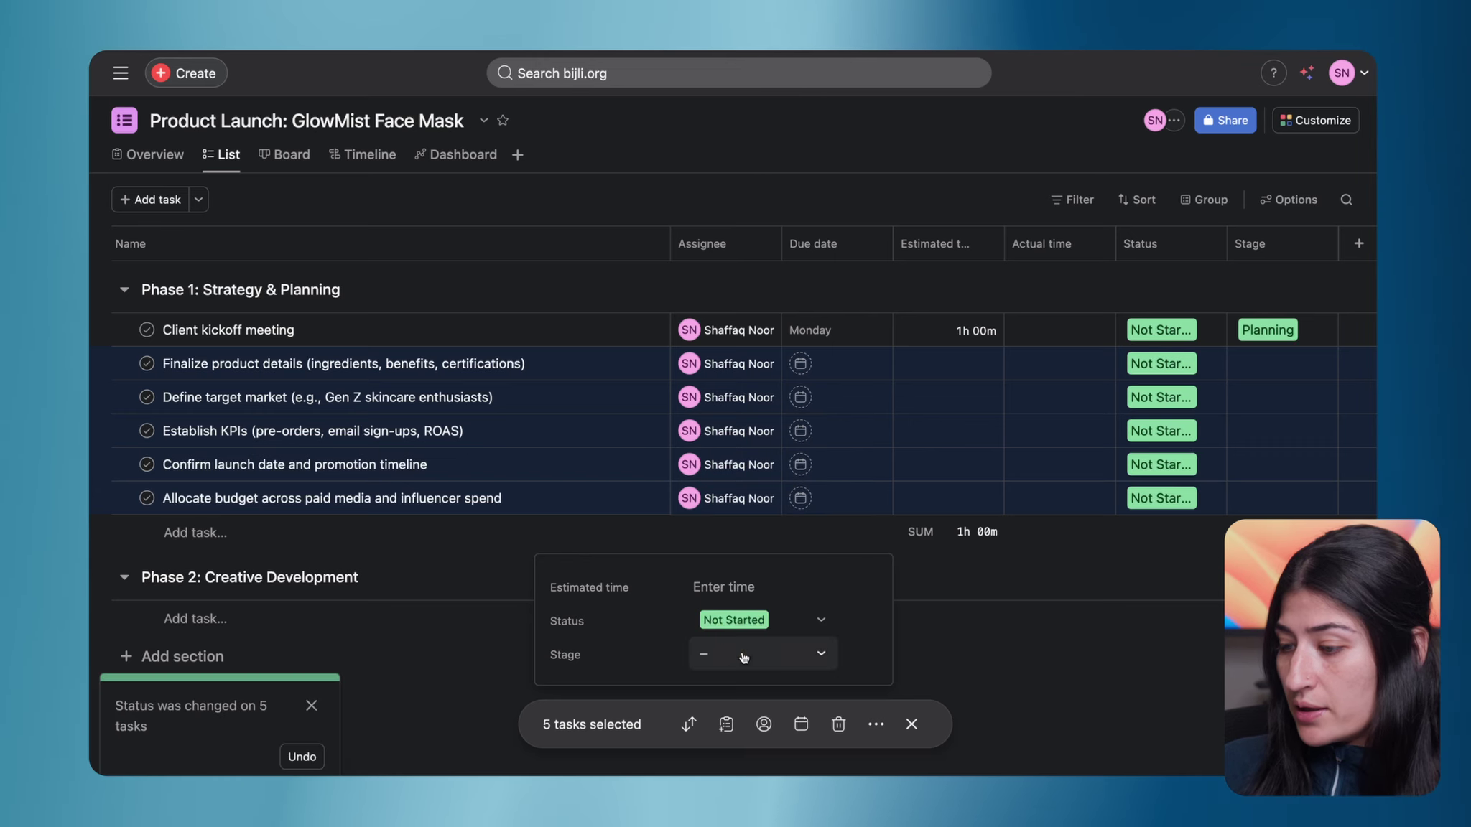
pyautogui.click(727, 654)
pyautogui.click(776, 551)
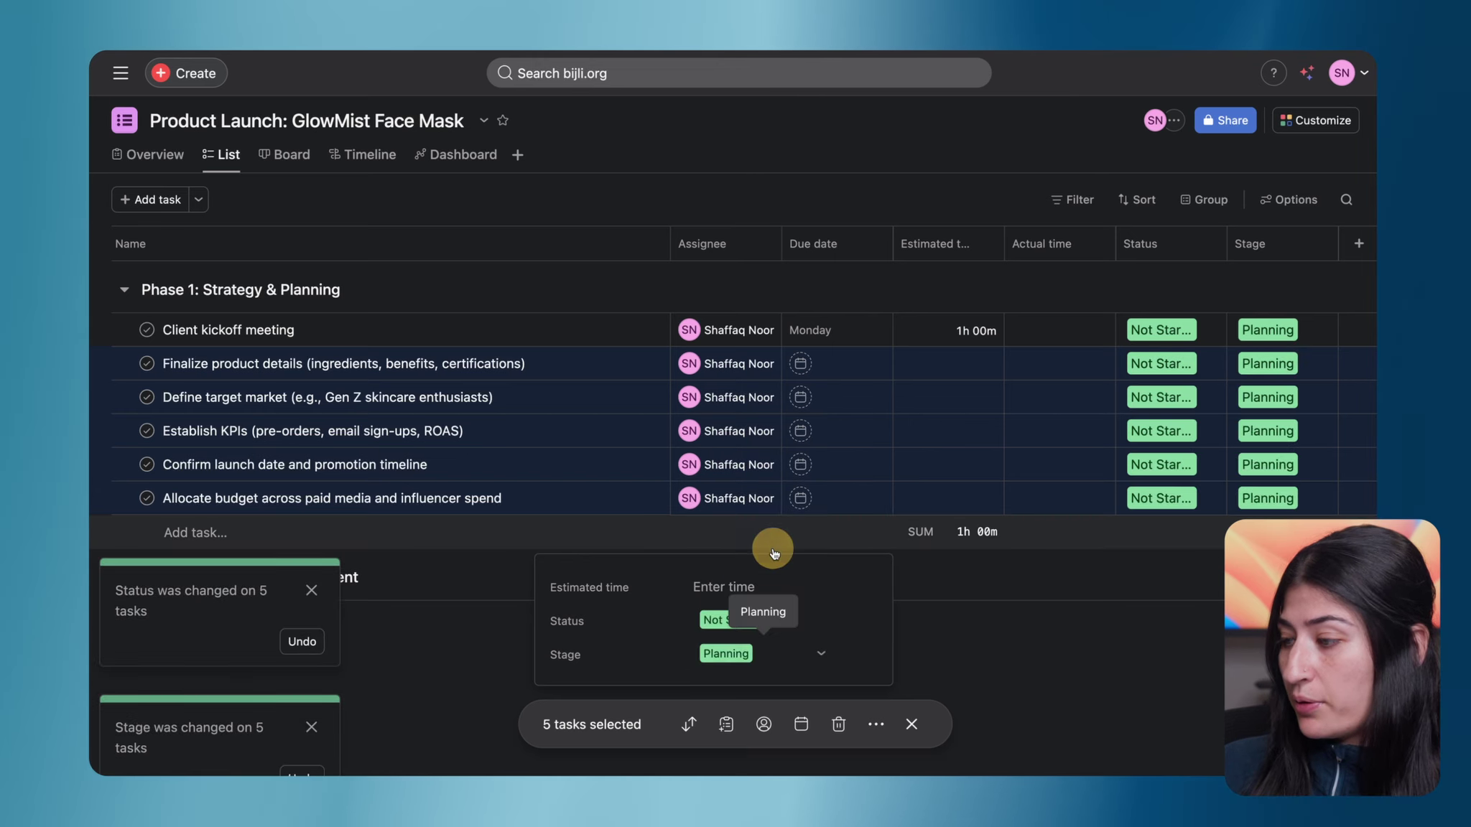
pyautogui.click(1093, 572)
pyautogui.click(311, 597)
pyautogui.click(311, 707)
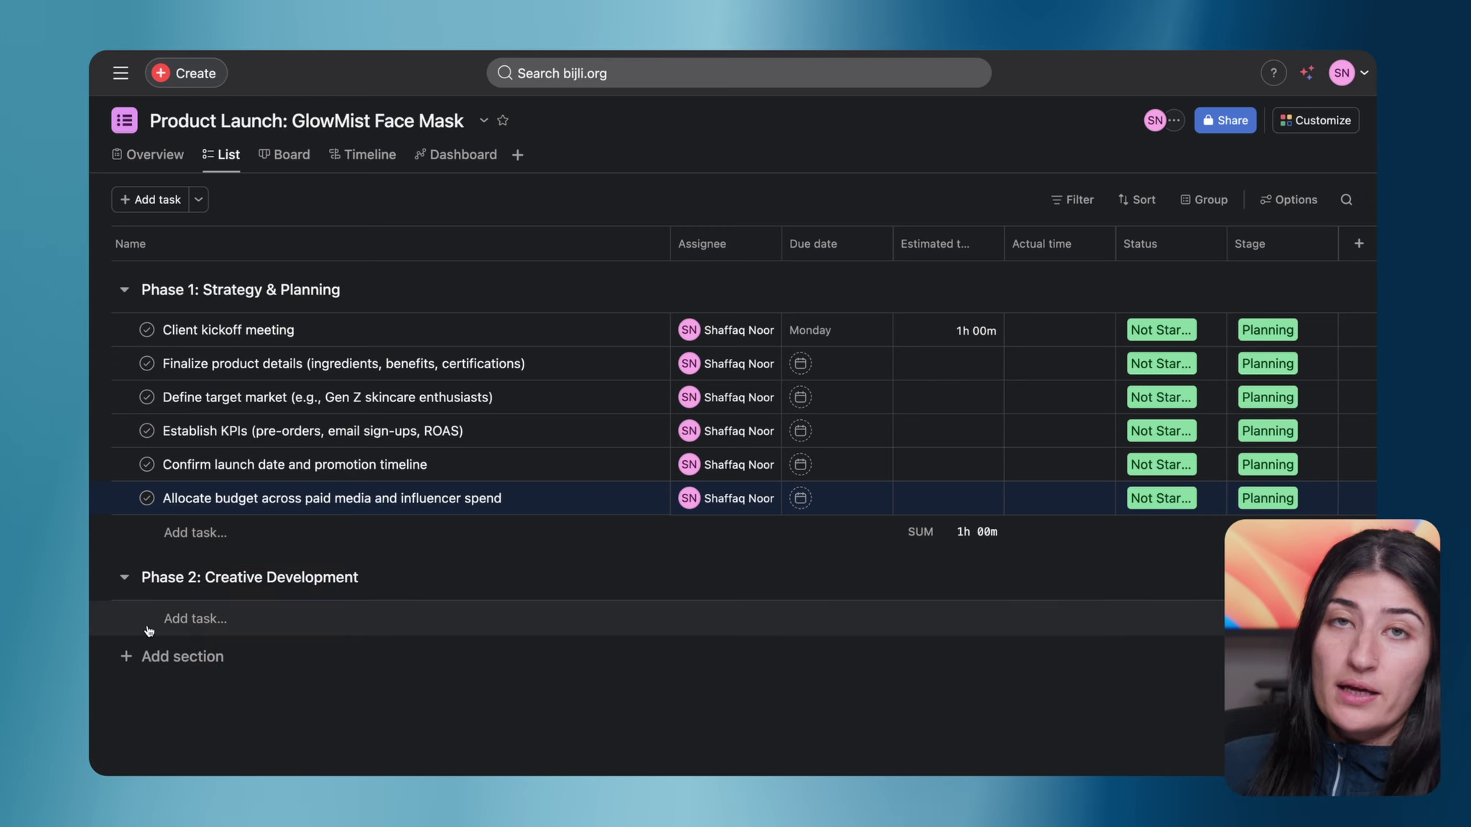
# Widen the Status column and give the Client kickoff meeting a start date of 11/08/25
pyautogui.moveTo(1227, 243); pyautogui.dragTo(1277, 244)
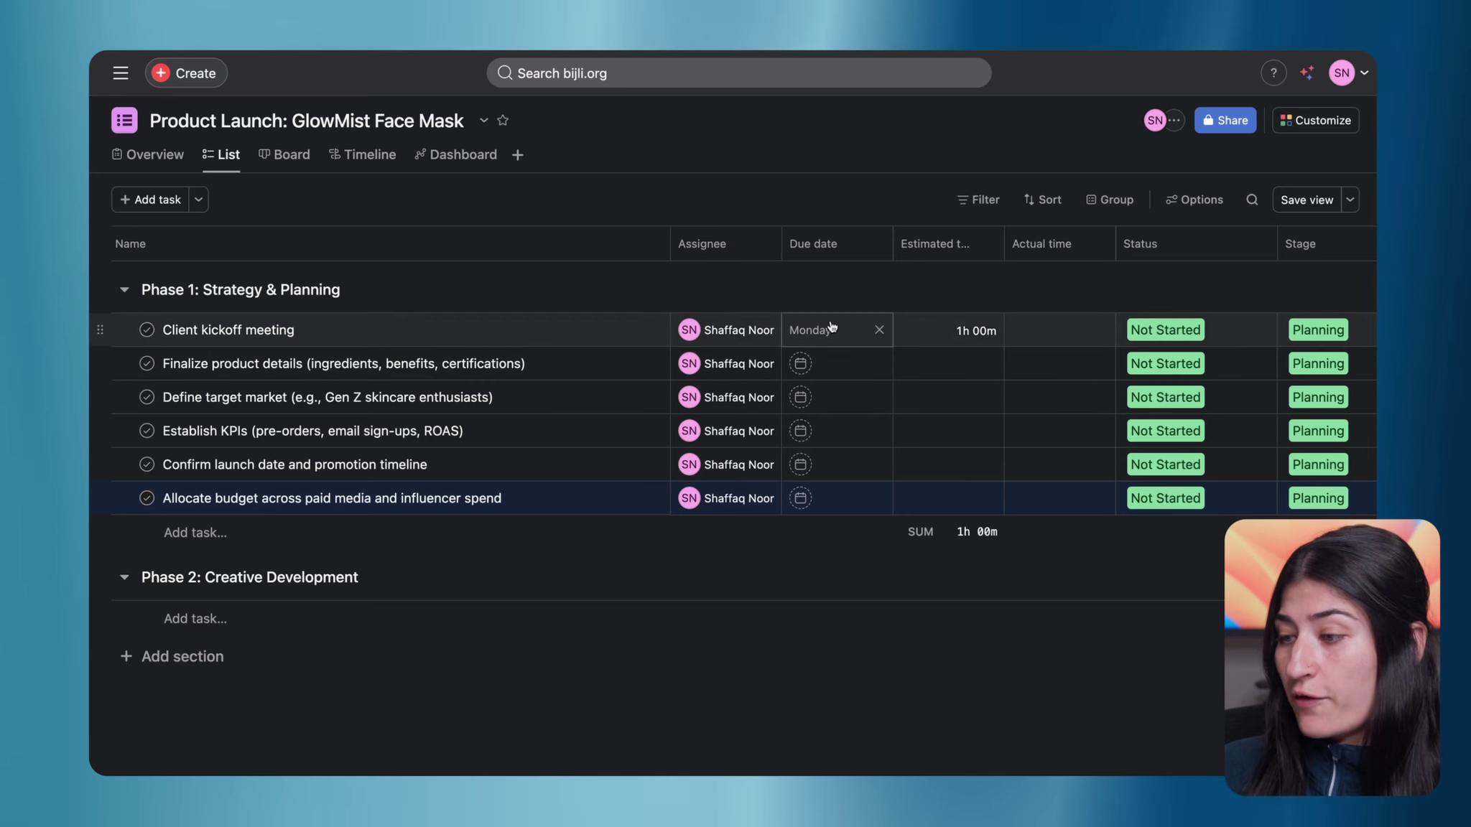
pyautogui.click(799, 364)
pyautogui.click(811, 331)
pyautogui.click(859, 379)
pyautogui.click(822, 540)
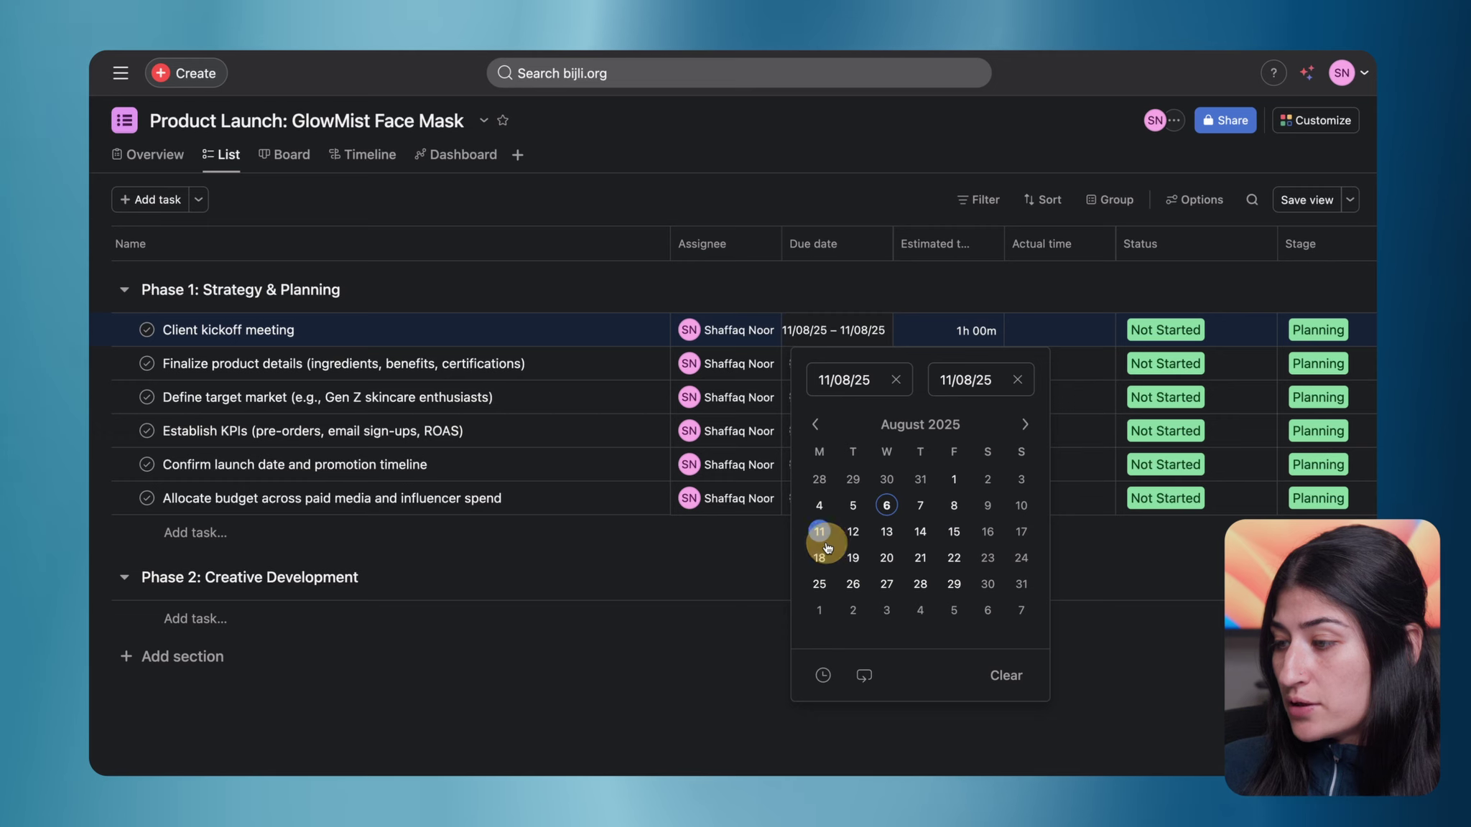
pyautogui.click(685, 645)
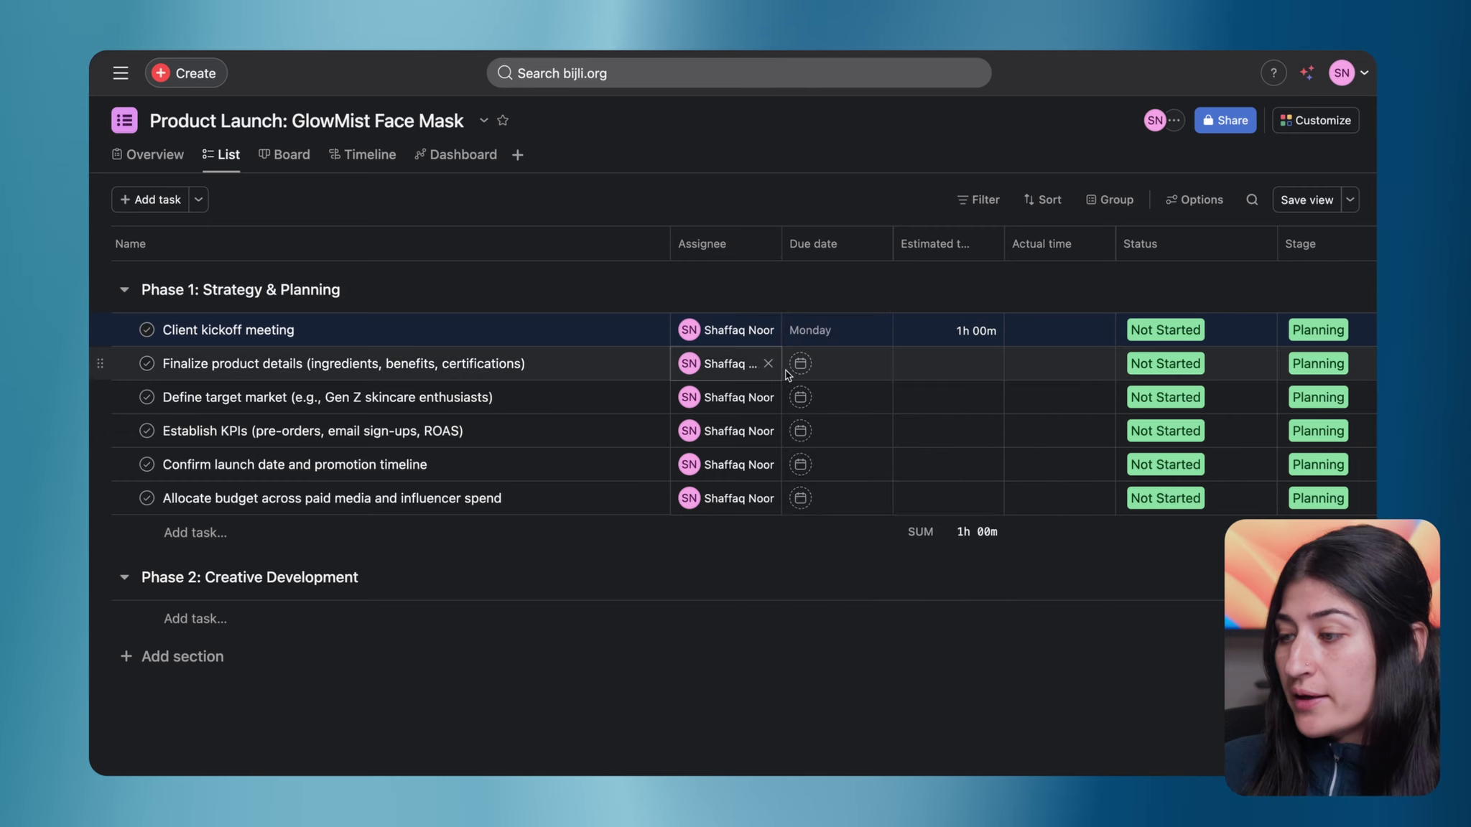
# Set the Finalize product details task to start on 12 August and finish on 16 August 2025
pyautogui.click(839, 360)
pyautogui.click(855, 413)
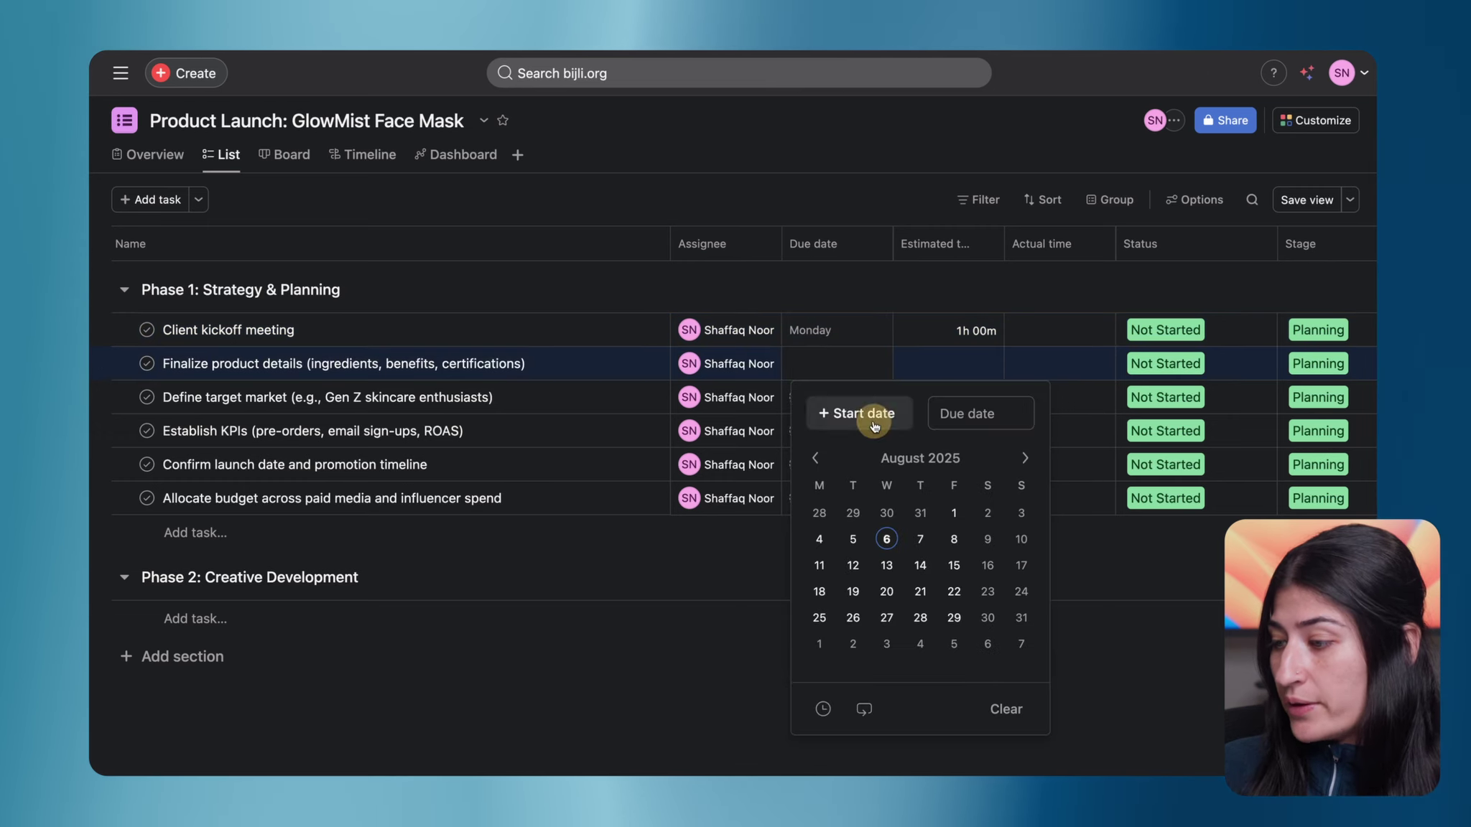
pyautogui.click(852, 566)
pyautogui.click(997, 568)
pyautogui.click(644, 661)
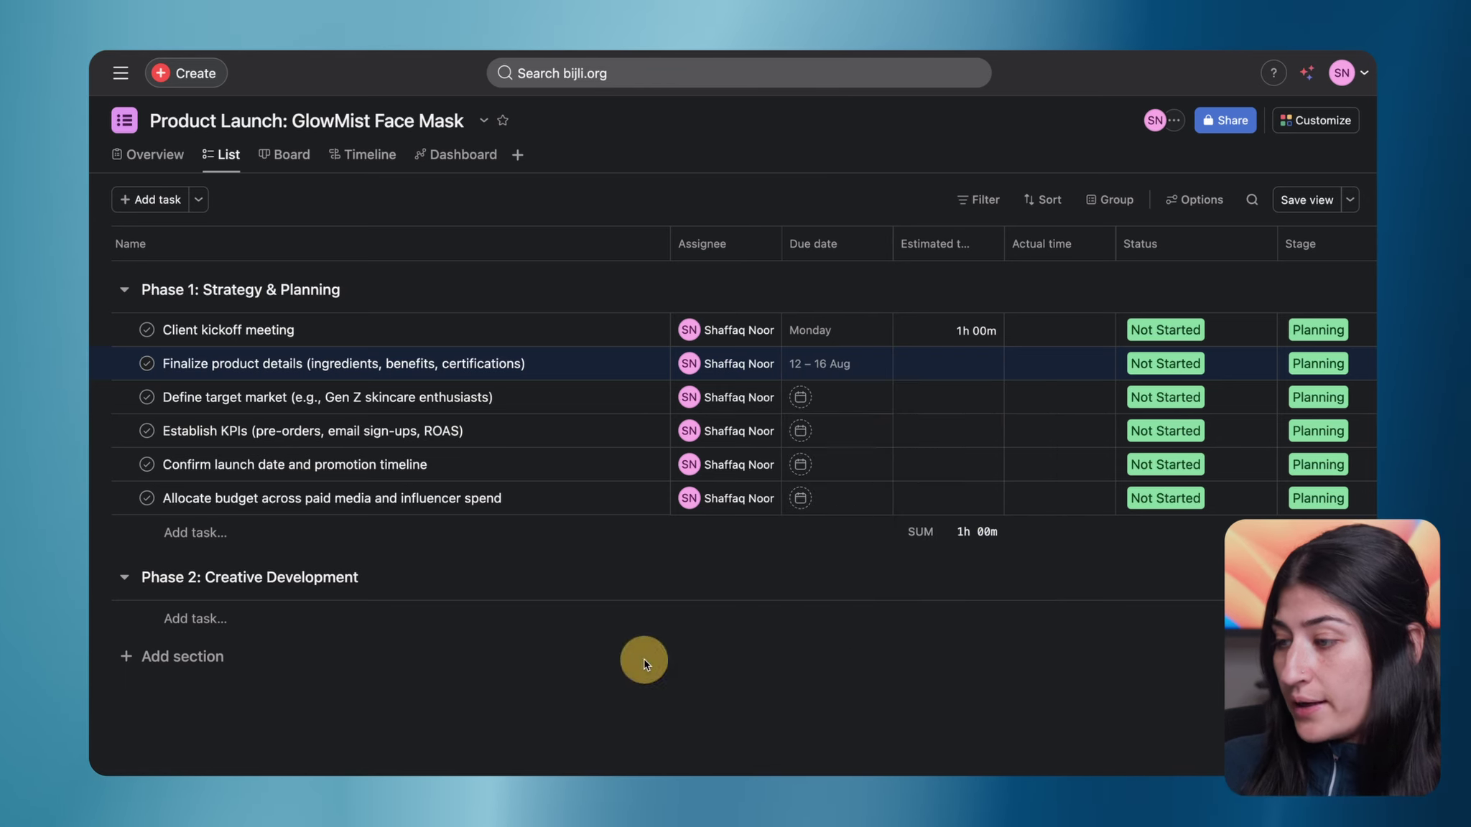
pyautogui.click(800, 398)
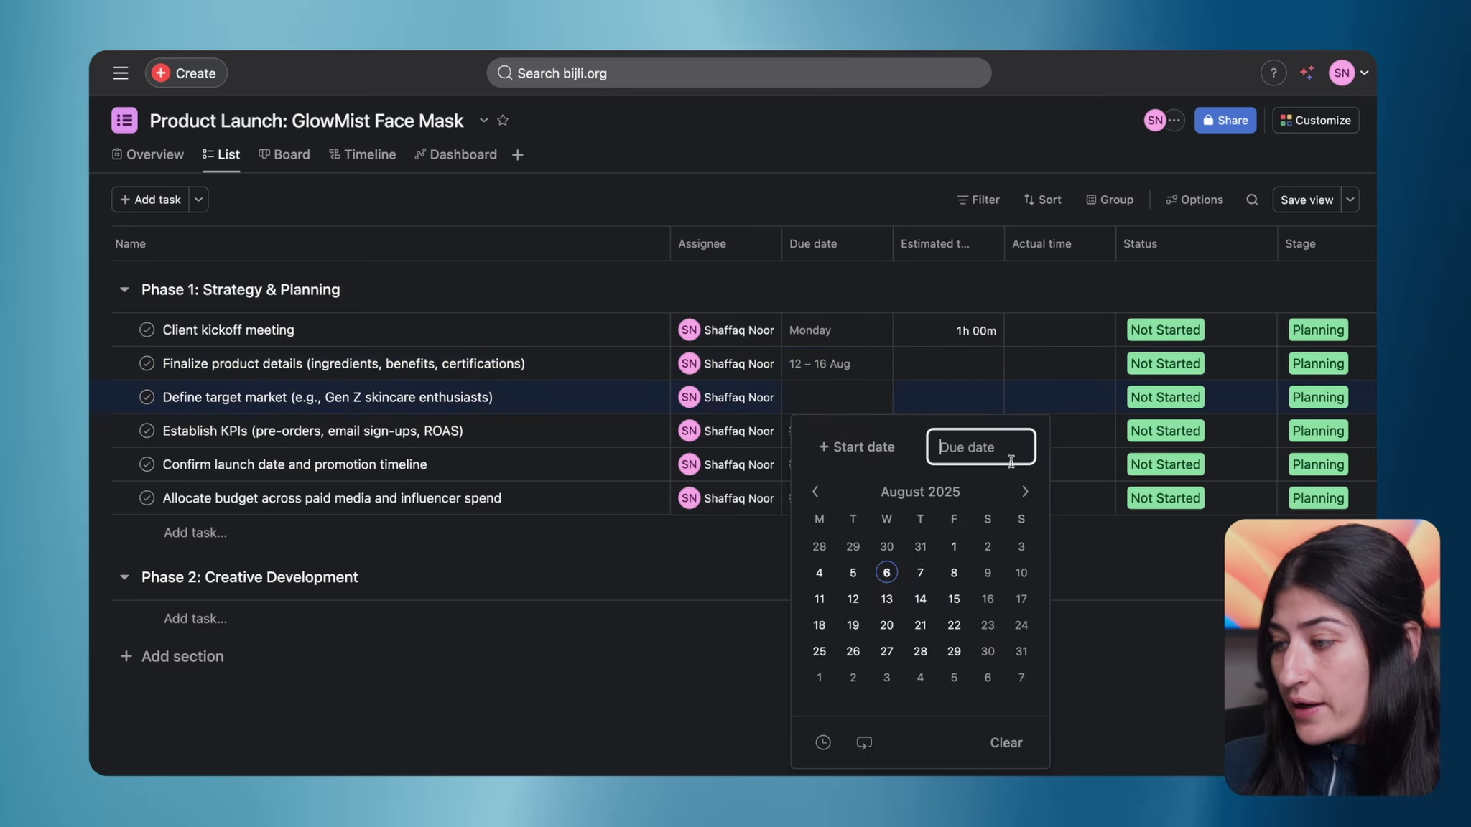
pyautogui.click(854, 447)
pyautogui.click(1009, 441)
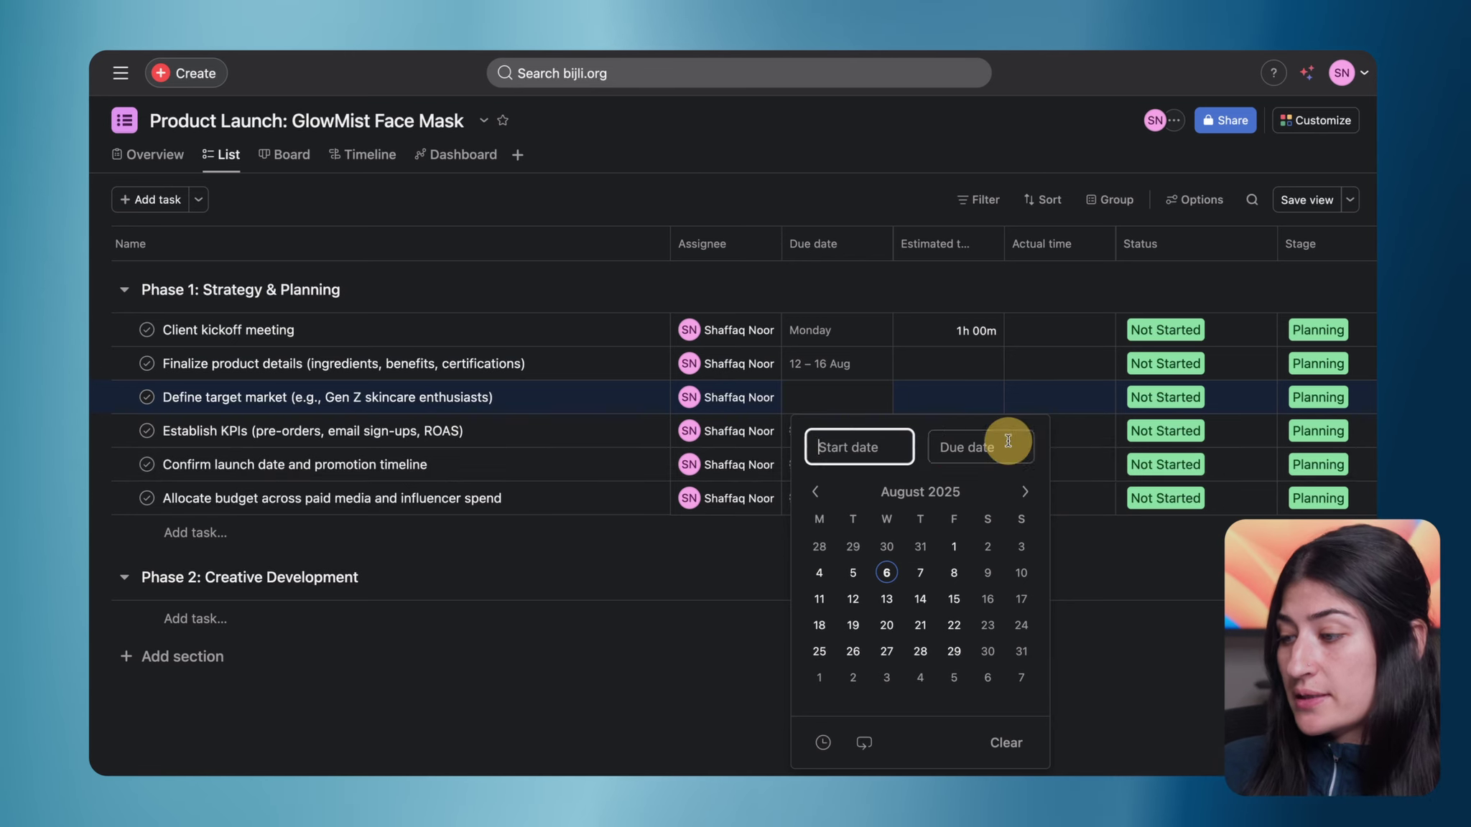
pyautogui.click(593, 691)
# Set the estimated time to 2 hours for Finalize product details and 3 hours for Define target market
pyautogui.click(951, 361)
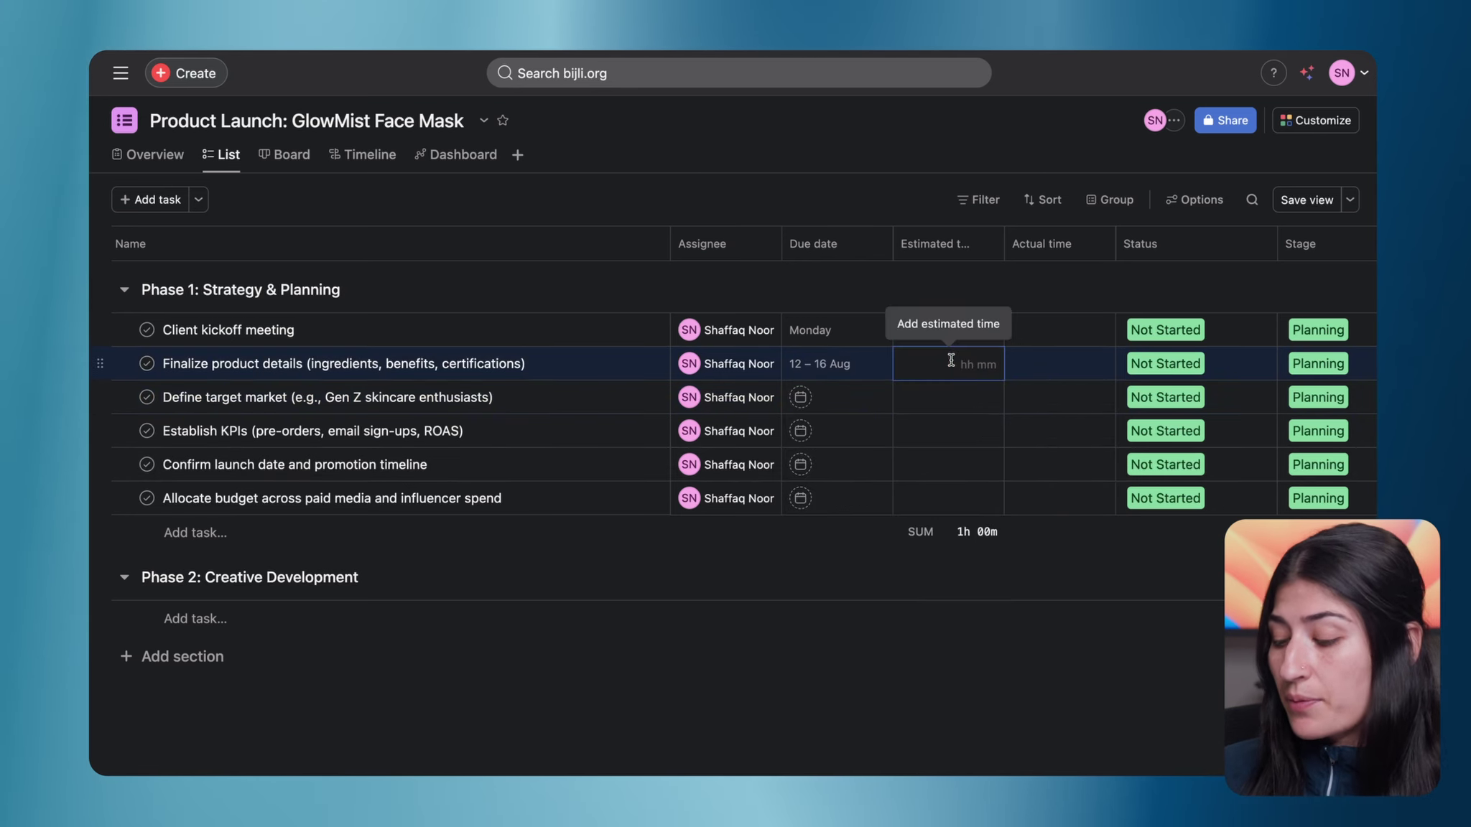
pyautogui.write('2')
pyautogui.click(958, 395)
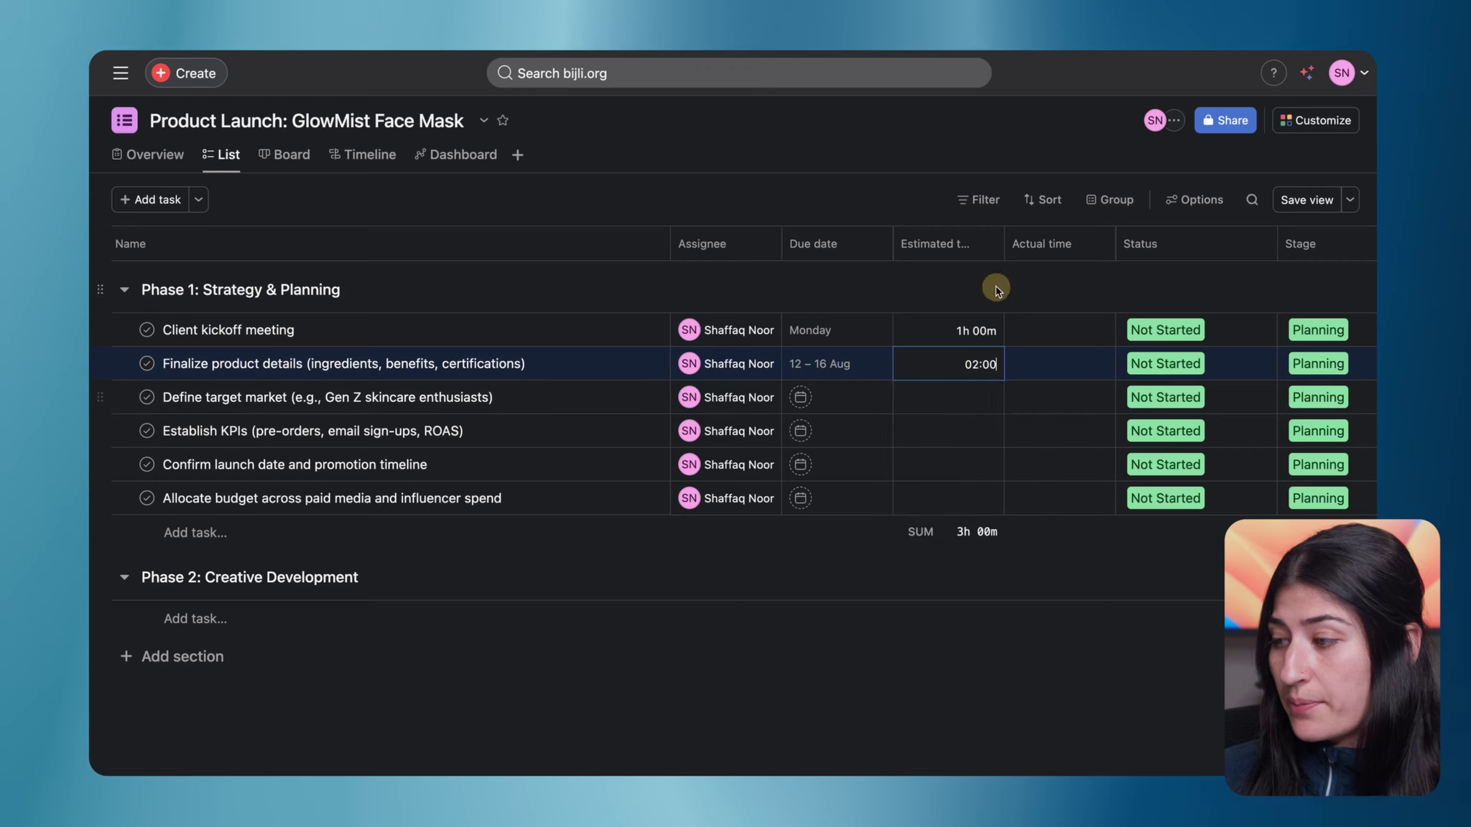
pyautogui.click(965, 406)
pyautogui.write('3')
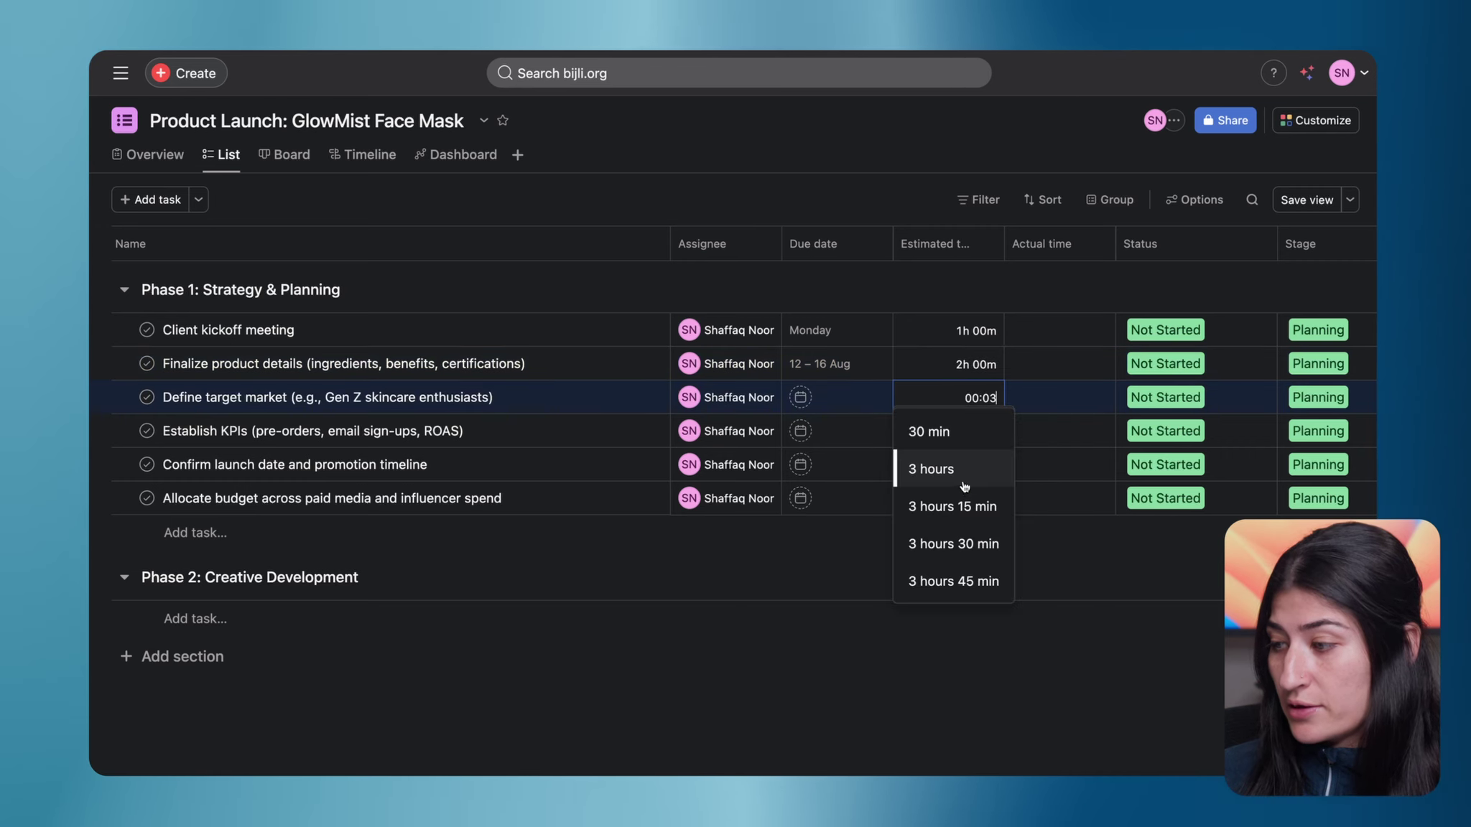
pyautogui.click(962, 470)
pyautogui.click(962, 602)
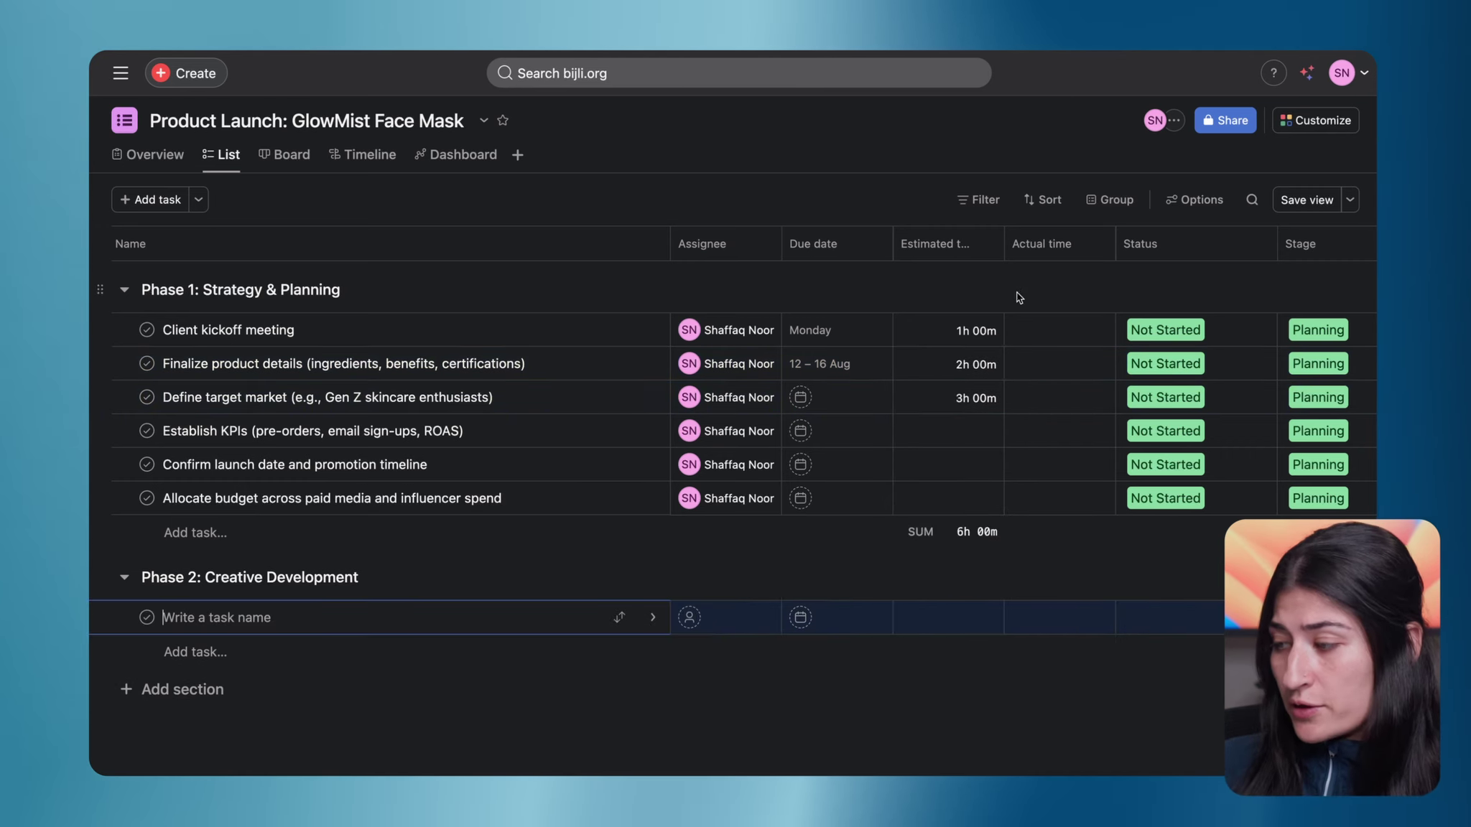
pyautogui.click(1048, 288)
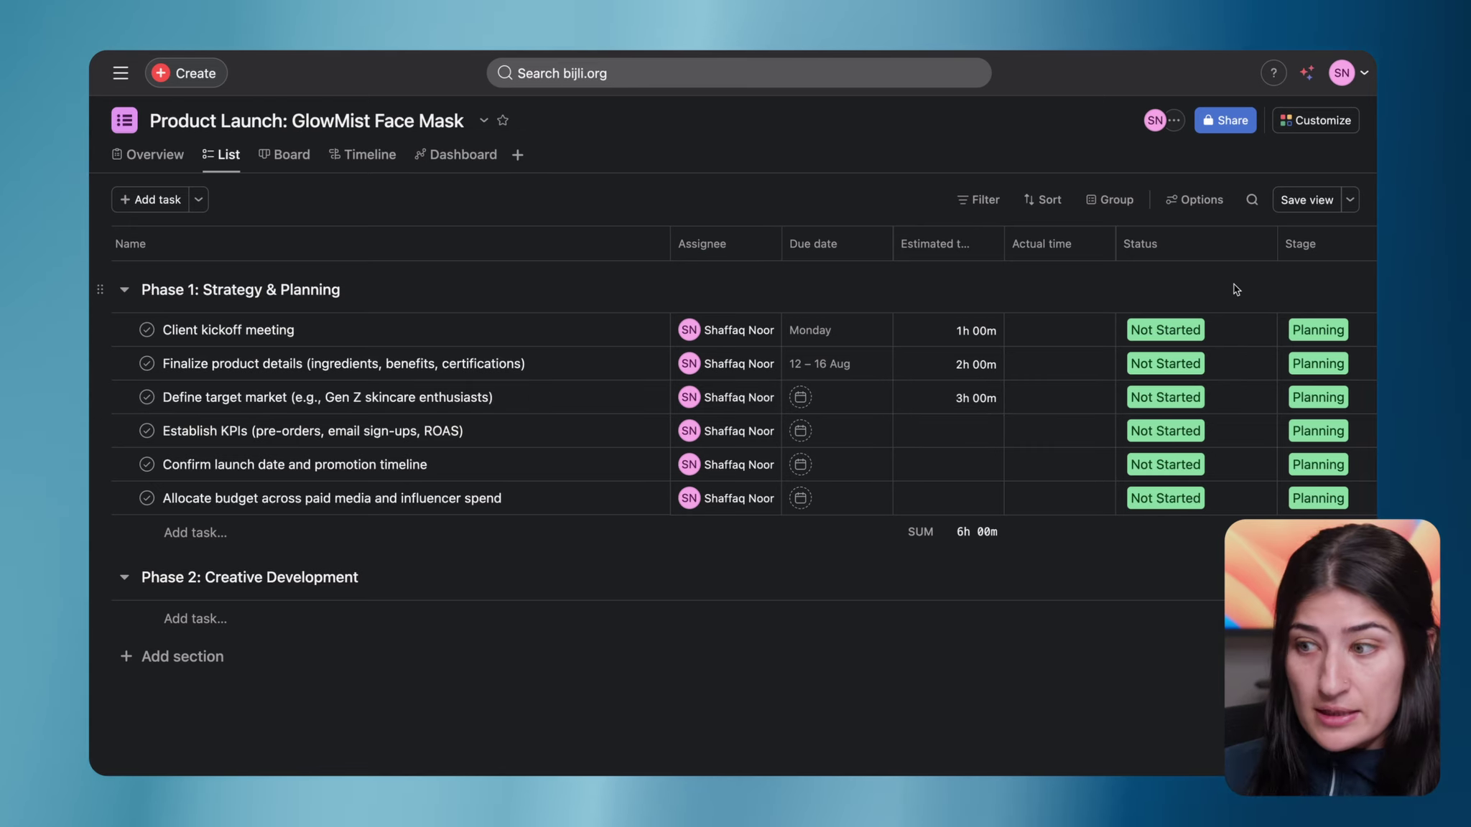
# Add a Blocking field to the project's task list
pyautogui.hscroll(-2, 951, 369)
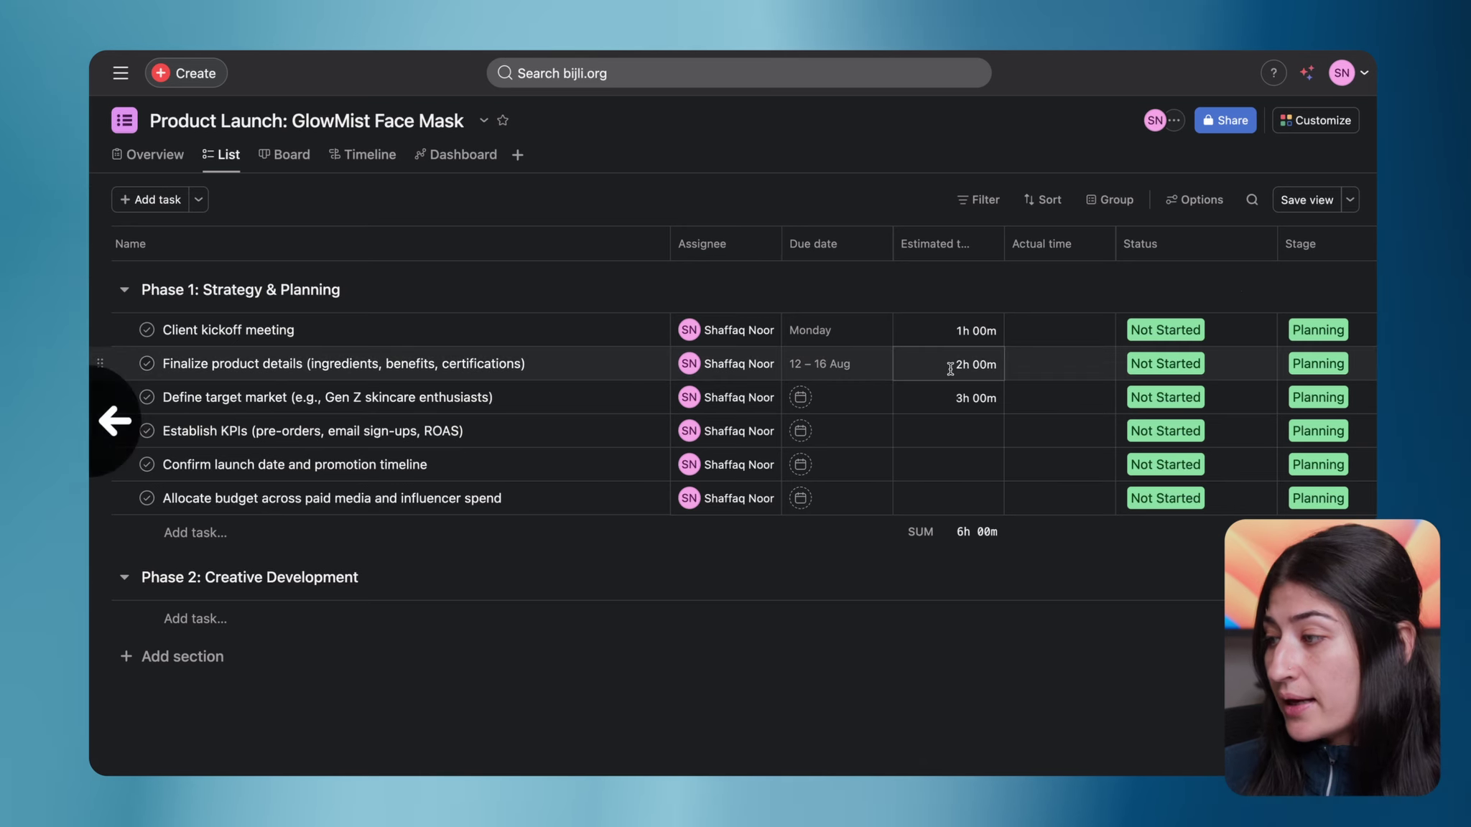
pyautogui.hscroll(4, 890, 352)
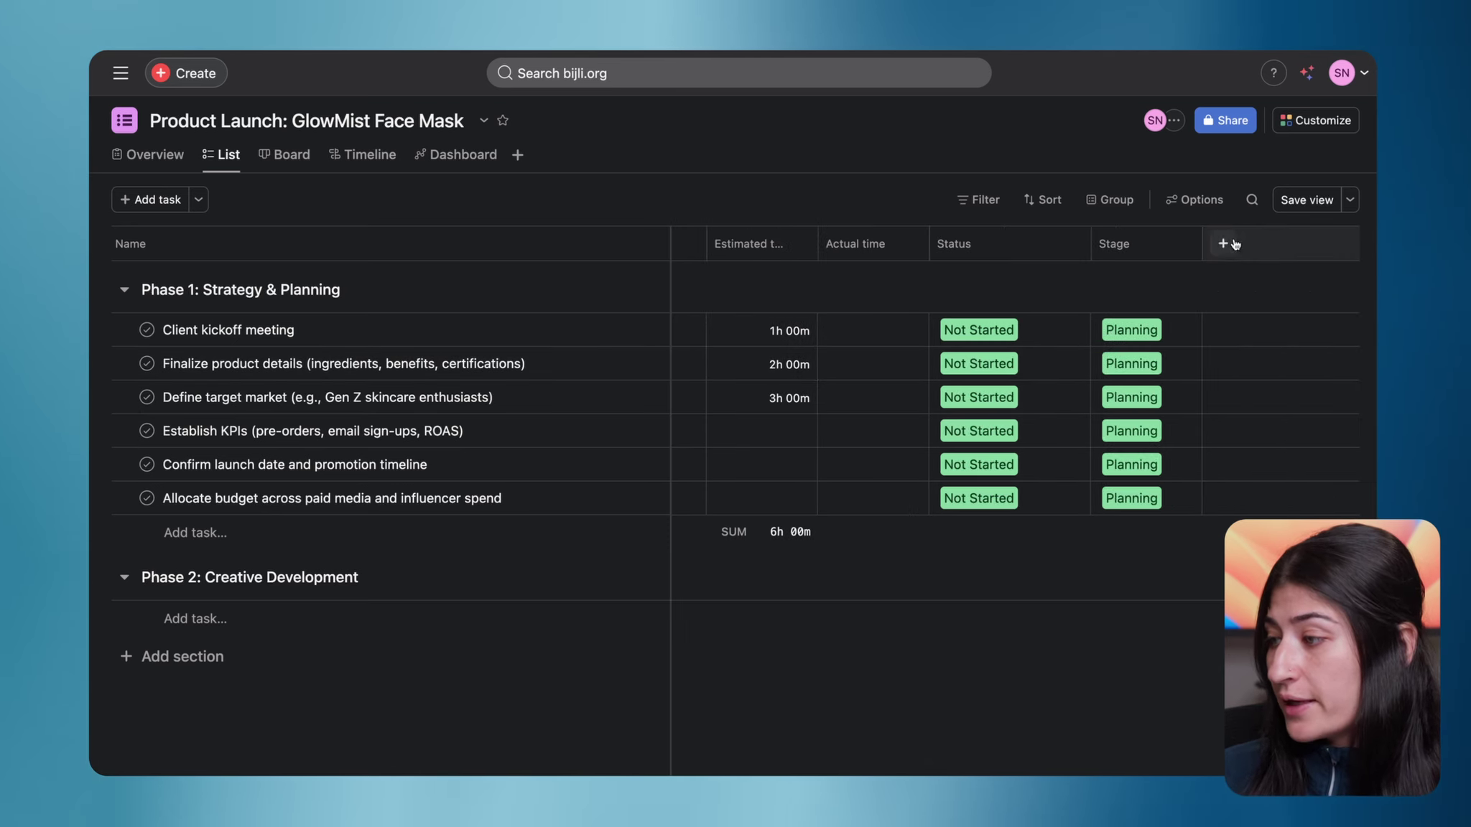
pyautogui.click(1233, 239)
pyautogui.write('bloc')
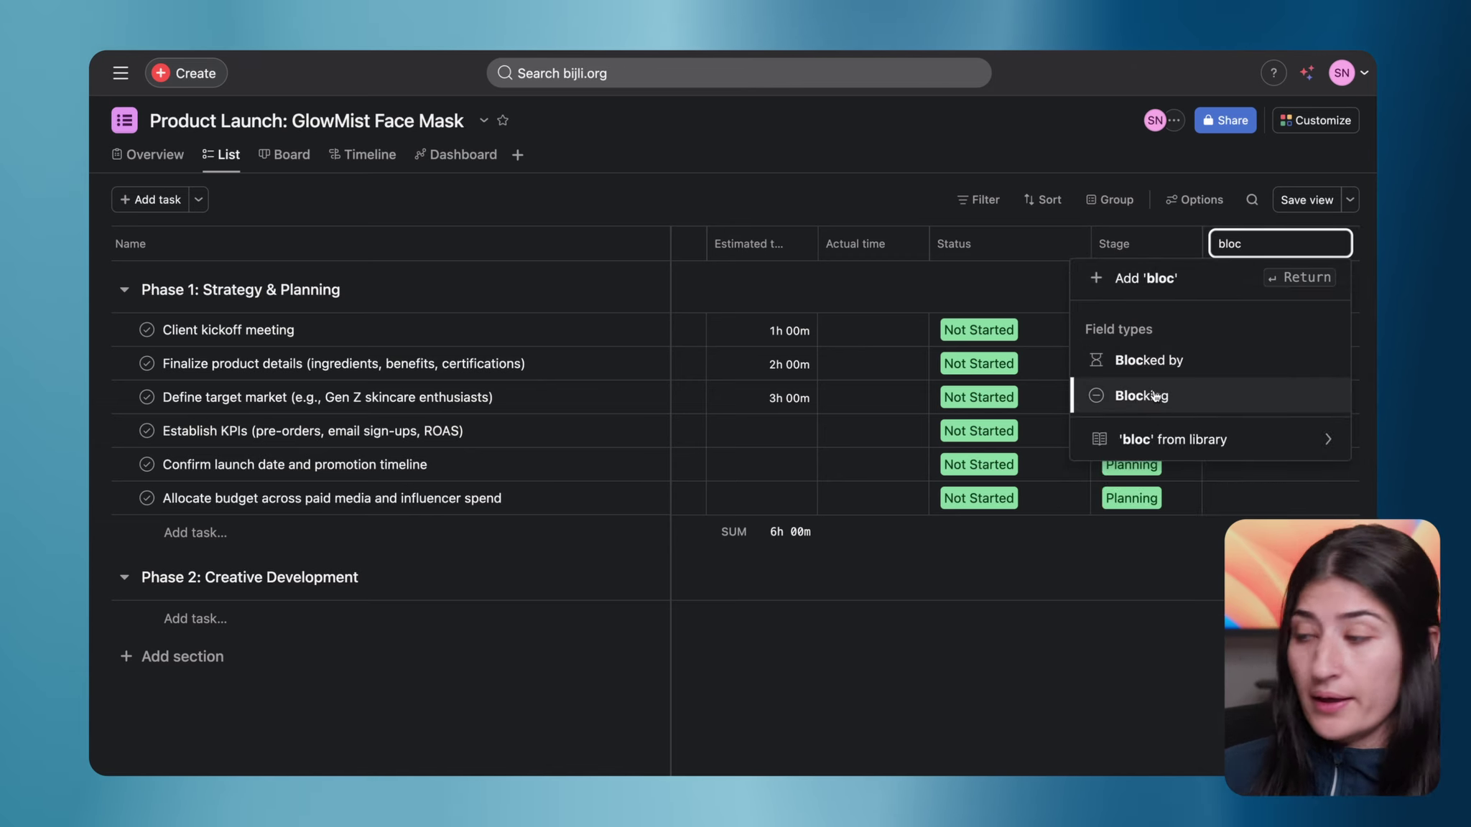
pyautogui.click(1154, 395)
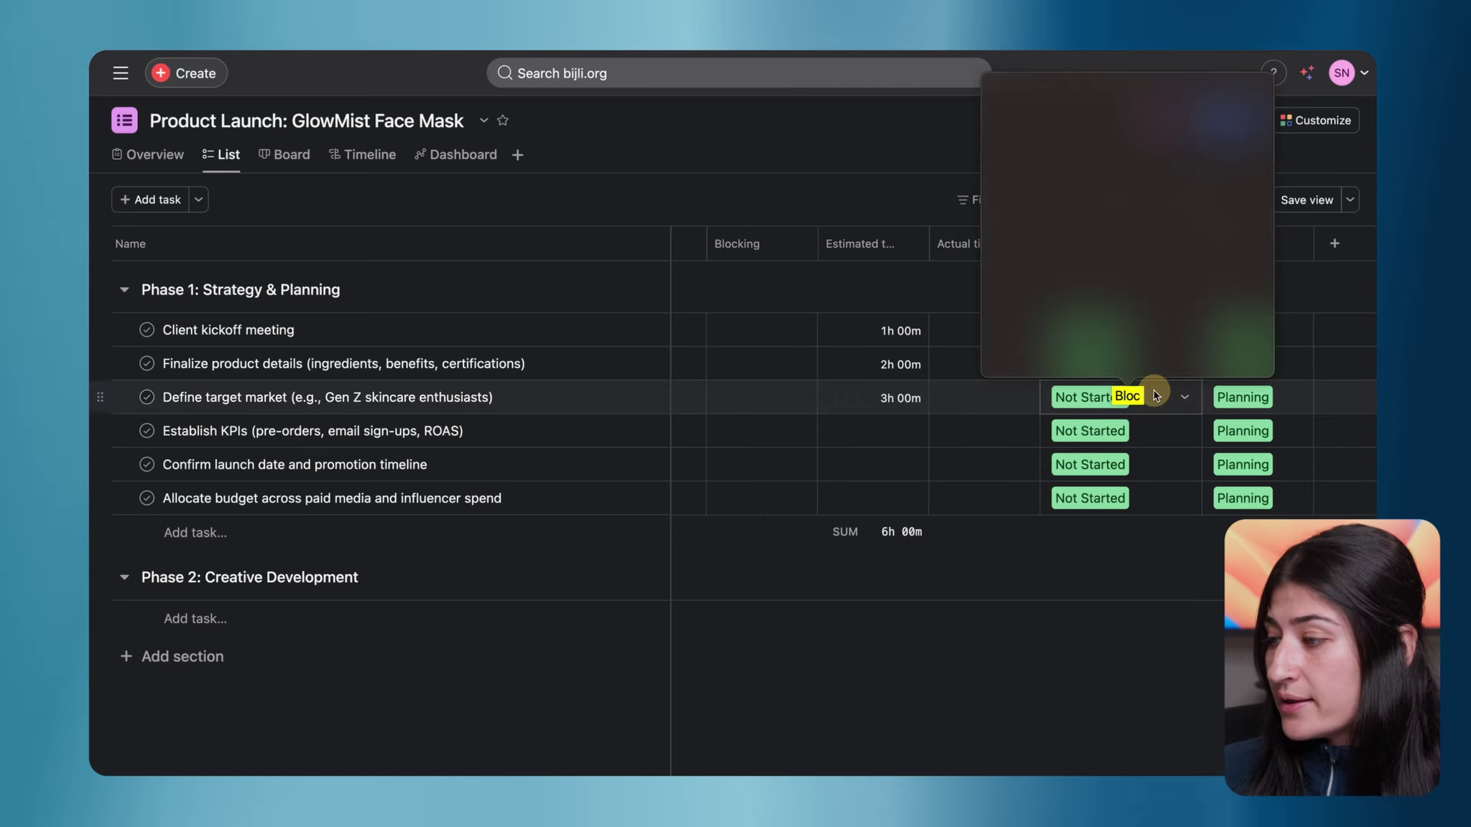
pyautogui.click(1022, 665)
# Set the Client kickoff meeting as blocking the Finalize product details task in this project
pyautogui.hscroll(-5, 985, 588)
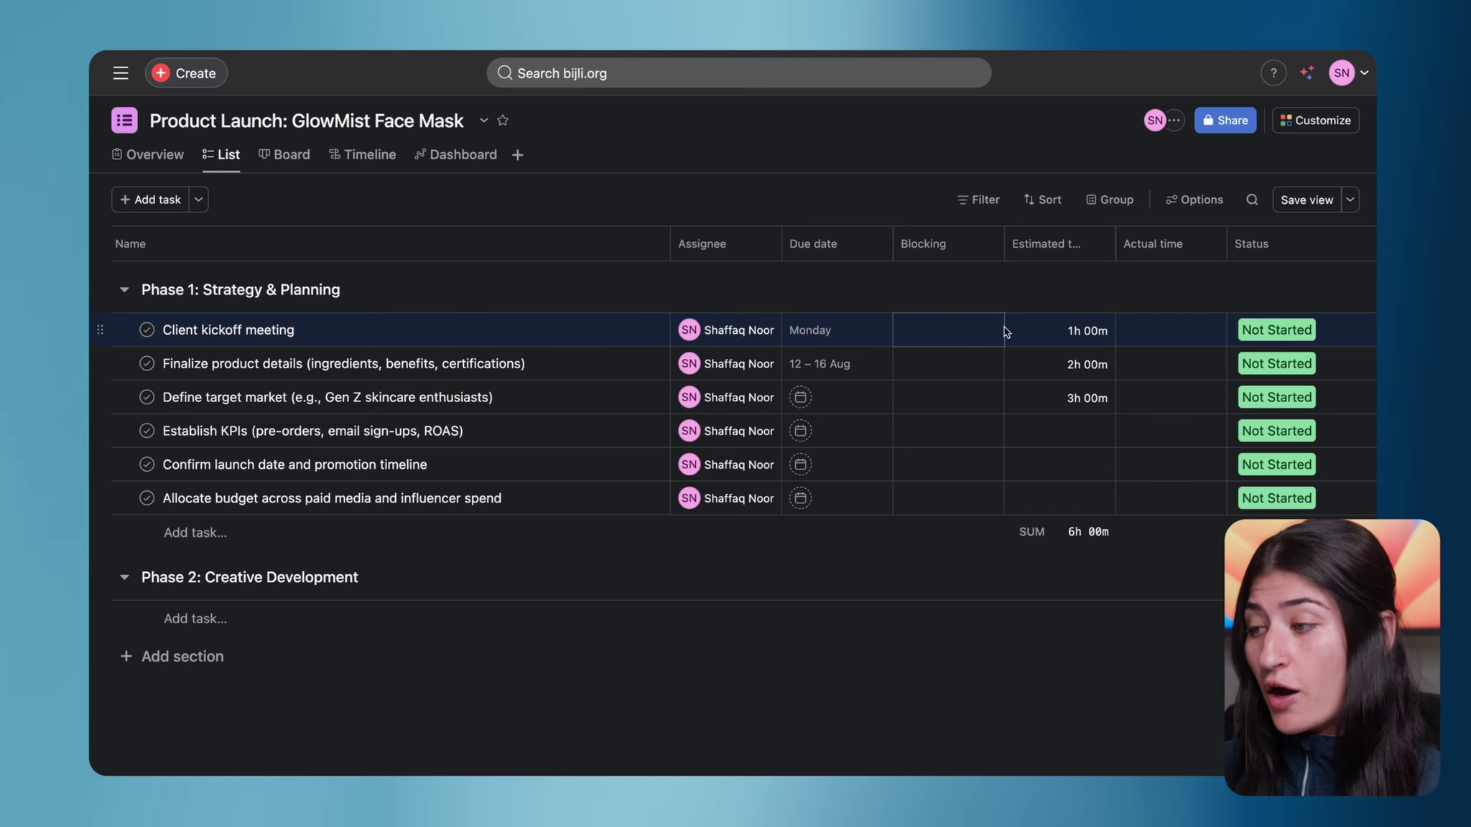
pyautogui.click(953, 326)
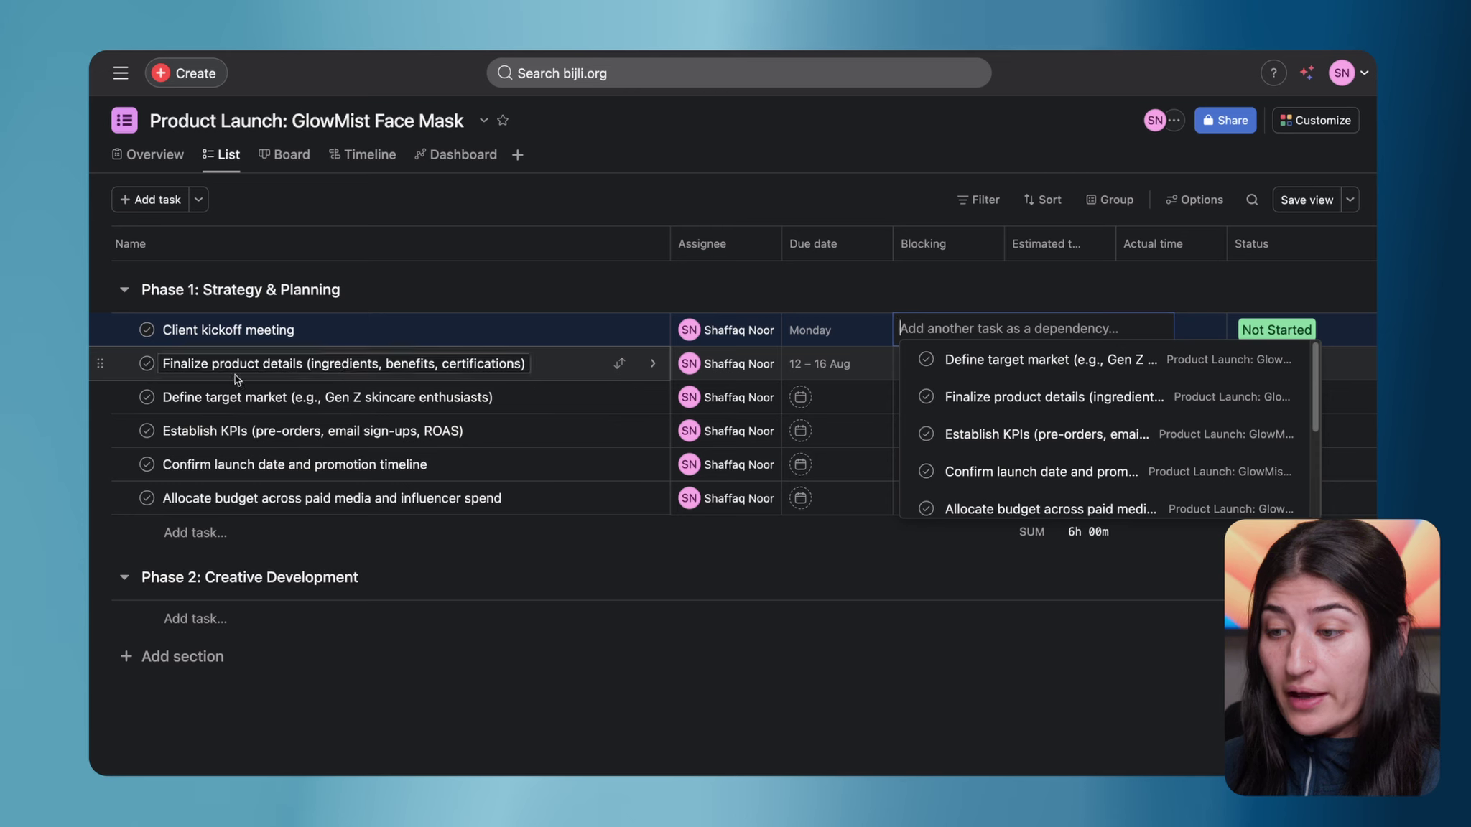
pyautogui.write('final')
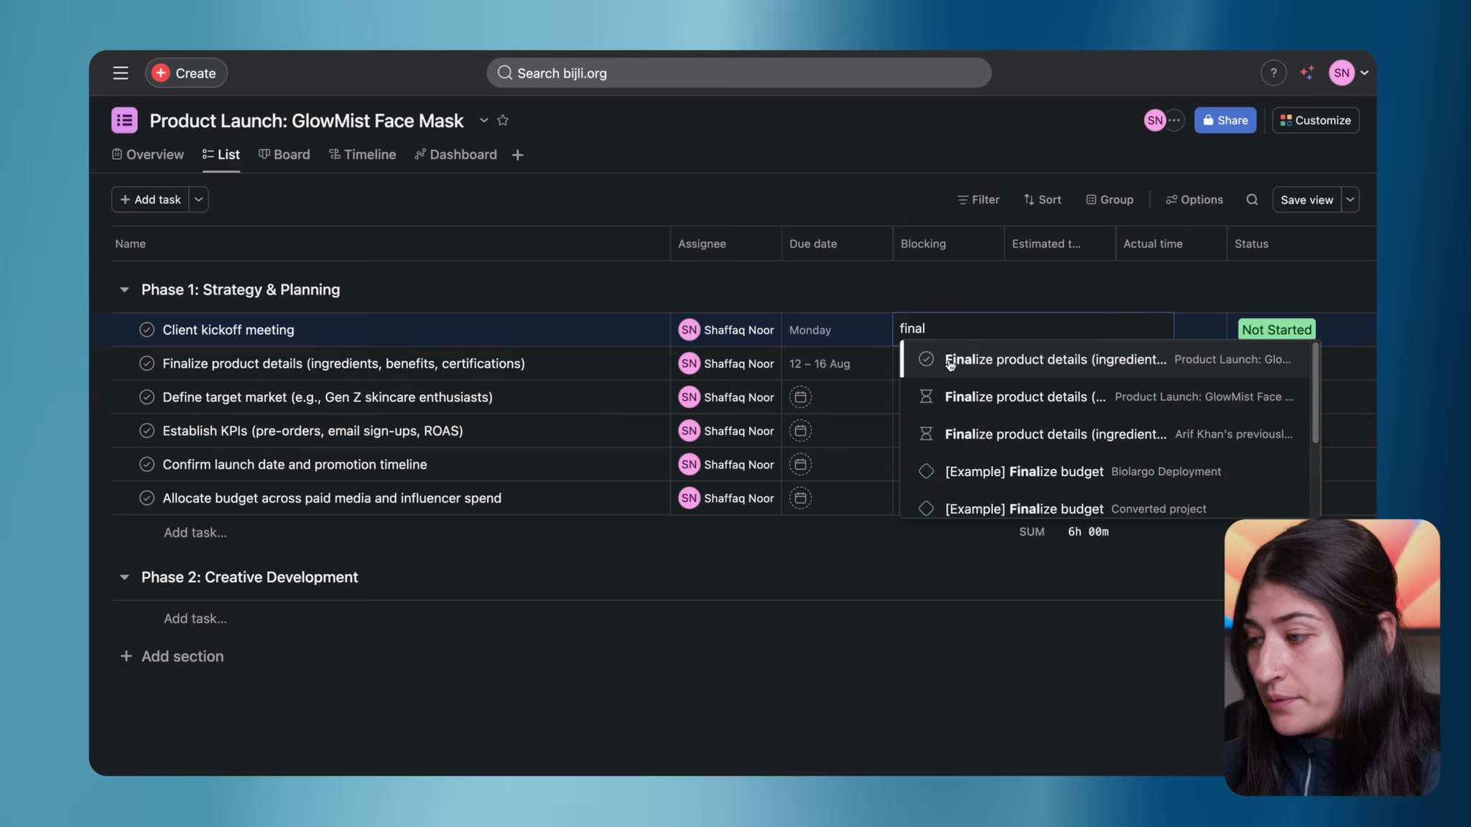
pyautogui.click(946, 361)
pyautogui.click(841, 727)
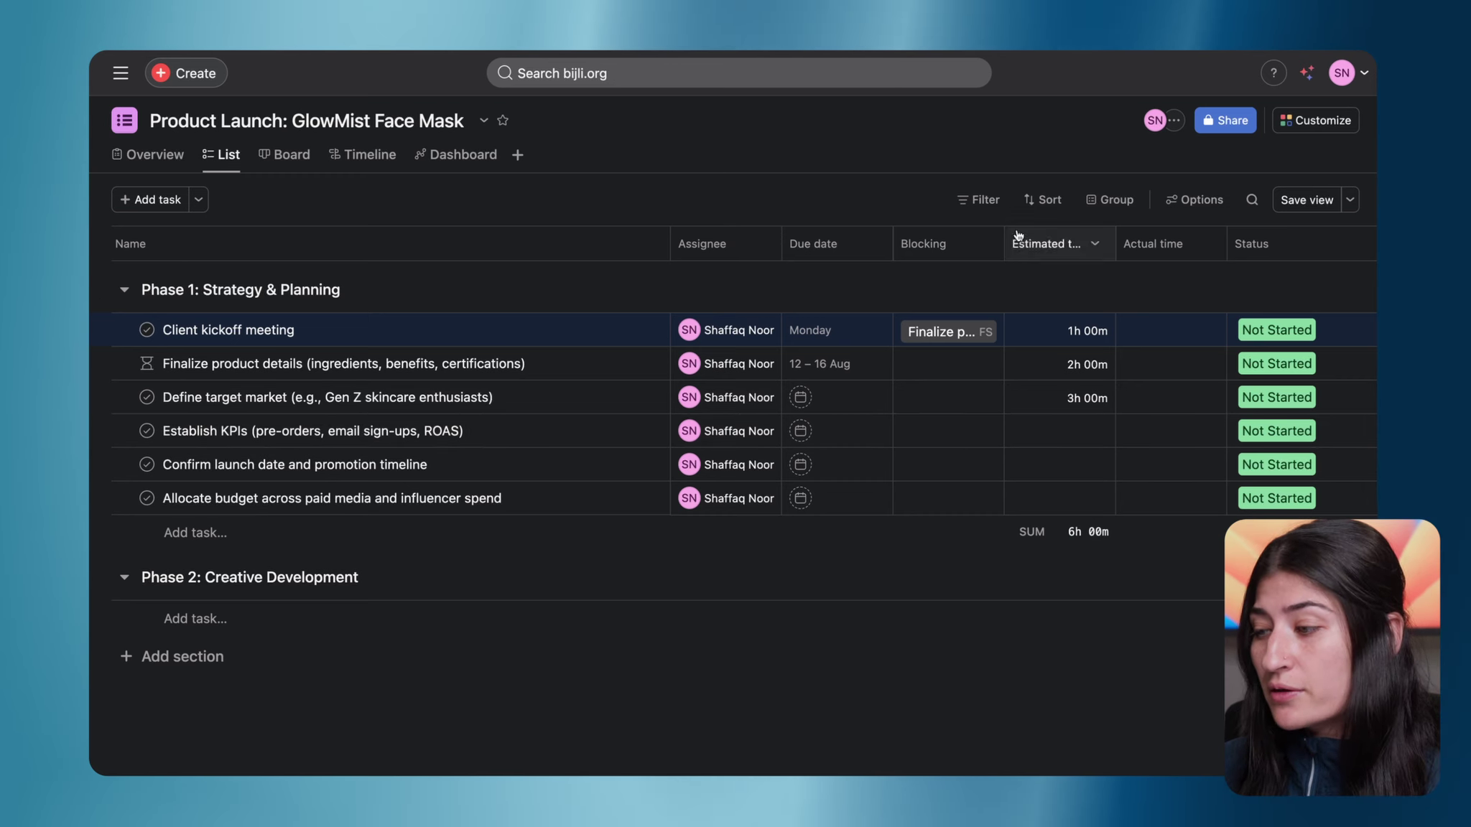
# Check the new dependency on the project timeline, and return to the task list to open the Define target market task's date
pyautogui.click(360, 155)
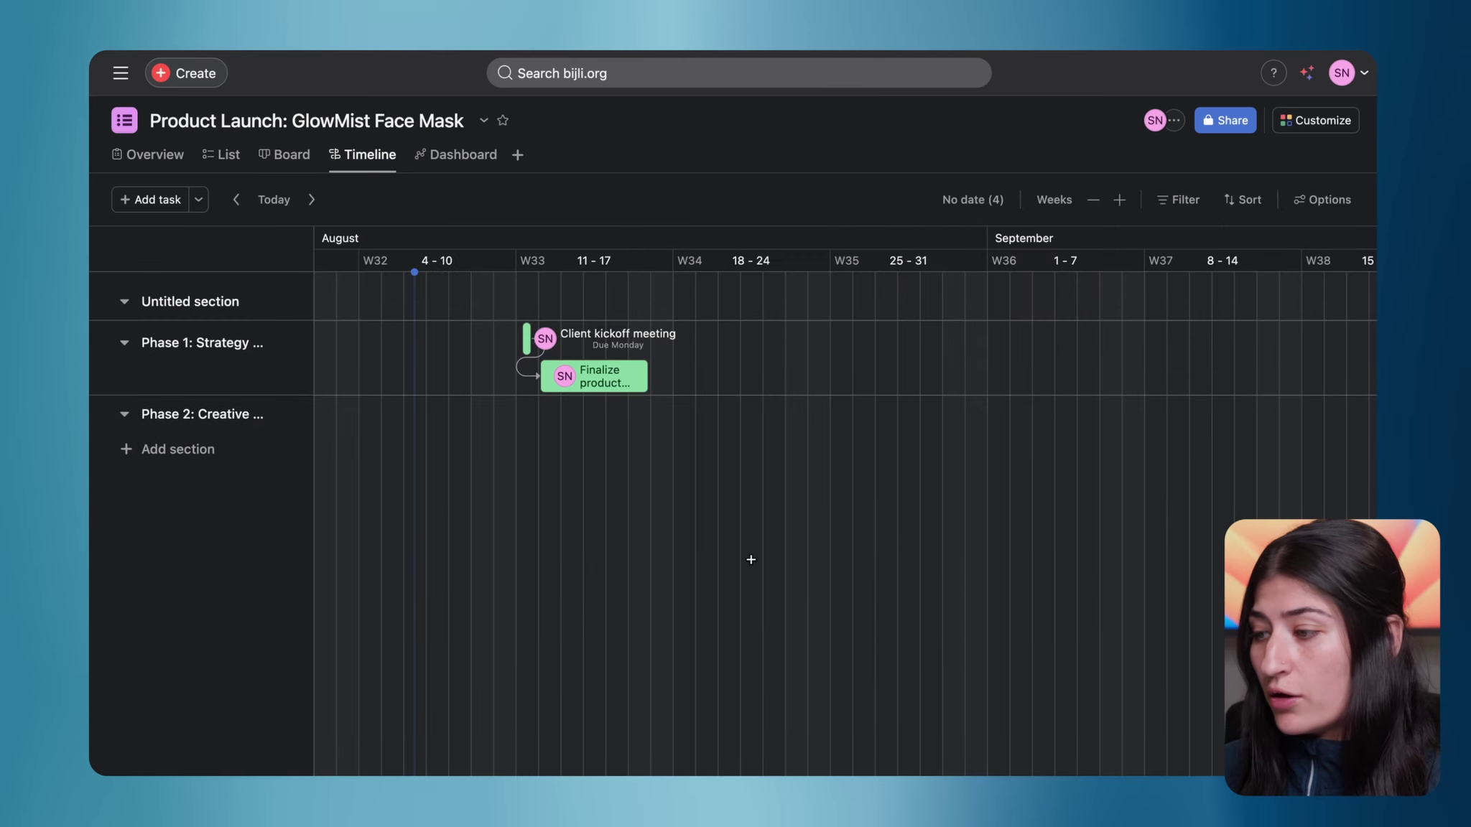
pyautogui.click(220, 156)
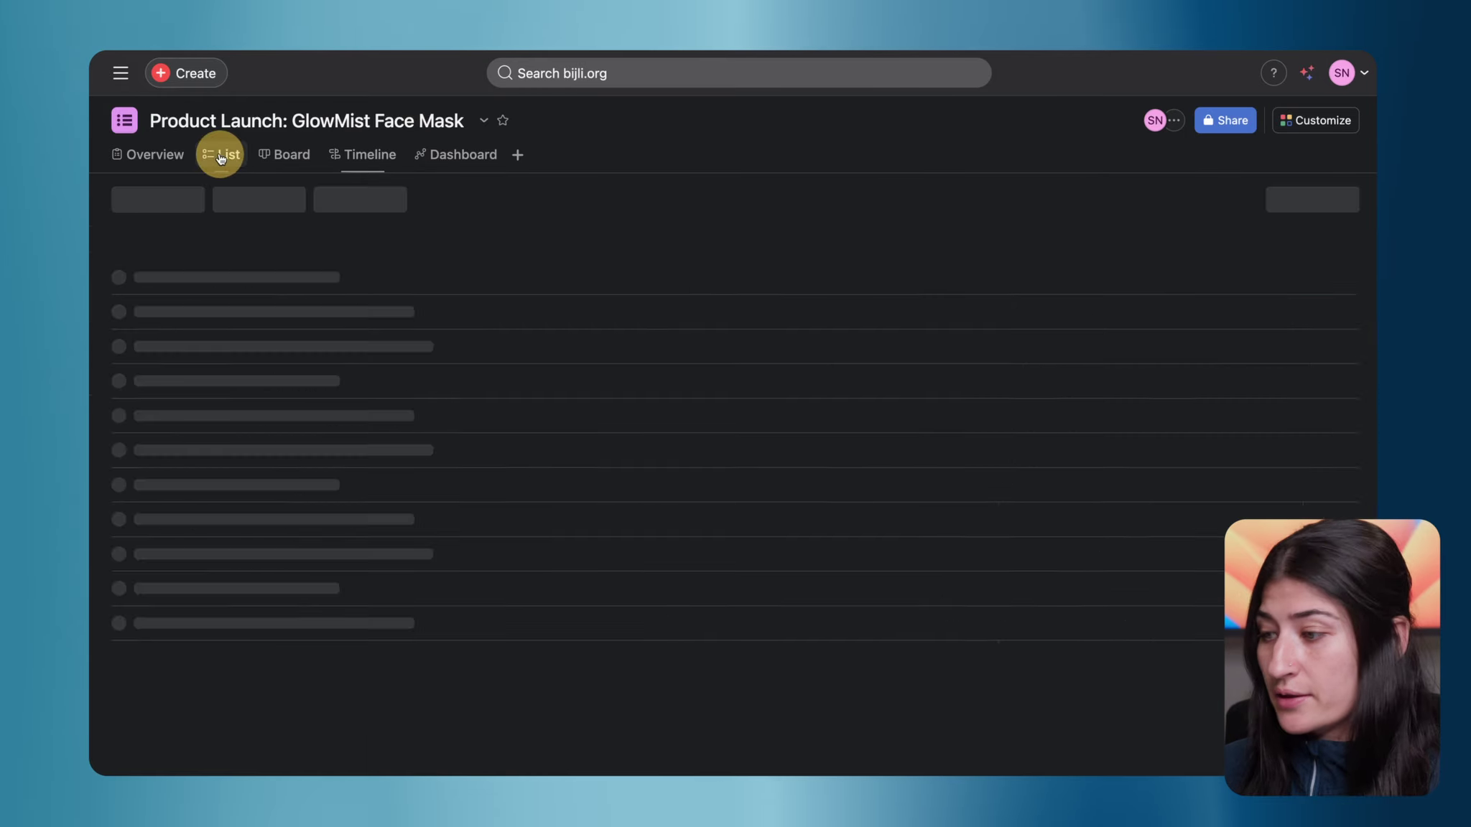
pyautogui.click(794, 397)
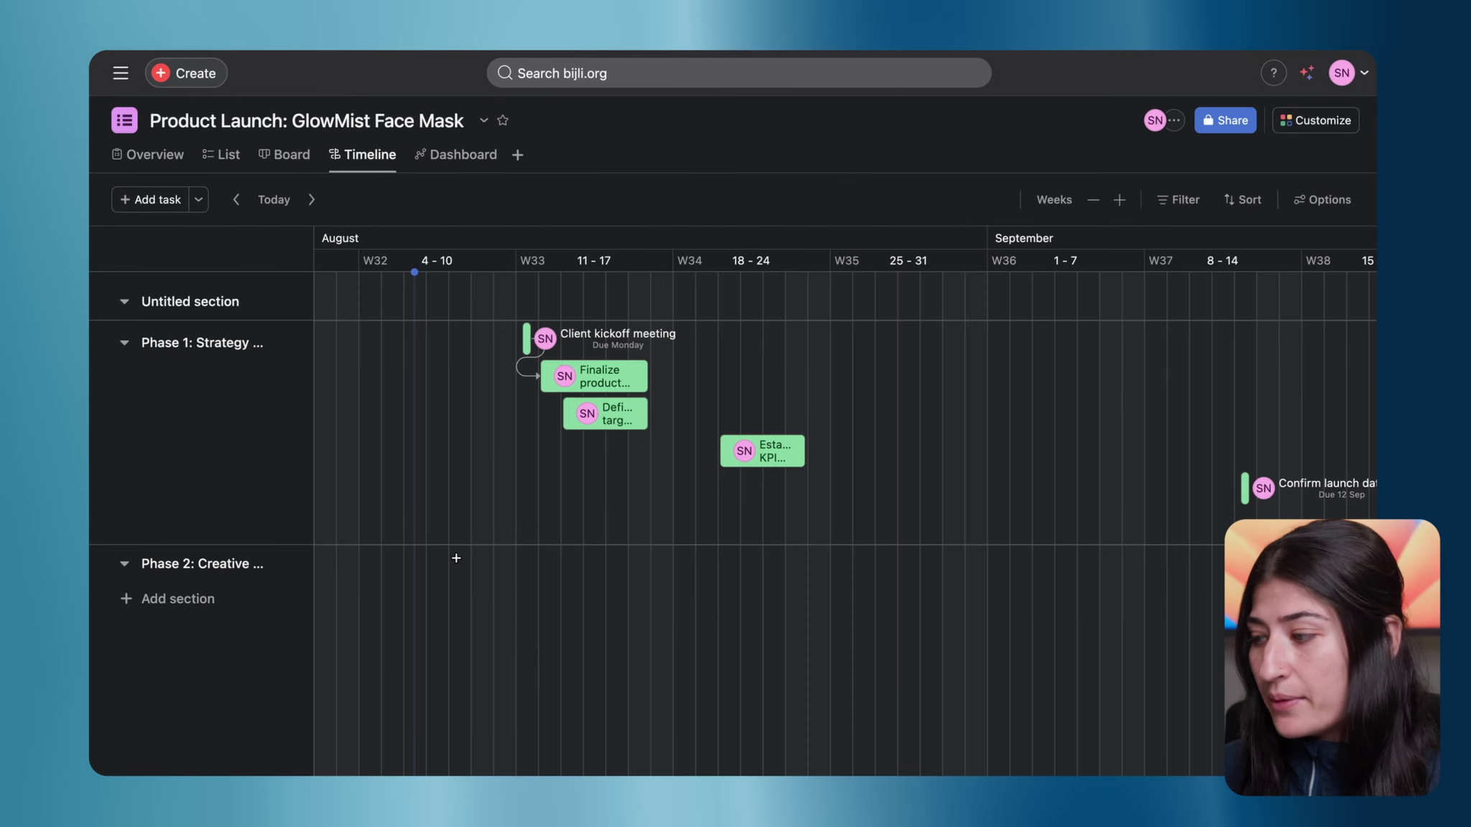
# Review the scheduled Phase 1 tasks on the timeline at the Months scale, and return the scale to Weeks
pyautogui.hscroll(-1, 961, 490)
pyautogui.hscroll(5, 961, 490)
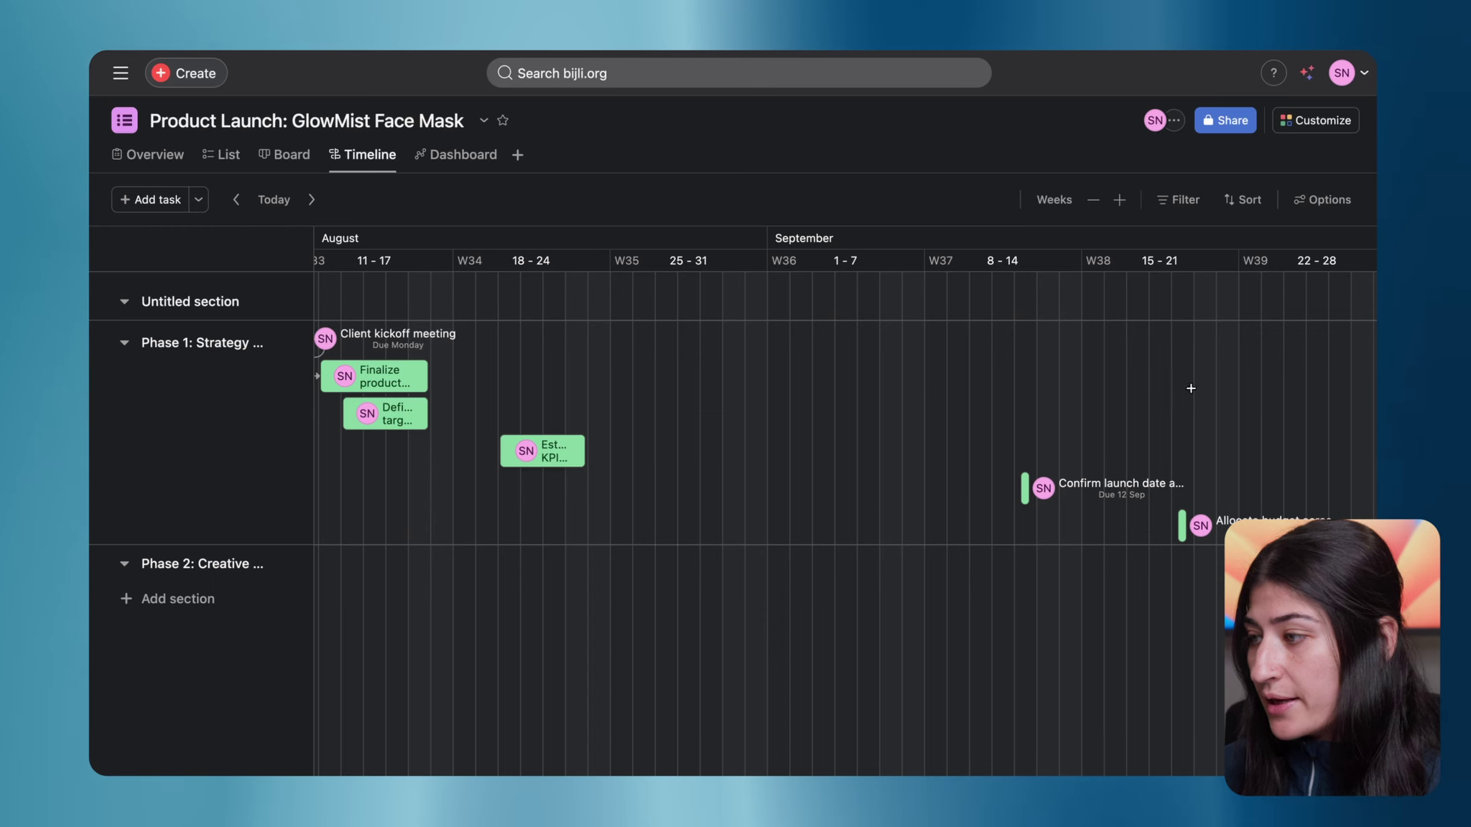
pyautogui.click(1092, 203)
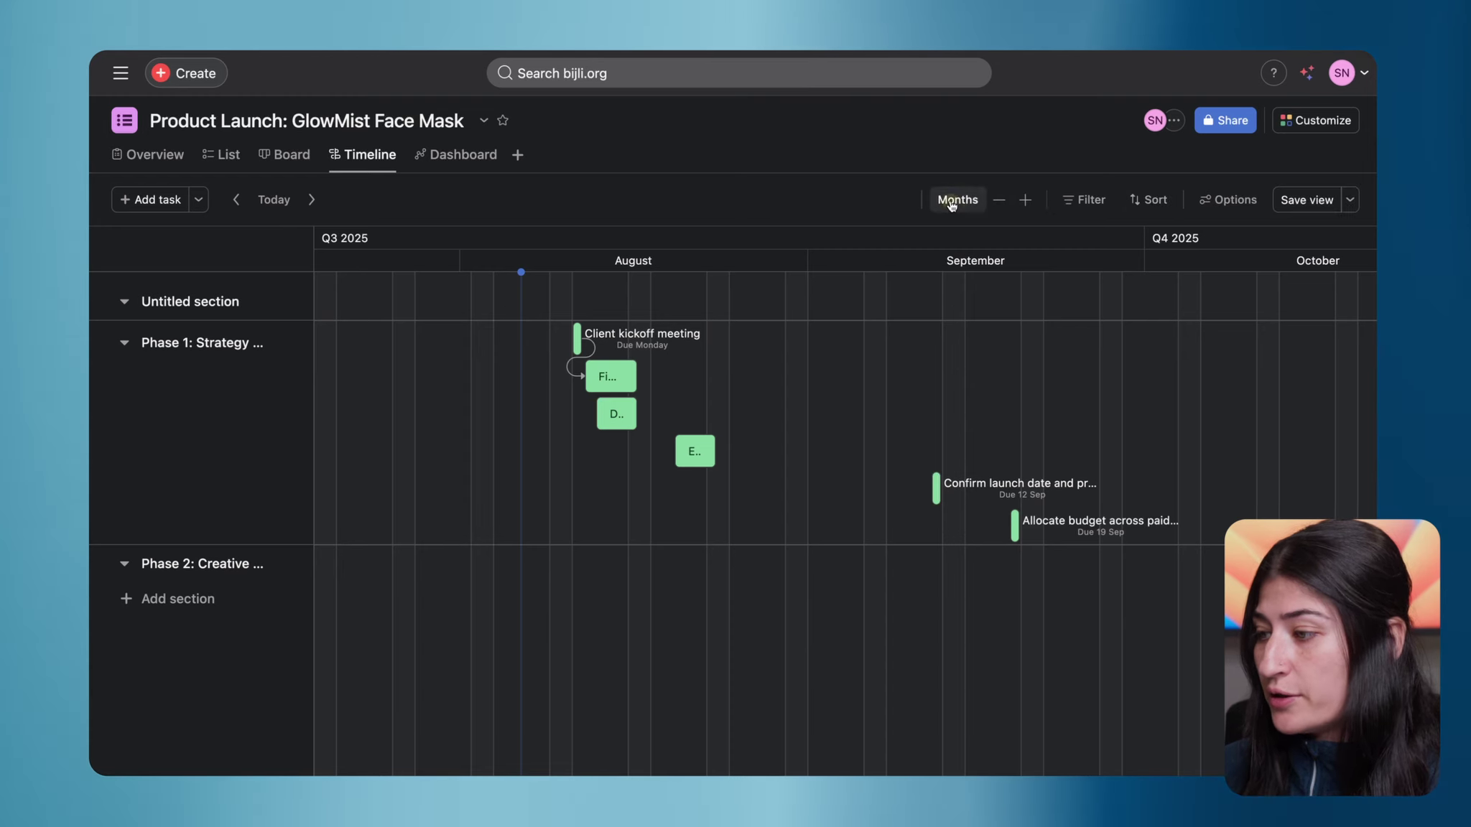
pyautogui.click(951, 202)
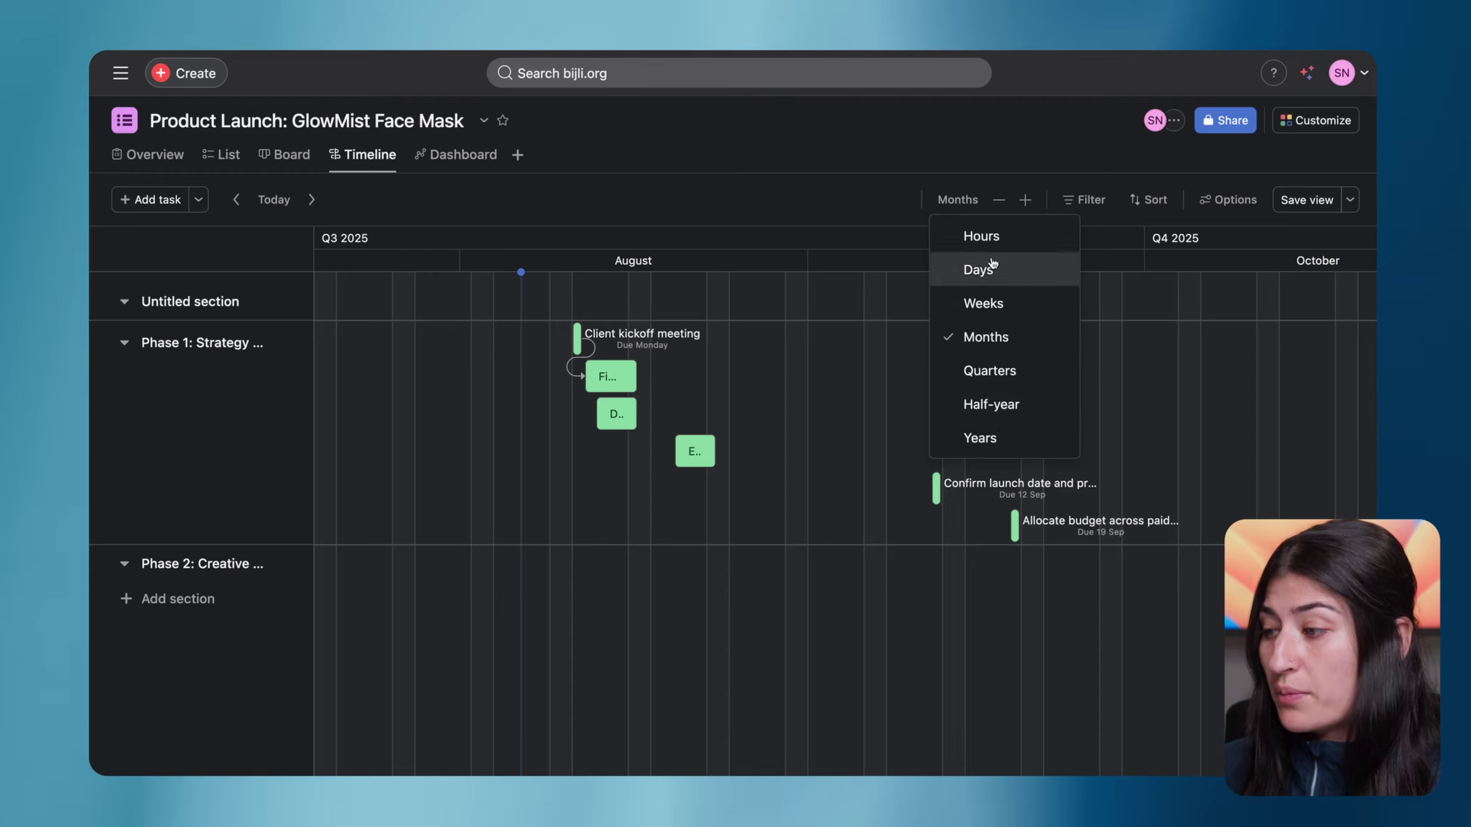
pyautogui.click(1023, 297)
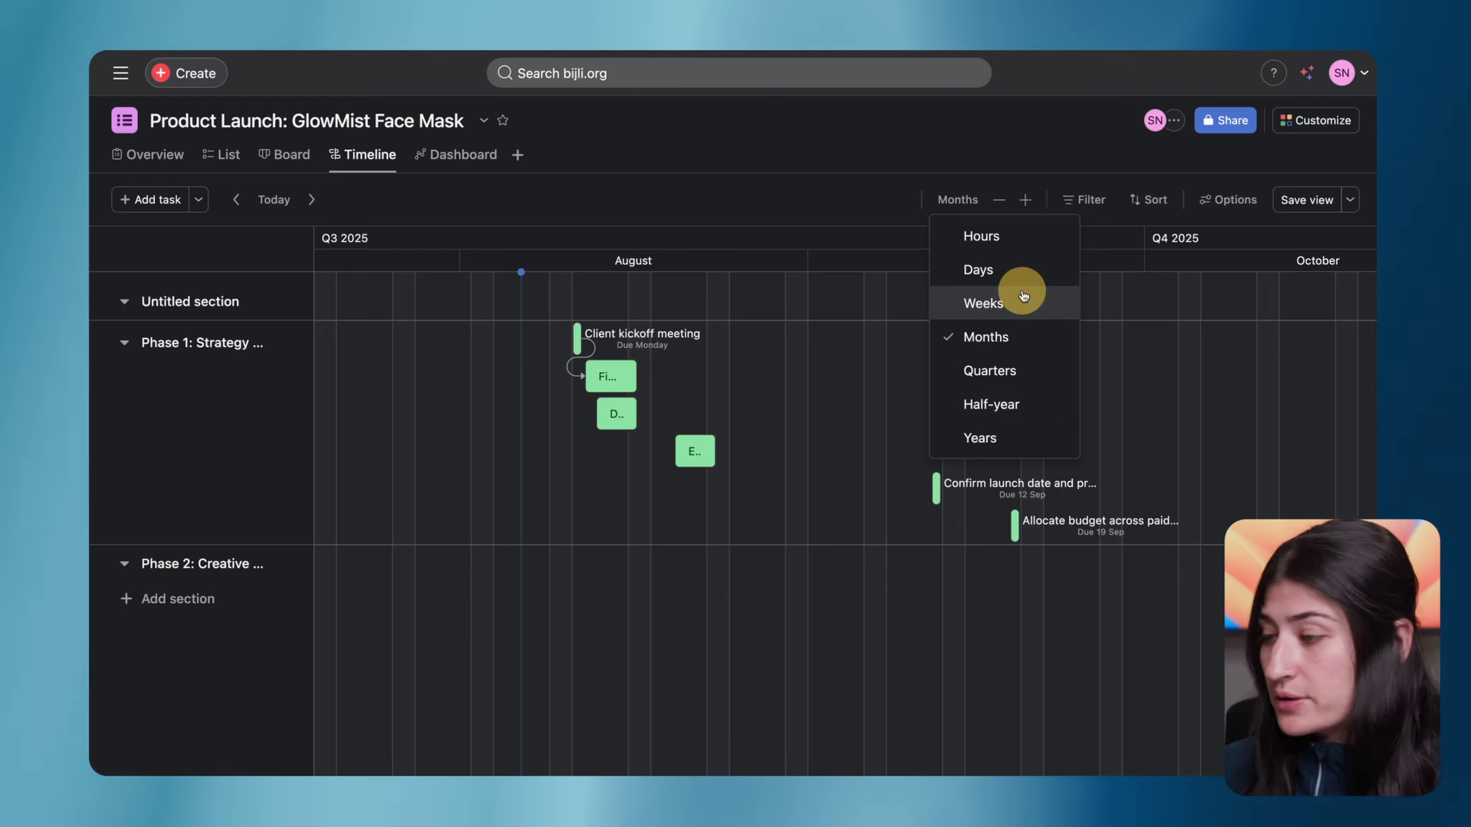
pyautogui.hscroll(-3, 508, 398)
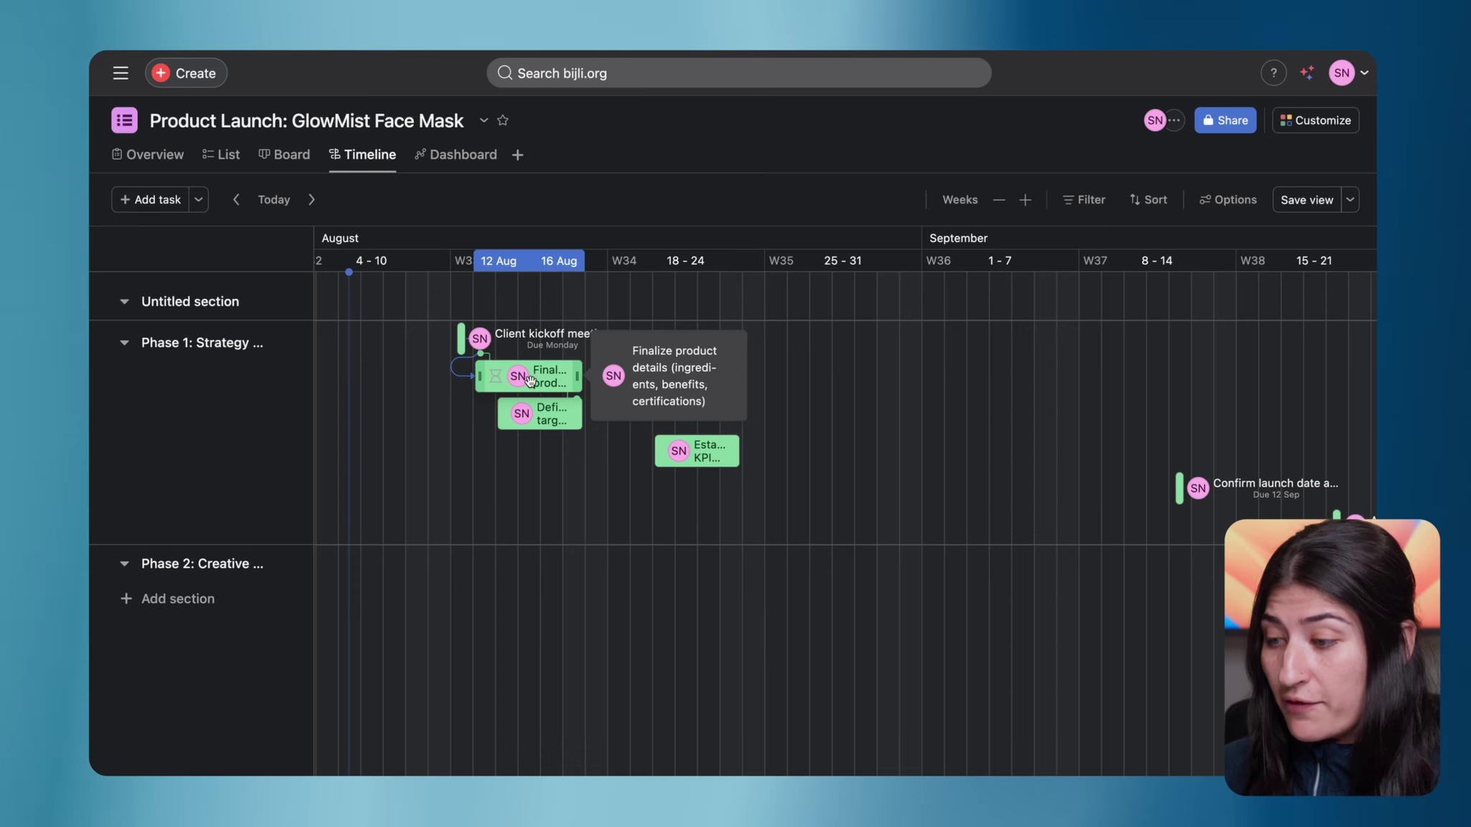
# Reschedule Define target market to 17–20 Aug and Establish KPIs to 22–25 Aug, chaining them as dependents after Finalize product details
pyautogui.moveTo(544, 417); pyautogui.dragTo(634, 416)
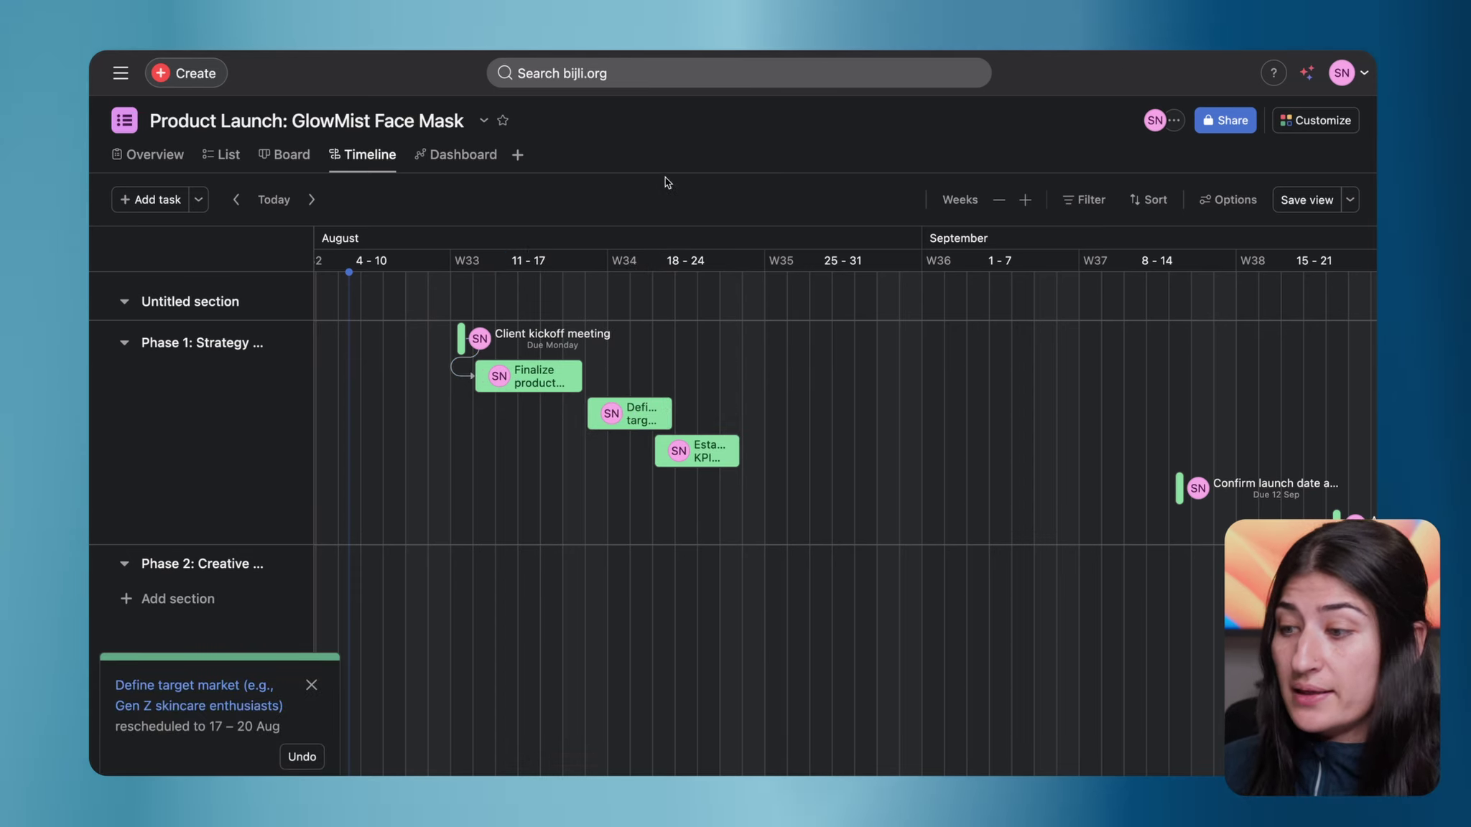
pyautogui.moveTo(577, 399); pyautogui.dragTo(599, 415)
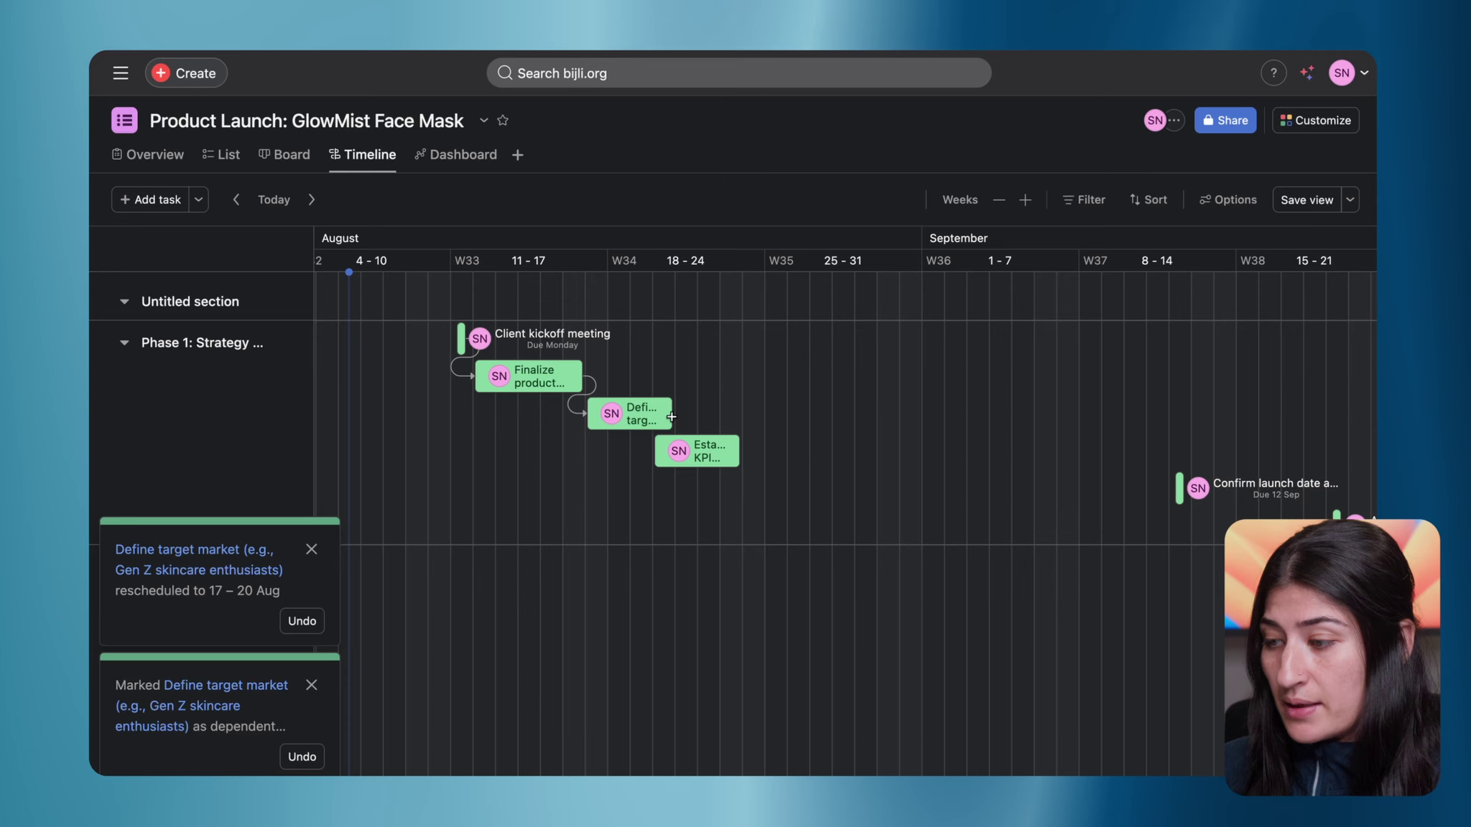
pyautogui.moveTo(667, 432); pyautogui.dragTo(718, 450)
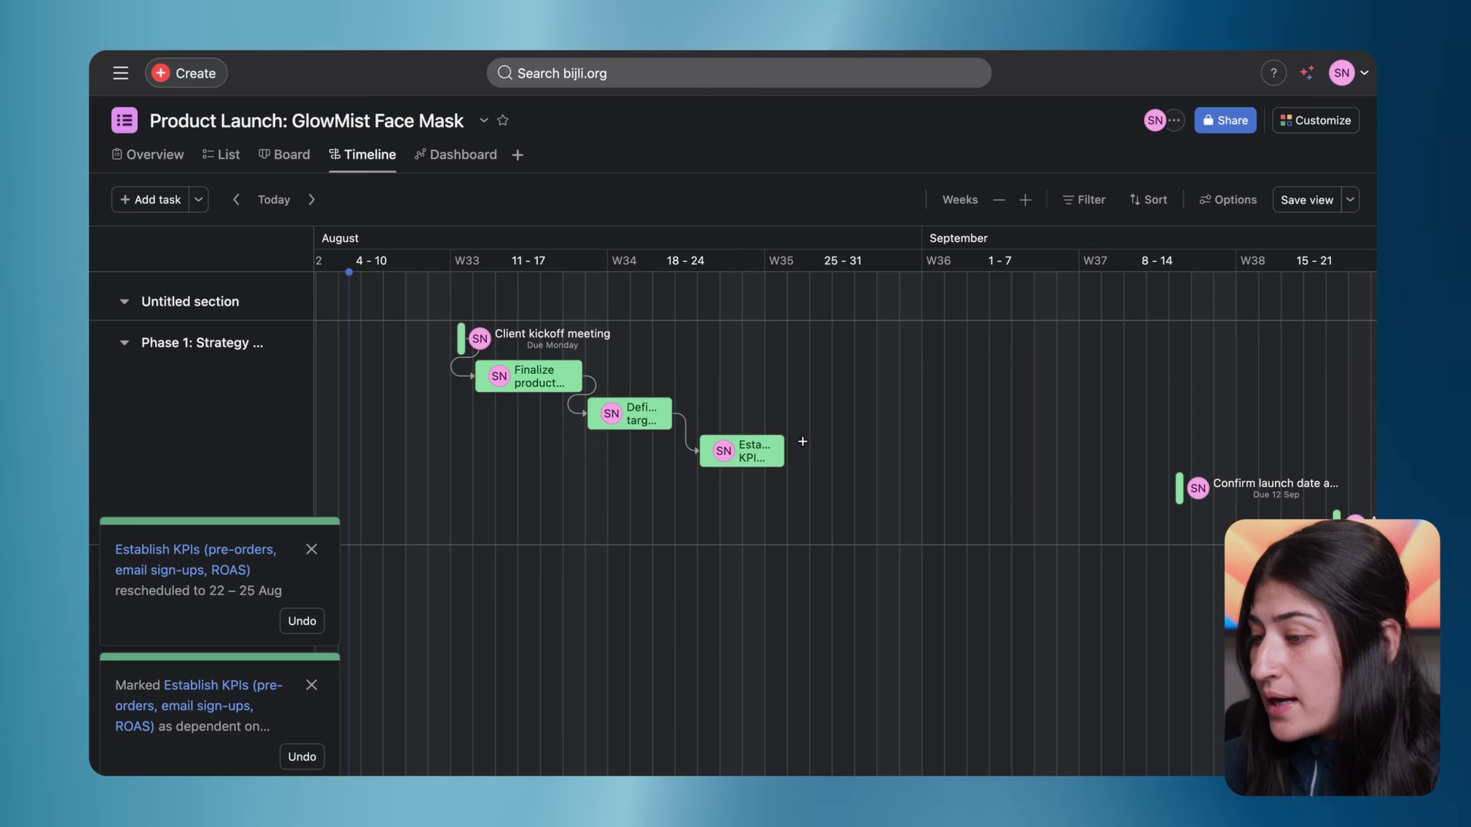
# Chain Confirm launch date and Allocate budget as dependents after Establish KPIs, rescheduling them to 26–30 Aug and 1–6 Sep
pyautogui.moveTo(788, 451); pyautogui.dragTo(1090, 494)
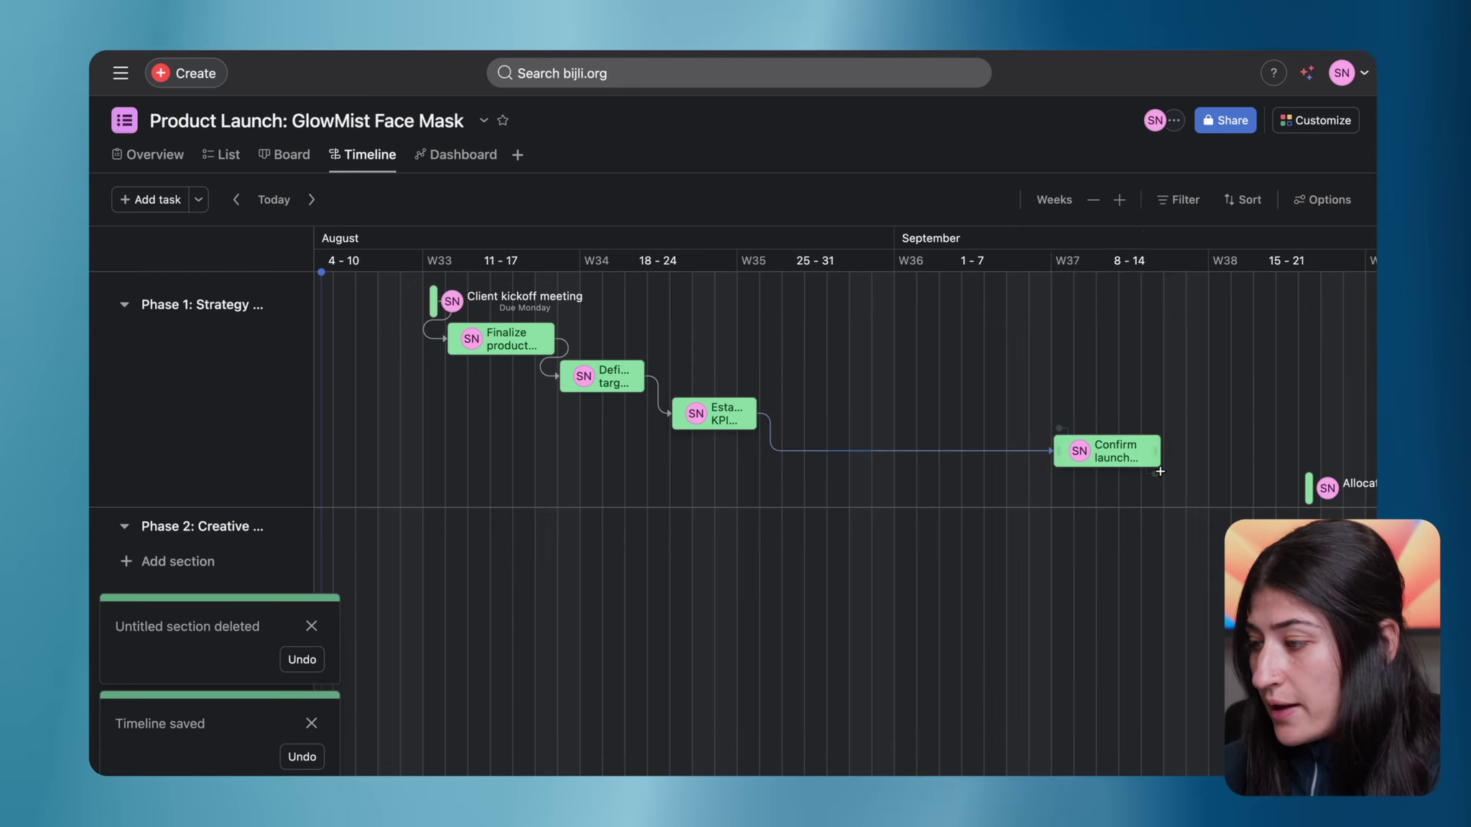
pyautogui.moveTo(1156, 478)
pyautogui.mouseDown()
pyautogui.moveTo(1313, 483)
pyautogui.moveTo(1135, 489)
pyautogui.mouseUp()
pyautogui.moveTo(1062, 451); pyautogui.dragTo(776, 450)
pyautogui.moveTo(1214, 483); pyautogui.dragTo(930, 481)
pyautogui.hscroll(1, 657, 419)
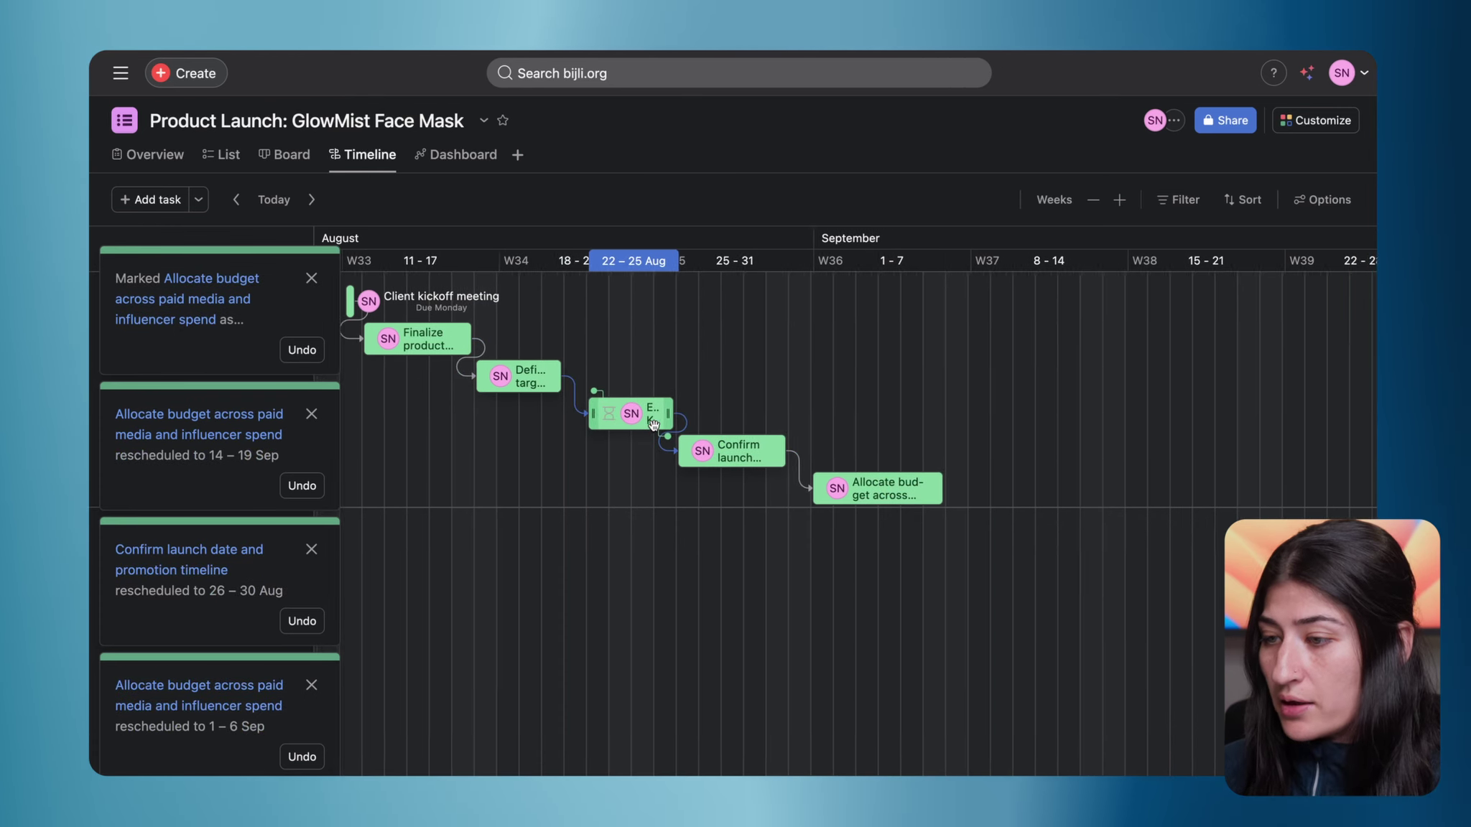
pyautogui.hscroll(-1, 659, 419)
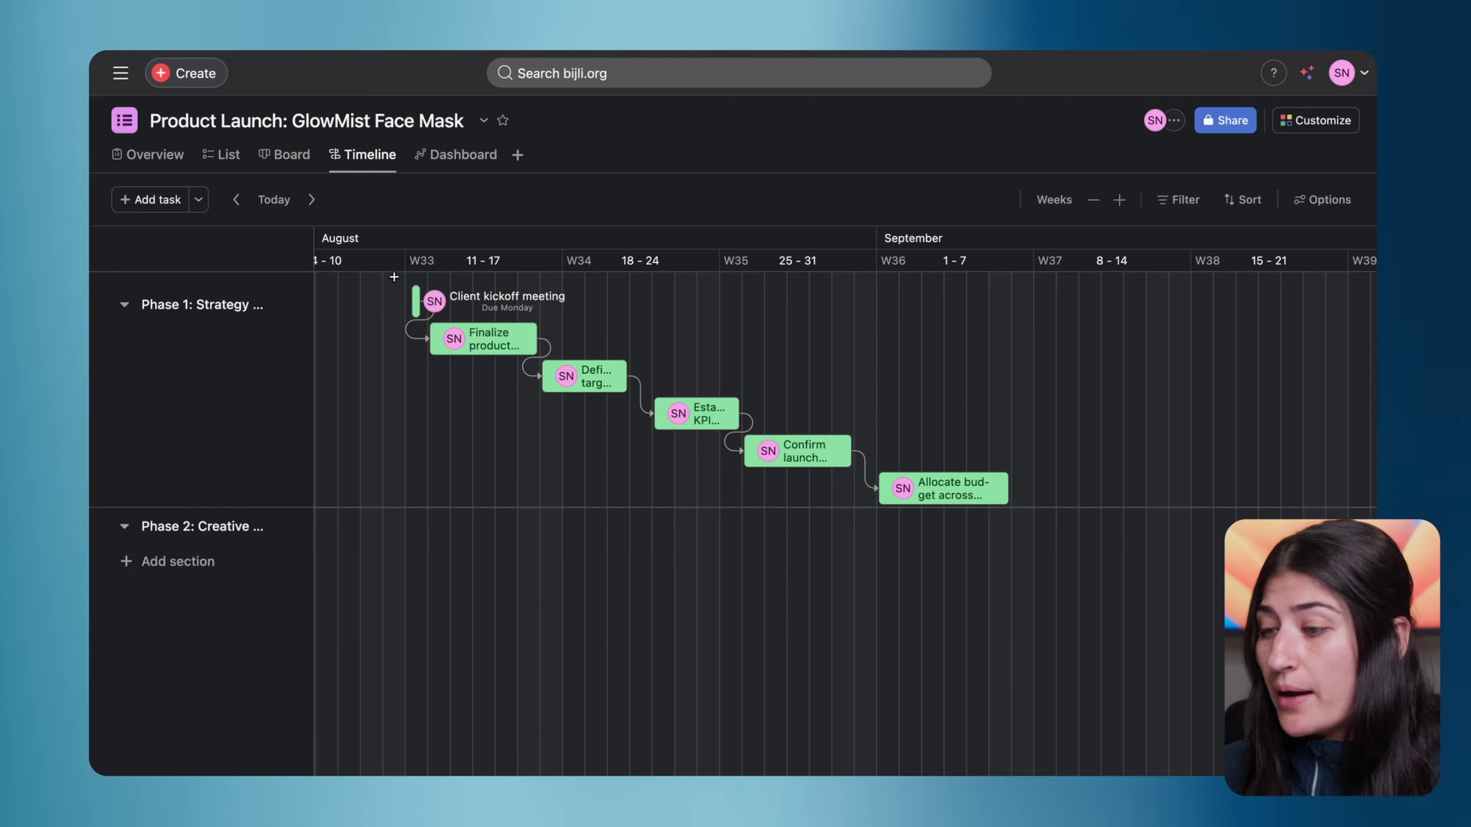
# Review the project dependency settings, and test date shifting by moving Finalize product details about one week forward on the timeline
pyautogui.click(1323, 199)
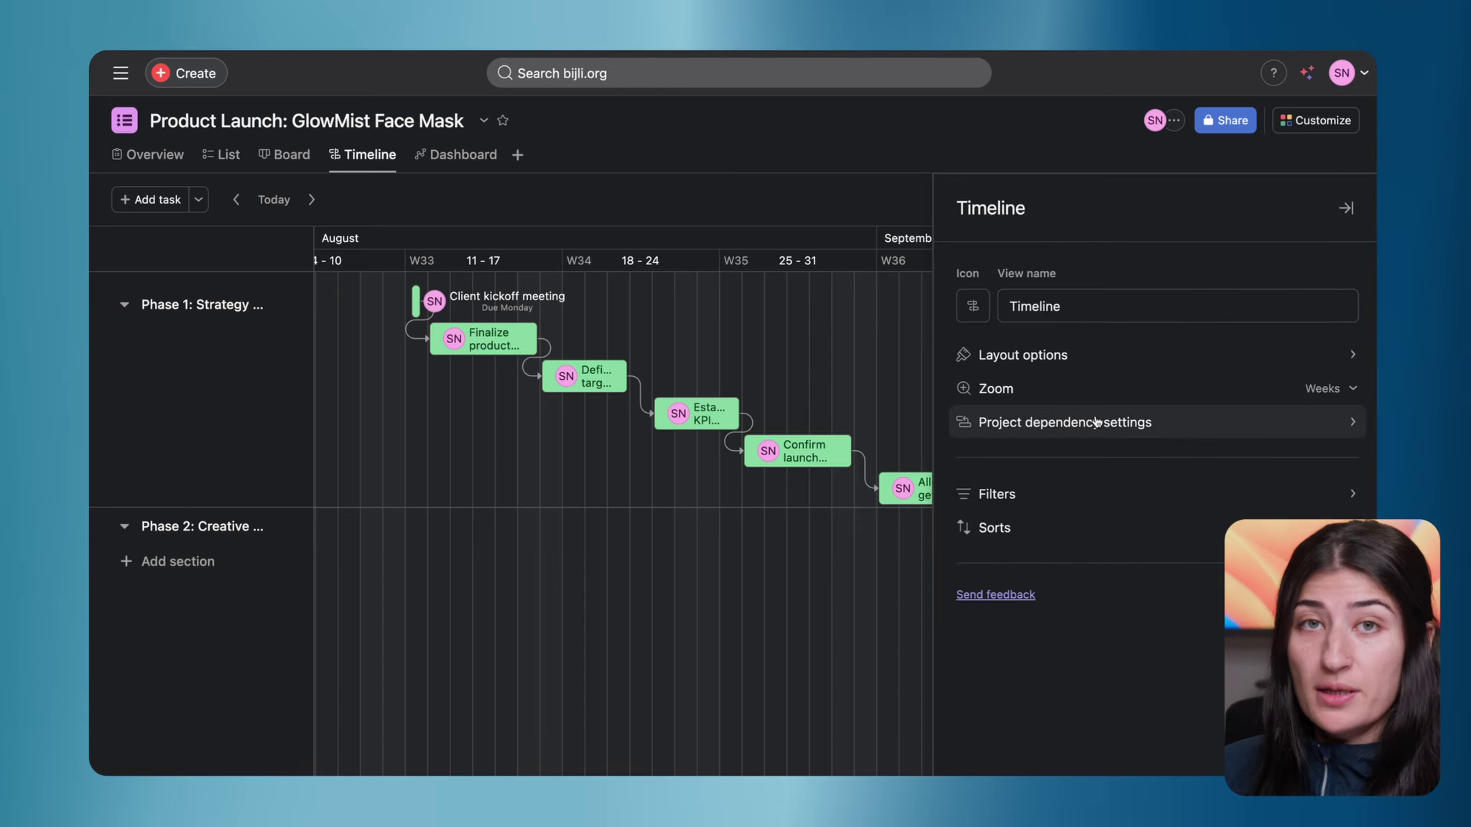
pyautogui.click(1095, 421)
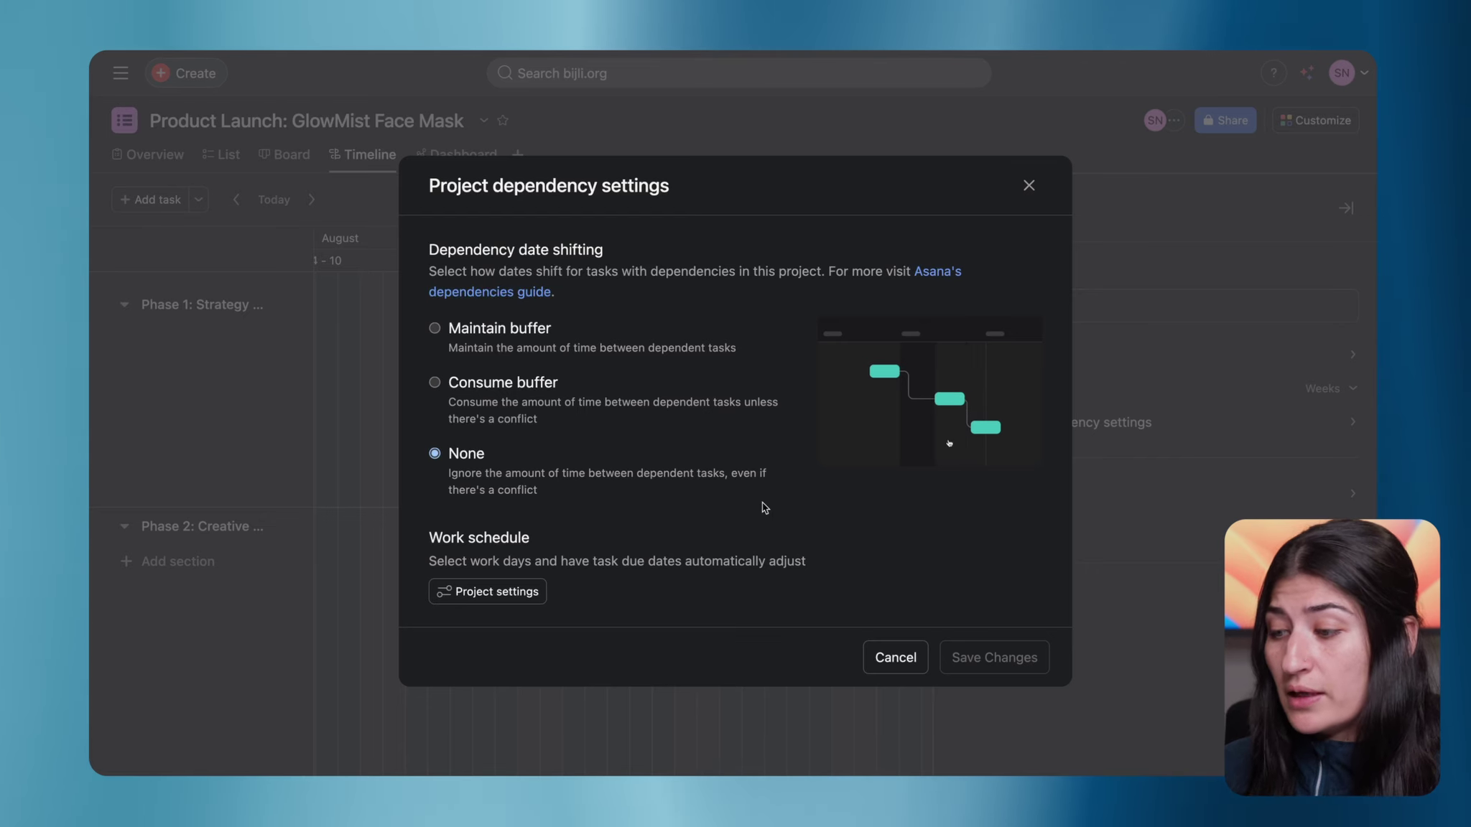
pyautogui.click(252, 501)
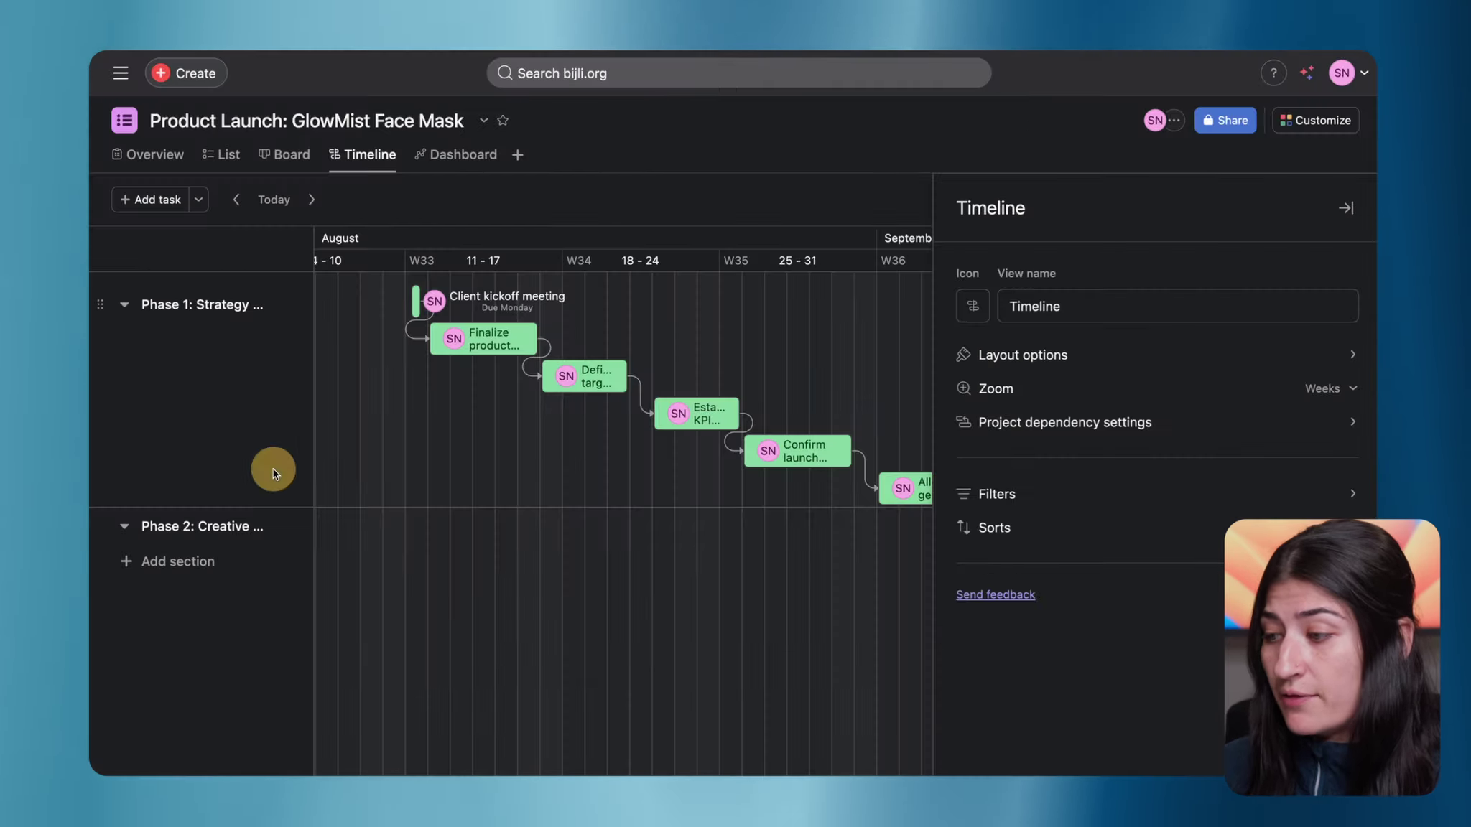
pyautogui.moveTo(508, 344); pyautogui.dragTo(646, 343)
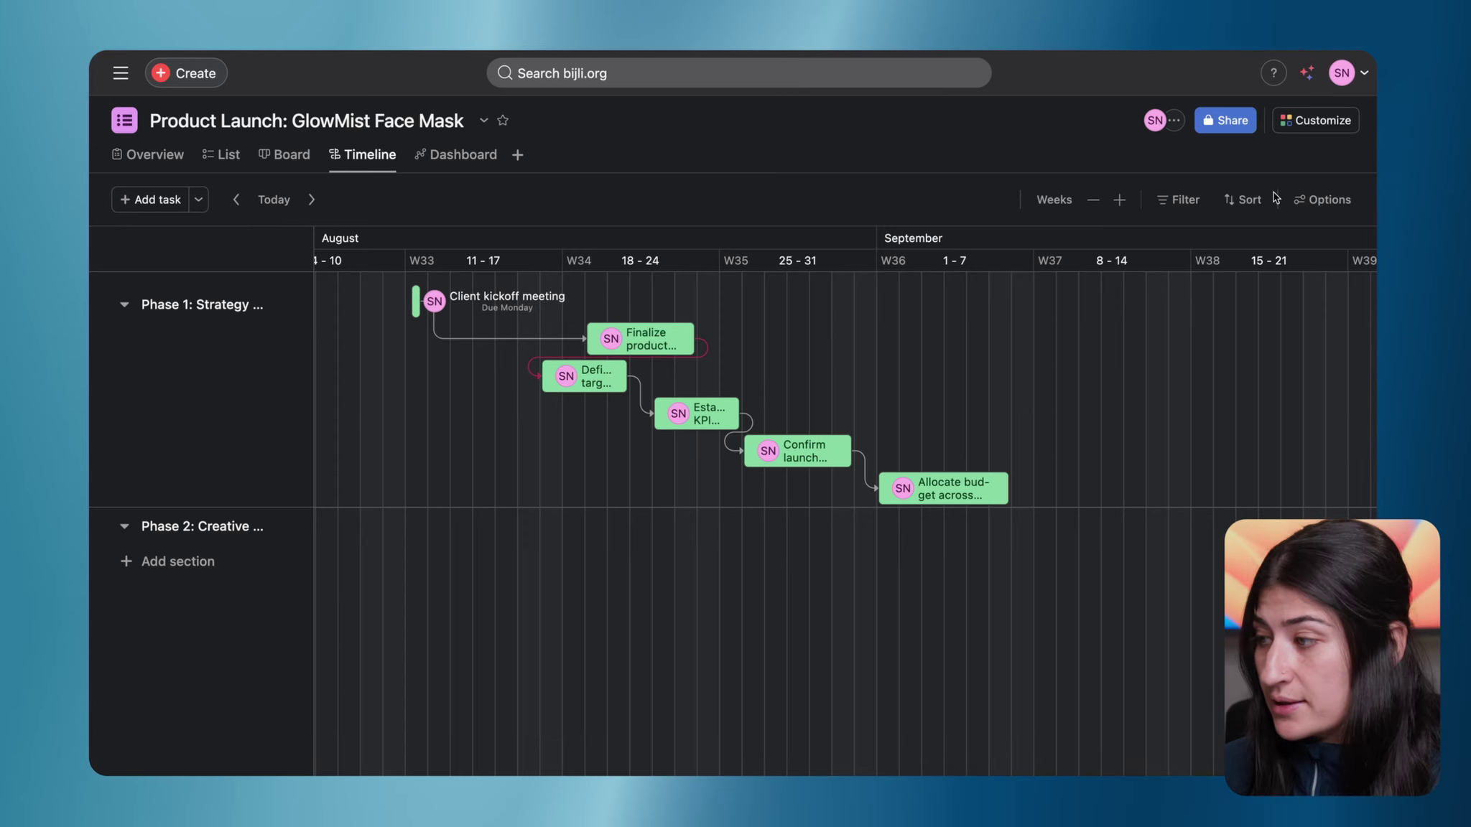
# Set dependency date shifting to Maintain buffer for downstream dependent tasks only, and reschedule Define target market to 26–29 Aug on the timeline
pyautogui.click(1322, 200)
pyautogui.click(1060, 429)
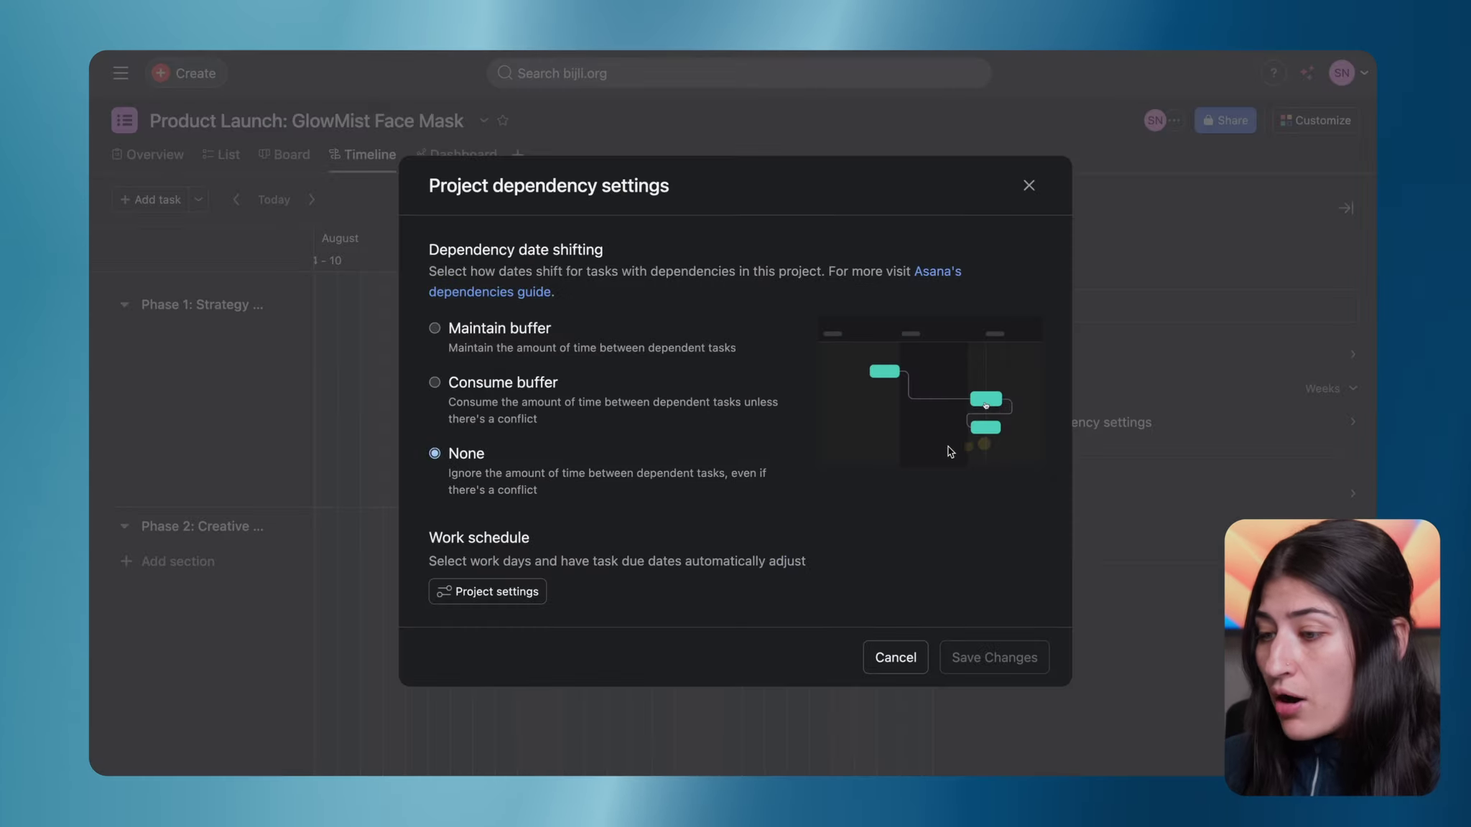
pyautogui.click(495, 338)
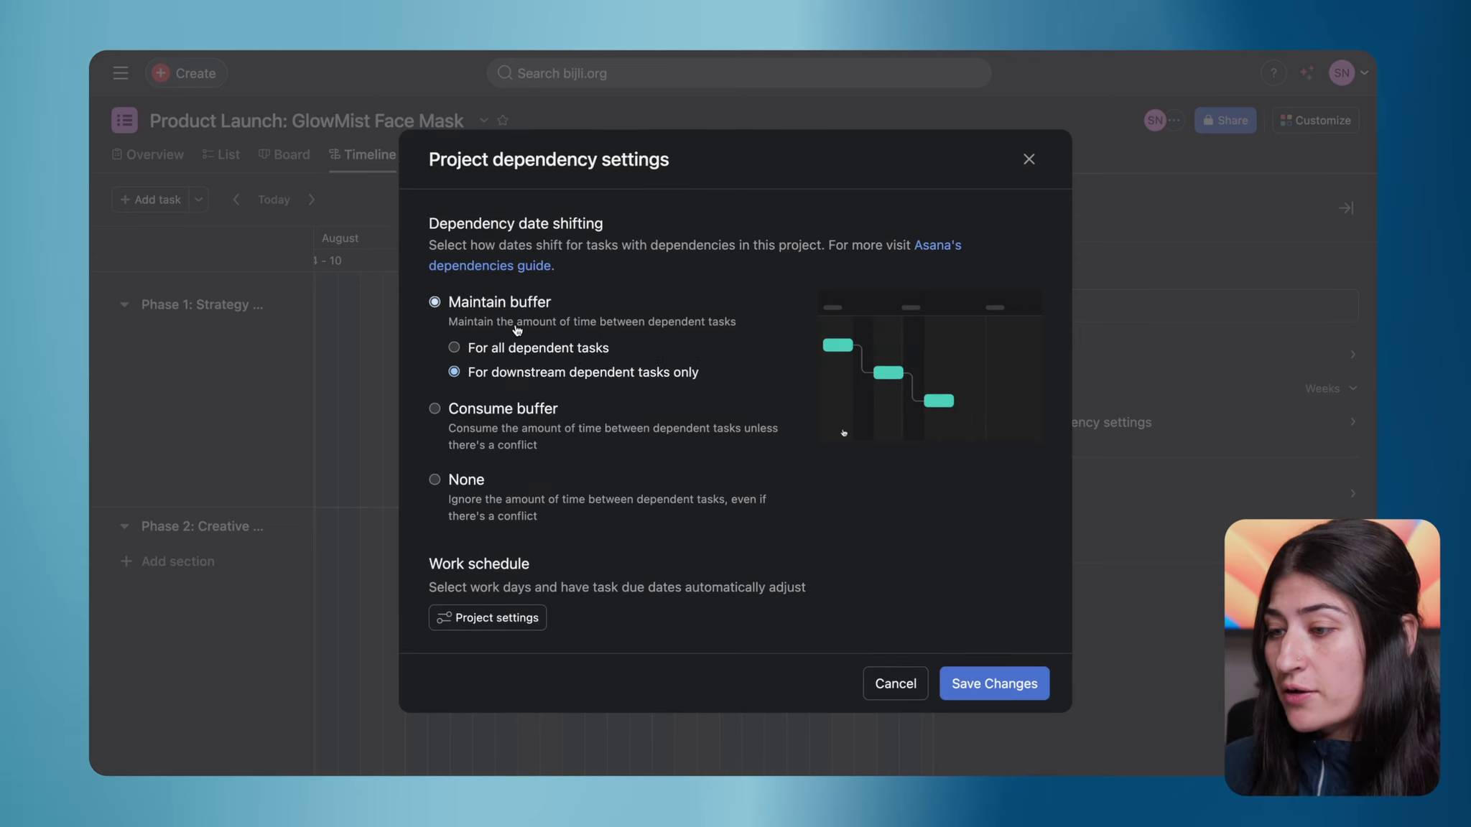
pyautogui.click(486, 371)
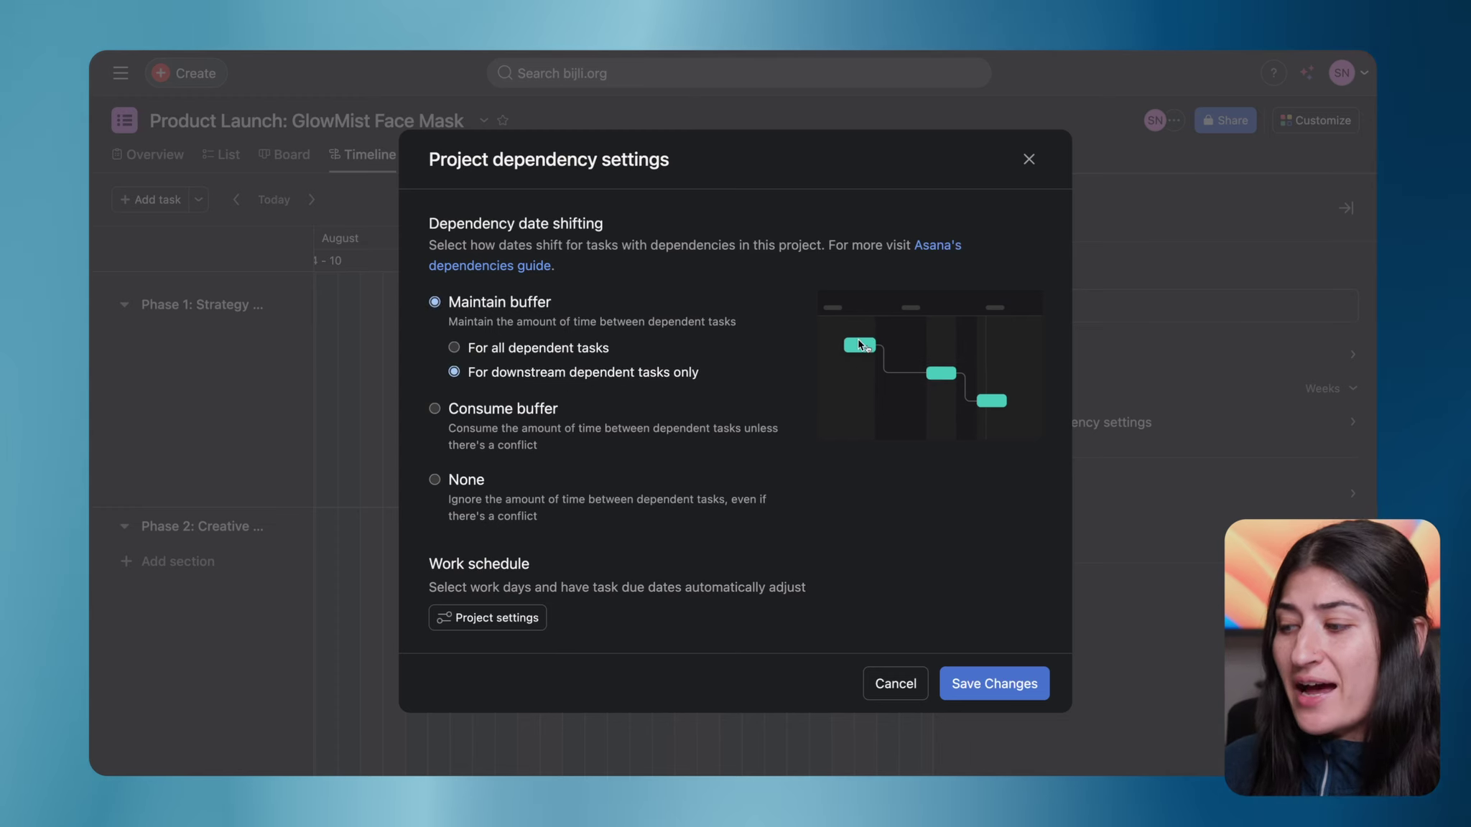
pyautogui.click(990, 685)
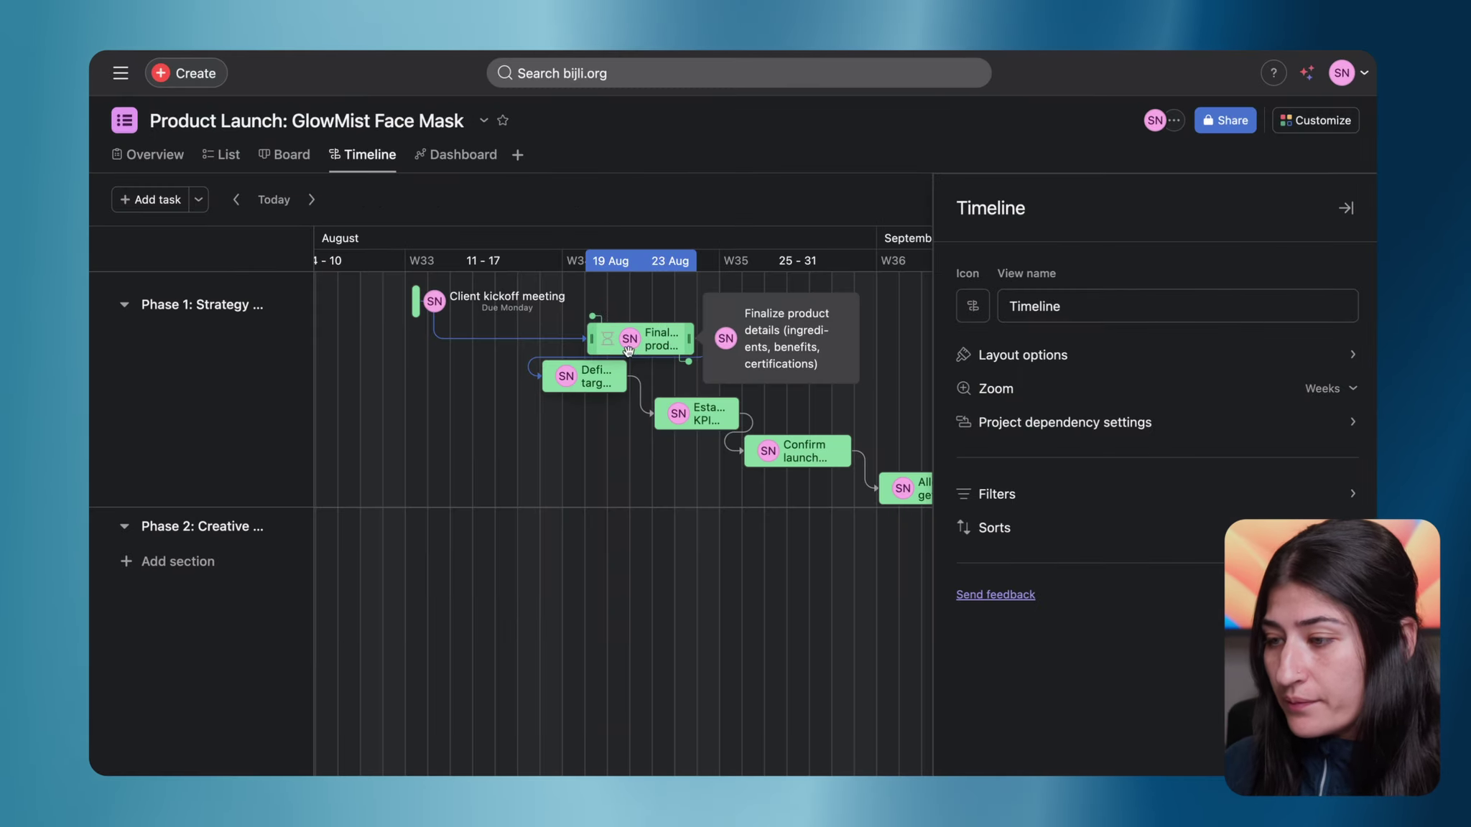
pyautogui.moveTo(593, 384); pyautogui.dragTo(824, 384)
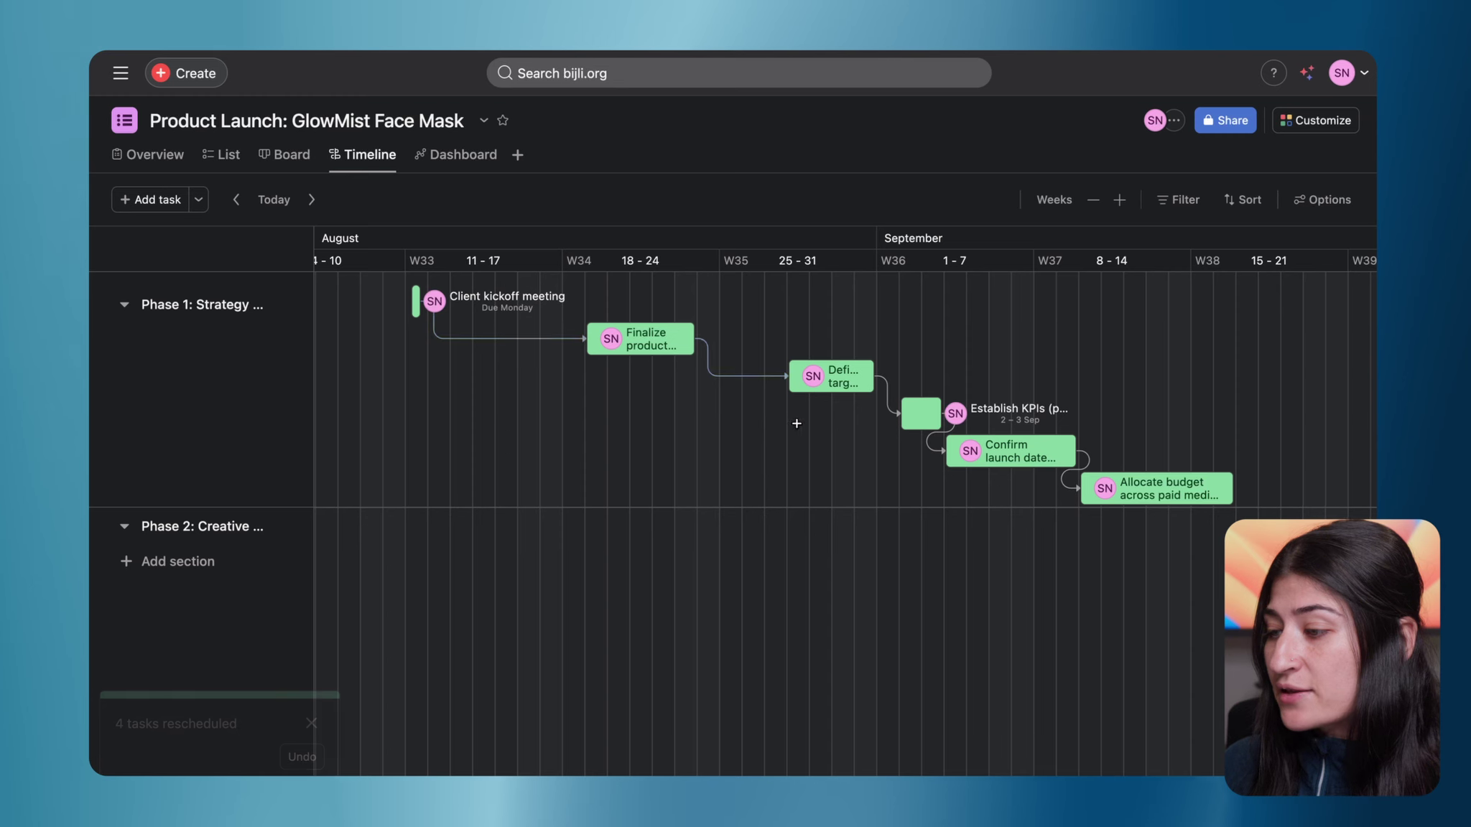
pyautogui.moveTo(832, 375); pyautogui.dragTo(782, 379)
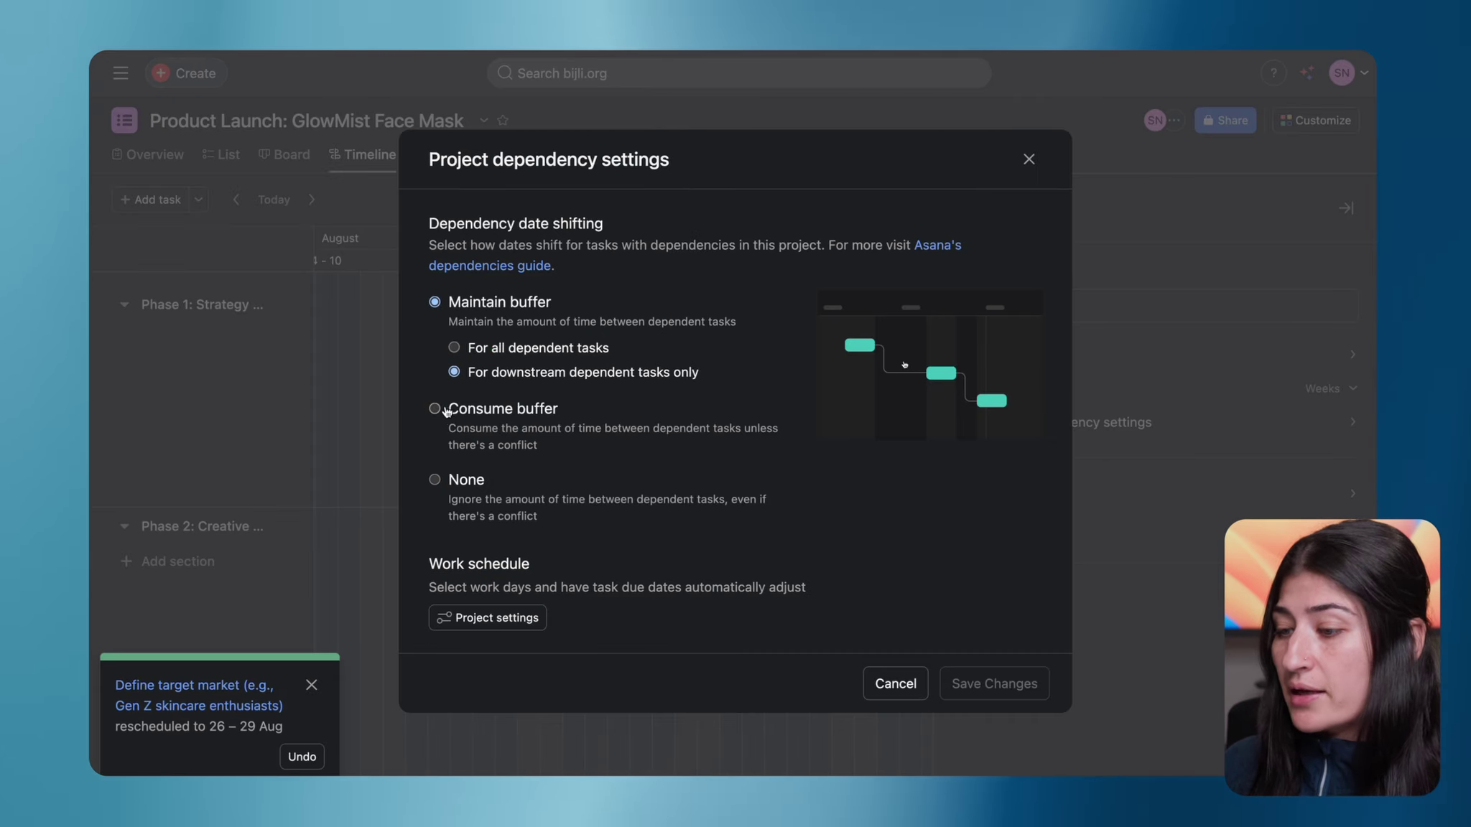
# Switch dependency date shifting to Consume buffer, and reschedule Finalize product details to 24–28 Aug on the timeline
pyautogui.click(440, 408)
pyautogui.click(997, 658)
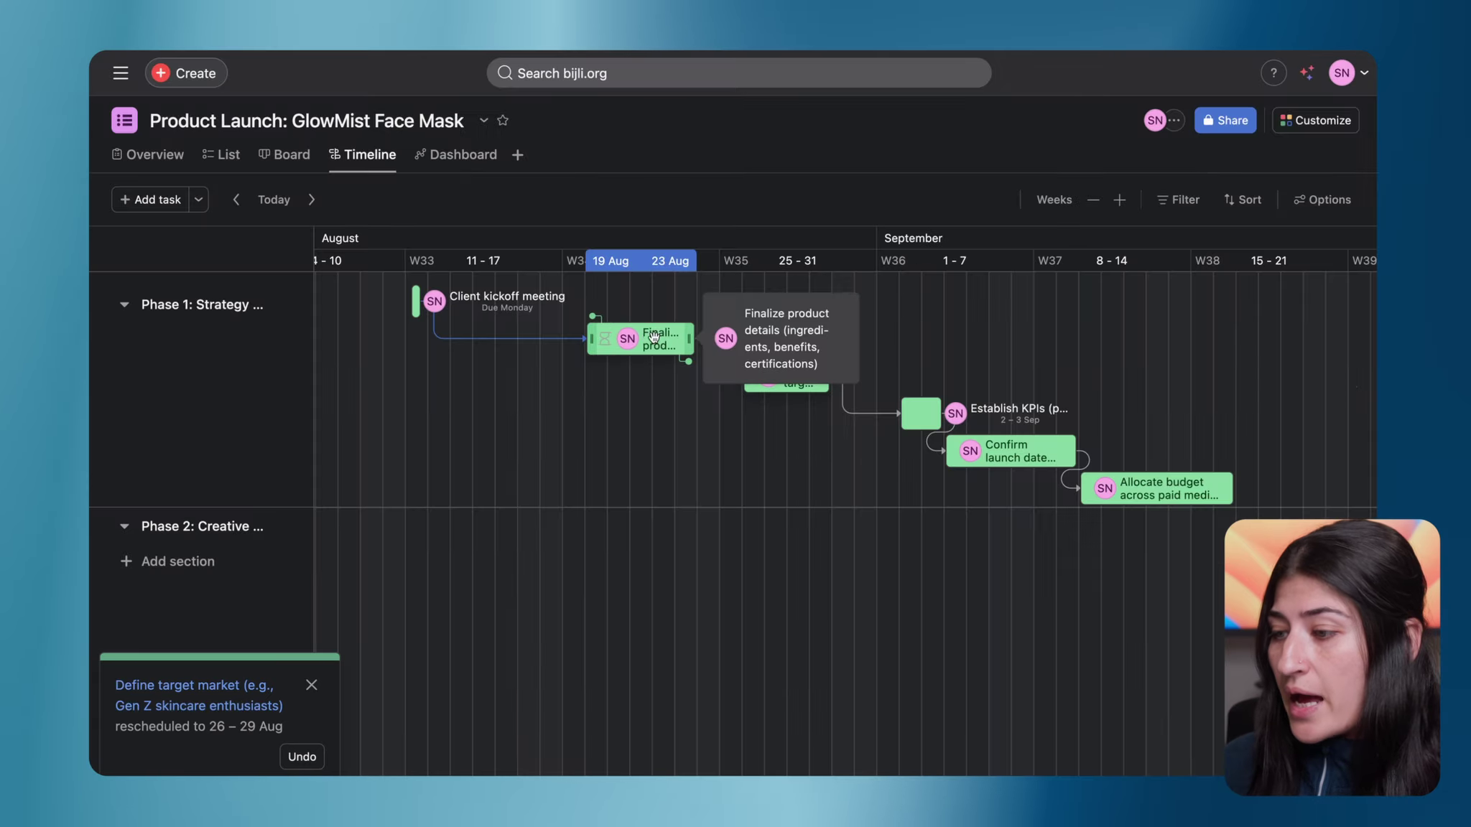
pyautogui.moveTo(637, 347); pyautogui.dragTo(681, 347)
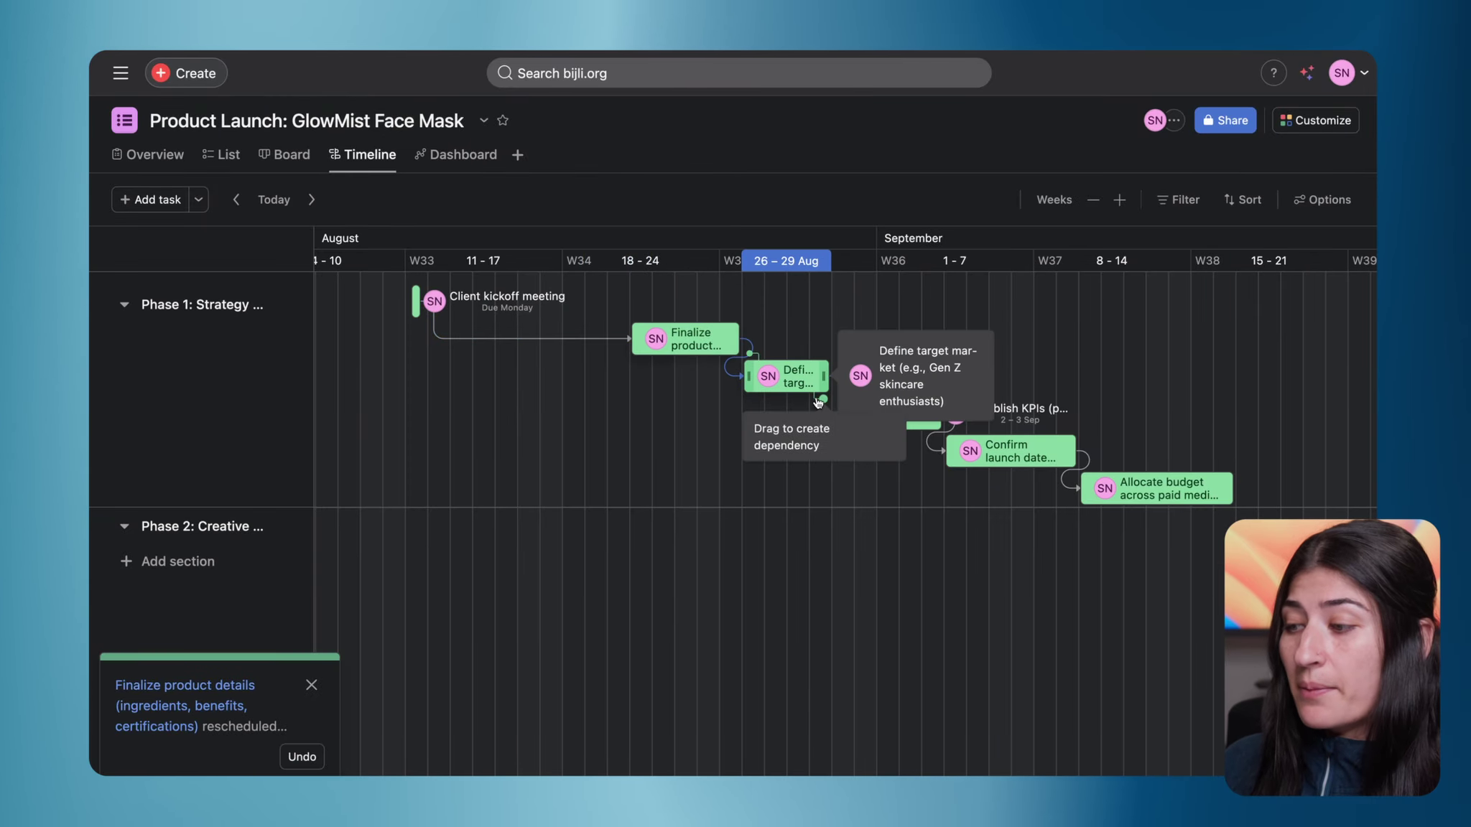
pyautogui.moveTo(690, 343); pyautogui.dragTo(758, 343)
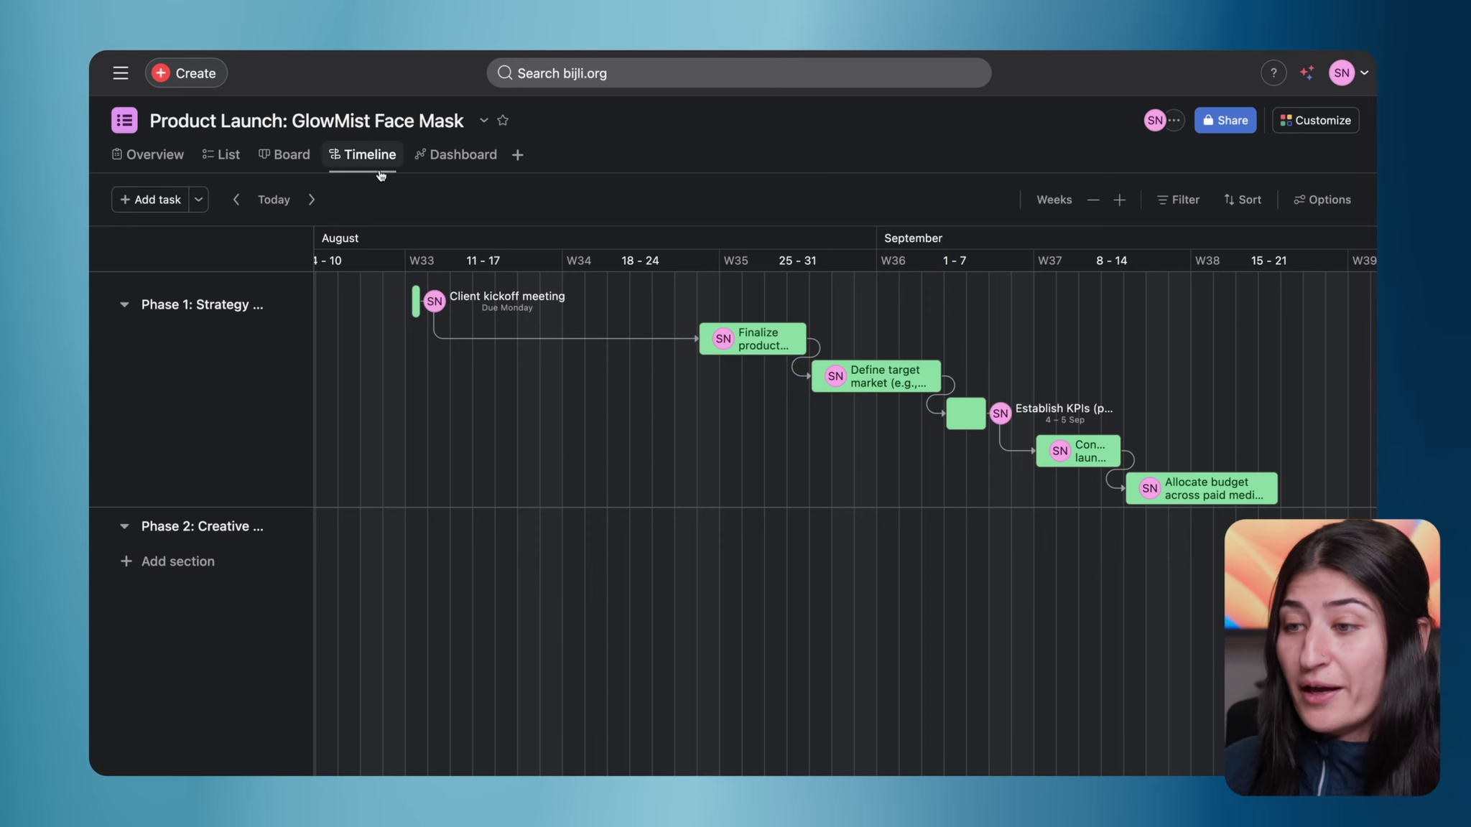
# In the list view, set the Status of Client kickoff meeting to Completed and widen the Status column
pyautogui.click(222, 154)
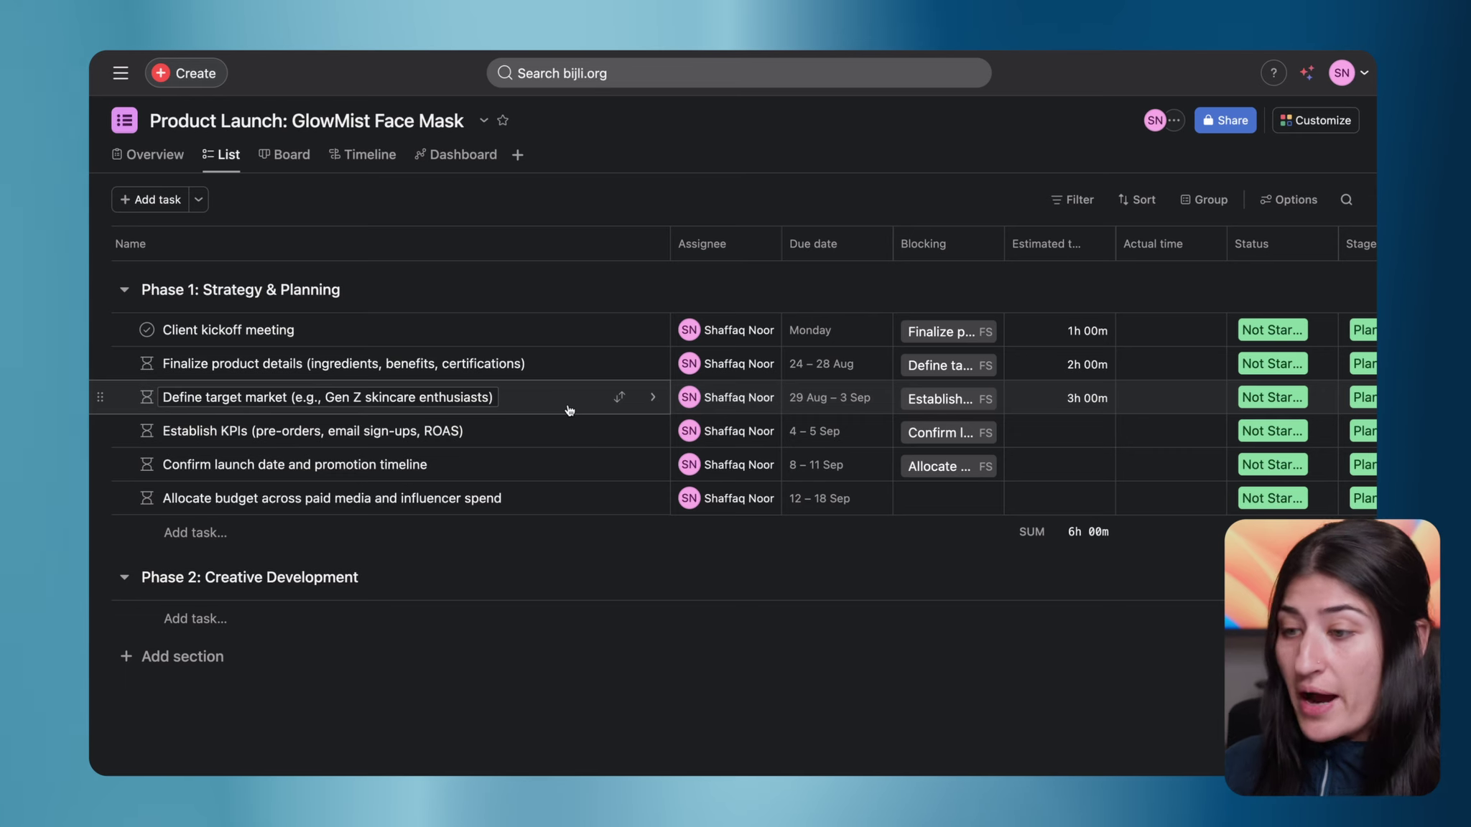
pyautogui.click(362, 158)
pyautogui.click(224, 157)
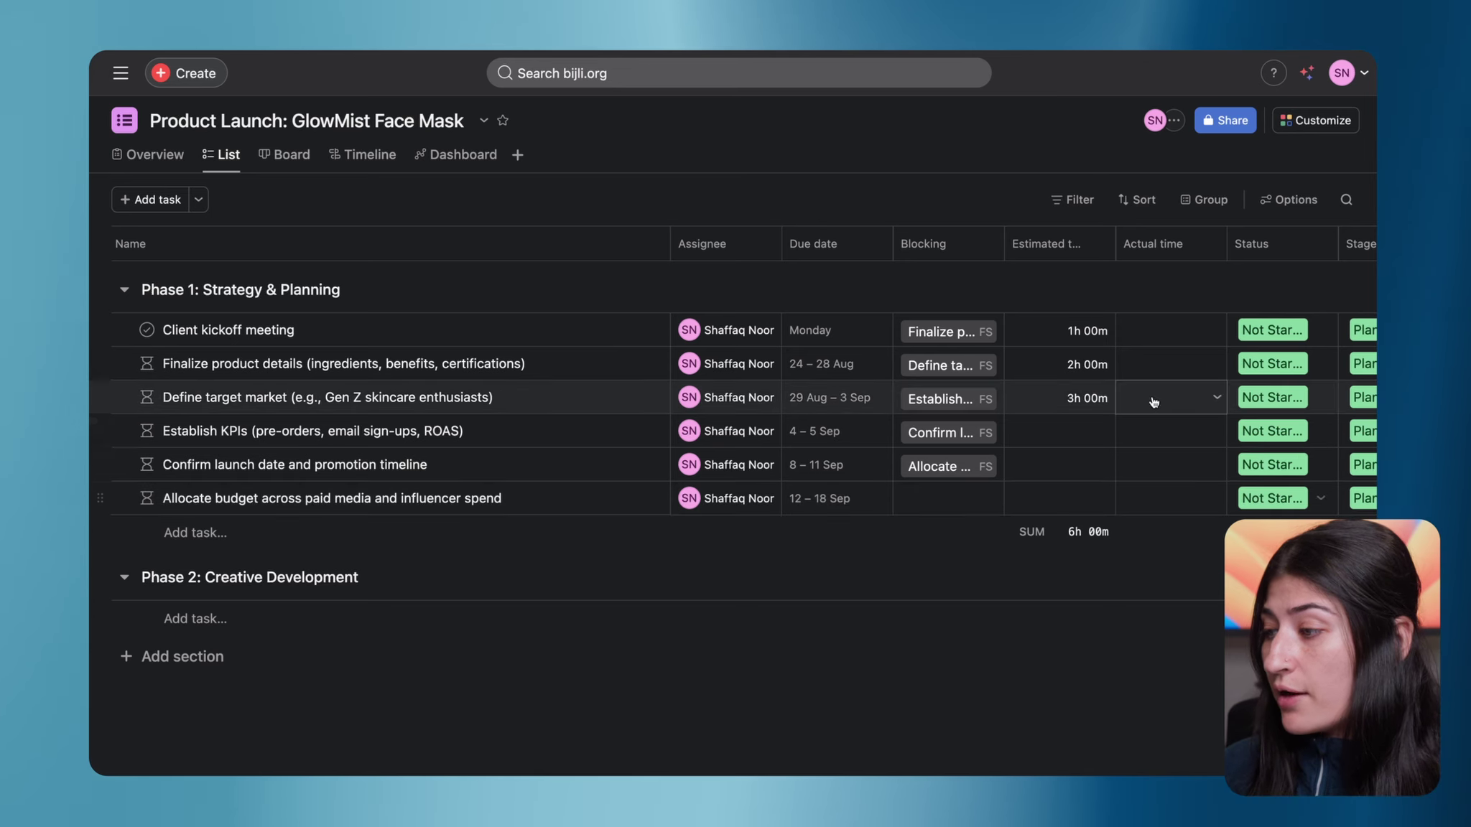
pyautogui.hscroll(5, 1121, 374)
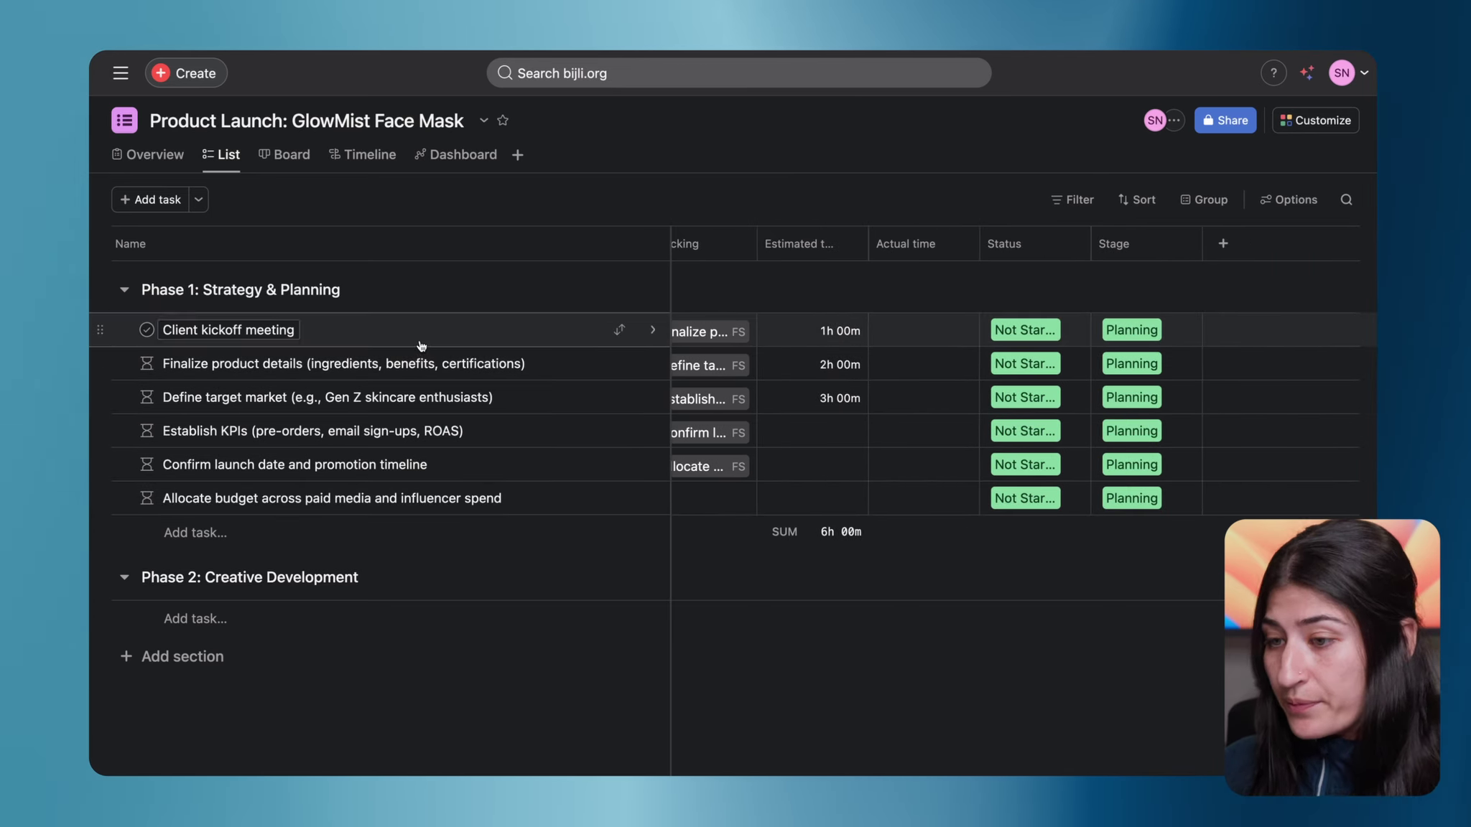
pyautogui.click(1052, 335)
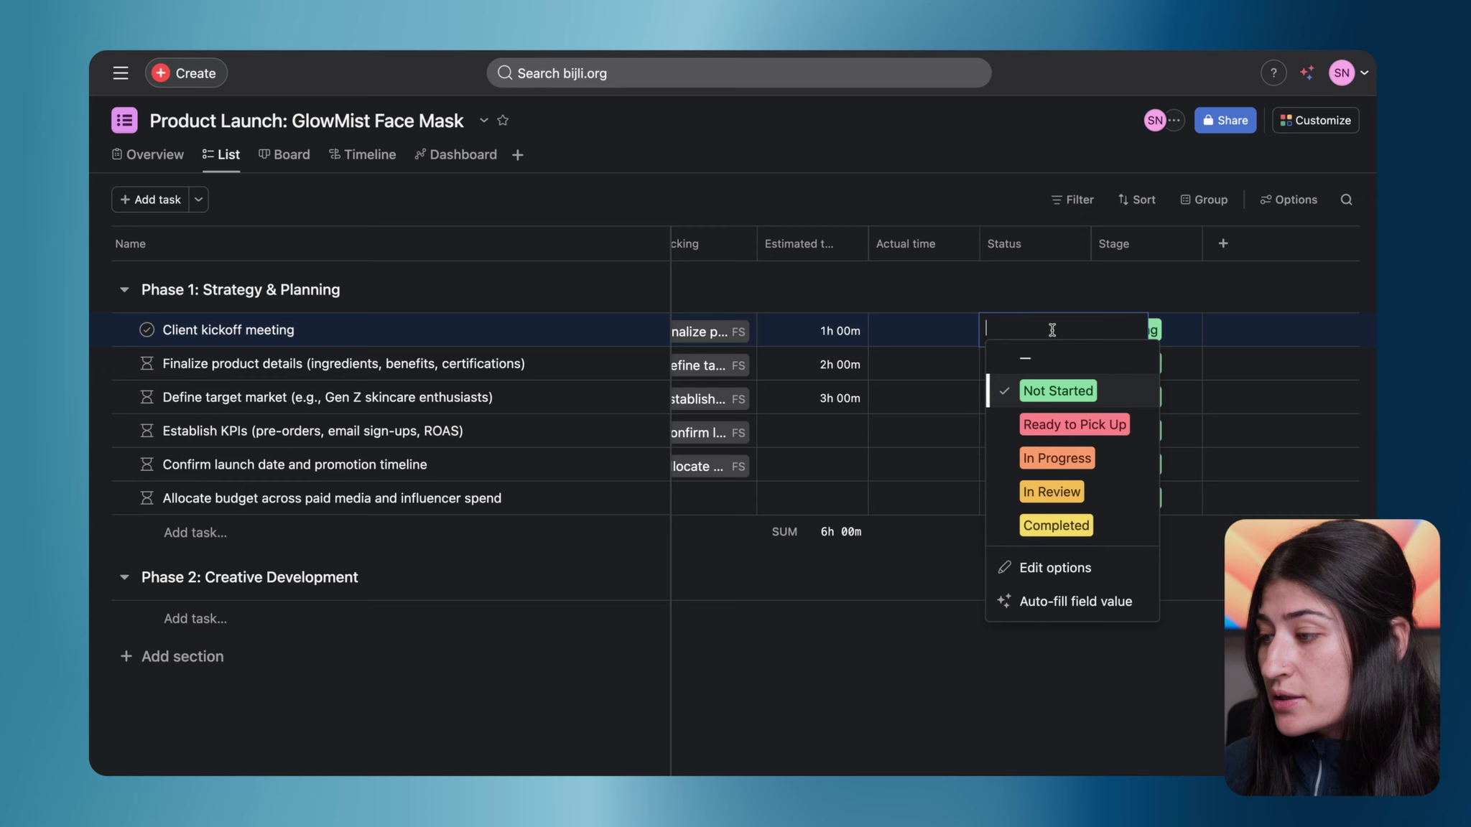
pyautogui.click(1078, 535)
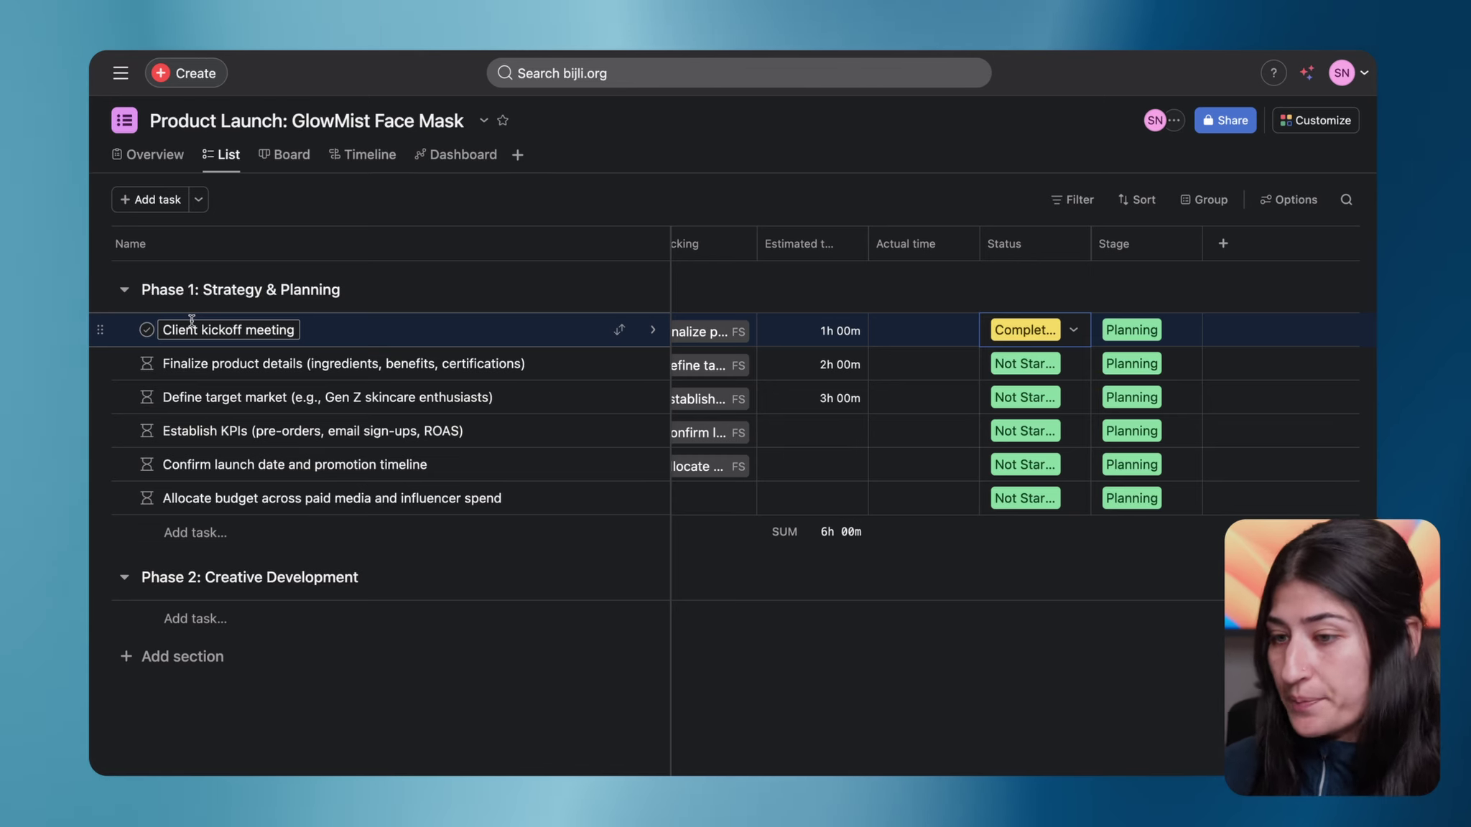
pyautogui.moveTo(1091, 244); pyautogui.dragTo(1133, 243)
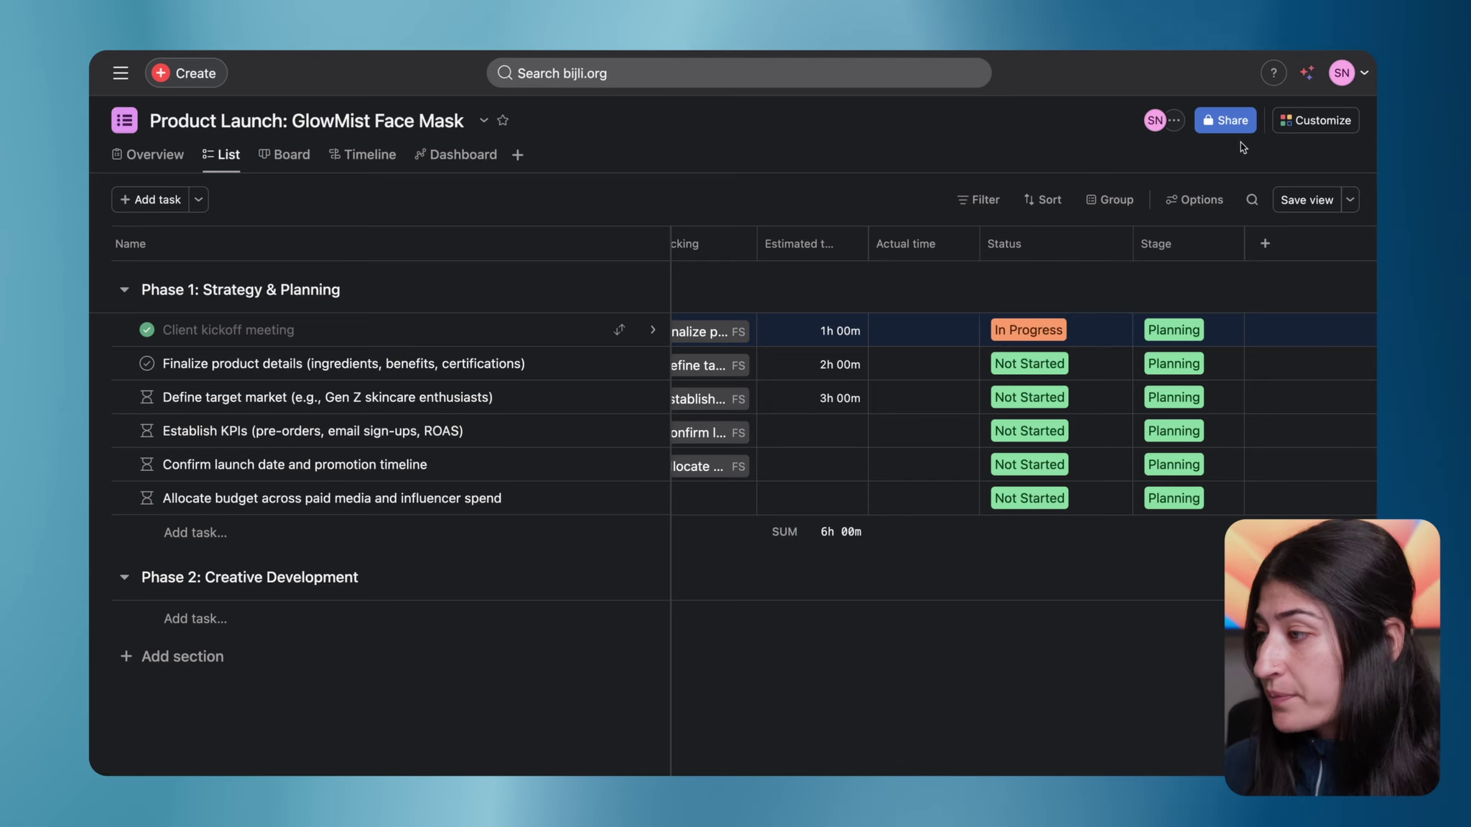
# Start a new custom rule for the project from the project's customization options
pyautogui.click(1315, 120)
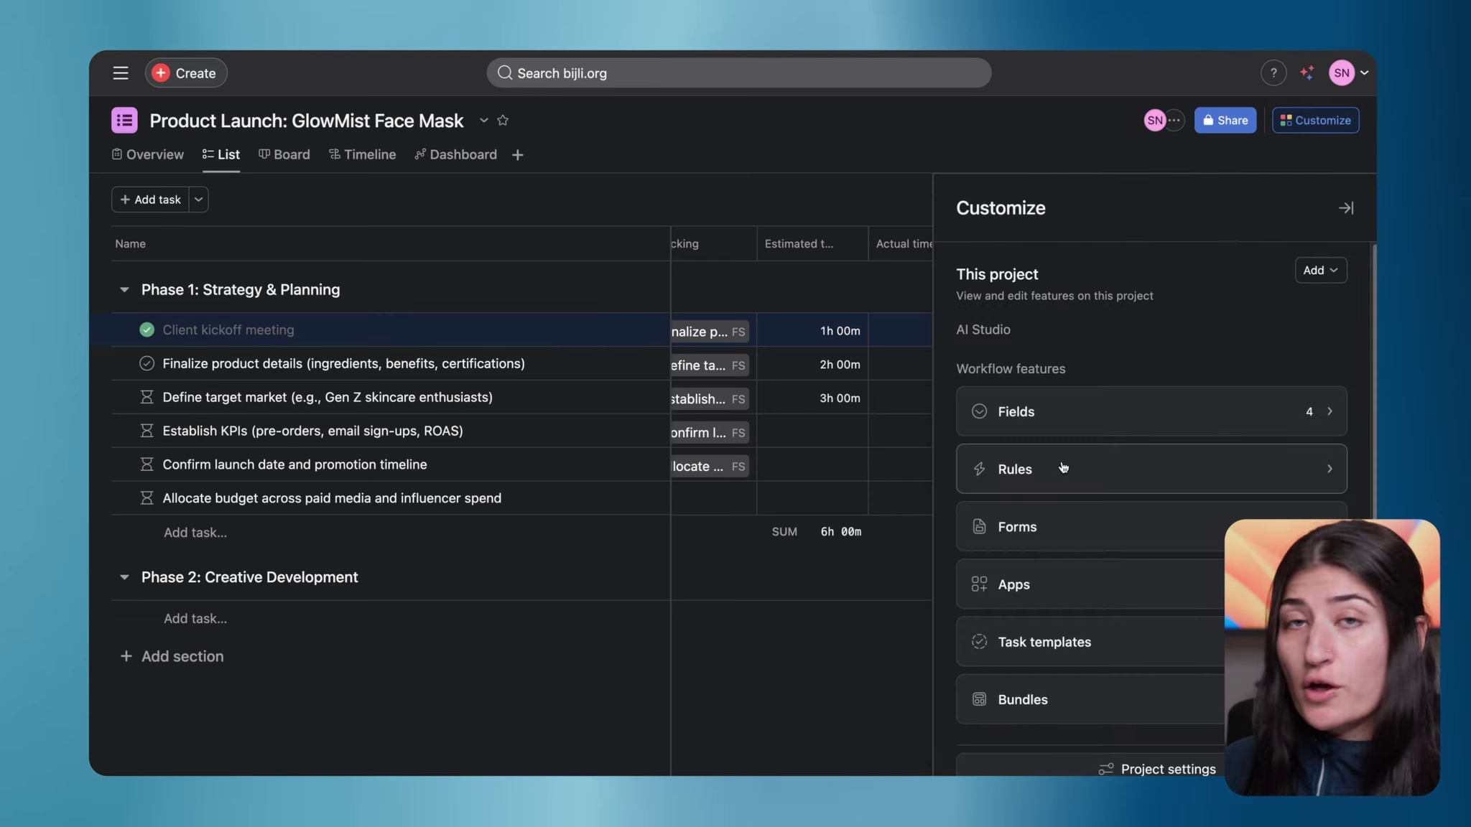
pyautogui.click(1063, 467)
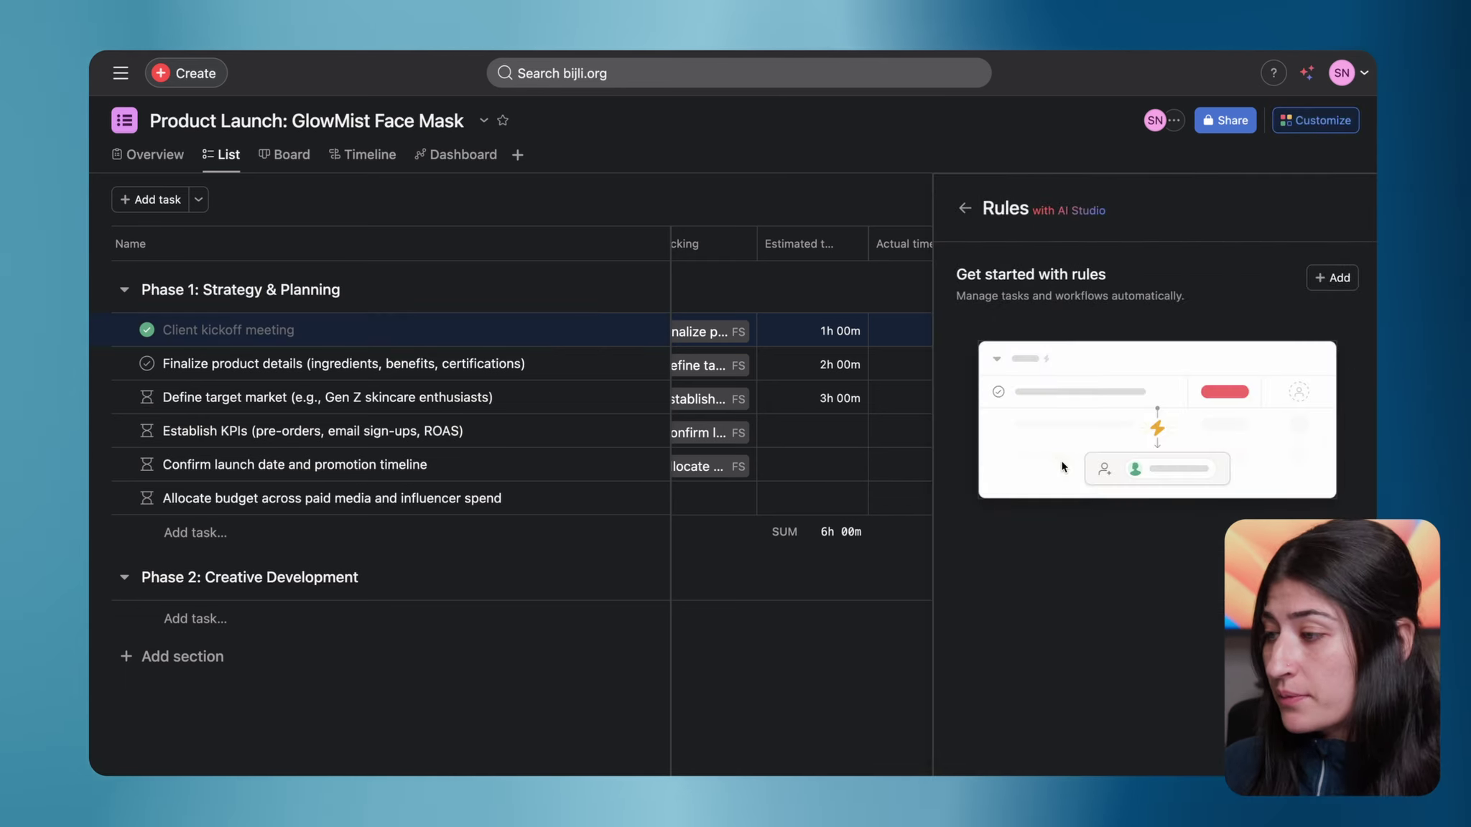
pyautogui.click(1325, 279)
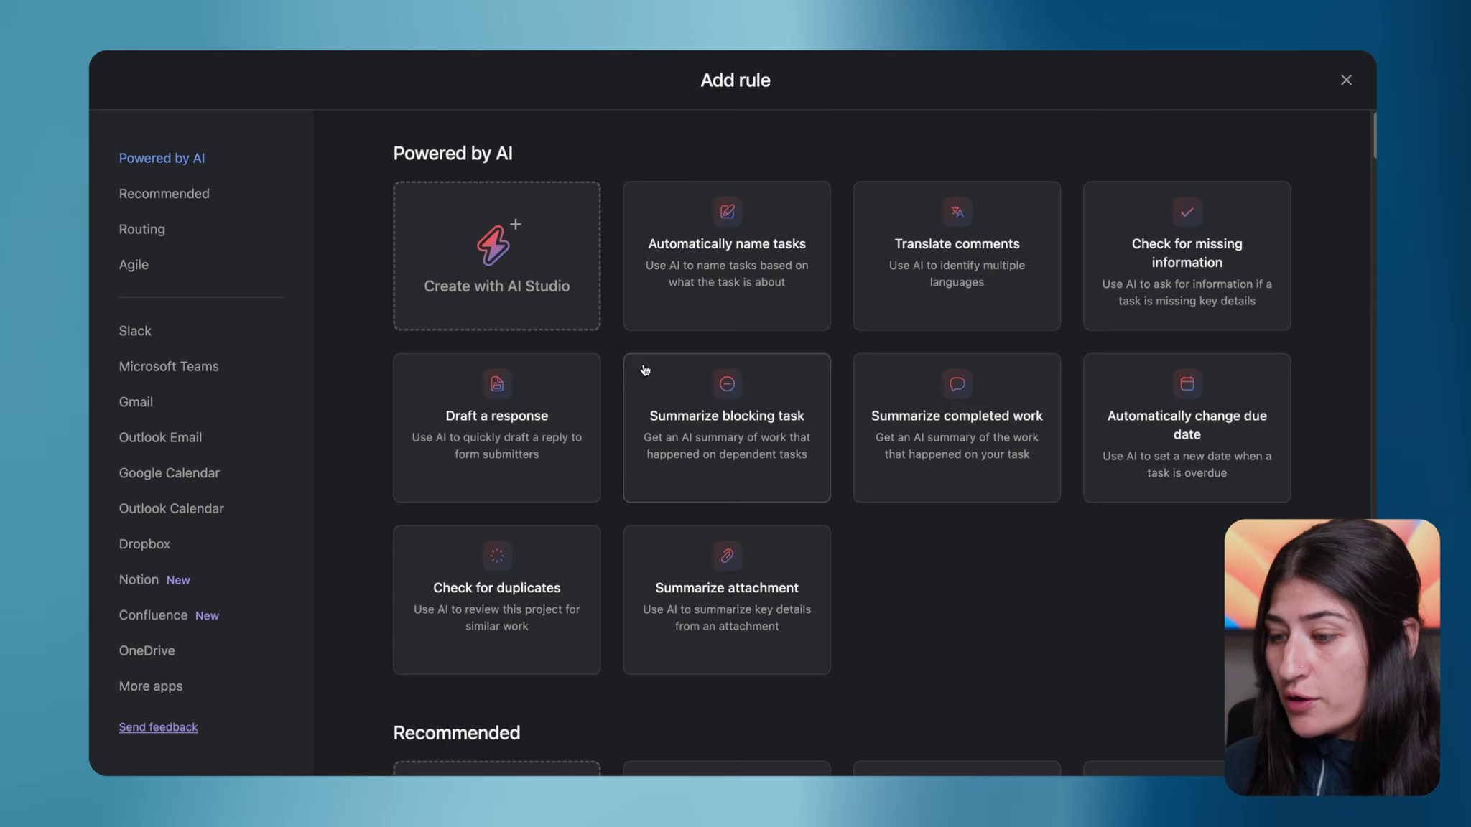
pyautogui.scroll(-5, 644, 370)
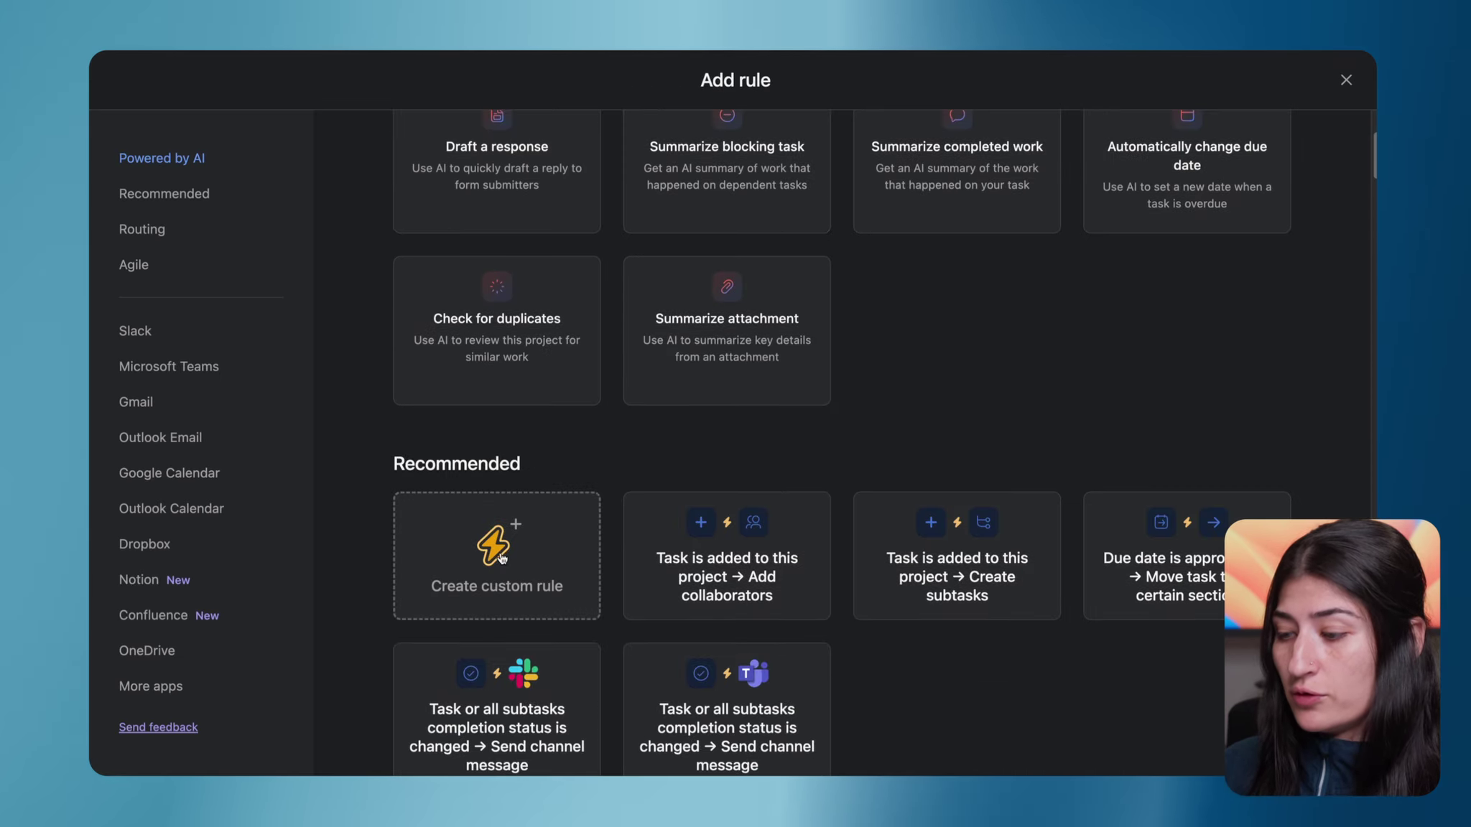
pyautogui.click(501, 551)
# Set the rule's trigger to a task's completion status being changed to Complete
pyautogui.click(283, 171)
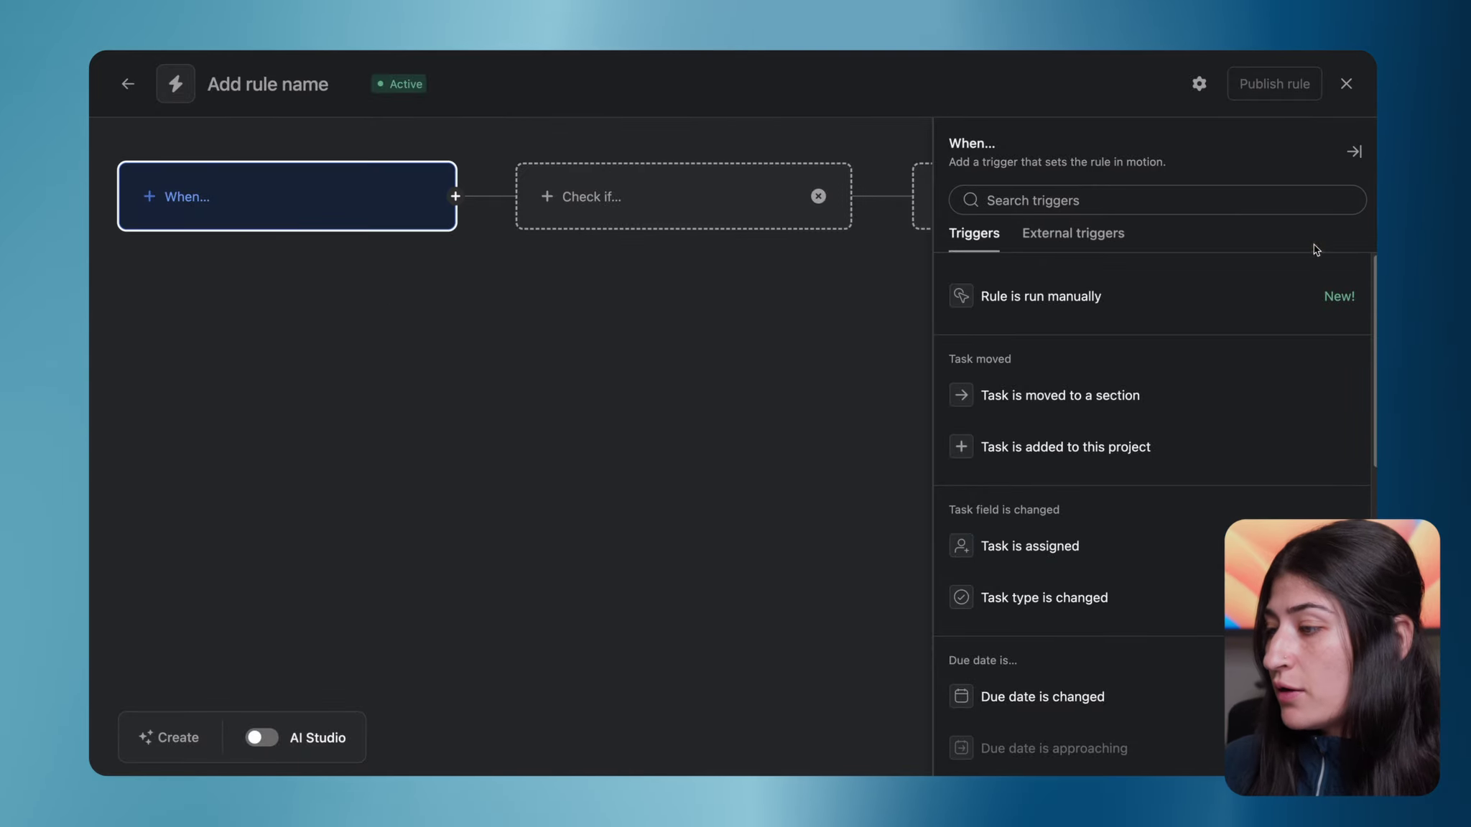
pyautogui.click(1178, 204)
pyautogui.write('com')
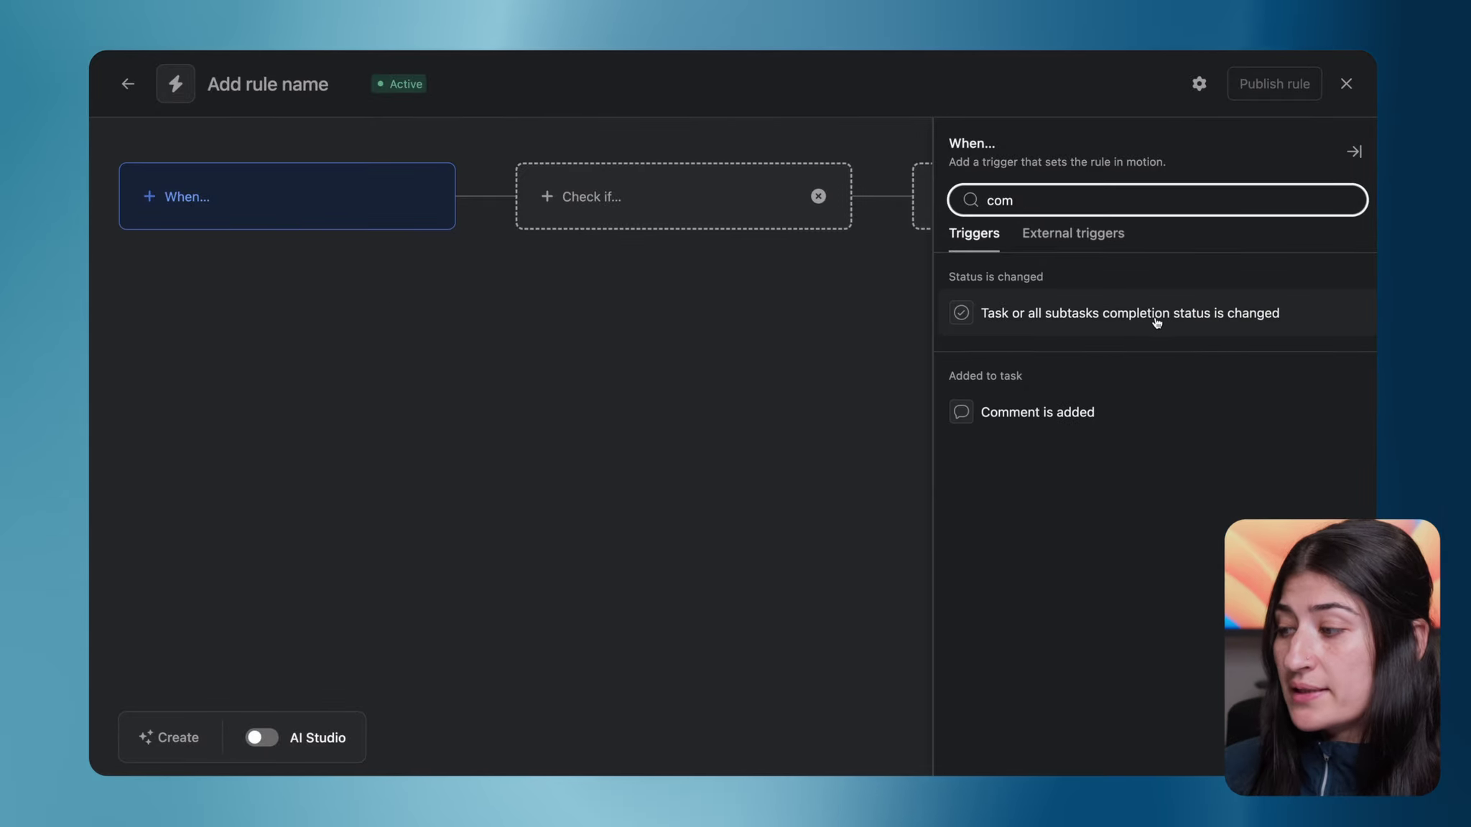
pyautogui.click(1177, 321)
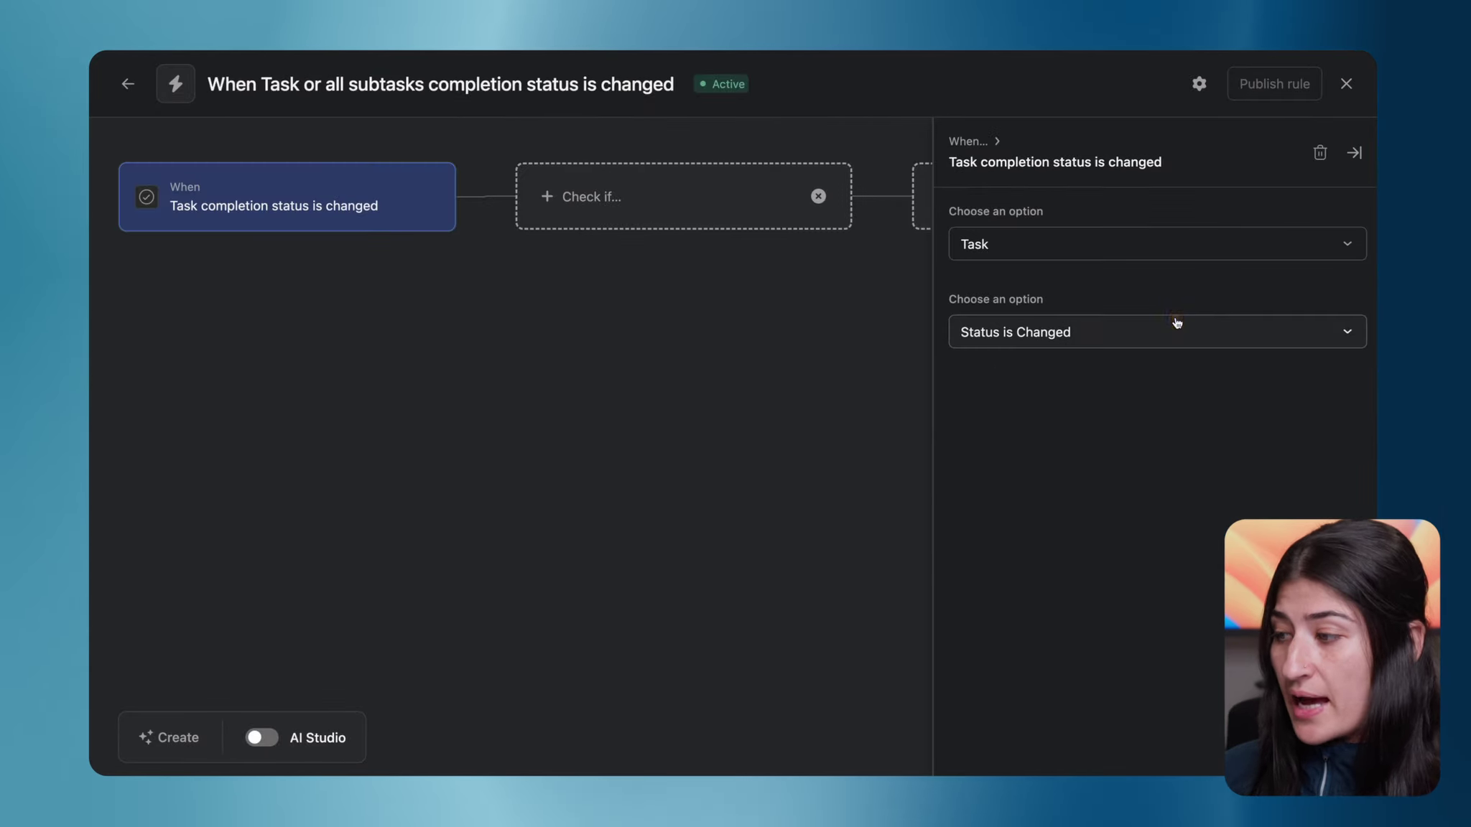
pyautogui.click(1072, 330)
pyautogui.click(1059, 443)
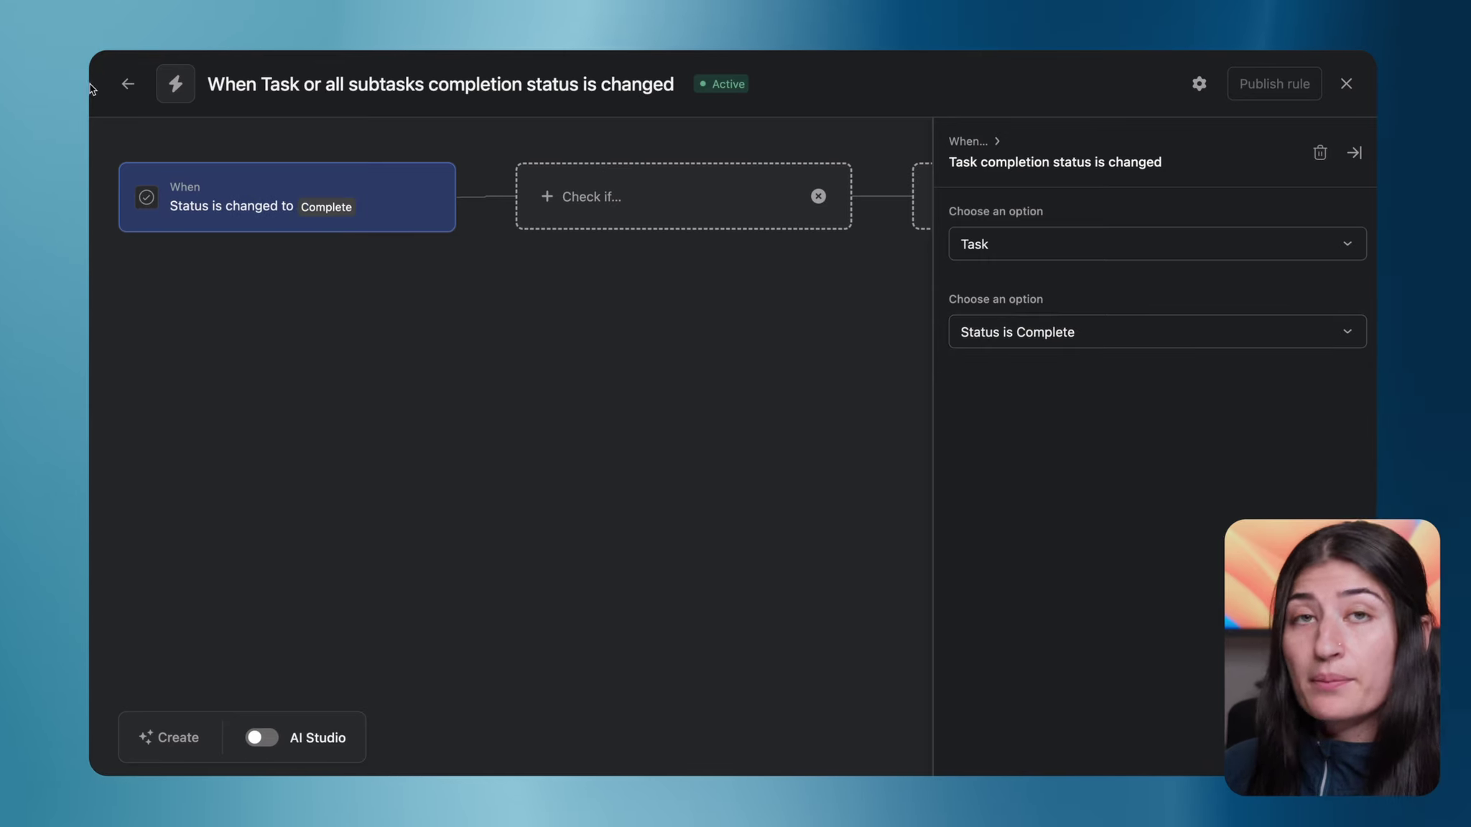
# Add a condition to the rule checking that the Status custom field isn't Completed
pyautogui.click(794, 195)
pyautogui.click(1059, 199)
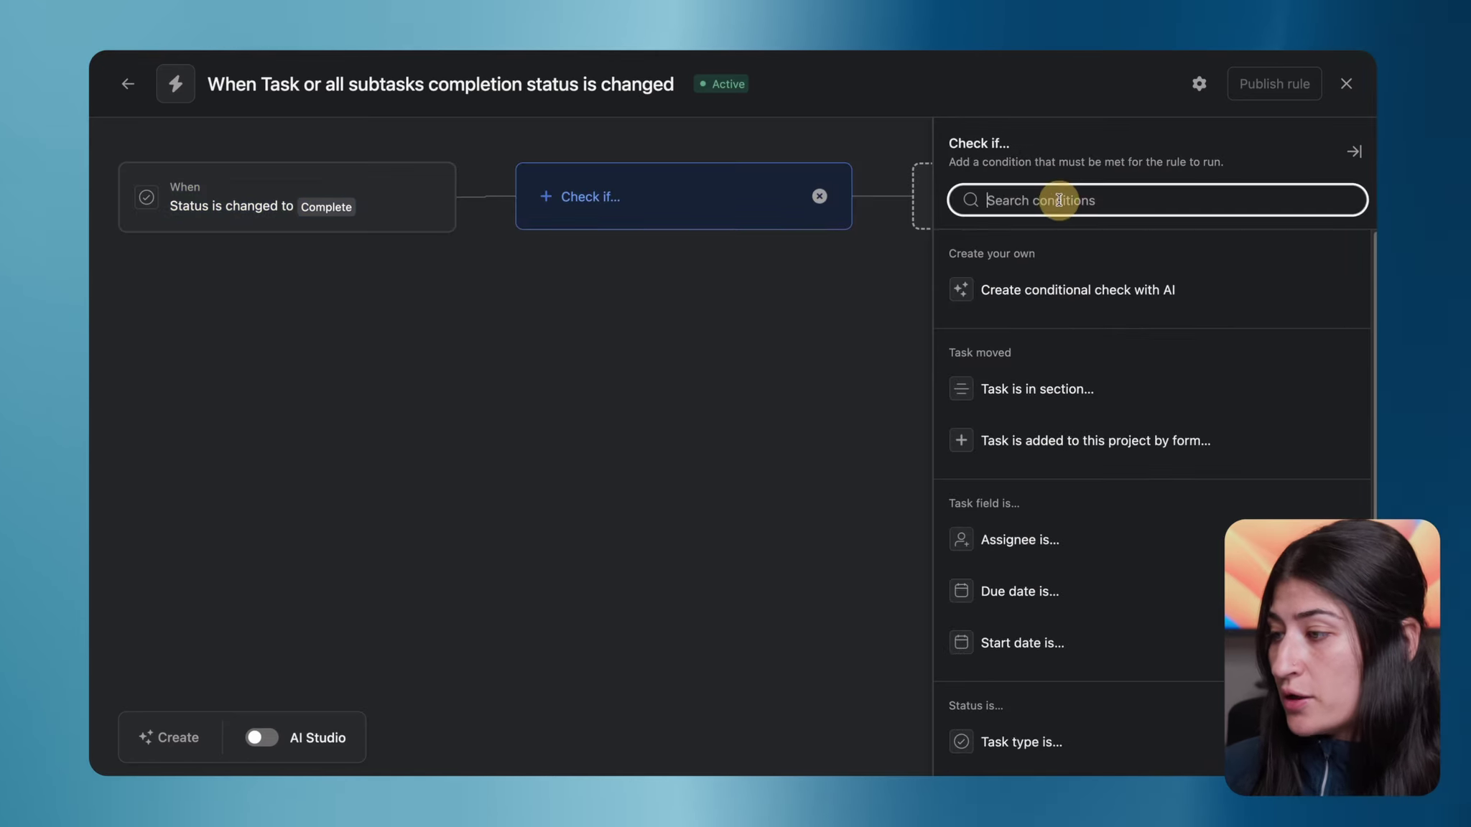
pyautogui.write('stat')
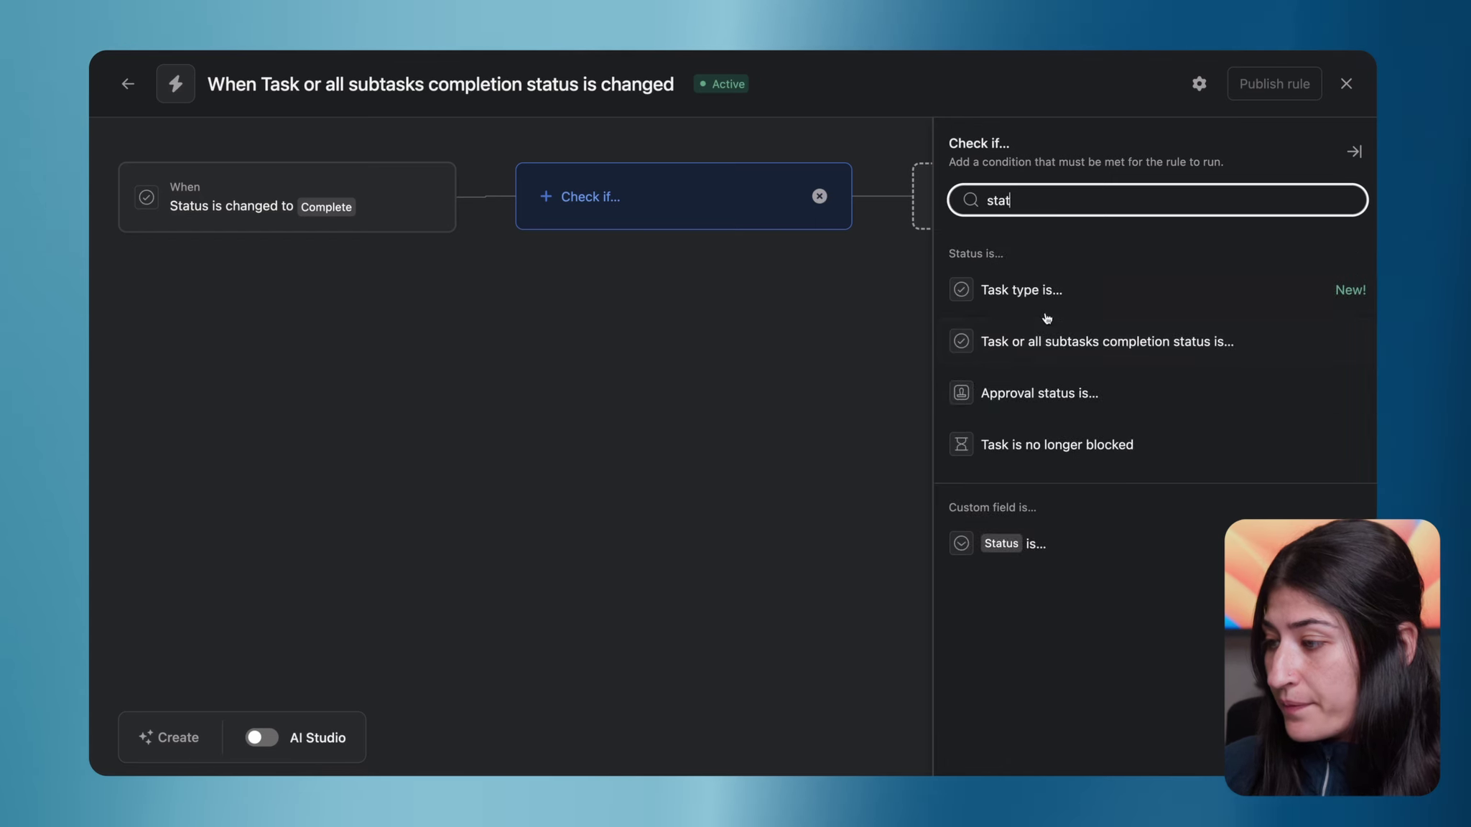
pyautogui.click(1033, 553)
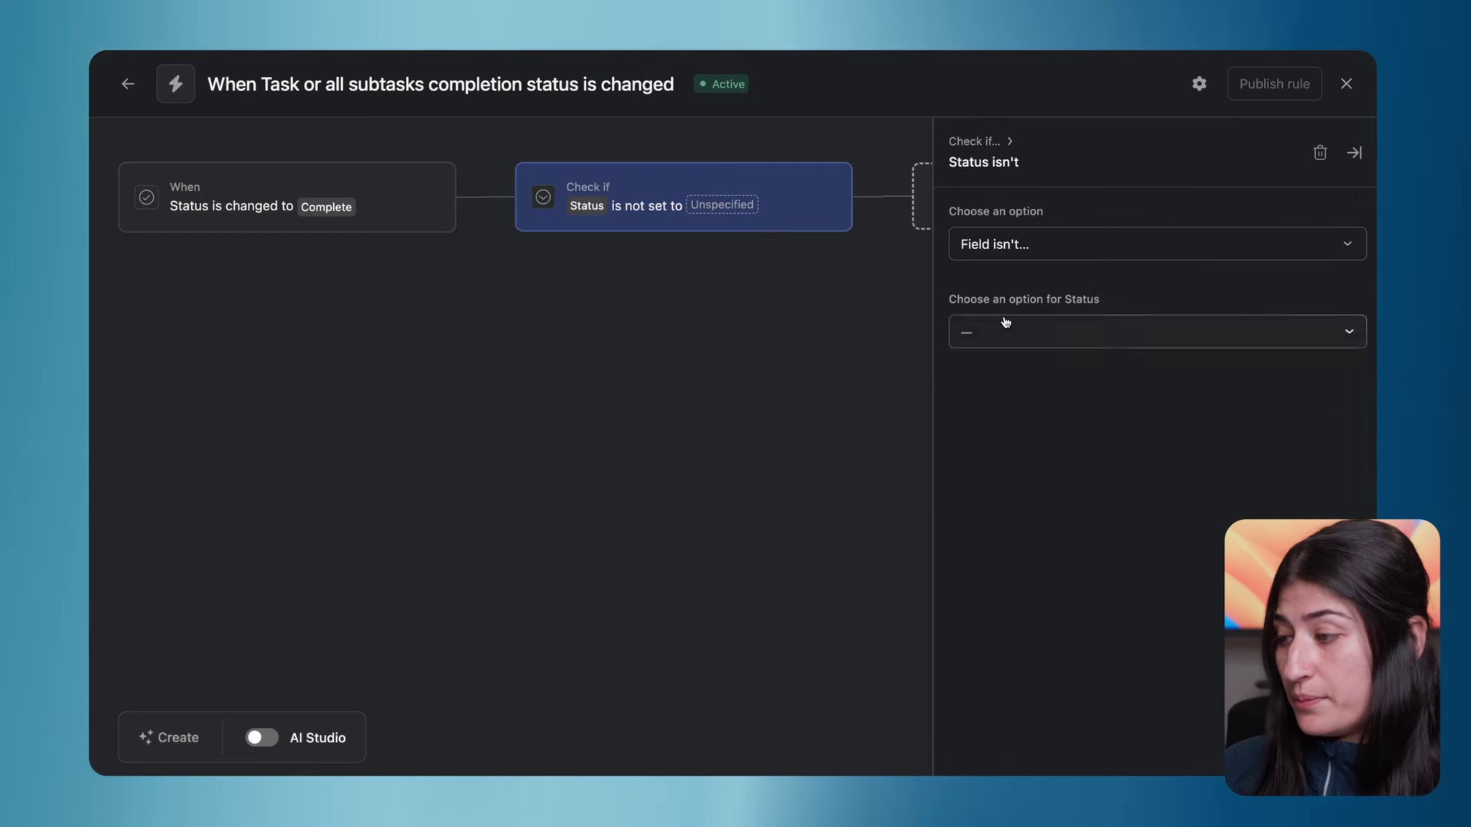
pyautogui.click(1004, 319)
pyautogui.click(1046, 505)
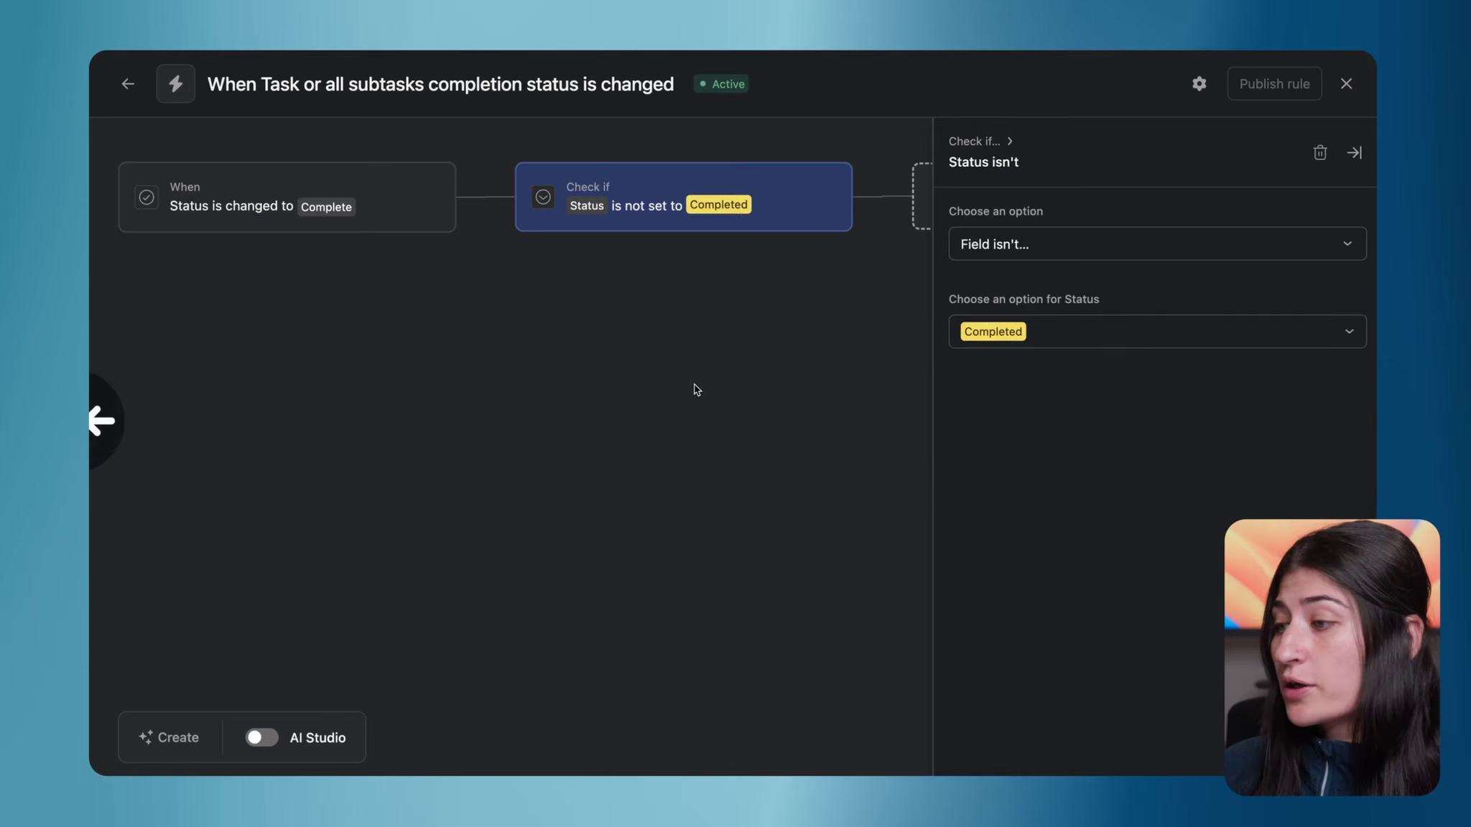
# Add an action that changes the Status custom field to Completed, and publish the rule to the project
pyautogui.hscroll(3, 778, 368)
pyautogui.click(861, 219)
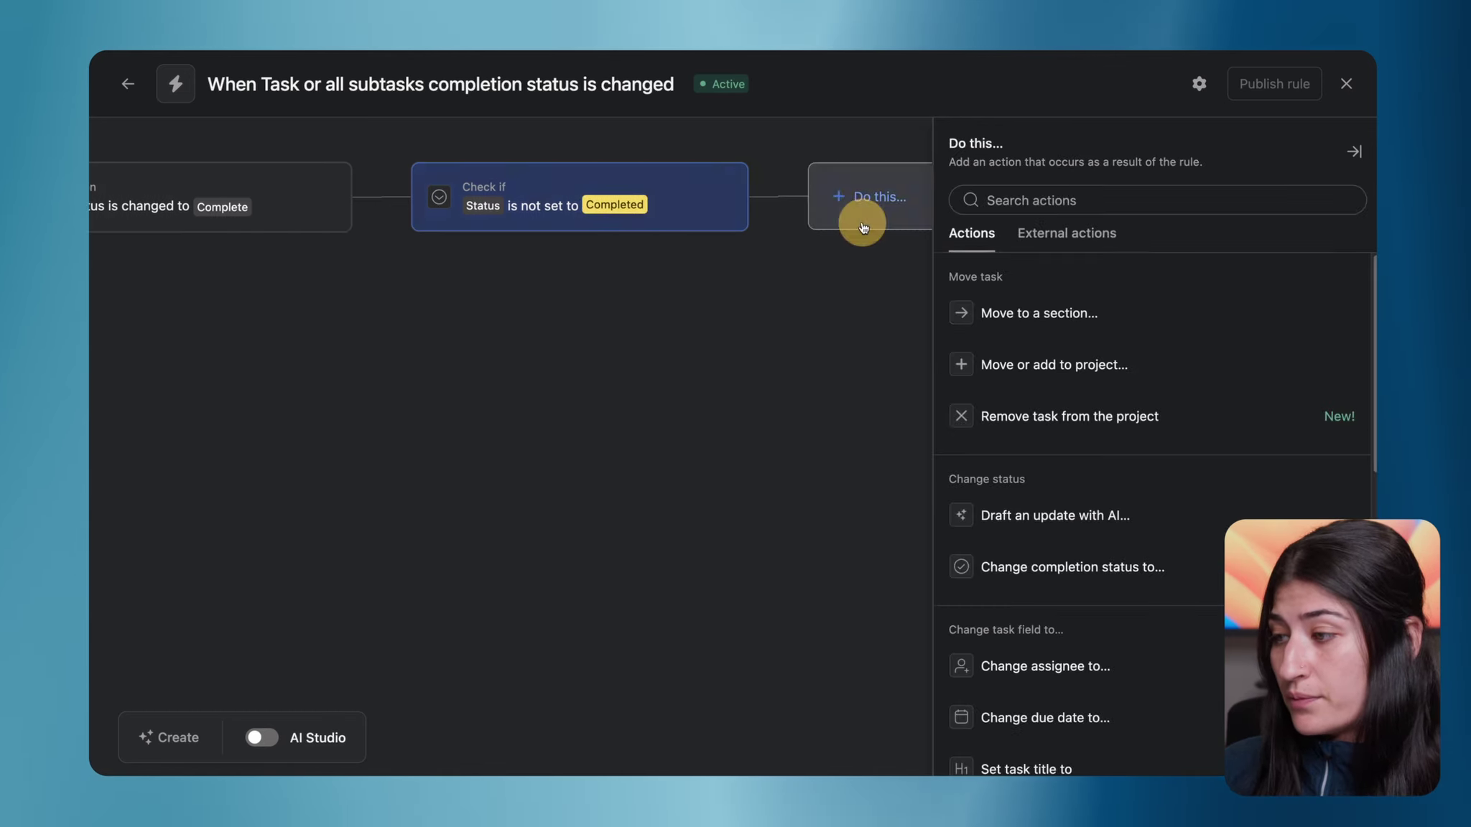
pyautogui.click(1079, 202)
pyautogui.write('sa')
pyautogui.press('BackSpace')
pyautogui.write('tatu')
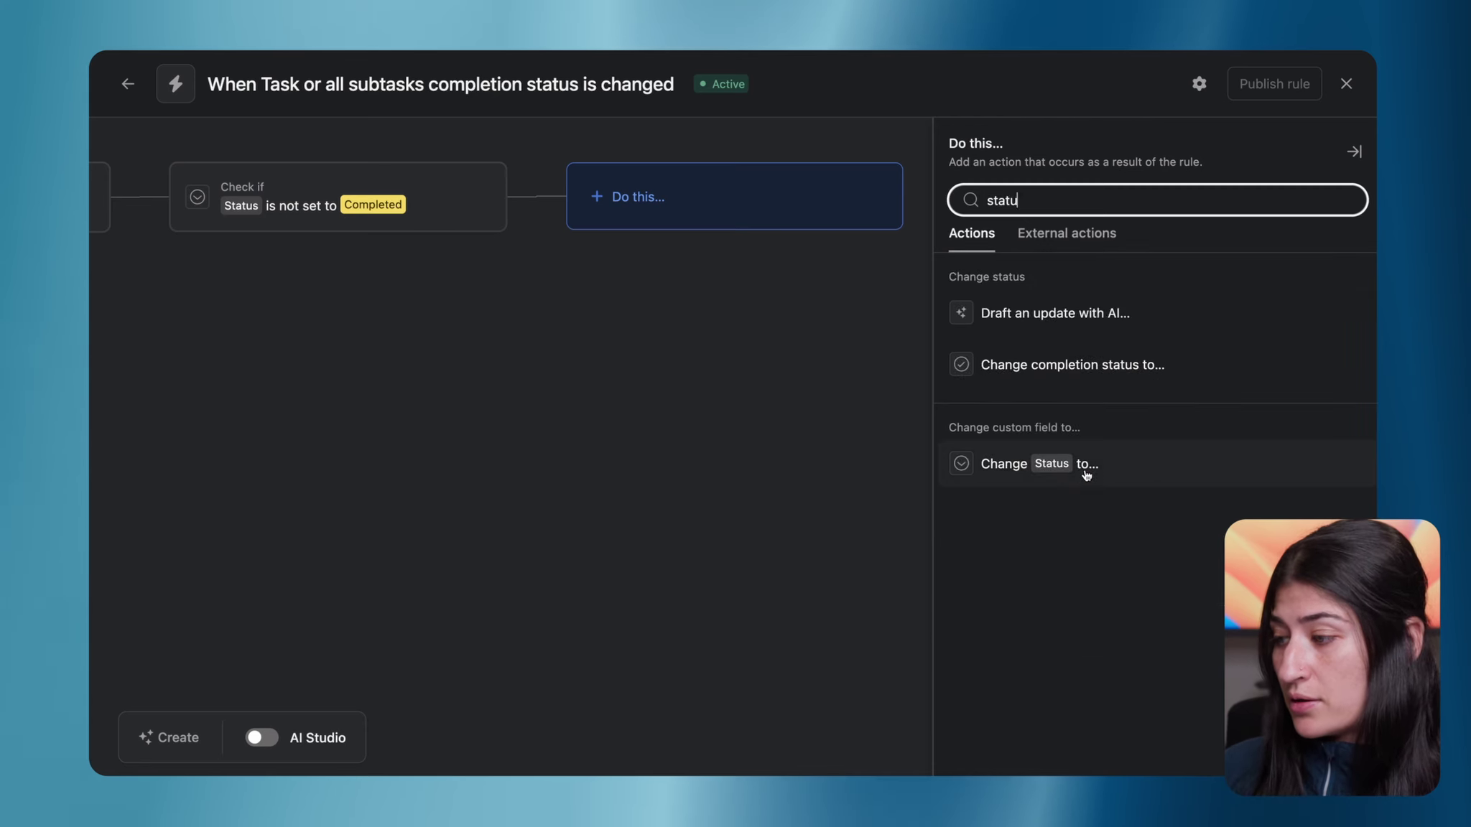
pyautogui.click(1086, 465)
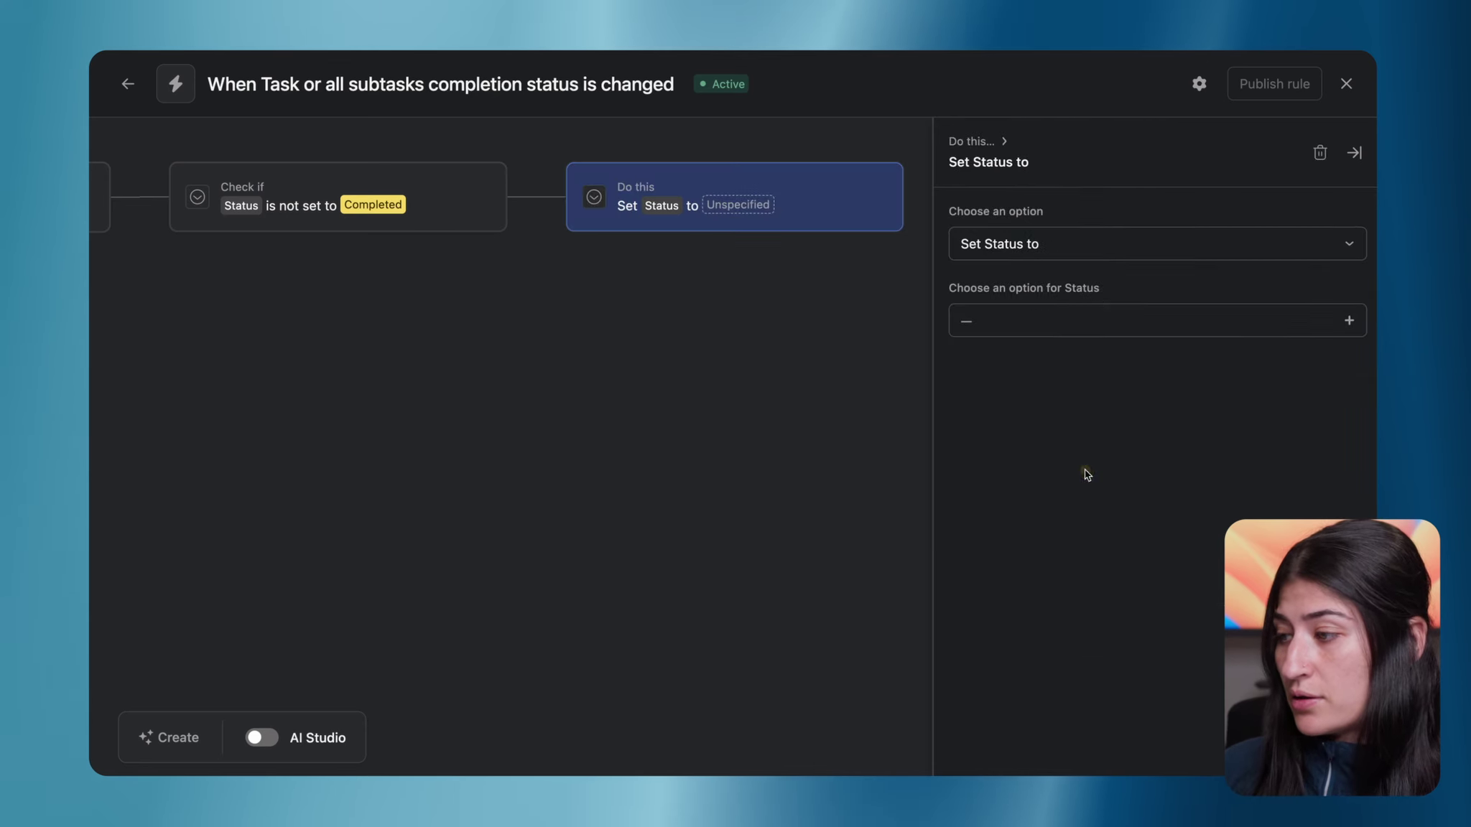
pyautogui.click(1069, 310)
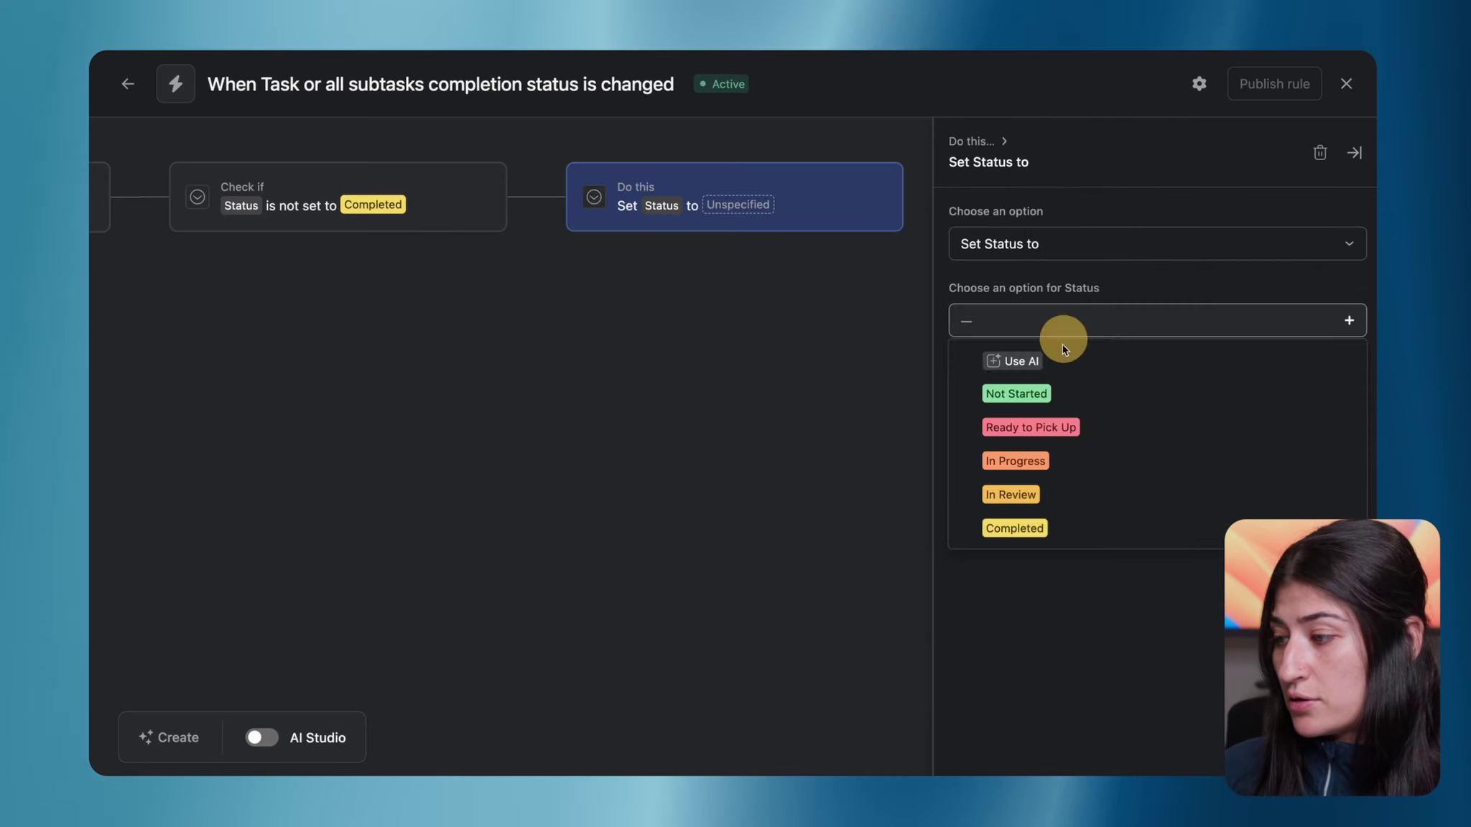
pyautogui.click(1035, 528)
pyautogui.click(612, 456)
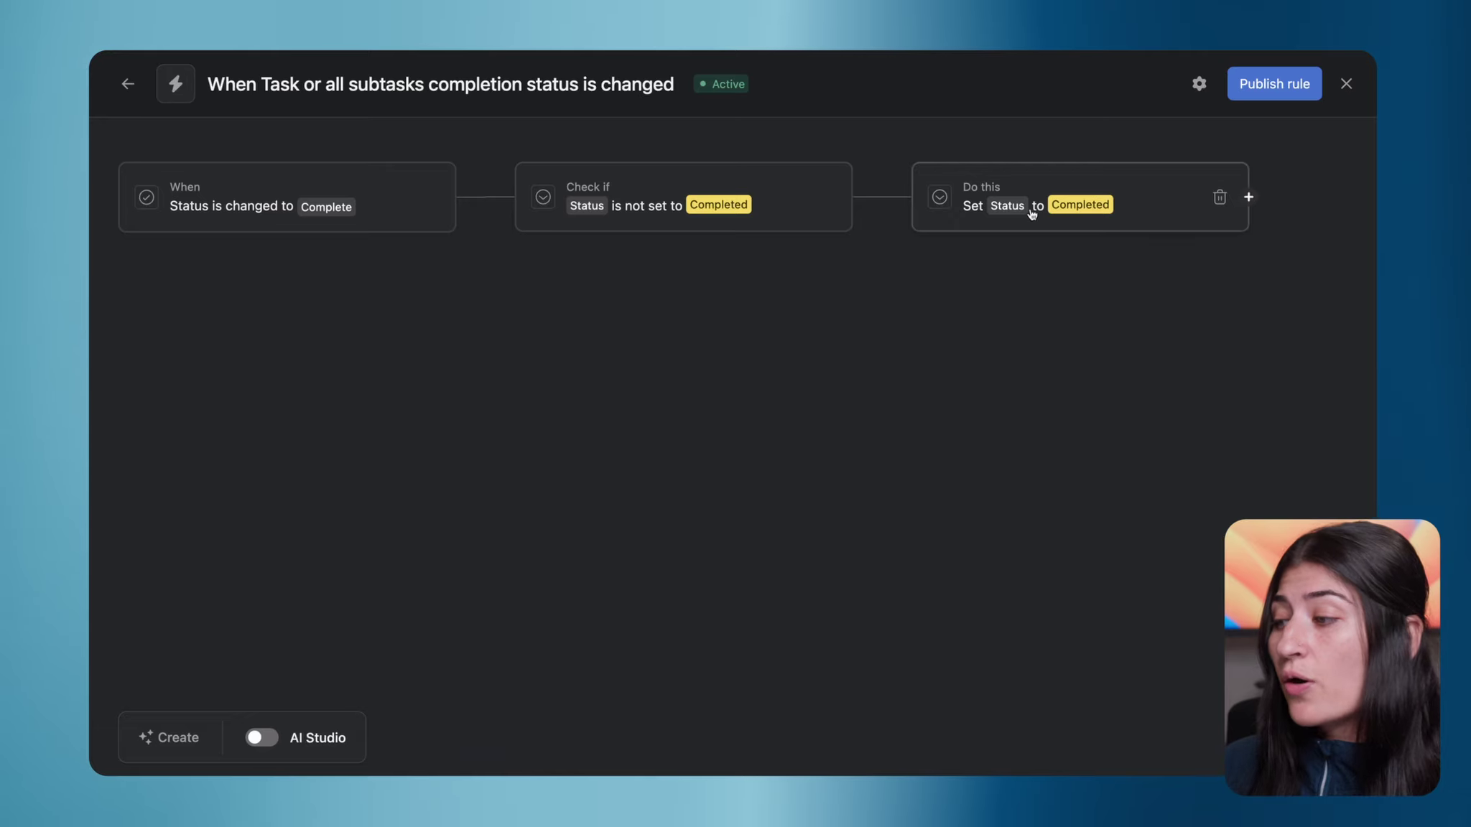
pyautogui.click(1249, 88)
pyautogui.click(862, 174)
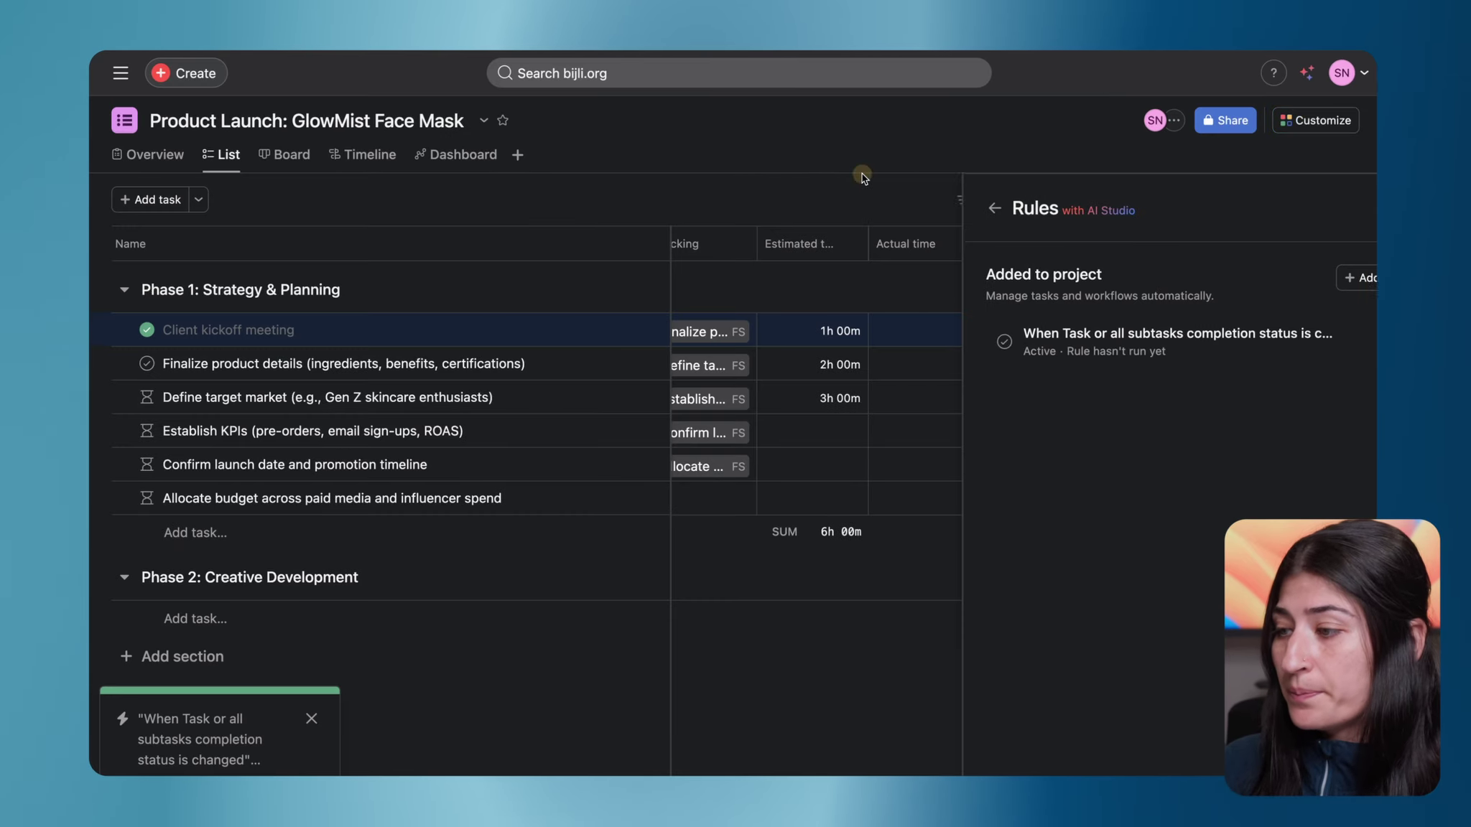
# Test the rule by marking Finalize product details complete, and return the task to incomplete
pyautogui.click(146, 364)
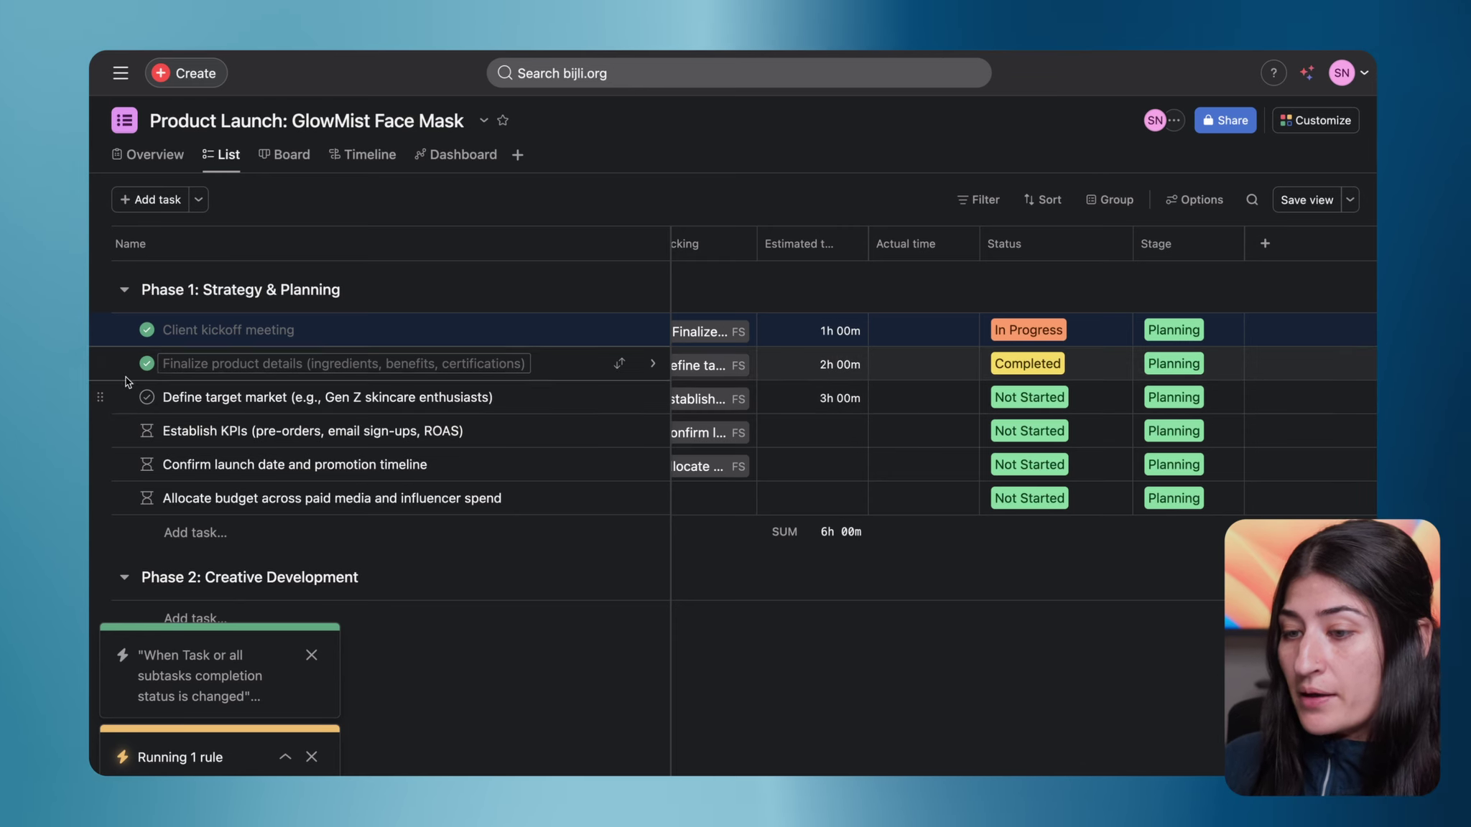
pyautogui.click(148, 358)
pyautogui.click(147, 365)
pyautogui.click(148, 364)
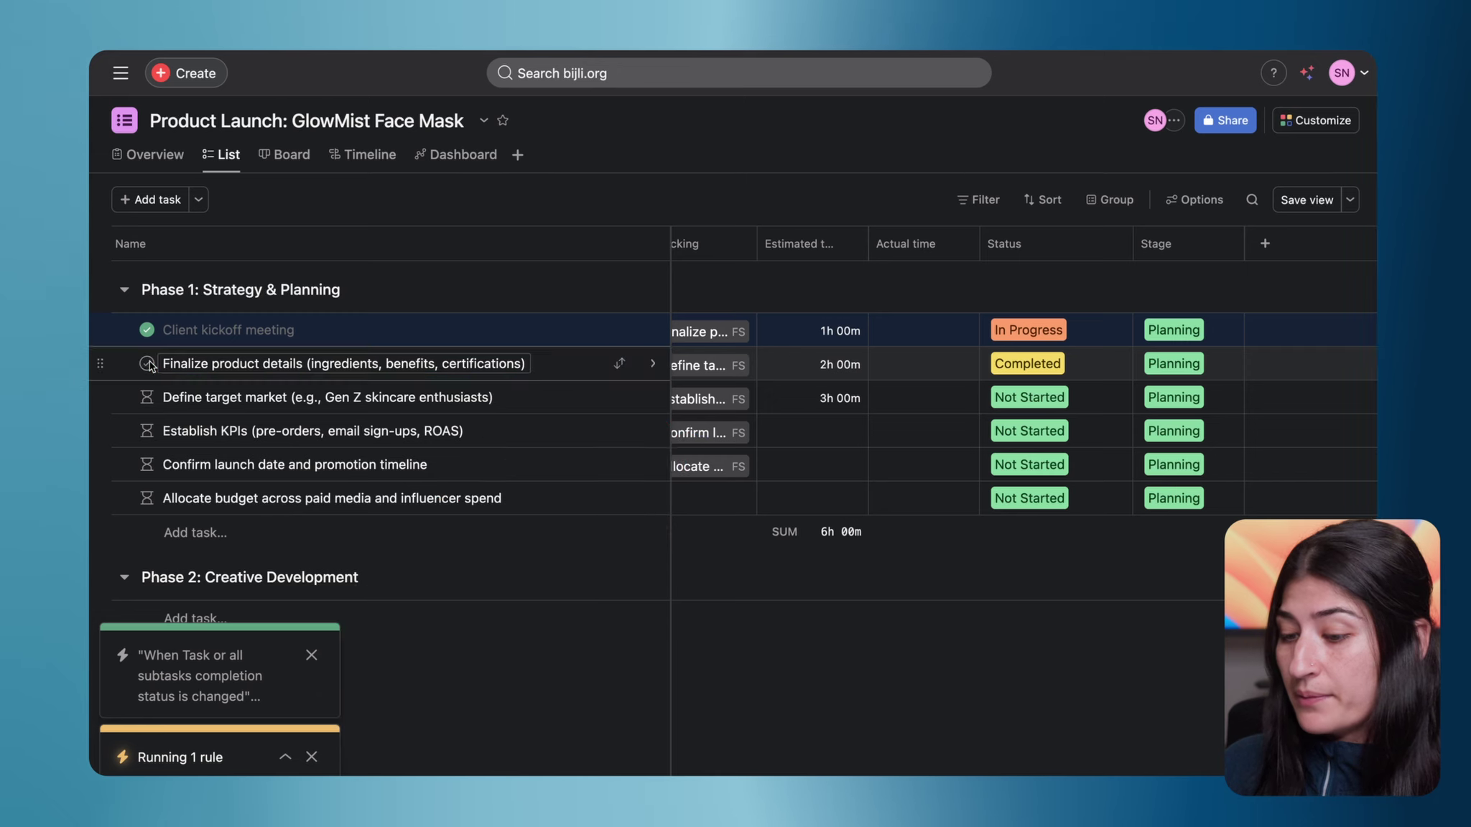
# Mark Finalize product details complete, and try Completed as Define target market's Status before returning it to Not Started
pyautogui.click(147, 363)
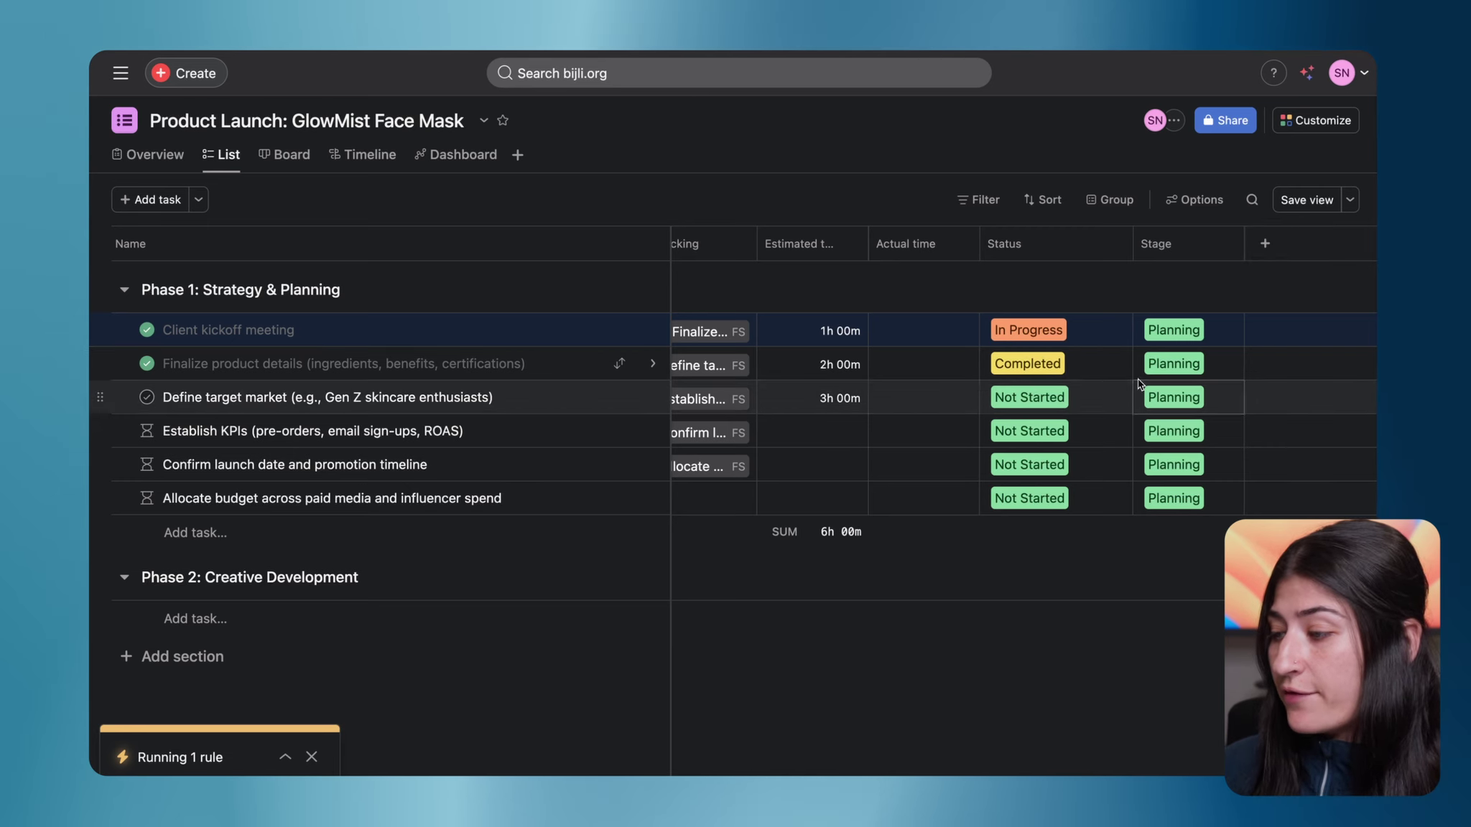
pyautogui.click(1054, 405)
pyautogui.click(1037, 592)
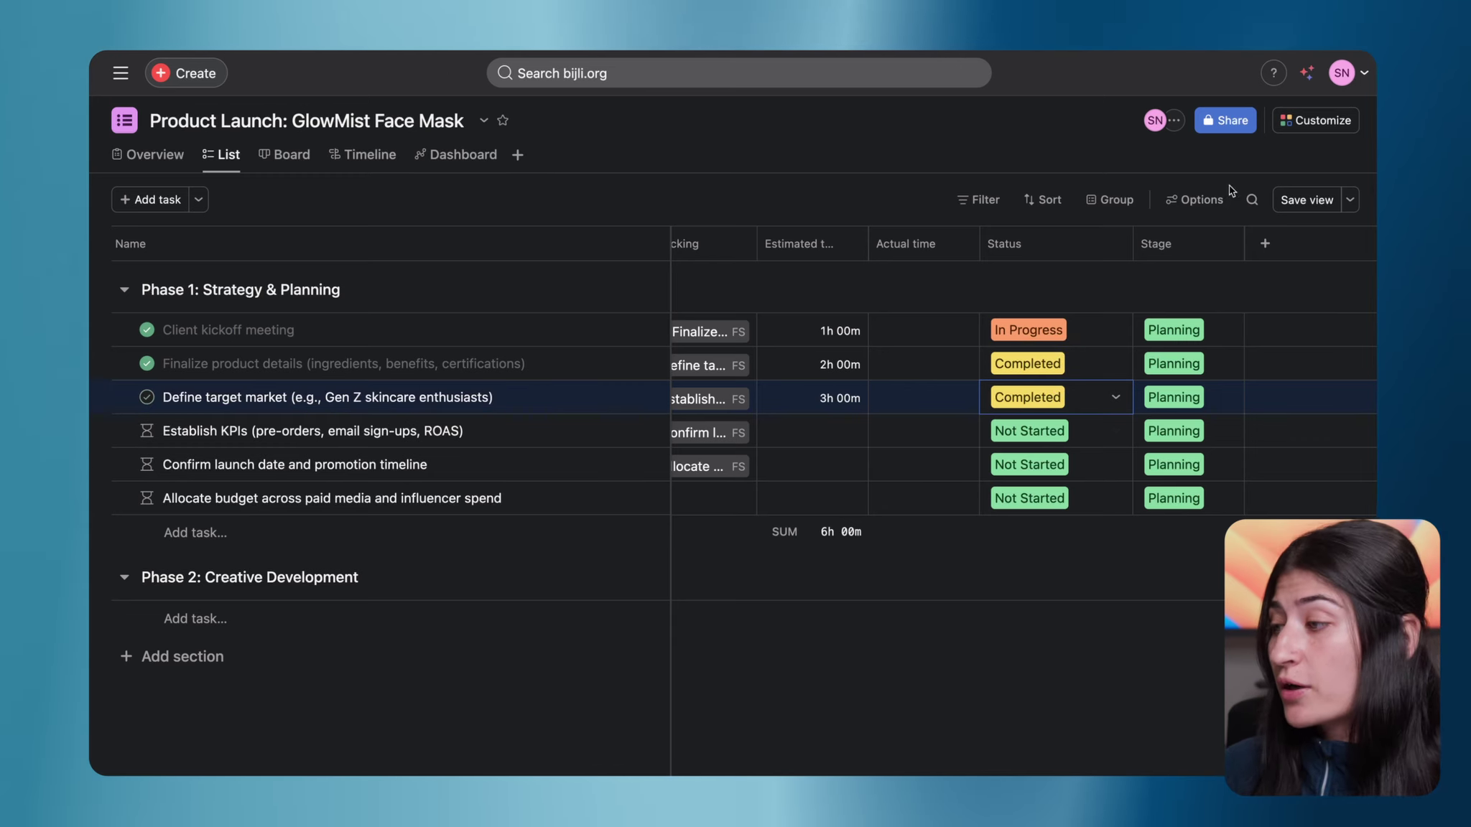
pyautogui.click(1099, 398)
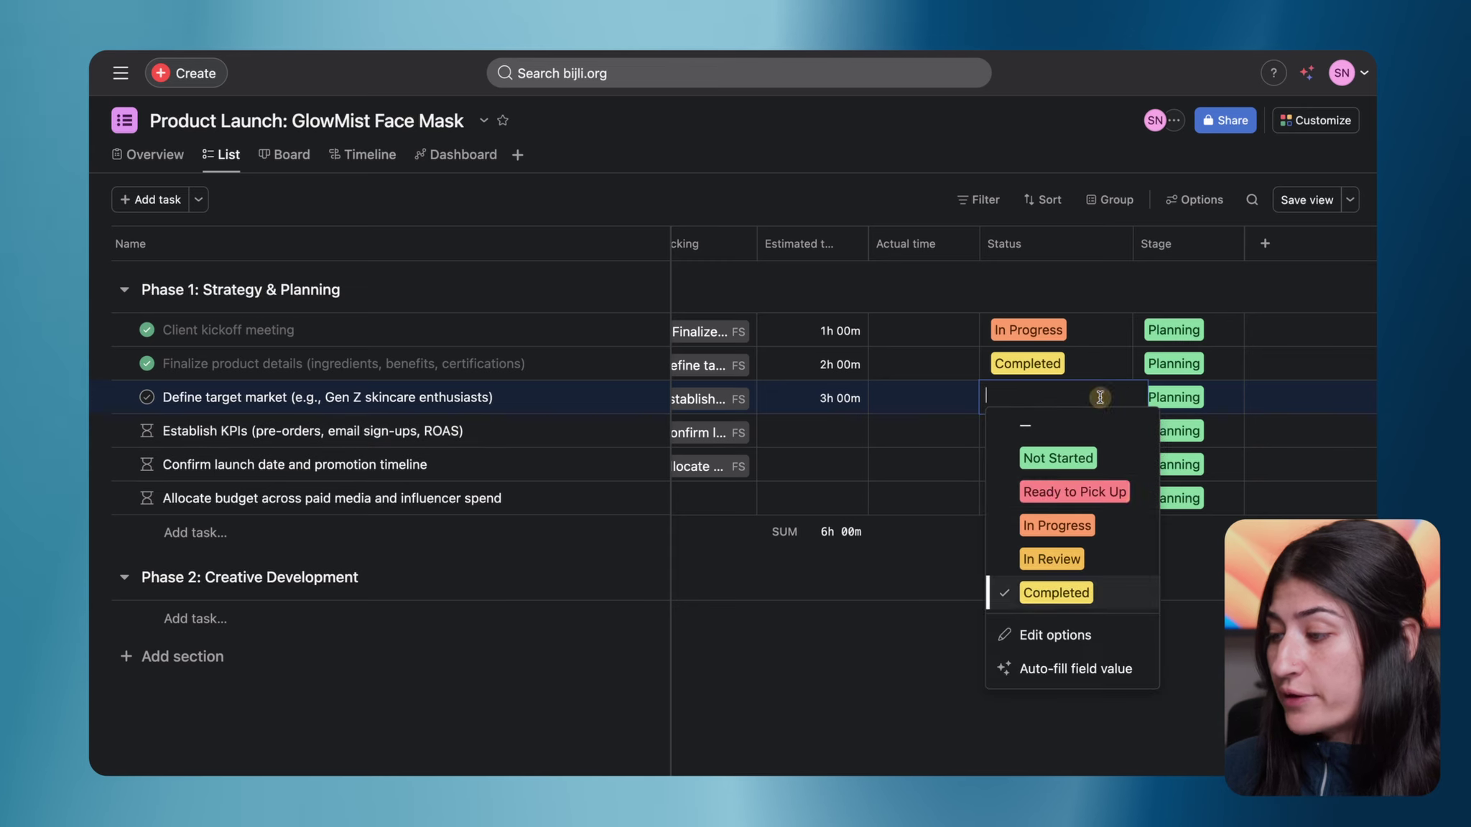
pyautogui.click(1035, 458)
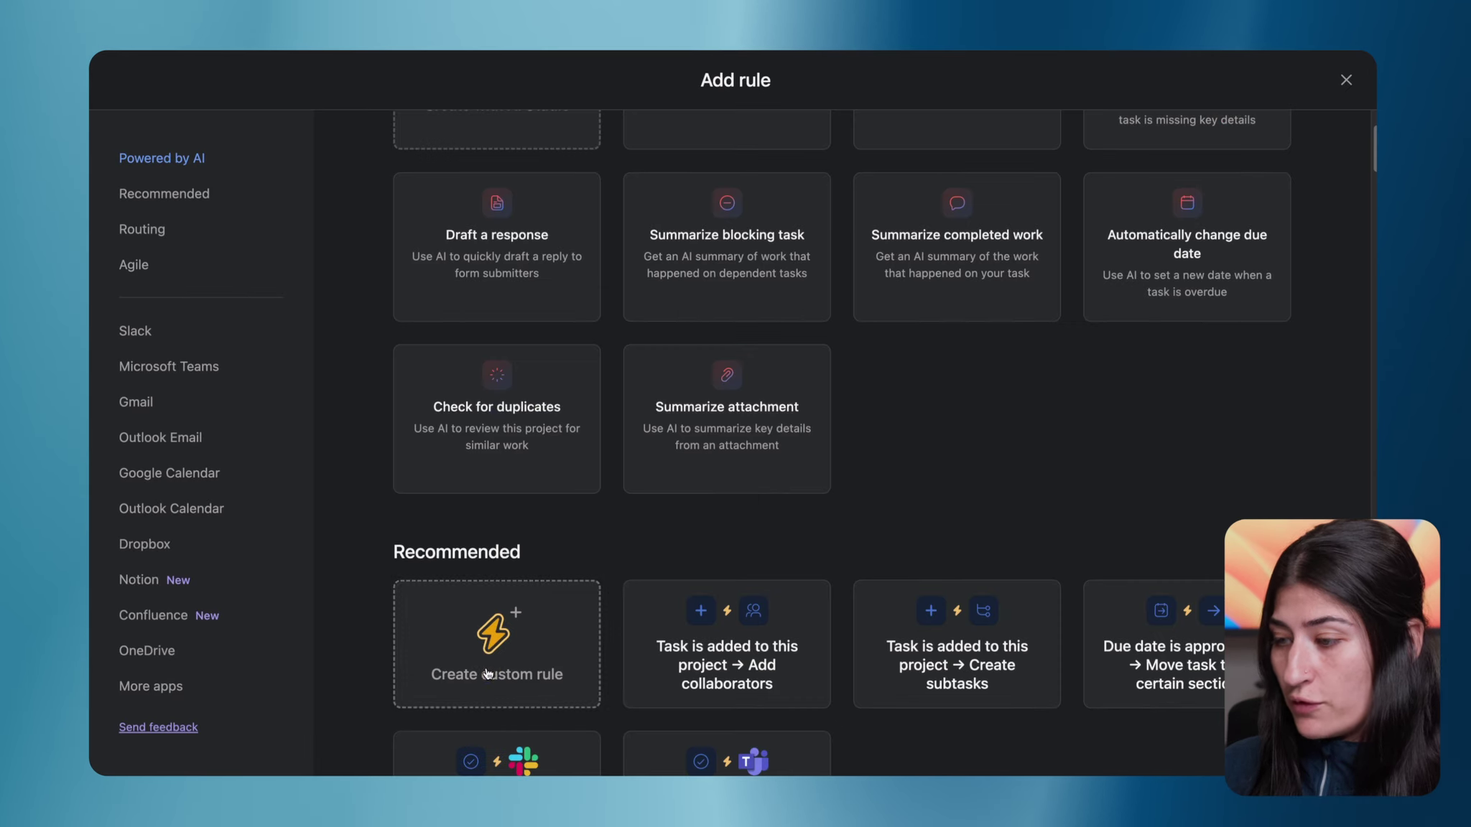
# Create a custom rule triggered when the Status field is set to Completed
pyautogui.click(486, 668)
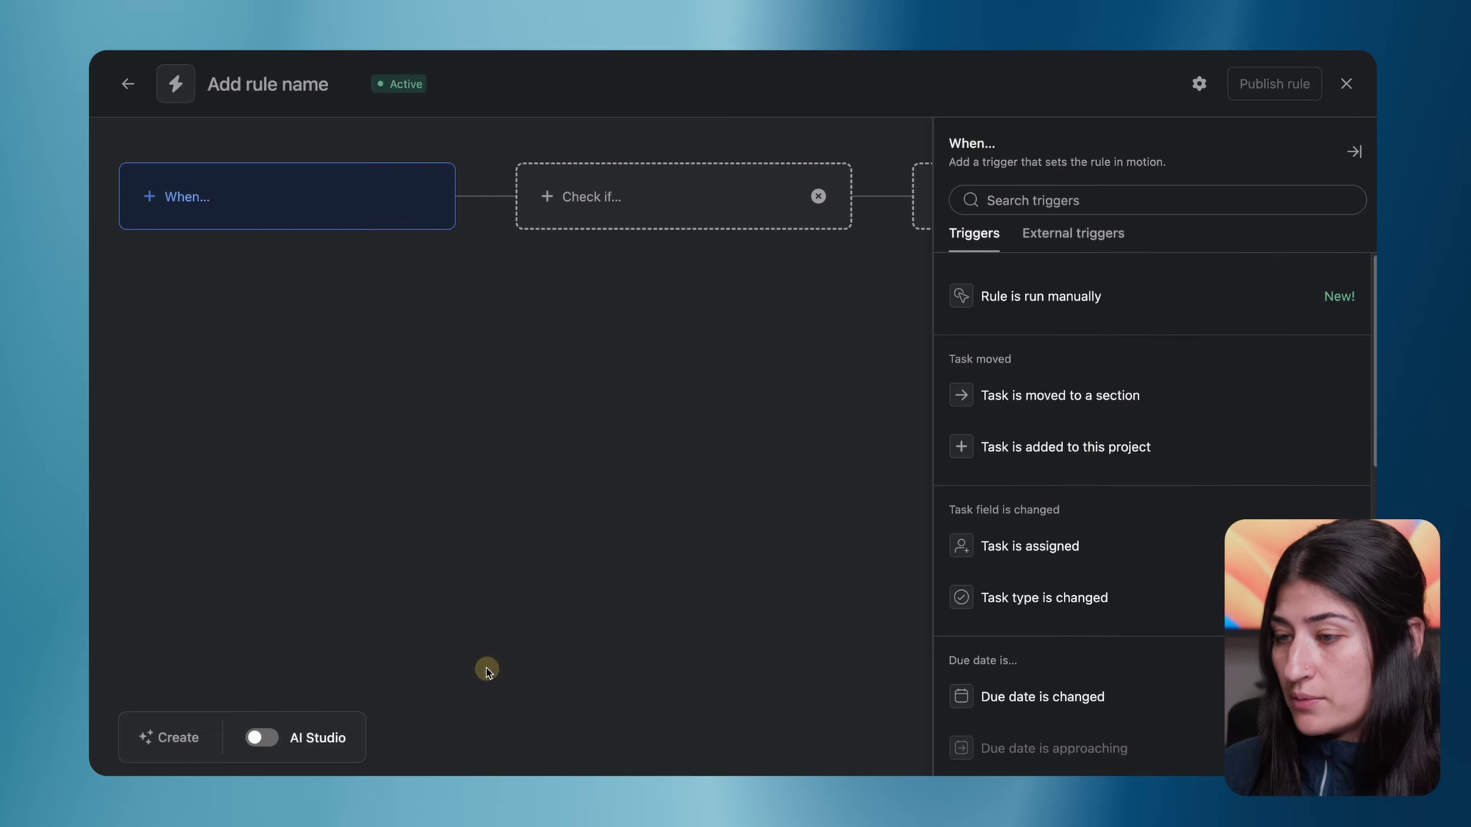
pyautogui.click(1037, 200)
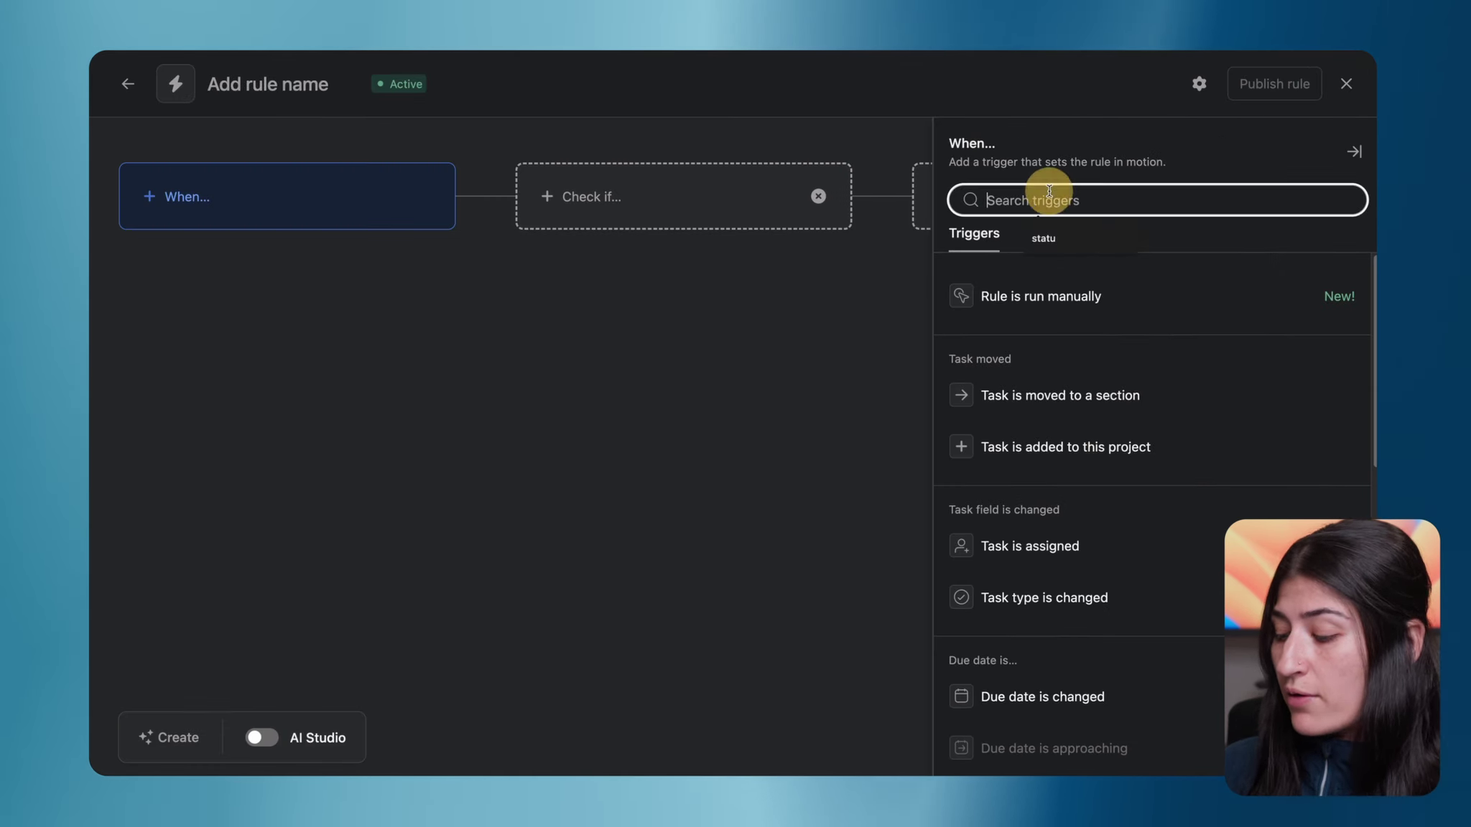
pyautogui.write('stat')
pyautogui.moveTo(1045, 535); pyautogui.dragTo(1023, 487)
pyautogui.click(1048, 526)
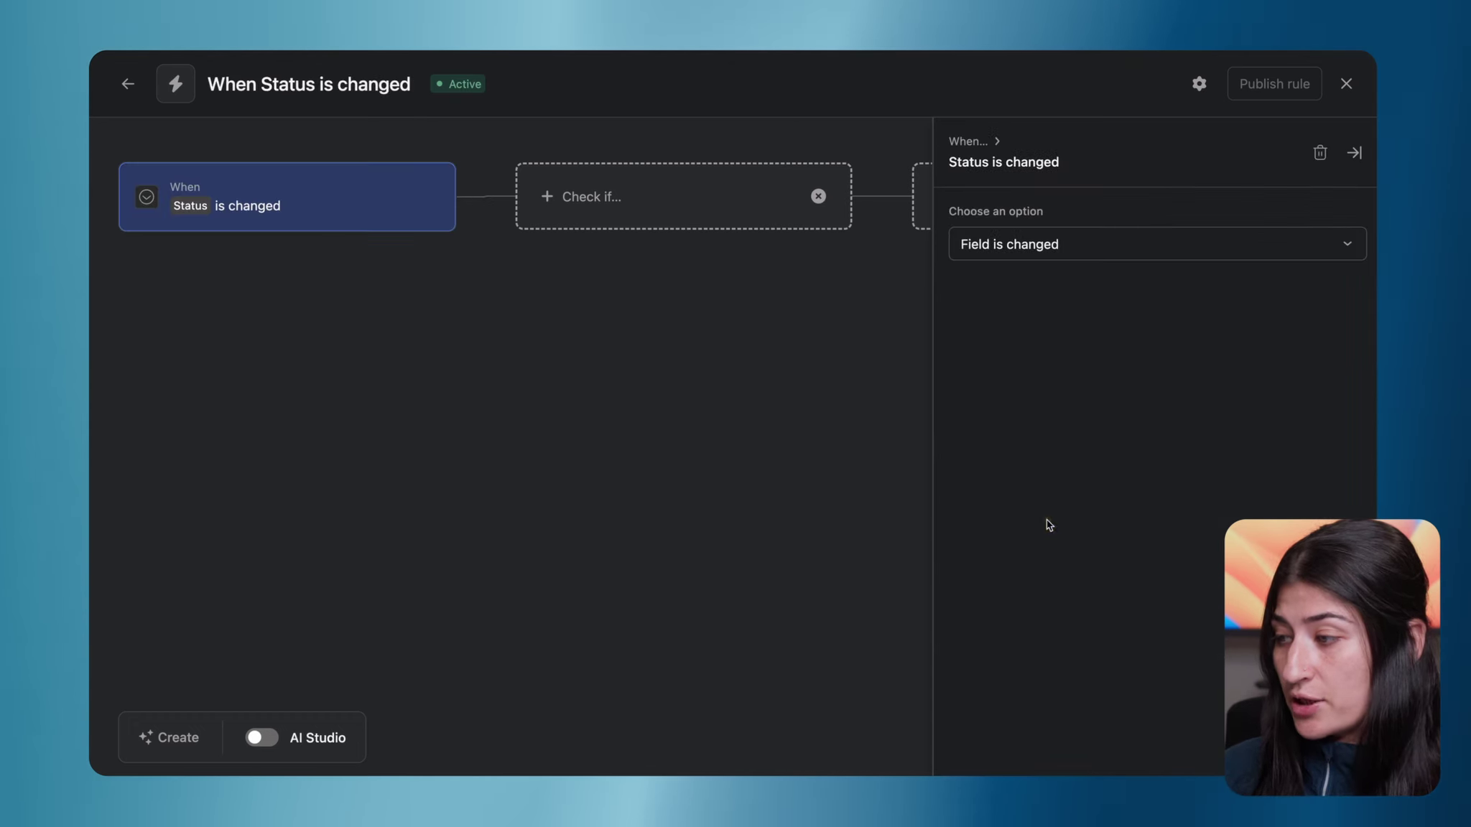
pyautogui.click(1034, 245)
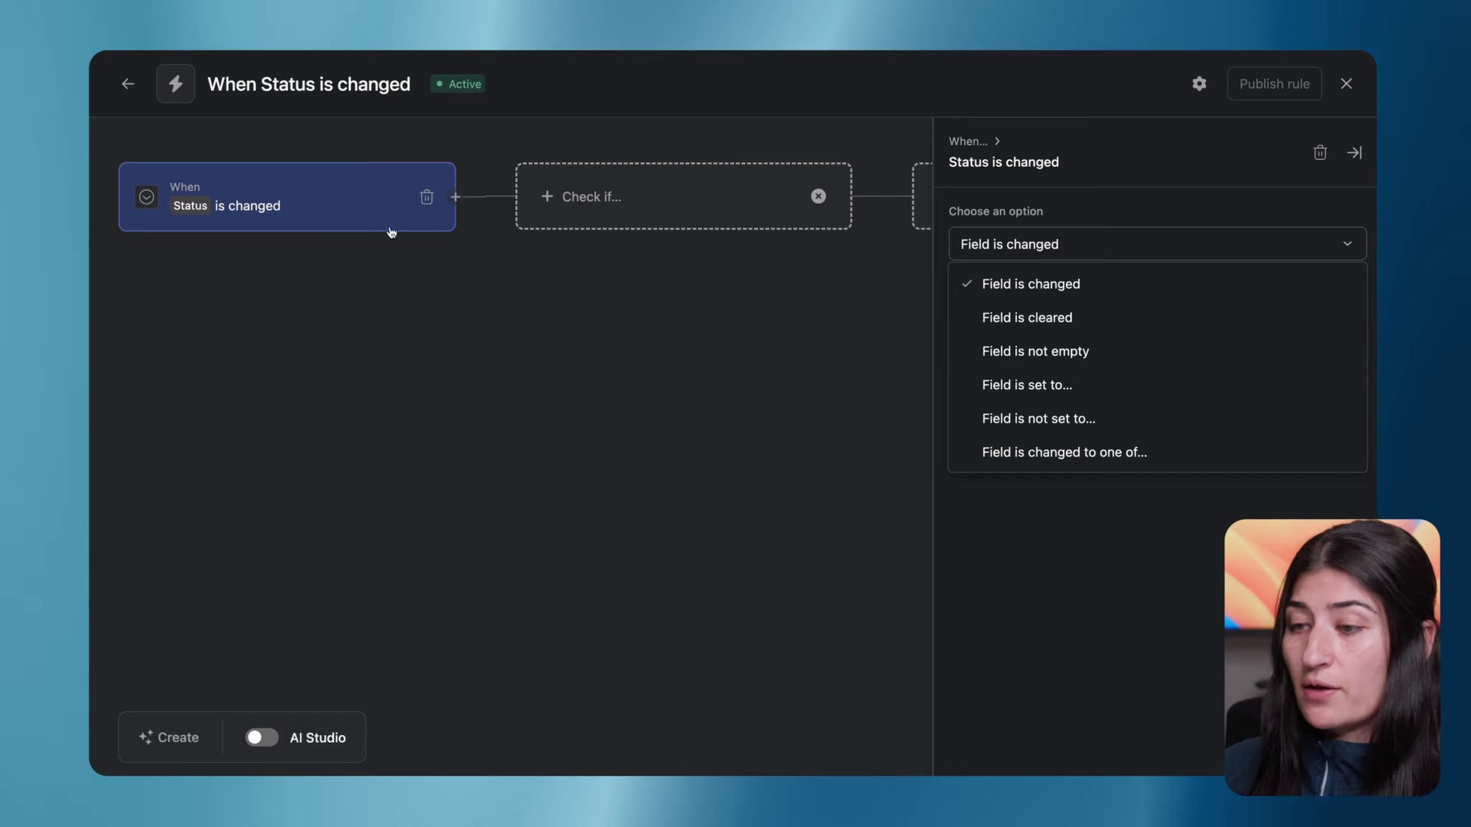
pyautogui.click(1110, 374)
pyautogui.click(1071, 324)
pyautogui.click(1037, 501)
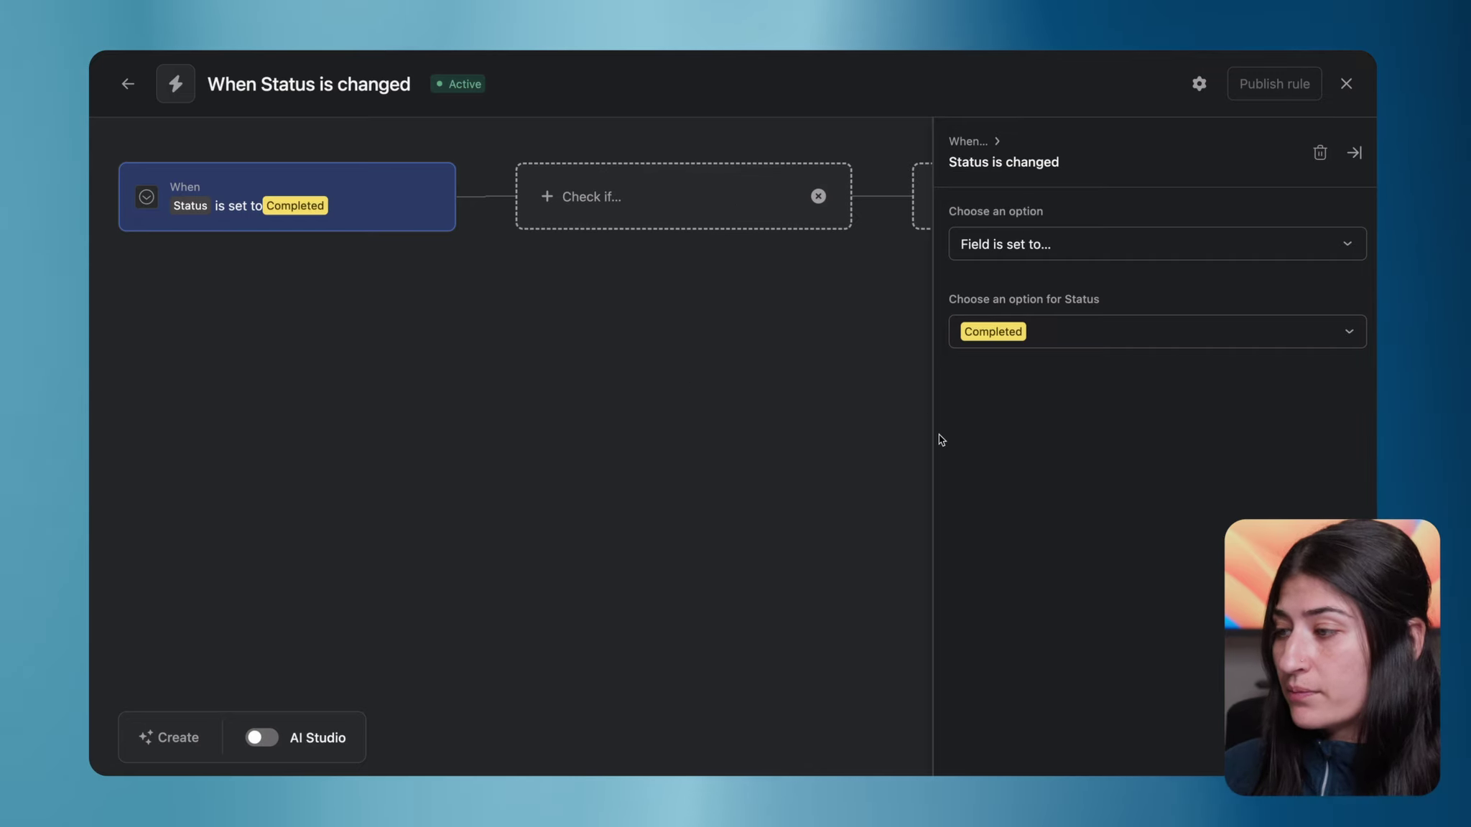
# Add a condition to the rule checking that the task is marked as Incomplete
pyautogui.click(676, 217)
pyautogui.click(1112, 202)
pyautogui.write('compl')
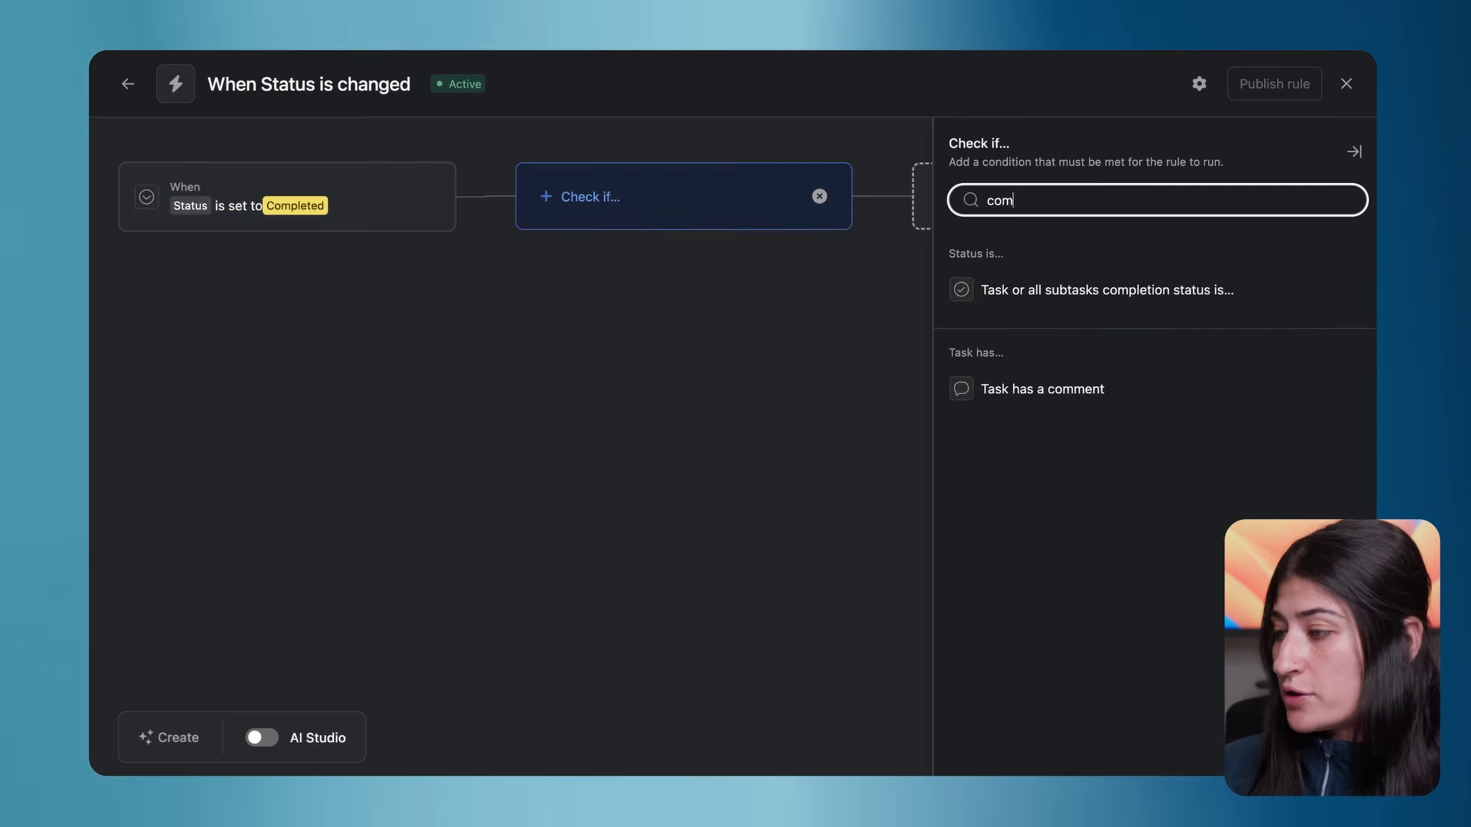
pyautogui.click(1189, 293)
pyautogui.click(1011, 332)
pyautogui.click(1004, 372)
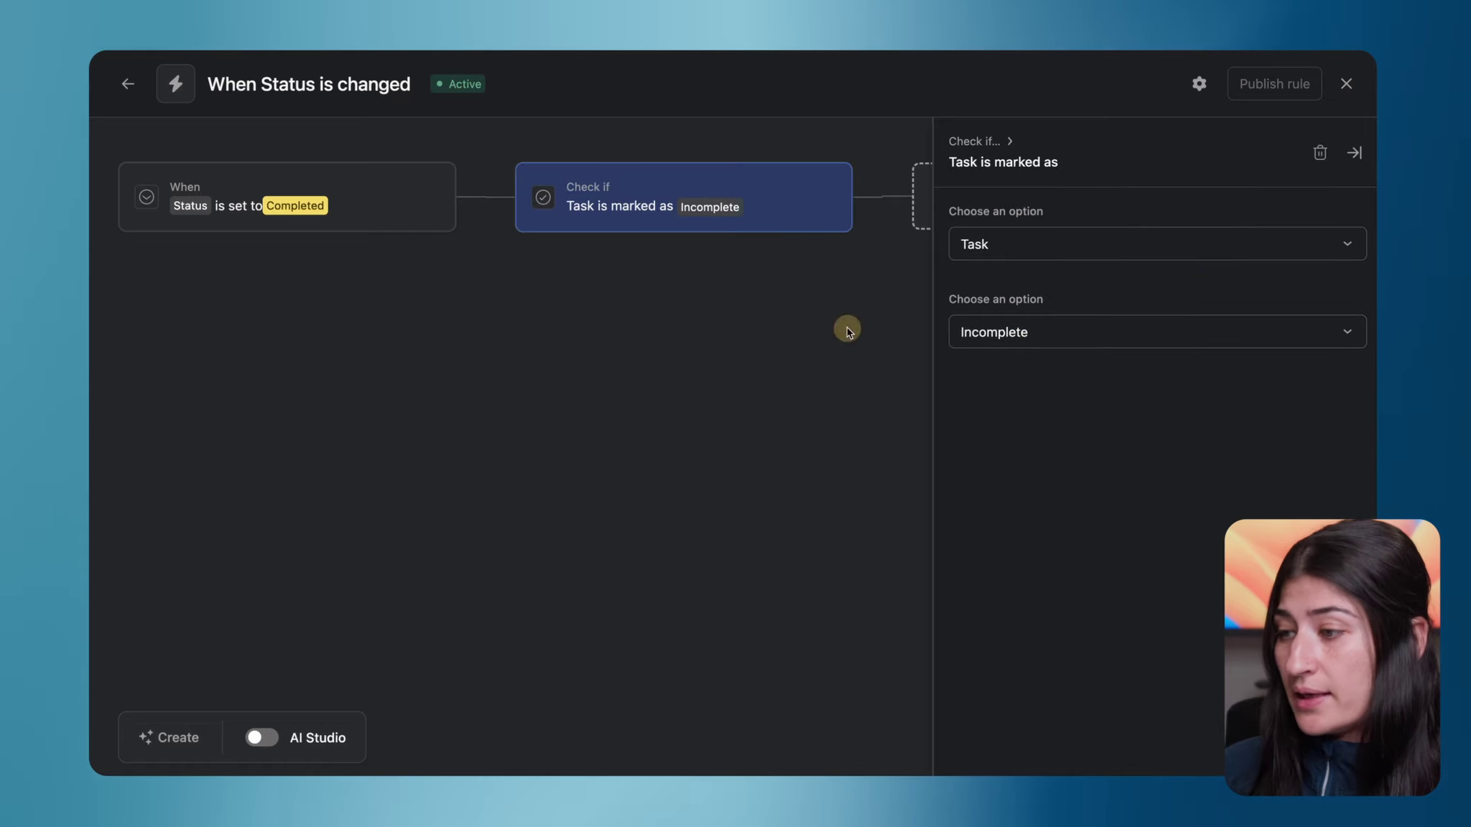
pyautogui.click(739, 270)
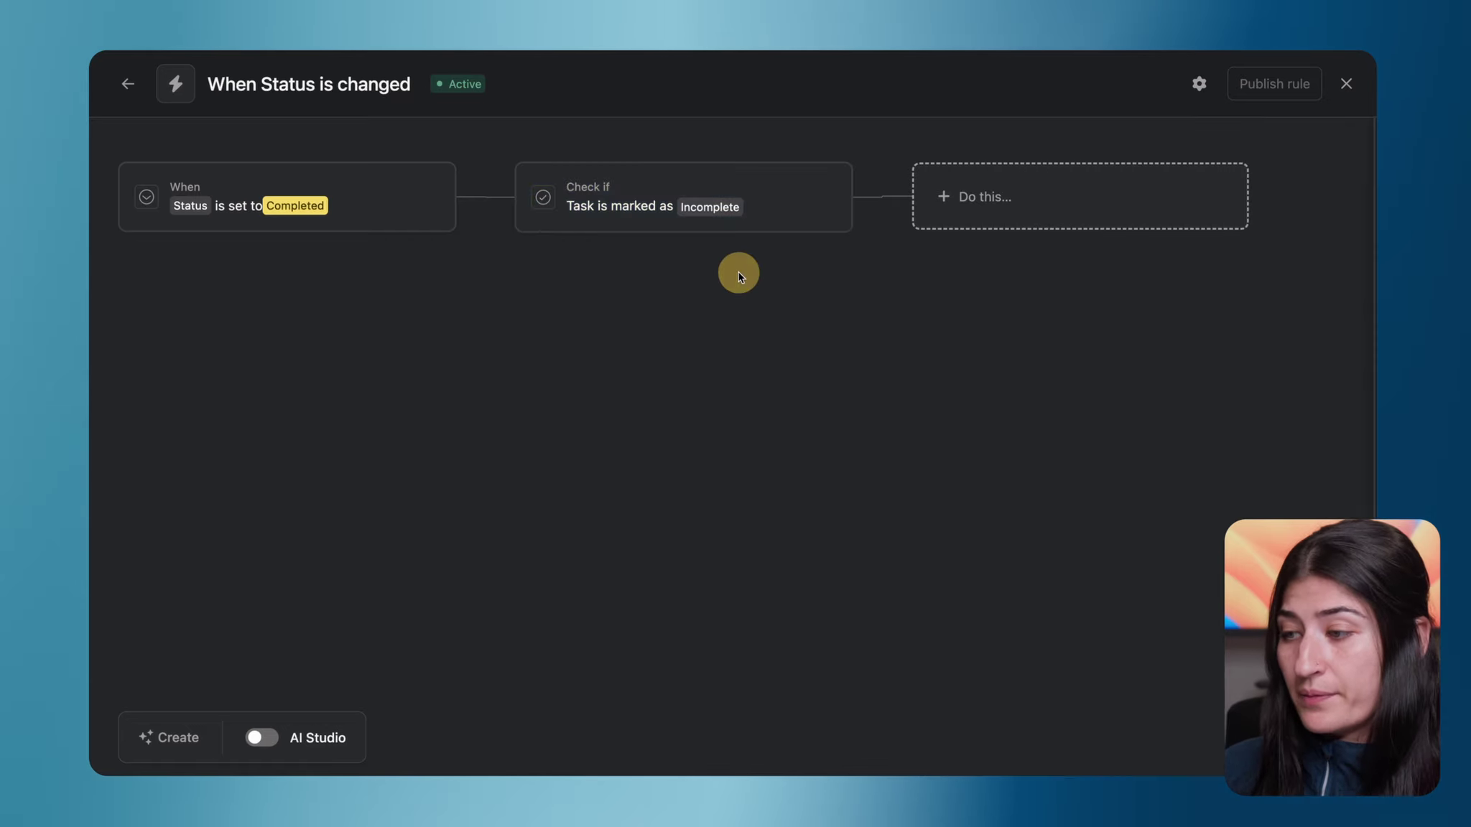
# Add an action to the rule that completes the task, and publish the rule
pyautogui.click(1069, 179)
pyautogui.click(1117, 201)
pyautogui.write('stat')
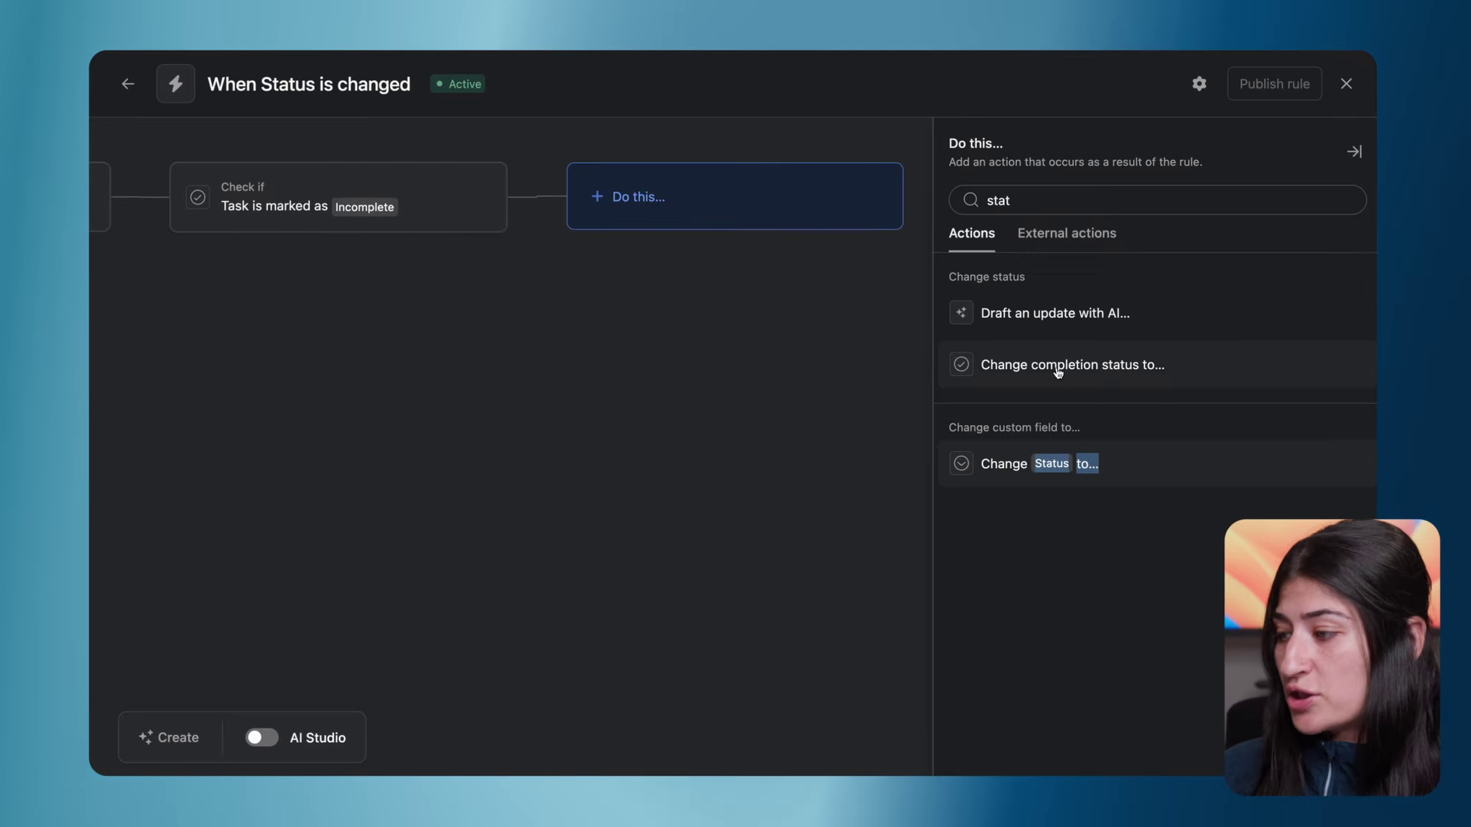
pyautogui.click(1115, 364)
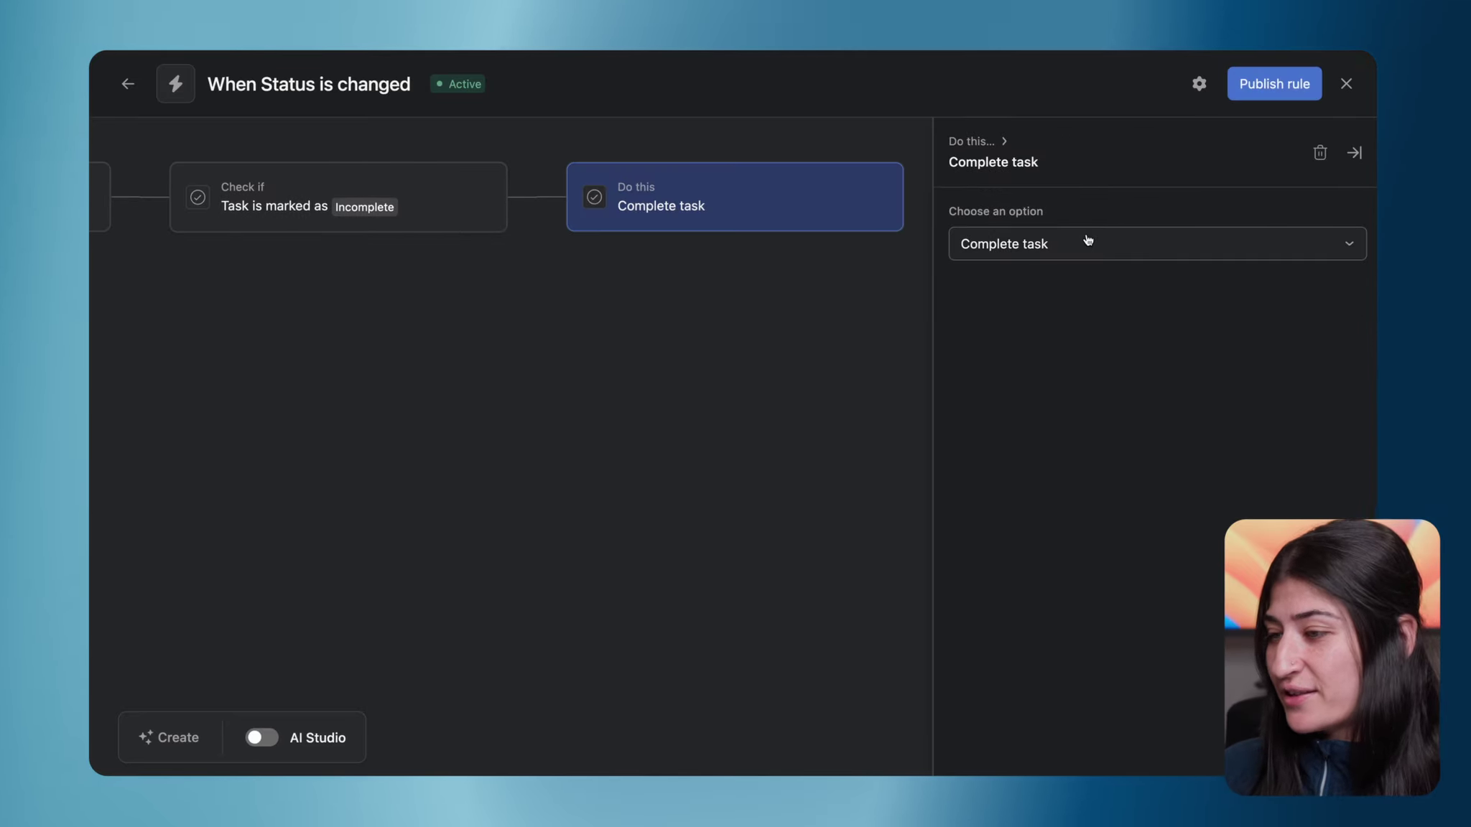
pyautogui.click(1286, 80)
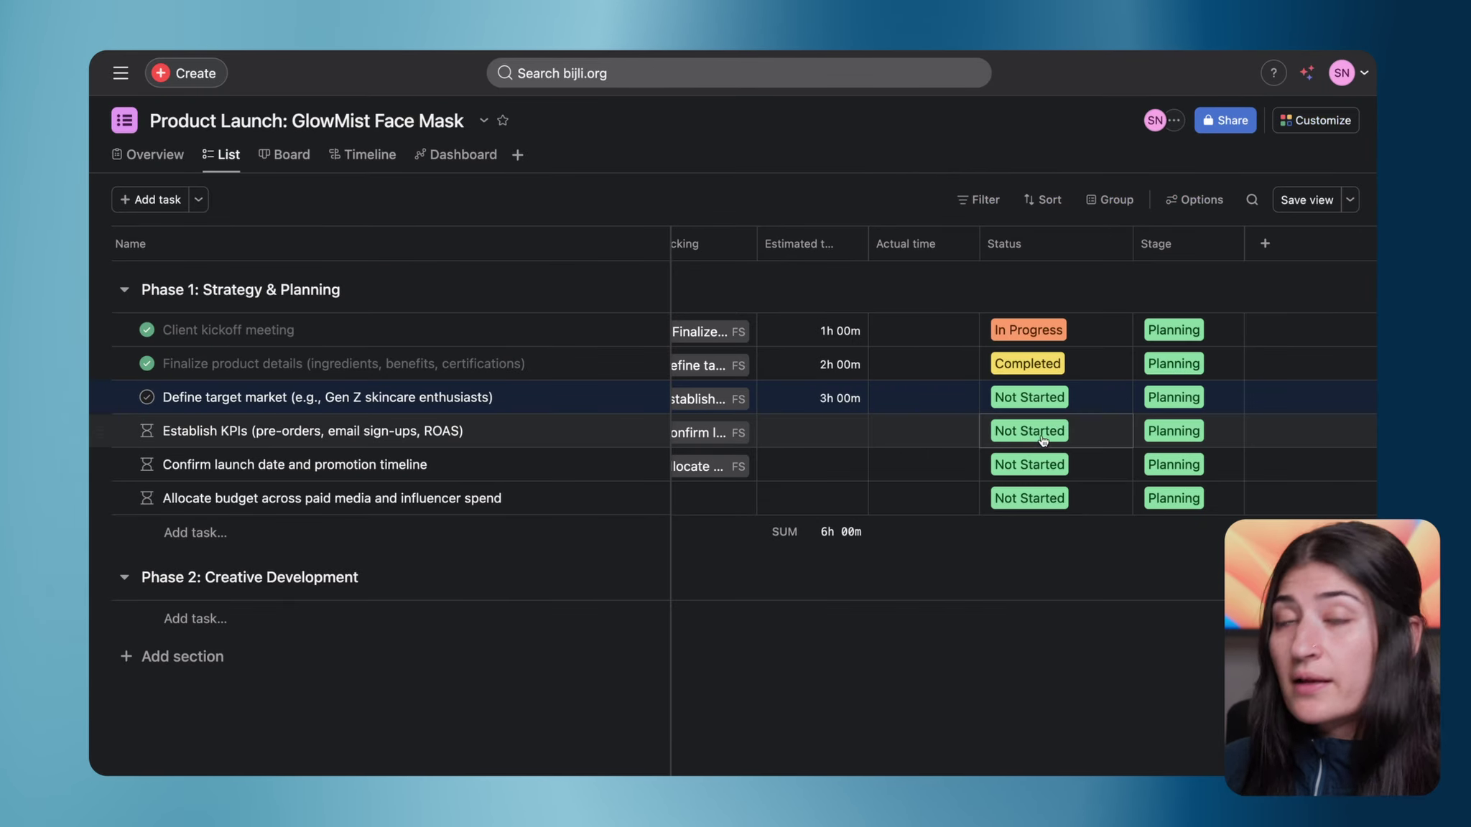
# Test the new rule by setting Define target market's Status to Completed
pyautogui.click(1040, 397)
pyautogui.click(1055, 592)
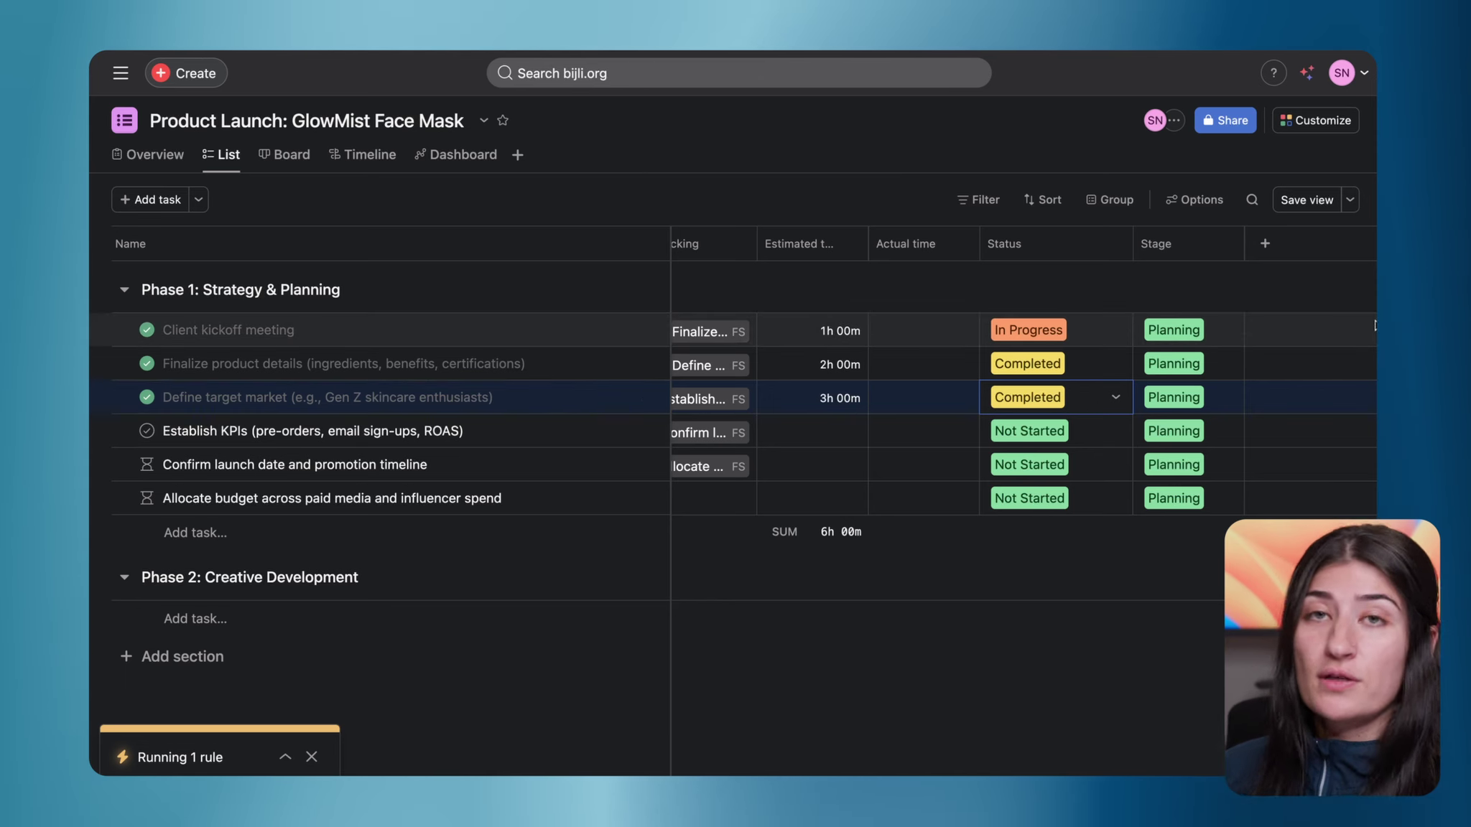
# Set the estimated time of Establish KPIs and Confirm launch date and promotion timeline to 2 hours each
pyautogui.hscroll(-4, 1067, 428)
pyautogui.click(1067, 430)
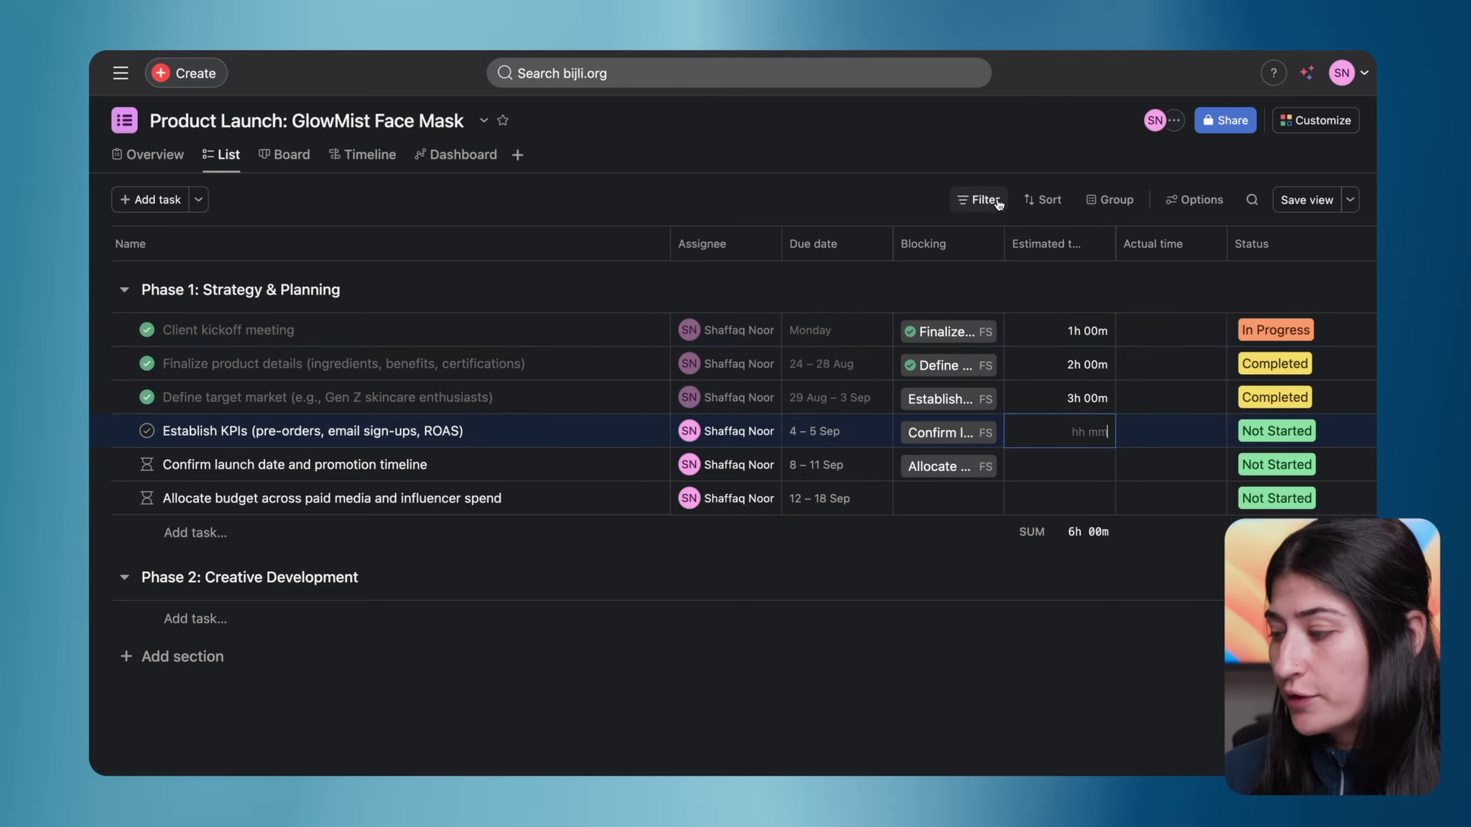
pyautogui.write('2')
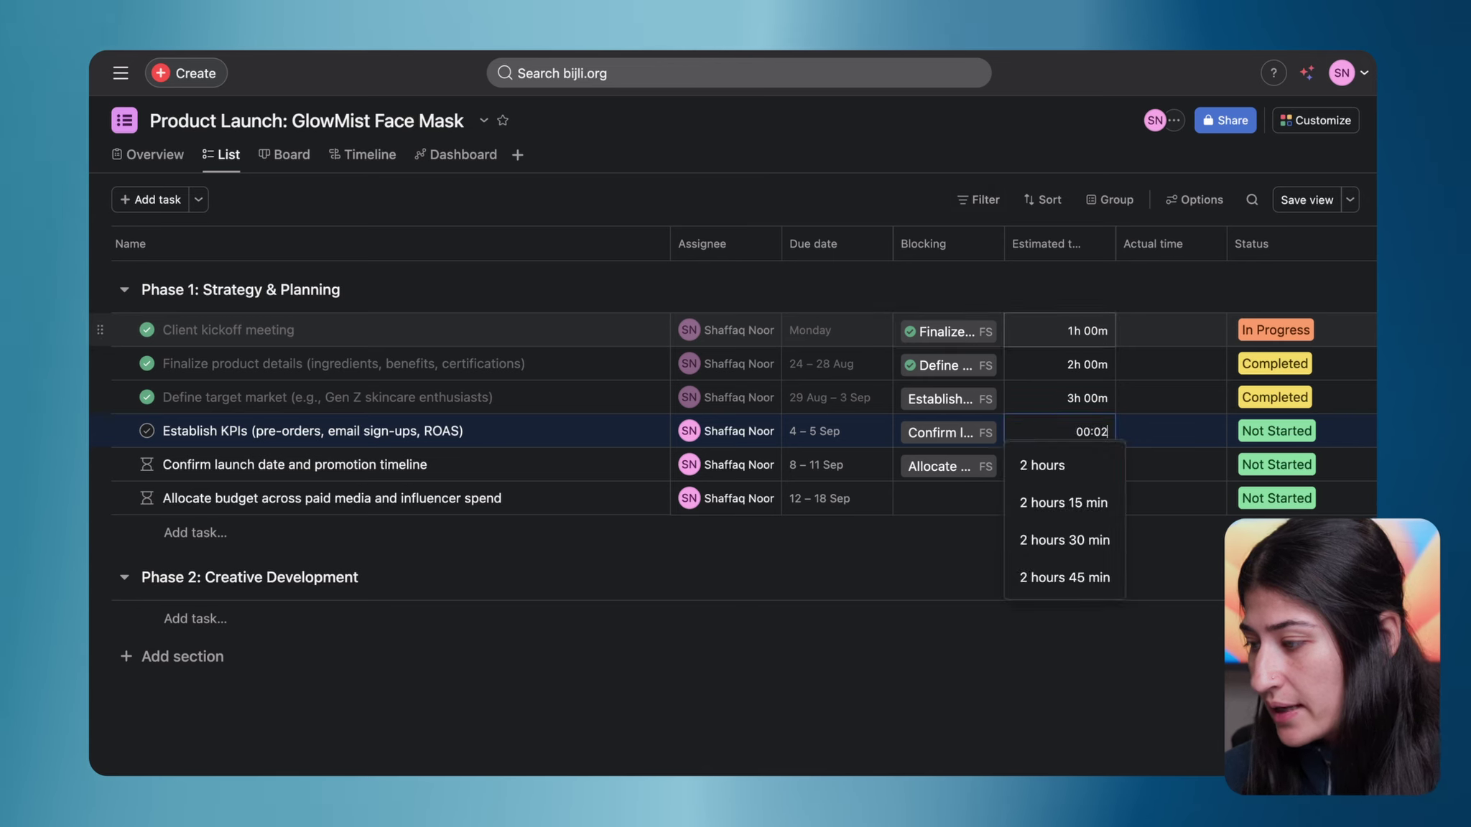
pyautogui.click(1053, 463)
pyautogui.click(1057, 466)
pyautogui.write('2:00')
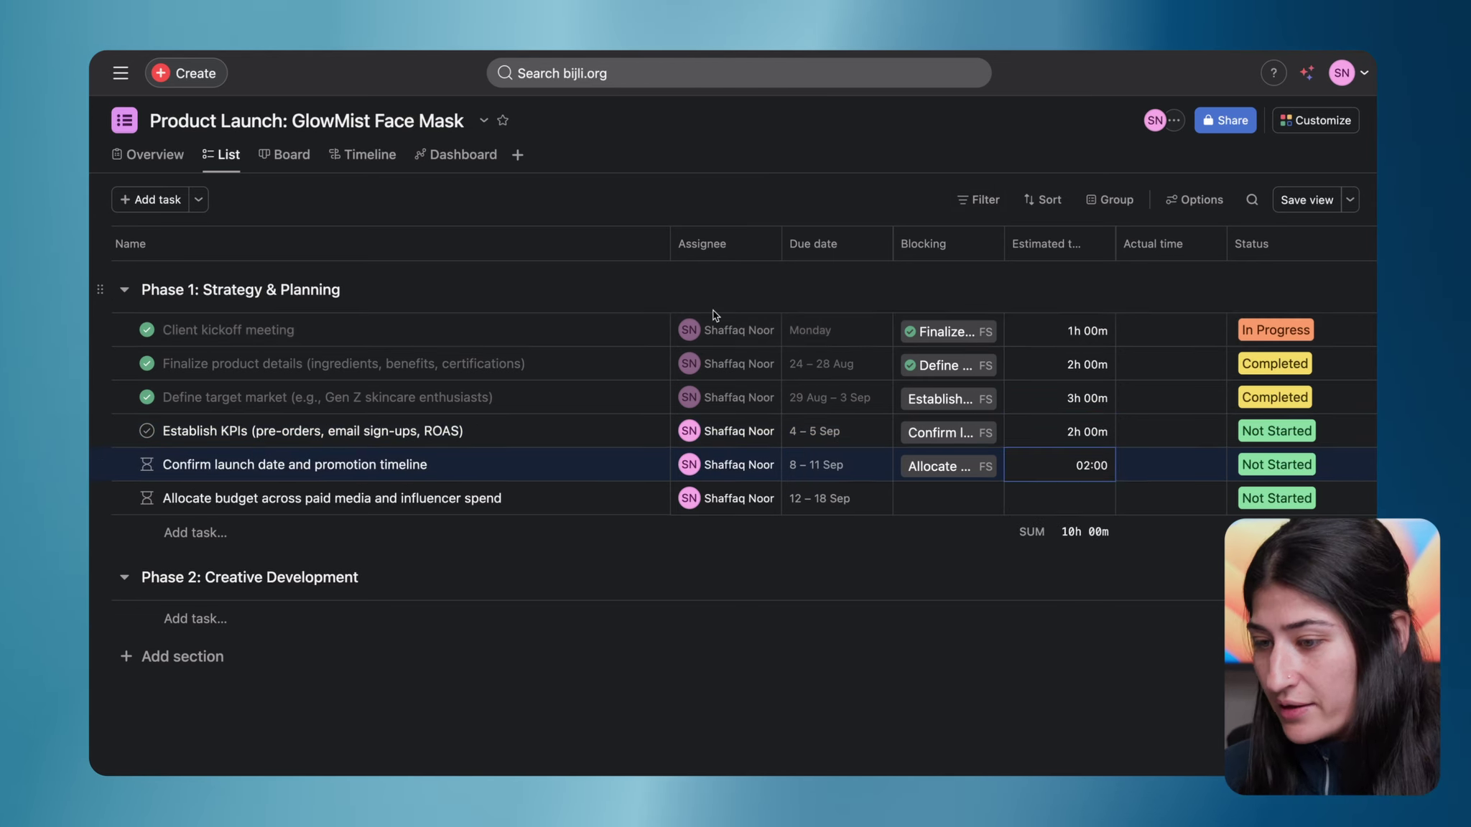
# Reassign Establish KPIs, Confirm launch date and promotion timeline, and Client kickoff meeting to the other team member
pyautogui.click(727, 431)
pyautogui.click(750, 505)
pyautogui.click(718, 465)
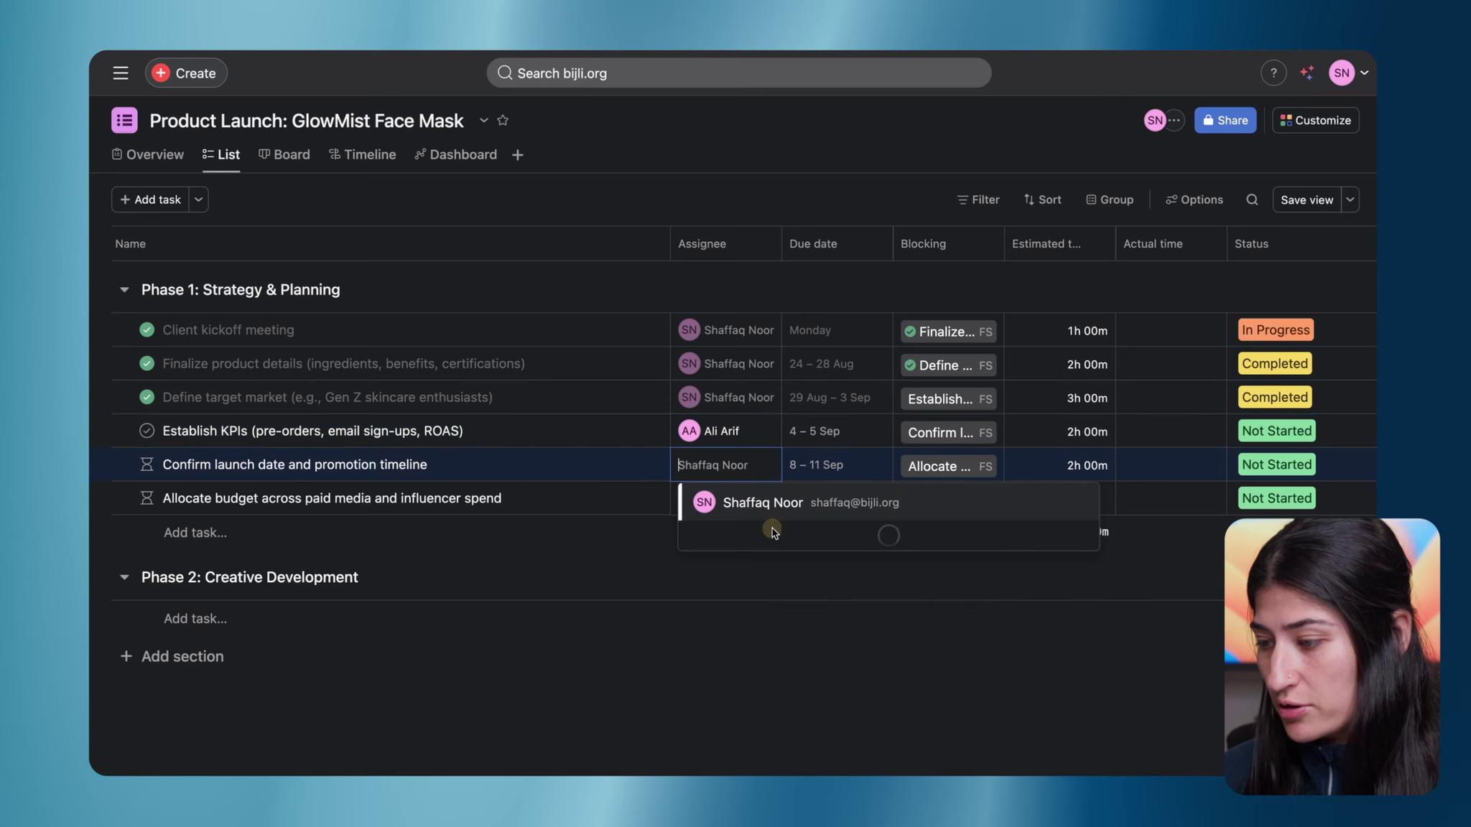
pyautogui.click(768, 548)
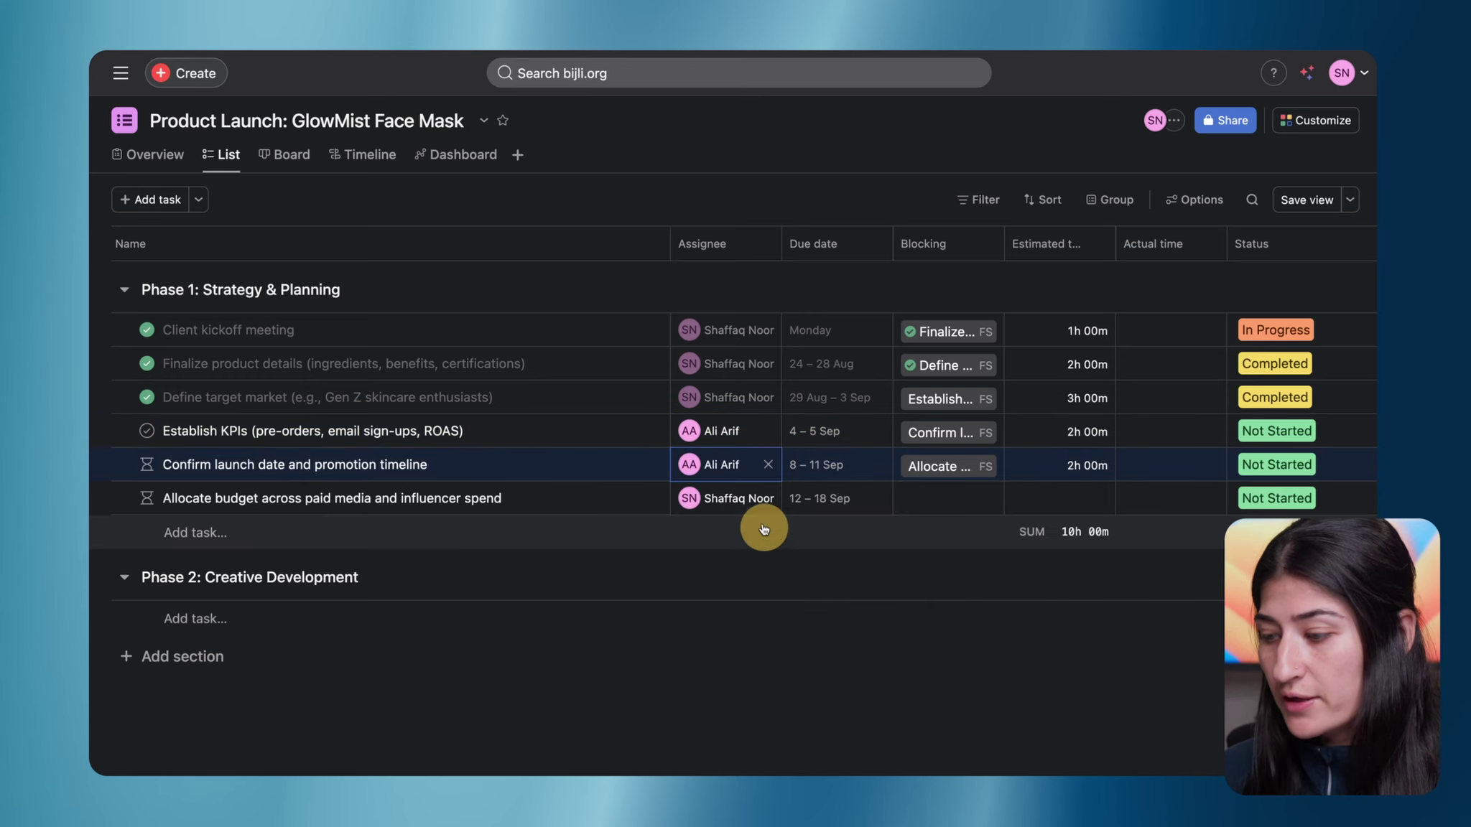
pyautogui.click(727, 334)
pyautogui.click(729, 404)
# Add a Workload view to the project and expand the tasks of both team members
pyautogui.click(517, 155)
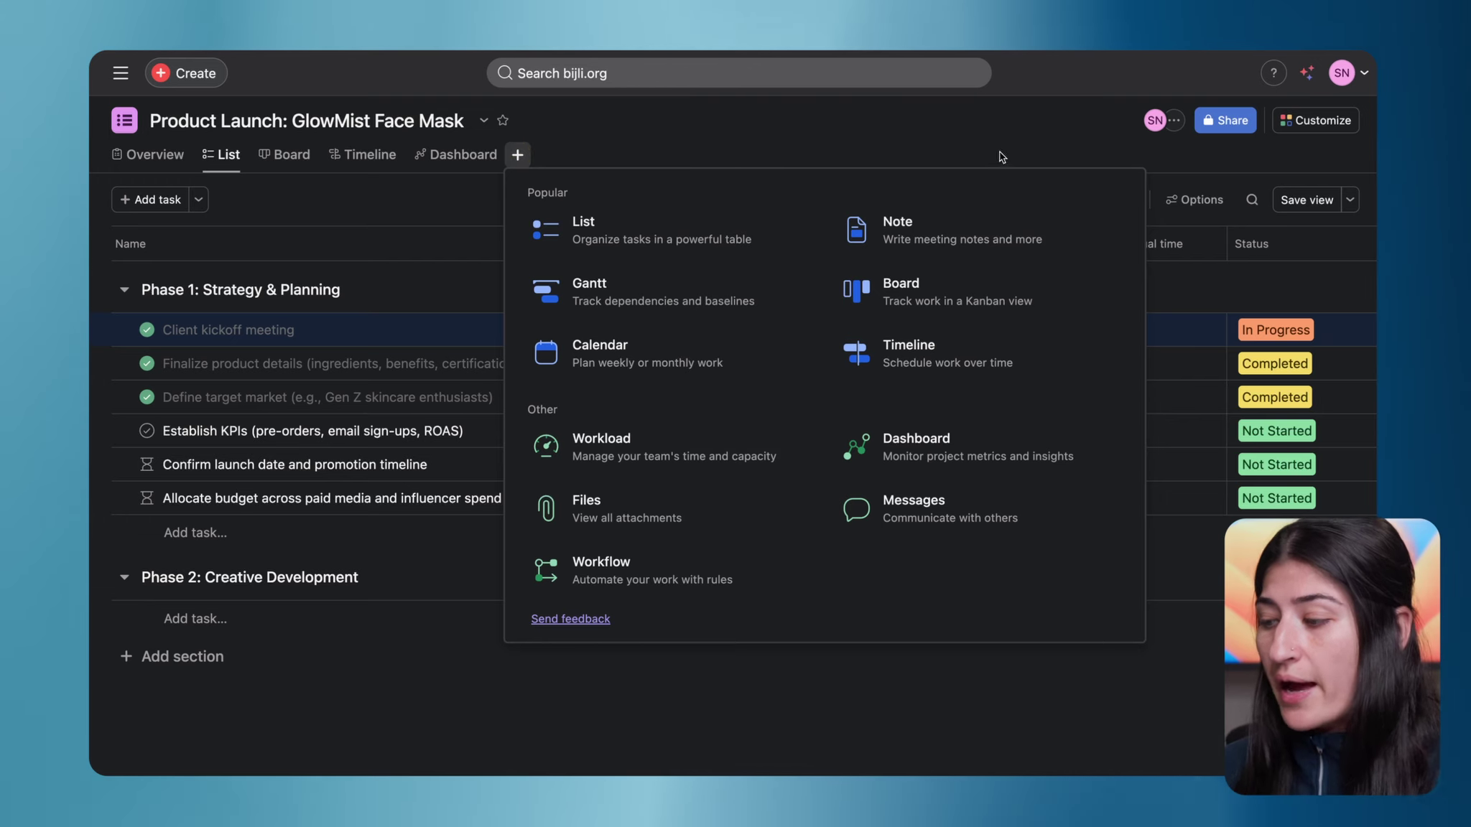
pyautogui.click(689, 457)
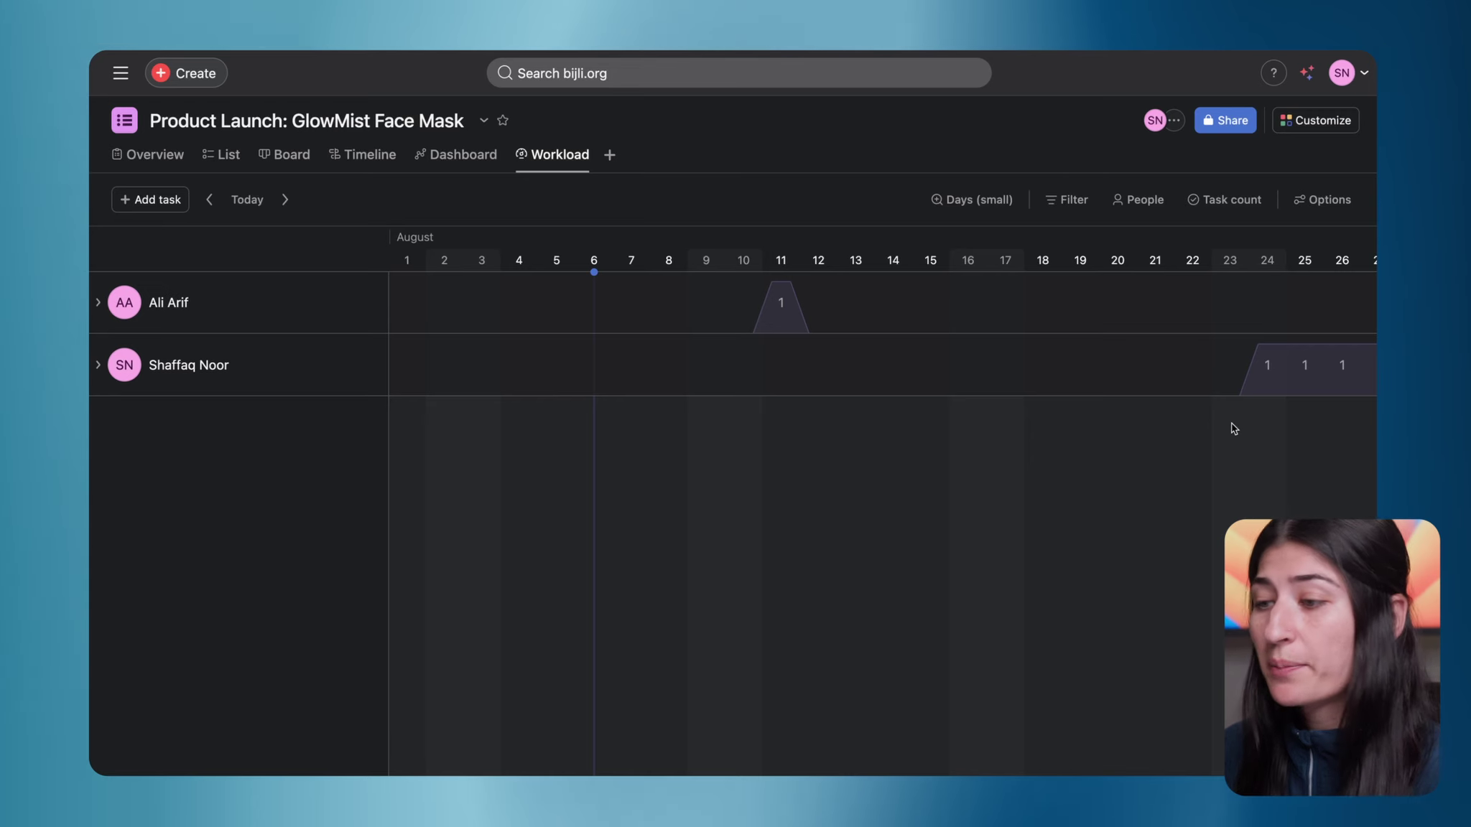
pyautogui.click(98, 303)
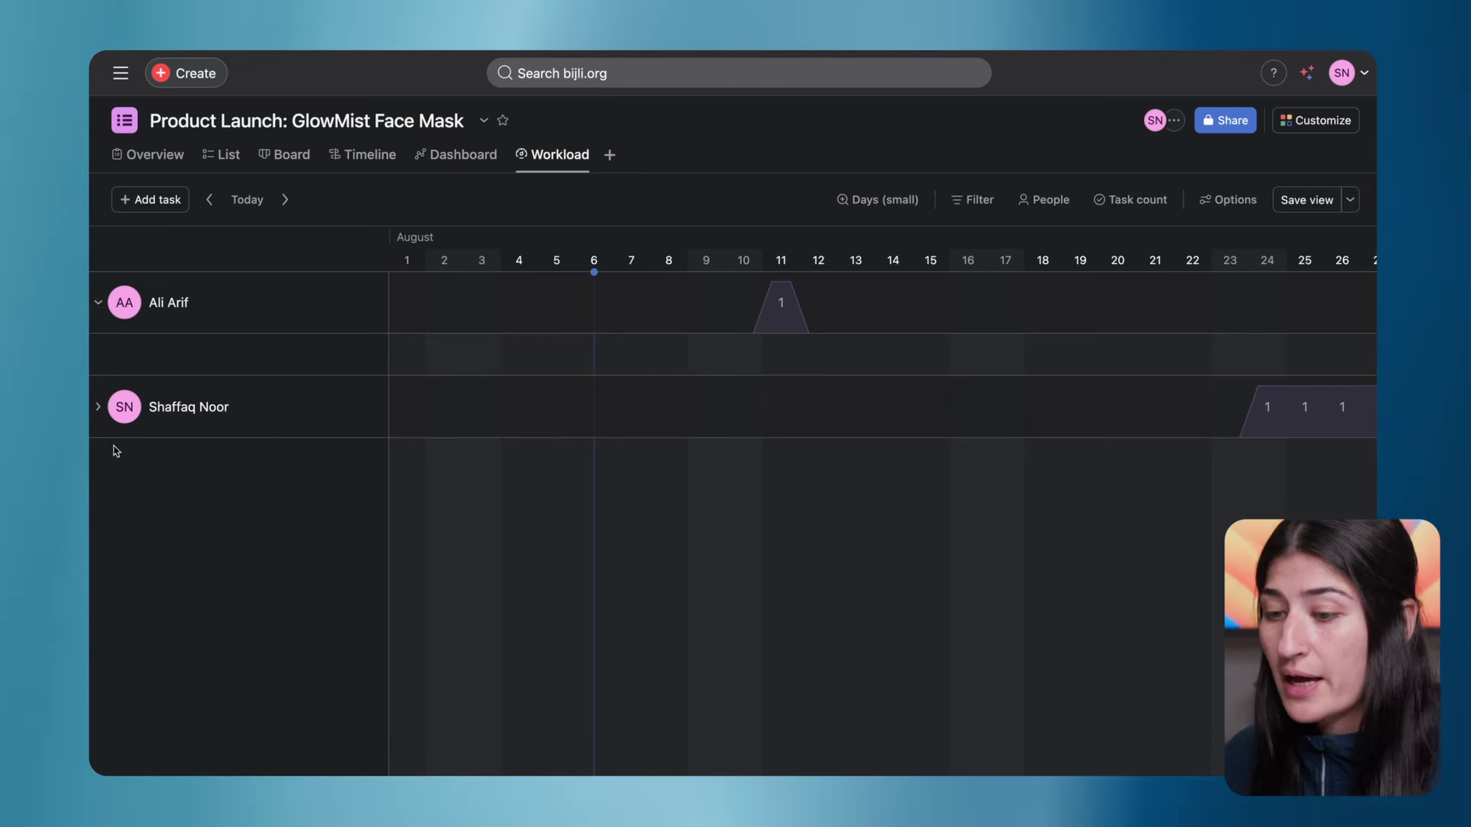
pyautogui.click(98, 407)
# Try the Months (medium) scale for the workload, and set the scale to Weeks
pyautogui.click(880, 200)
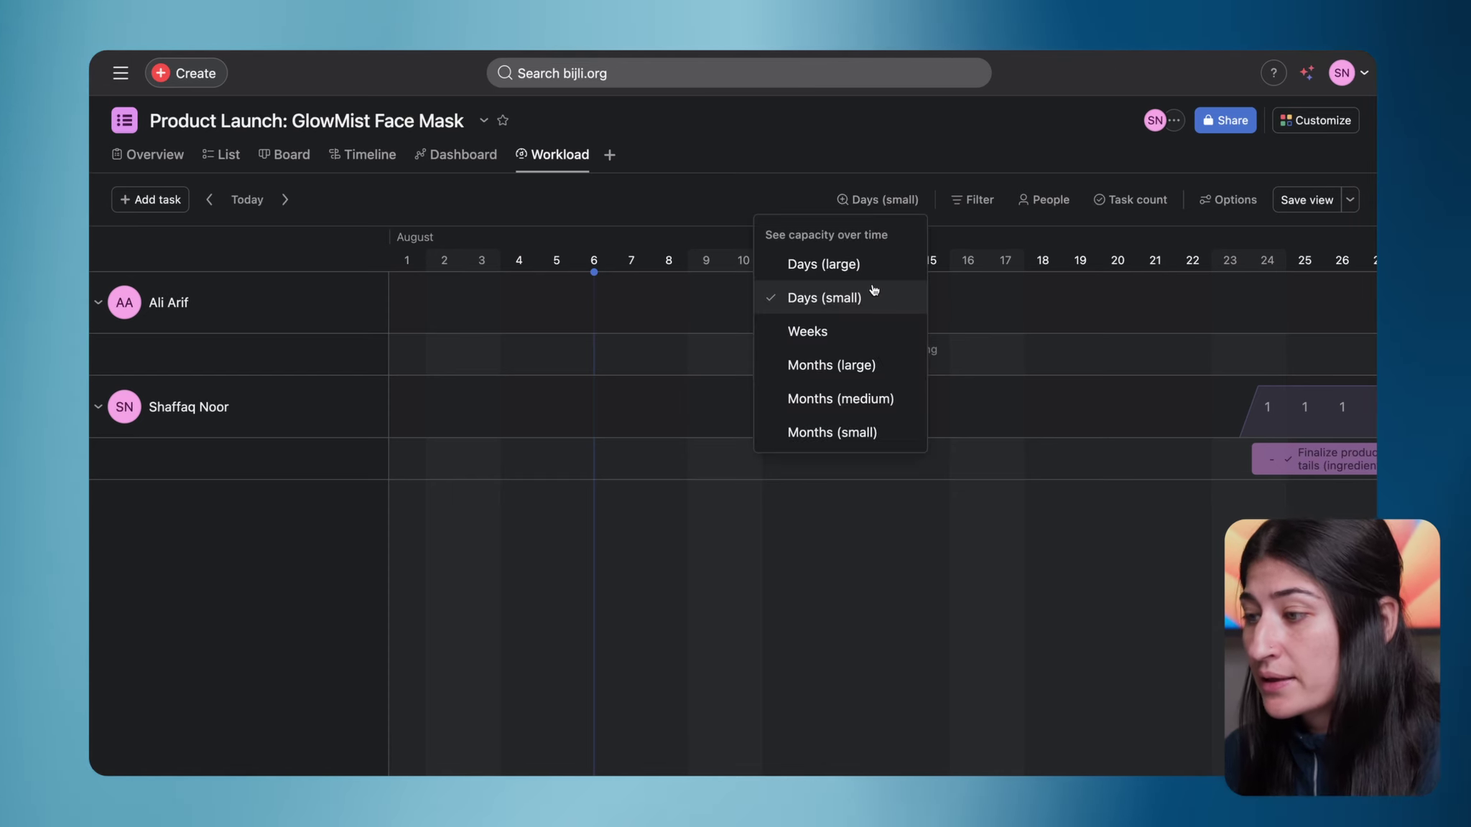
pyautogui.click(855, 400)
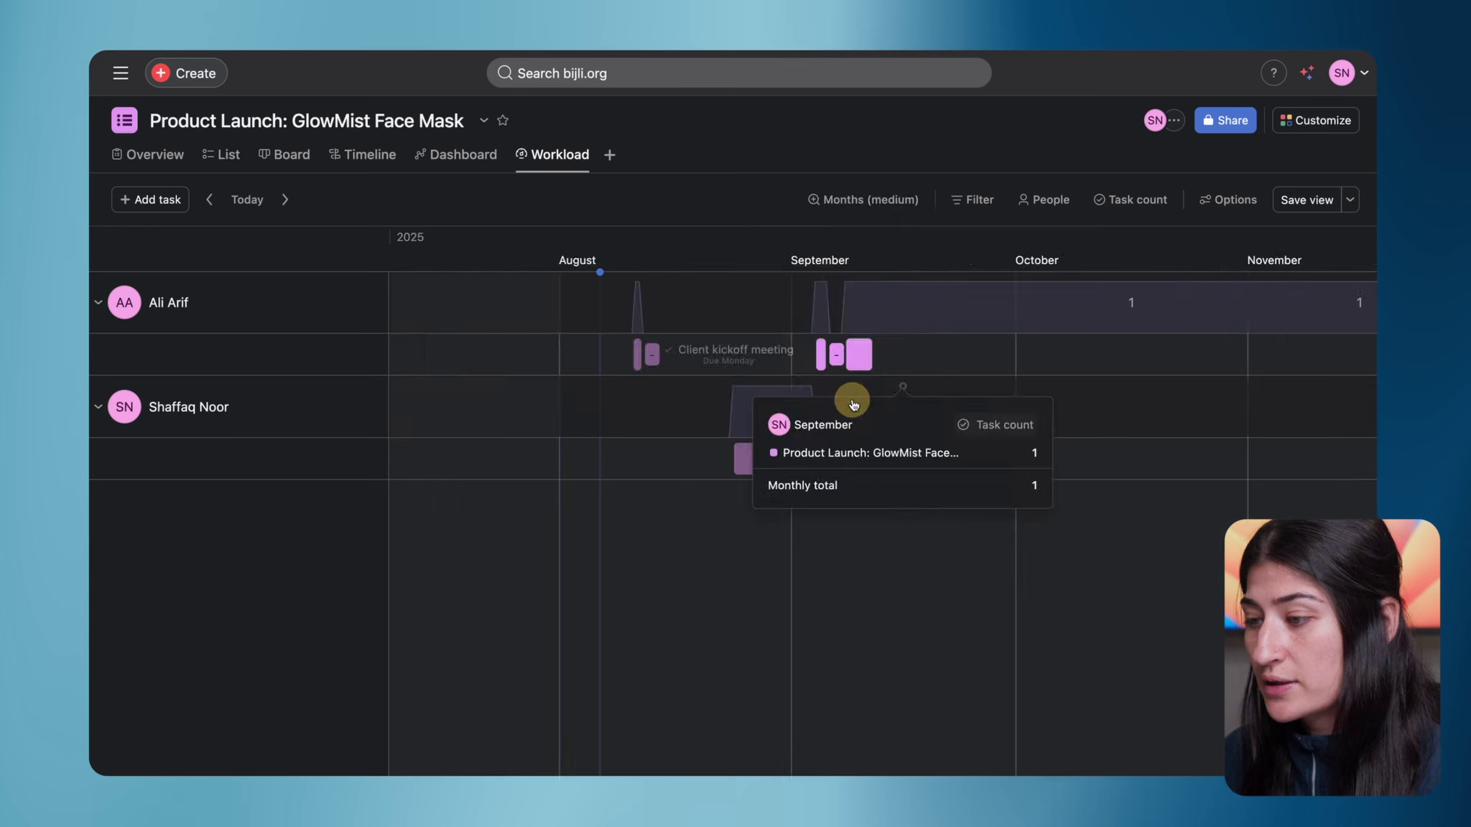
pyautogui.click(846, 198)
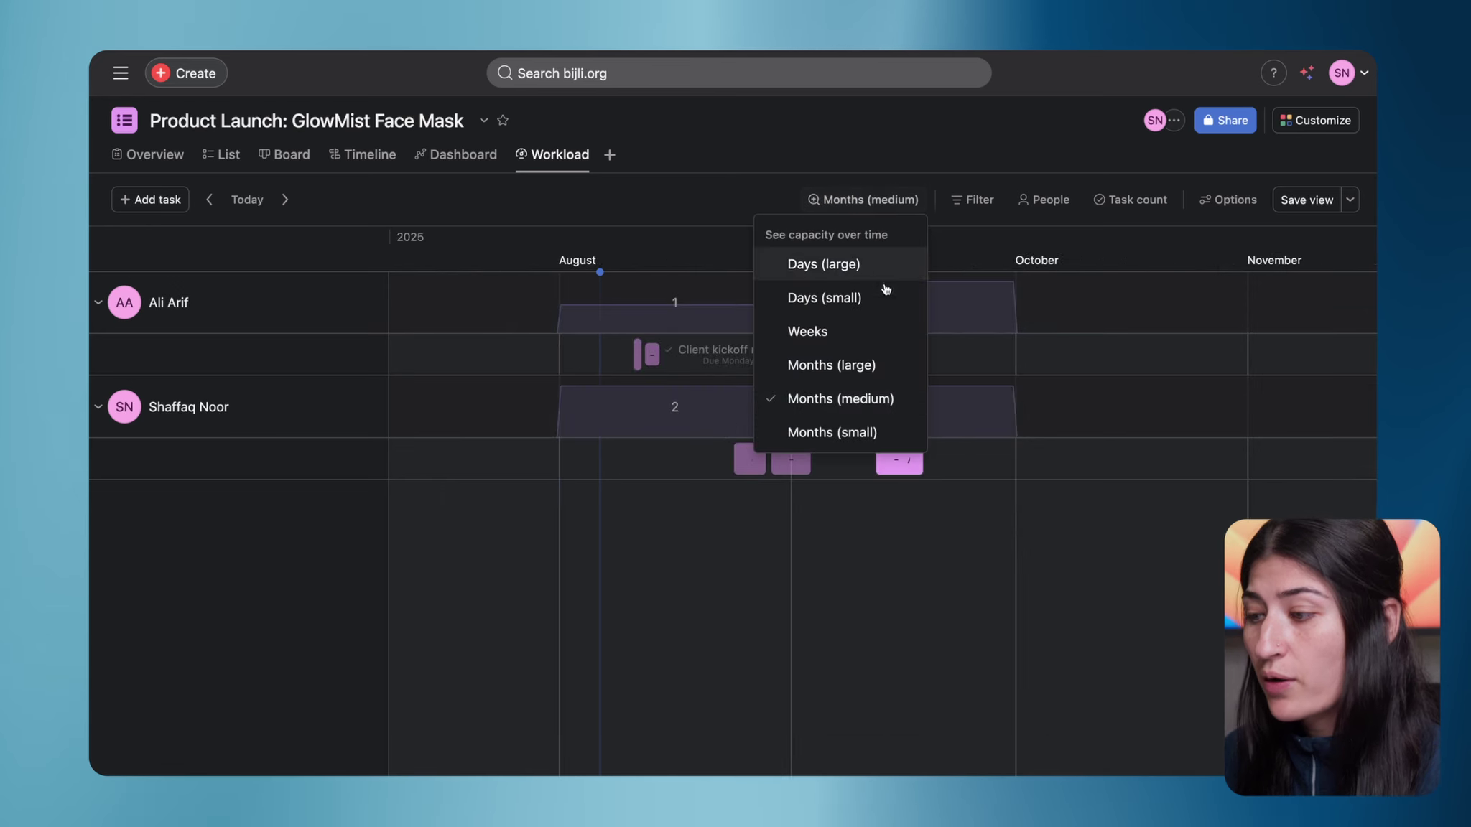
pyautogui.click(837, 332)
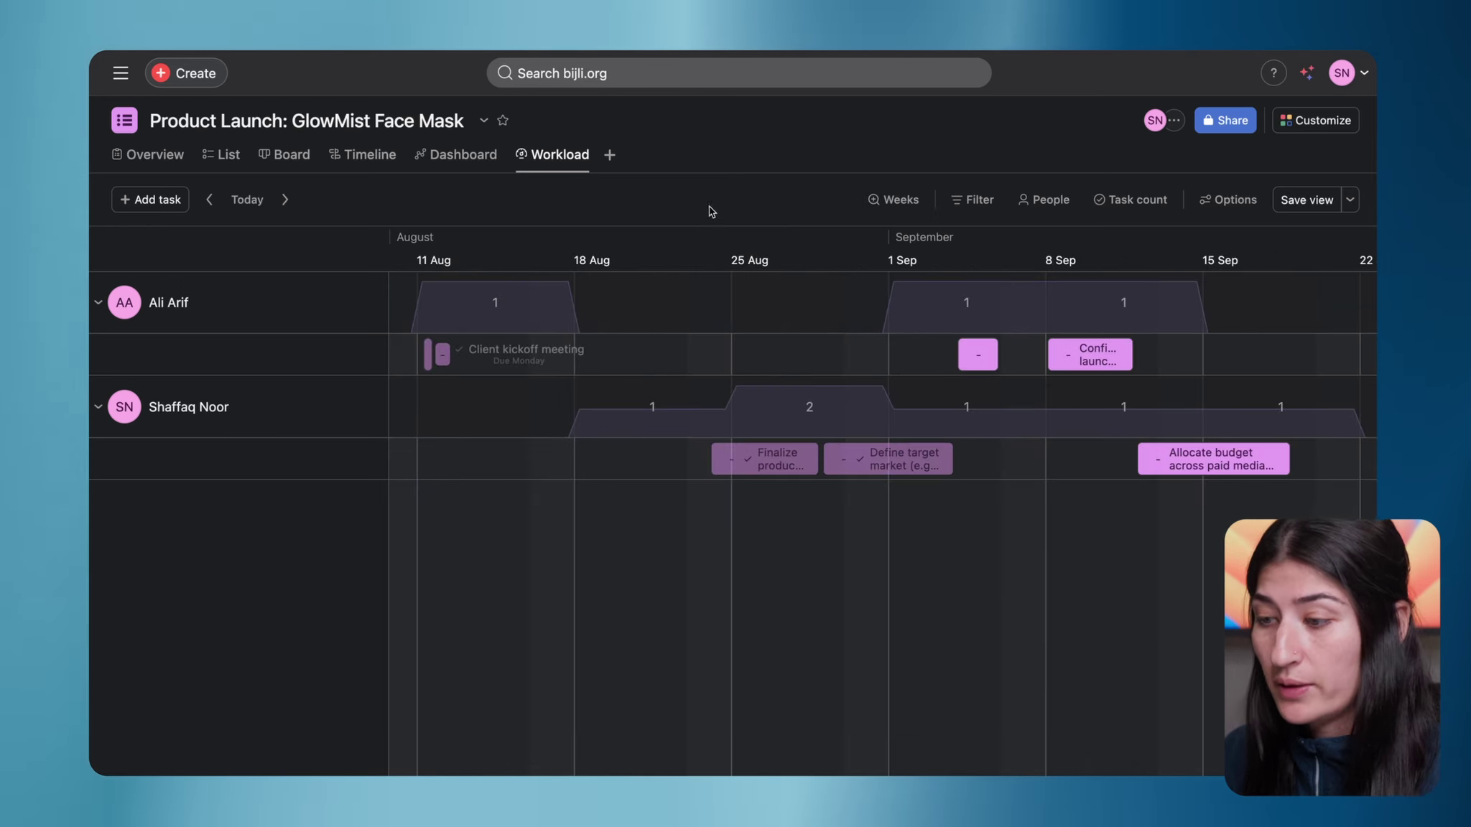
# Measure the workload by estimated time and set individual weekly capacities of 20 hours for the first member and 30 hours for the second
pyautogui.click(1137, 202)
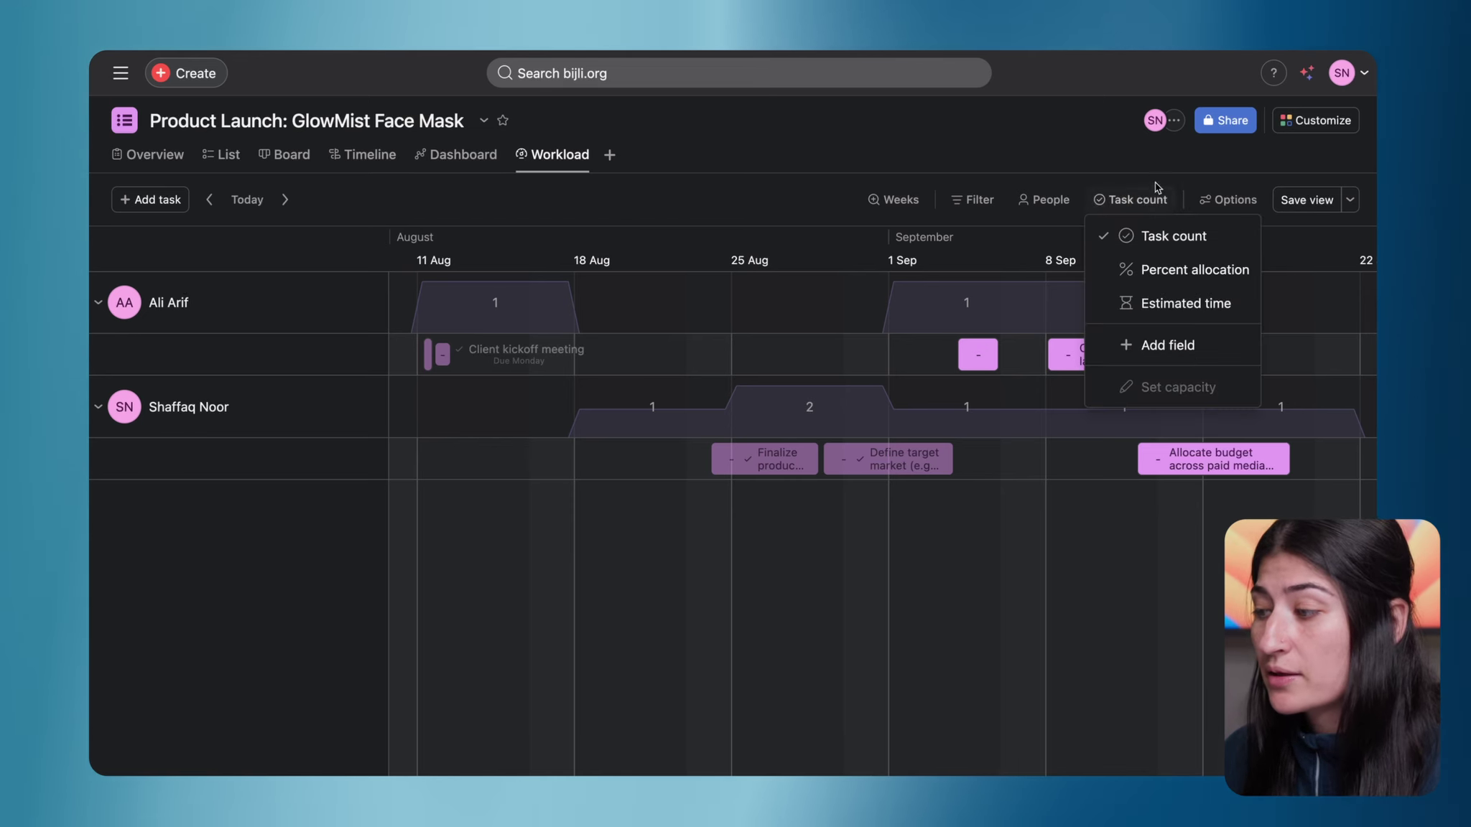
pyautogui.click(1169, 304)
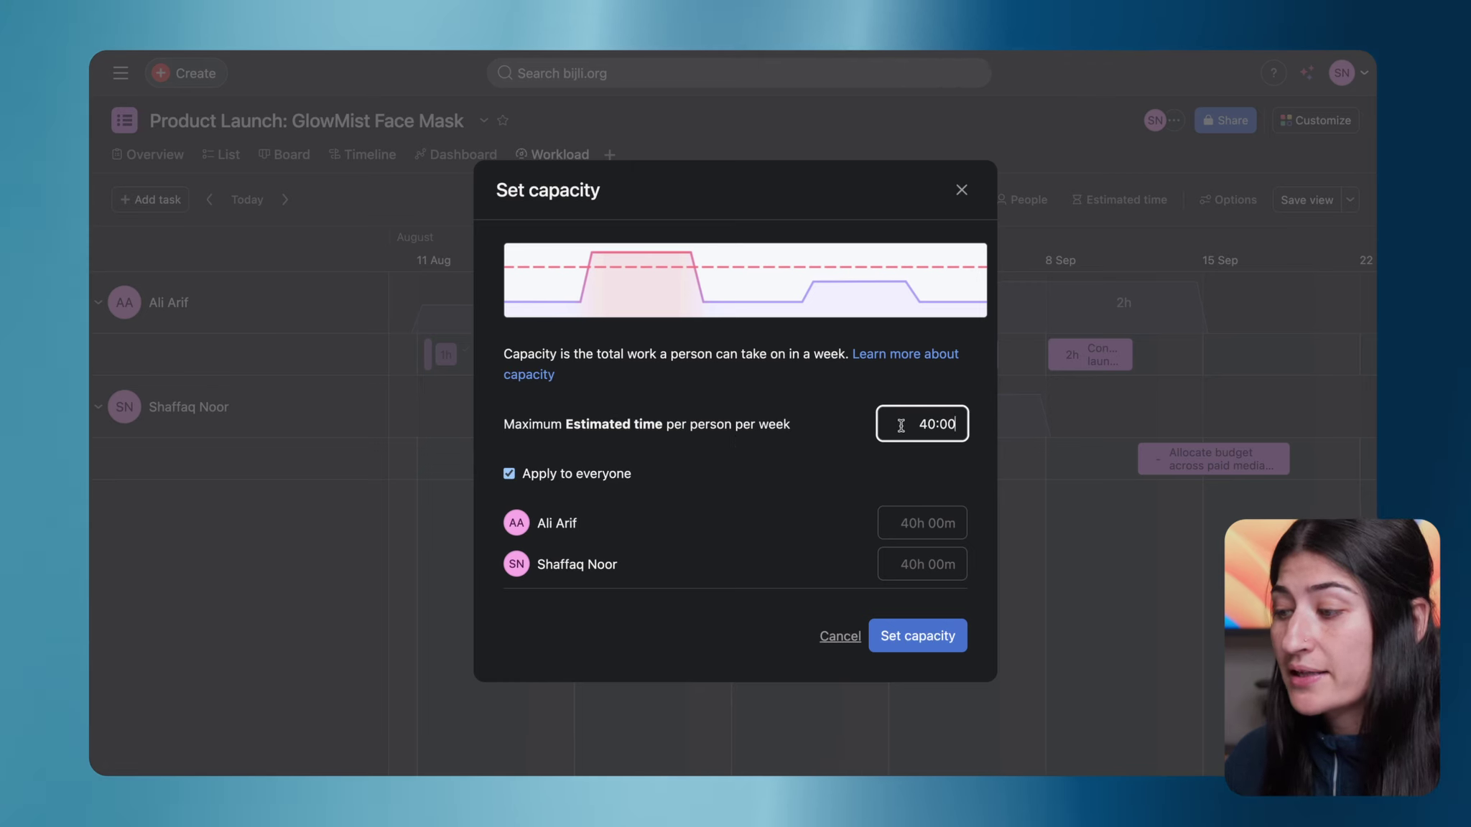
pyautogui.click(611, 477)
pyautogui.click(912, 519)
pyautogui.doubleClick(912, 519)
pyautogui.moveTo(912, 518); pyautogui.dragTo(1008, 519)
pyautogui.write('20:00')
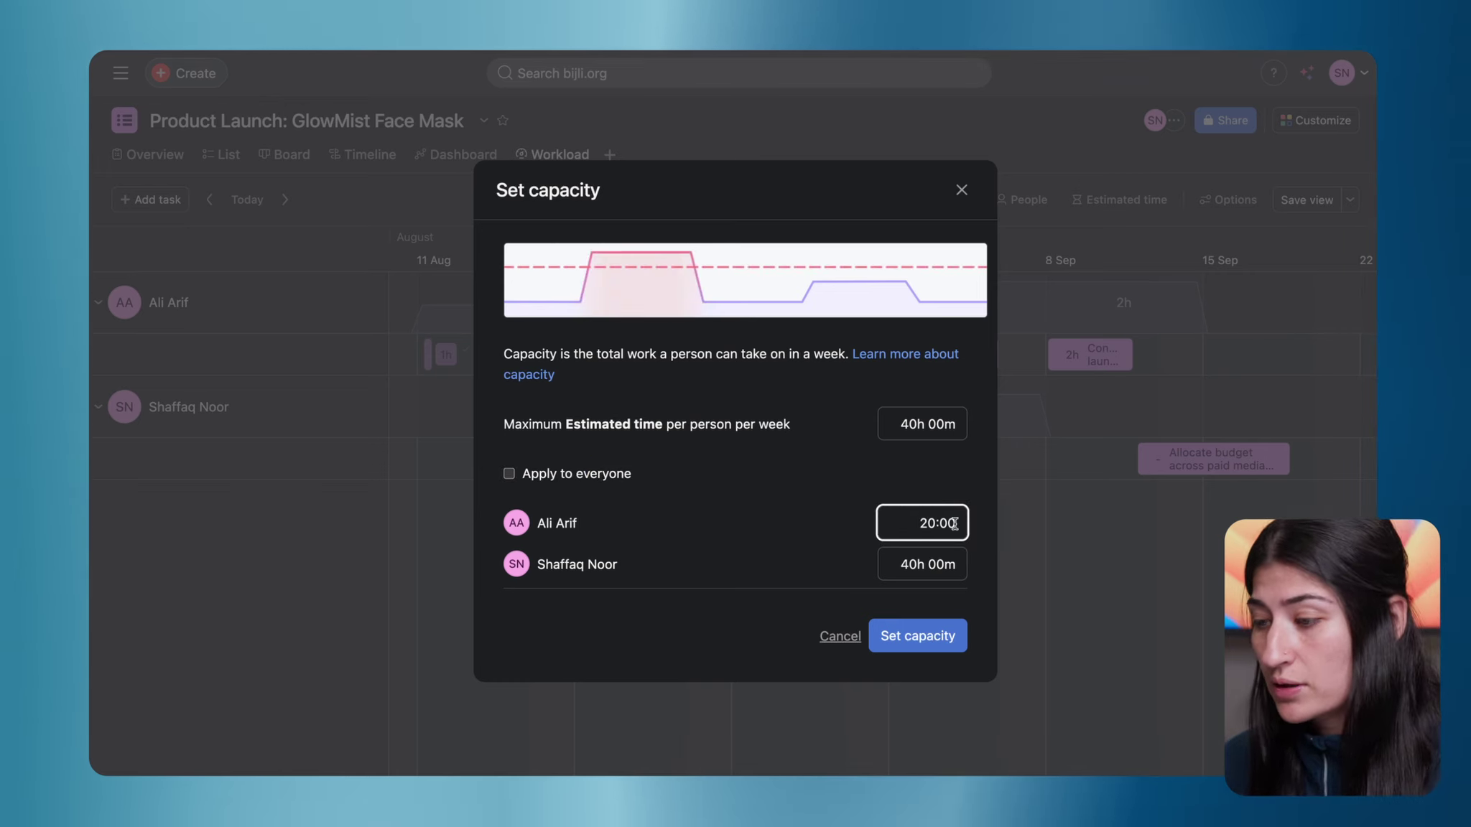
pyautogui.doubleClick(920, 559)
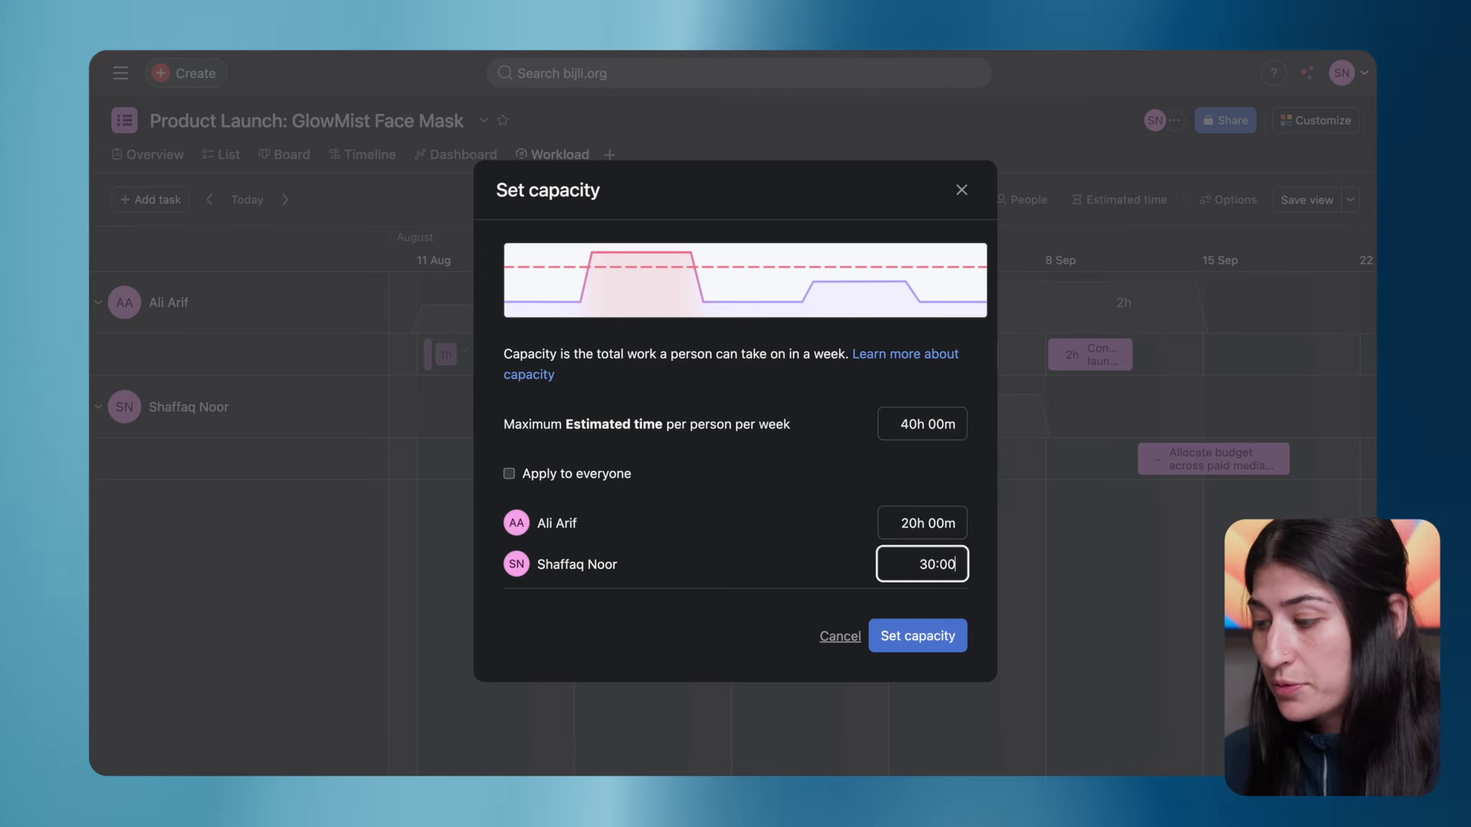
pyautogui.click(912, 636)
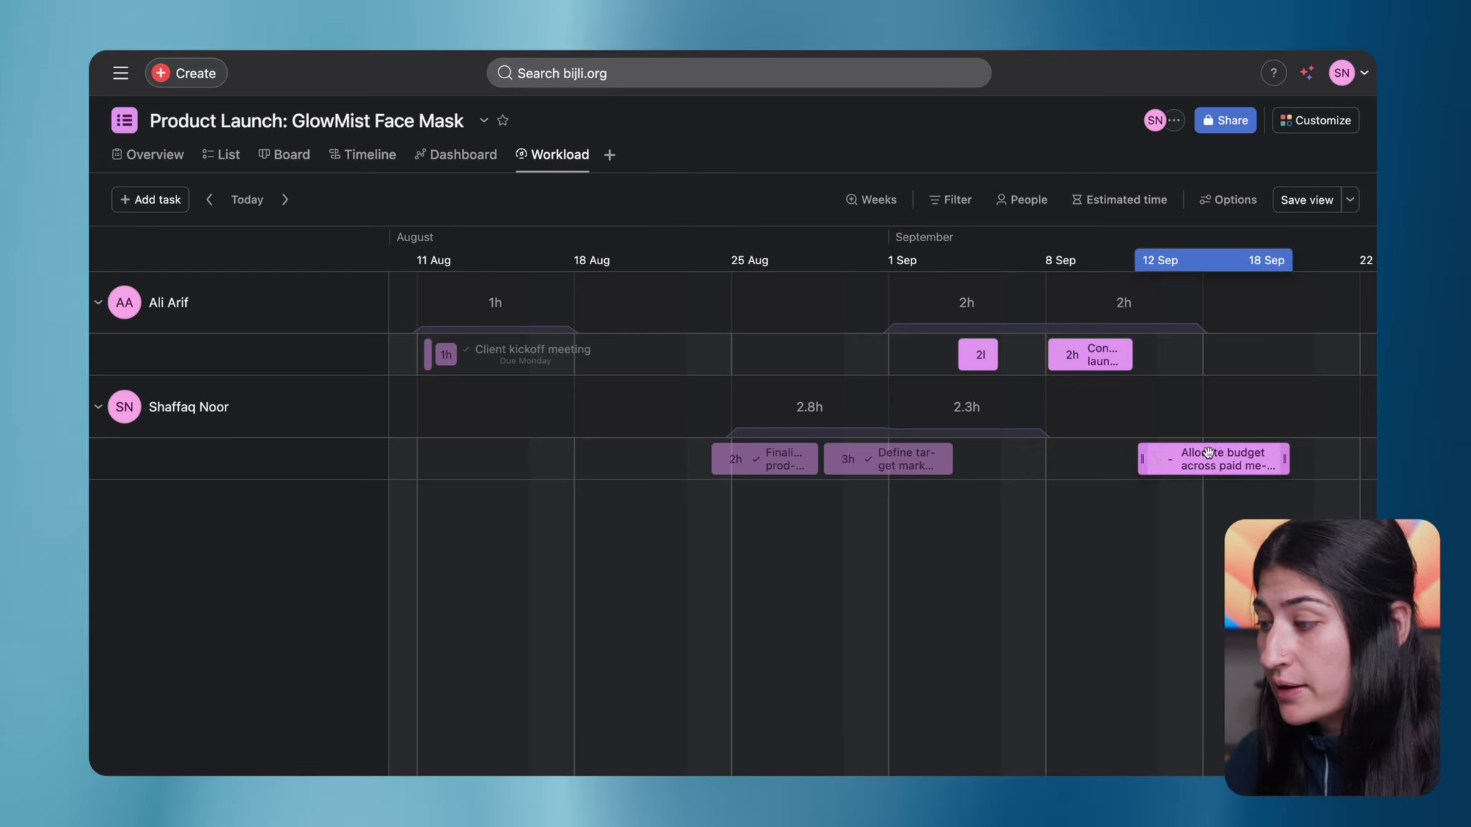
# Reassign Define target market, Finalize product details and Allocate budget to the first team member on the workload chart
pyautogui.moveTo(890, 457); pyautogui.dragTo(887, 359)
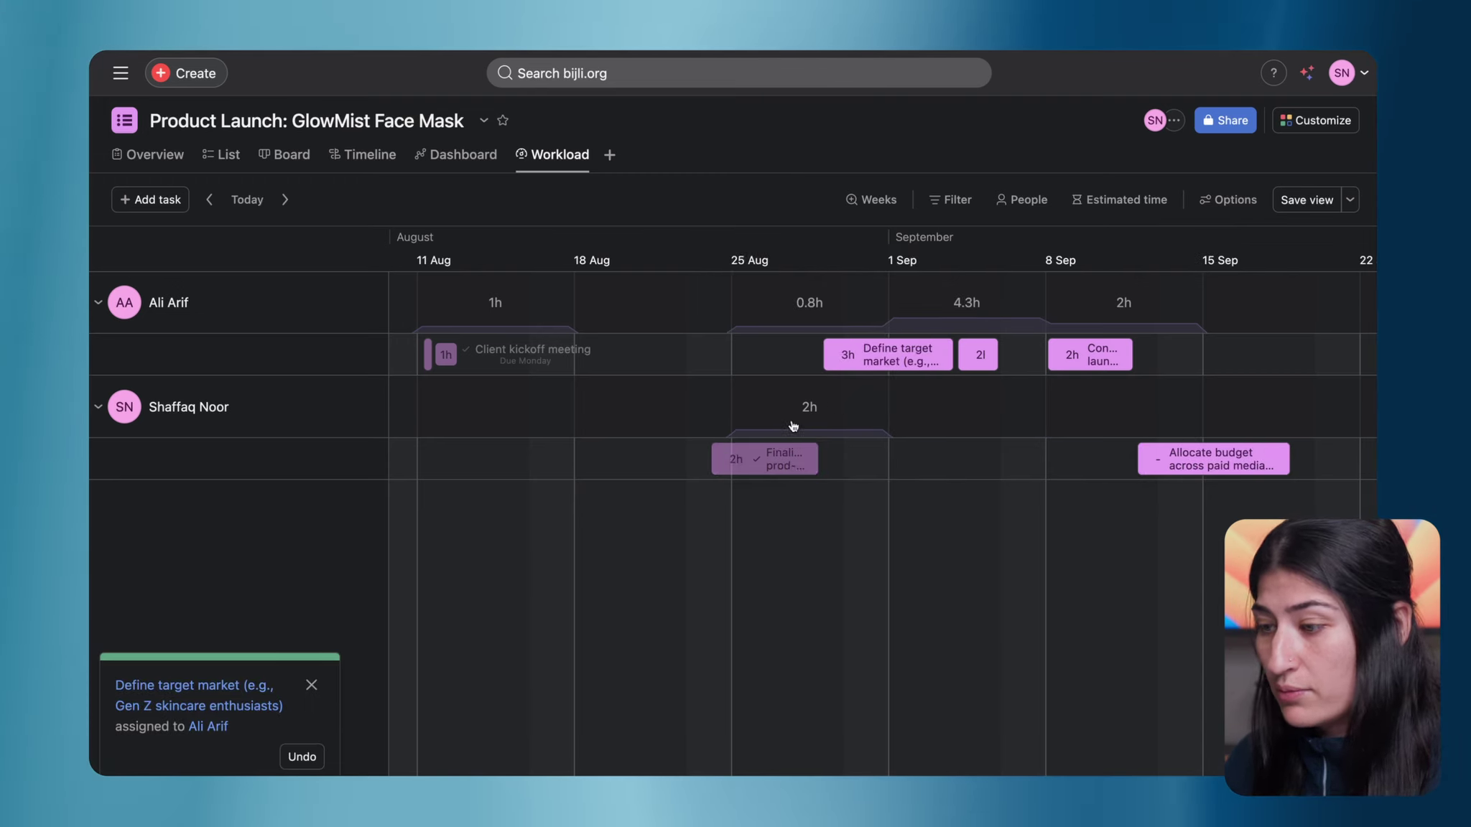
pyautogui.moveTo(736, 459); pyautogui.dragTo(742, 363)
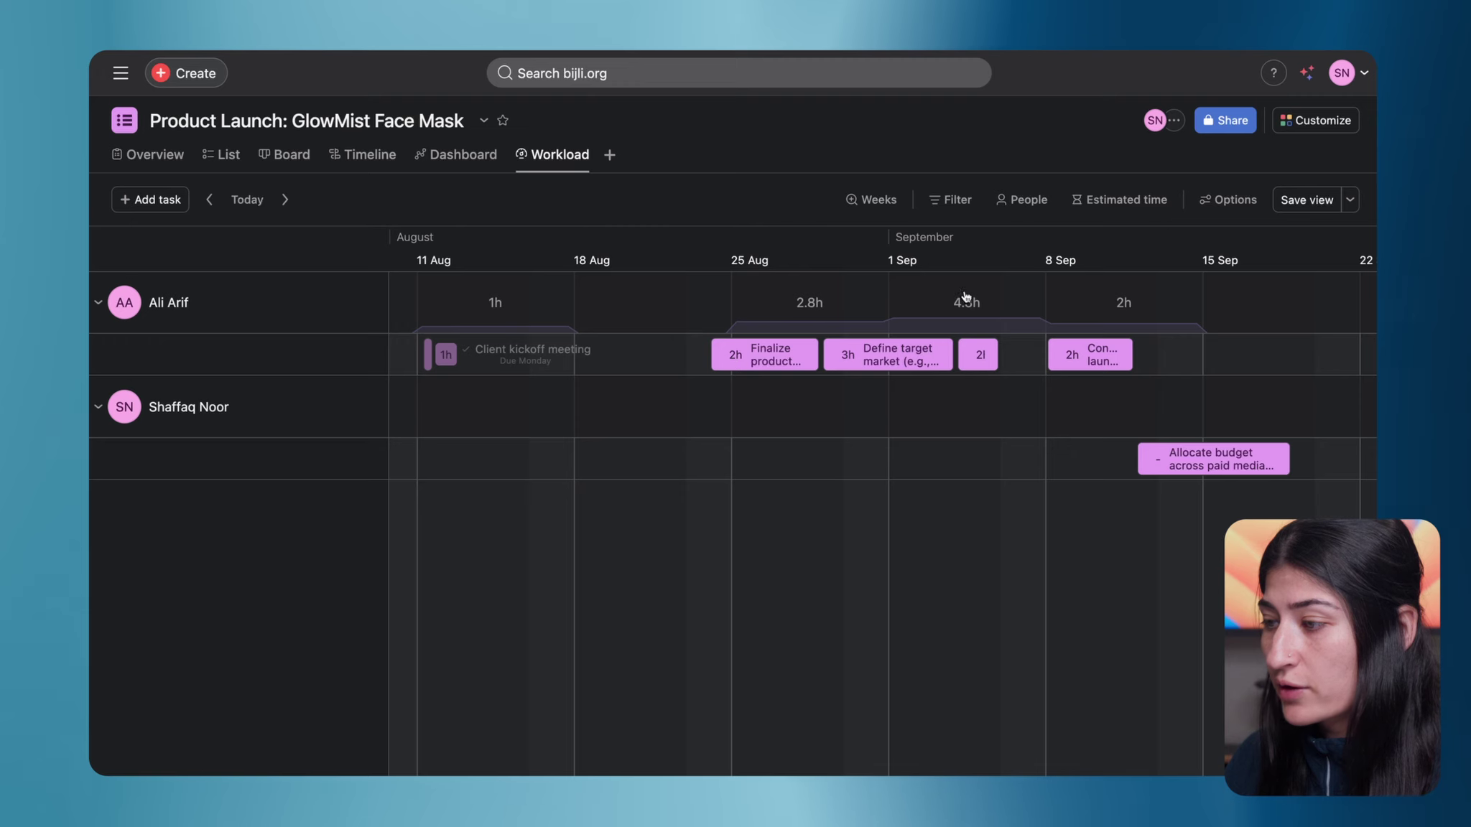
pyautogui.moveTo(1229, 463); pyautogui.dragTo(1189, 359)
# Set Define target market's estimated time to 8 hours and check the assignee's weekly capacity for 1–8 September
pyautogui.click(874, 341)
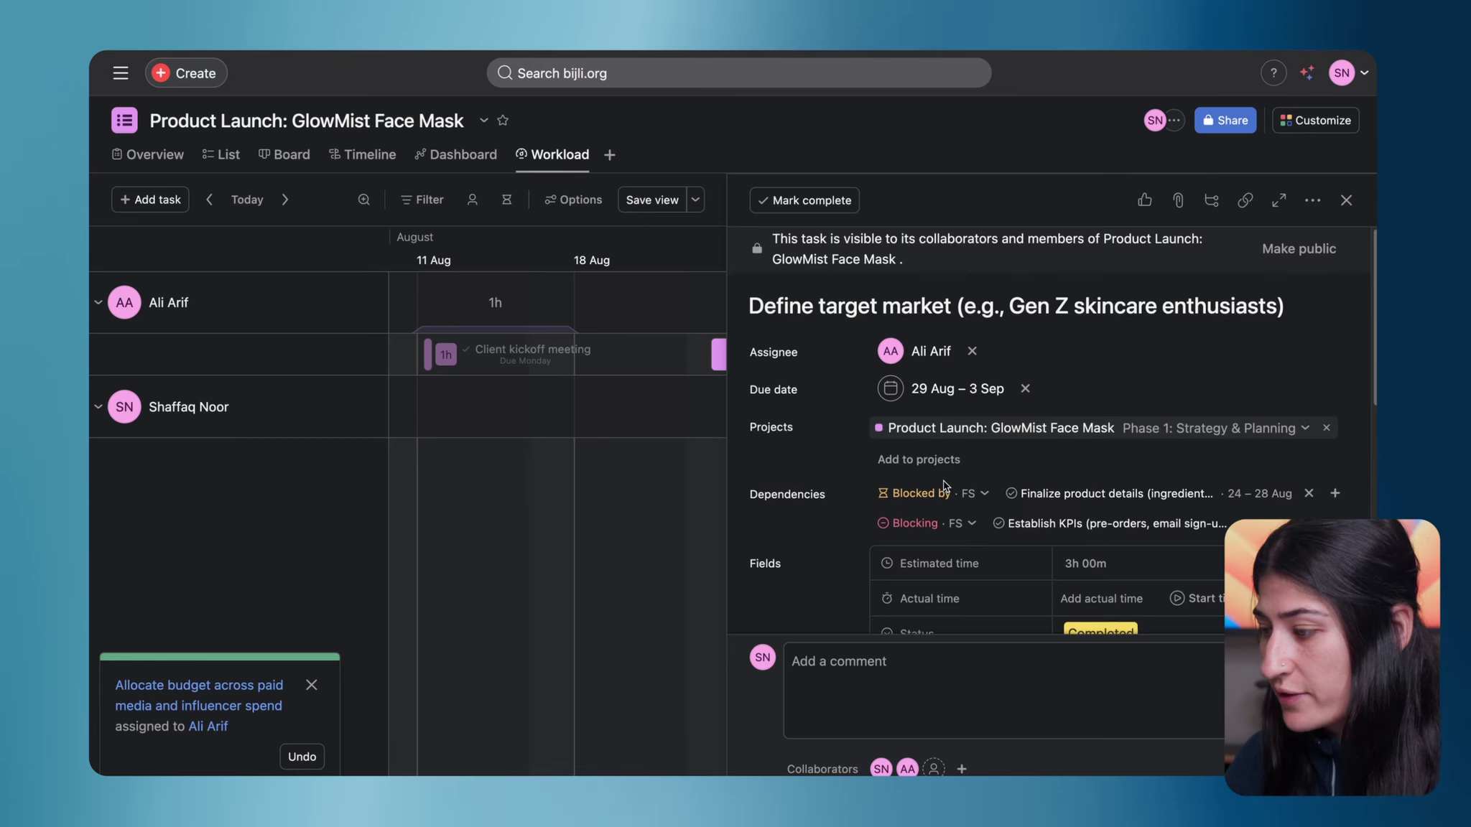
pyautogui.scroll(-2, 945, 487)
pyautogui.click(1063, 455)
pyautogui.click(1067, 451)
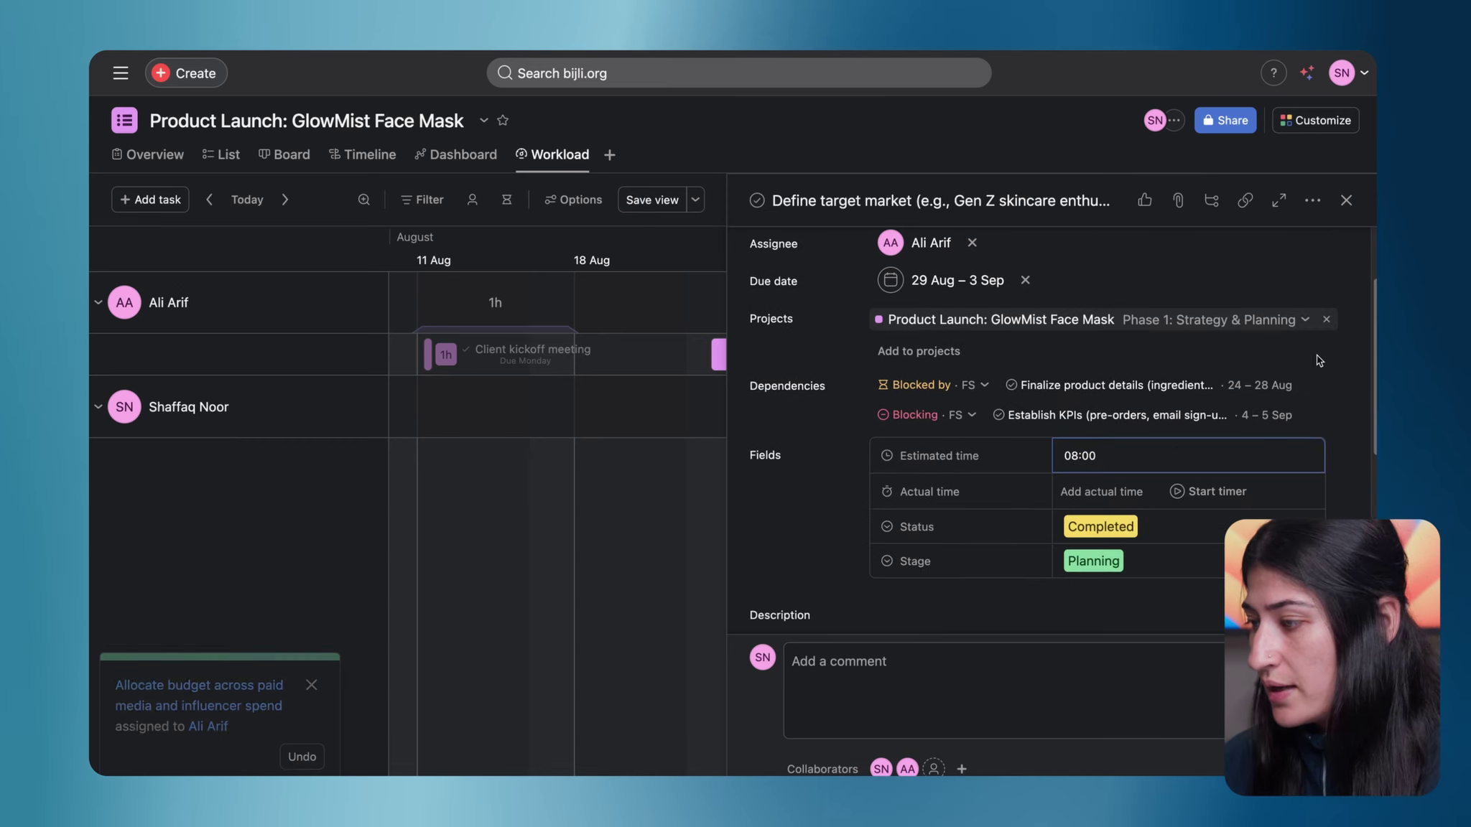
pyautogui.click(1332, 361)
pyautogui.press('Escape')
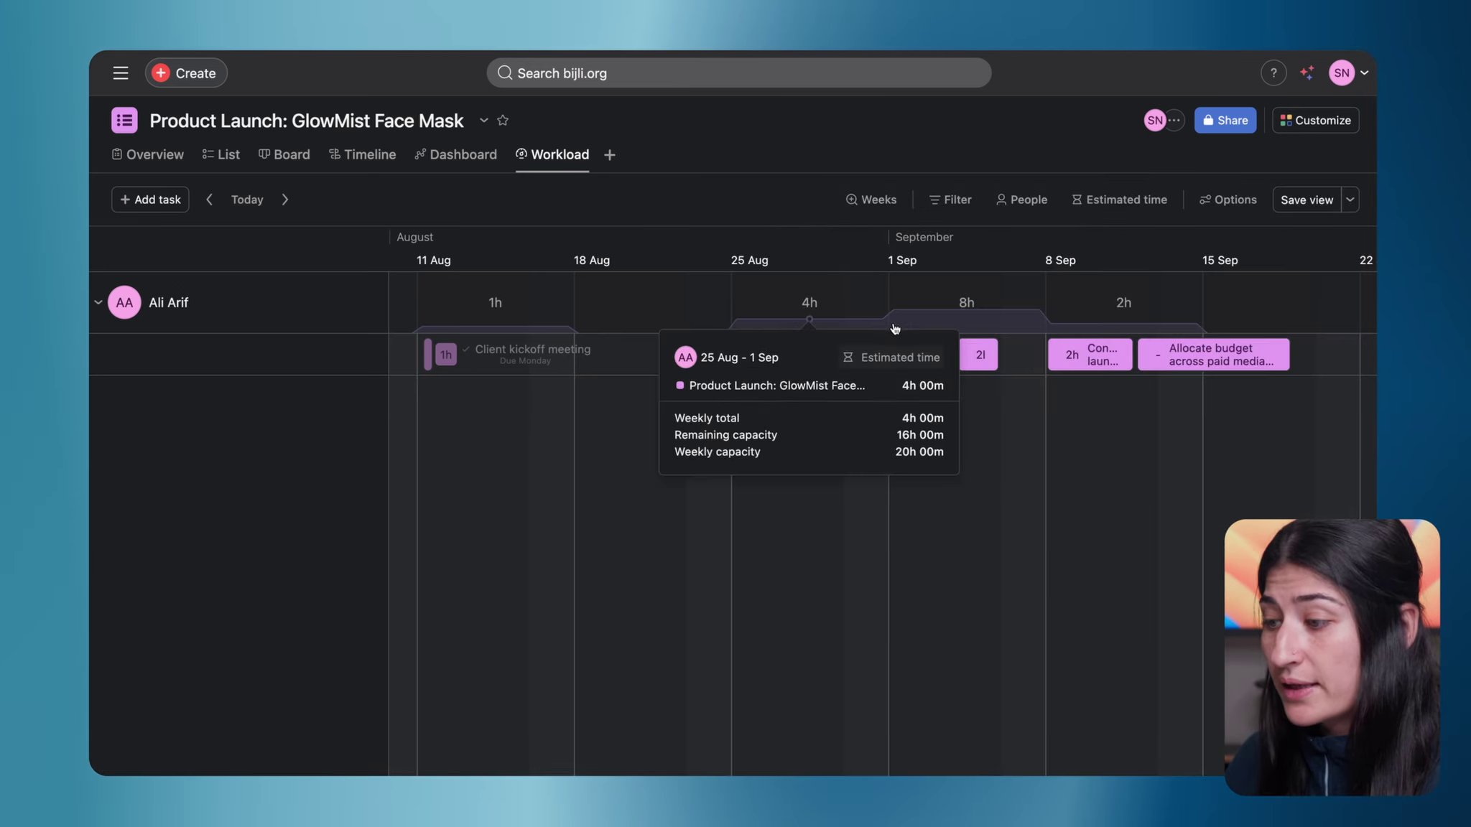
pyautogui.moveTo(940, 322)
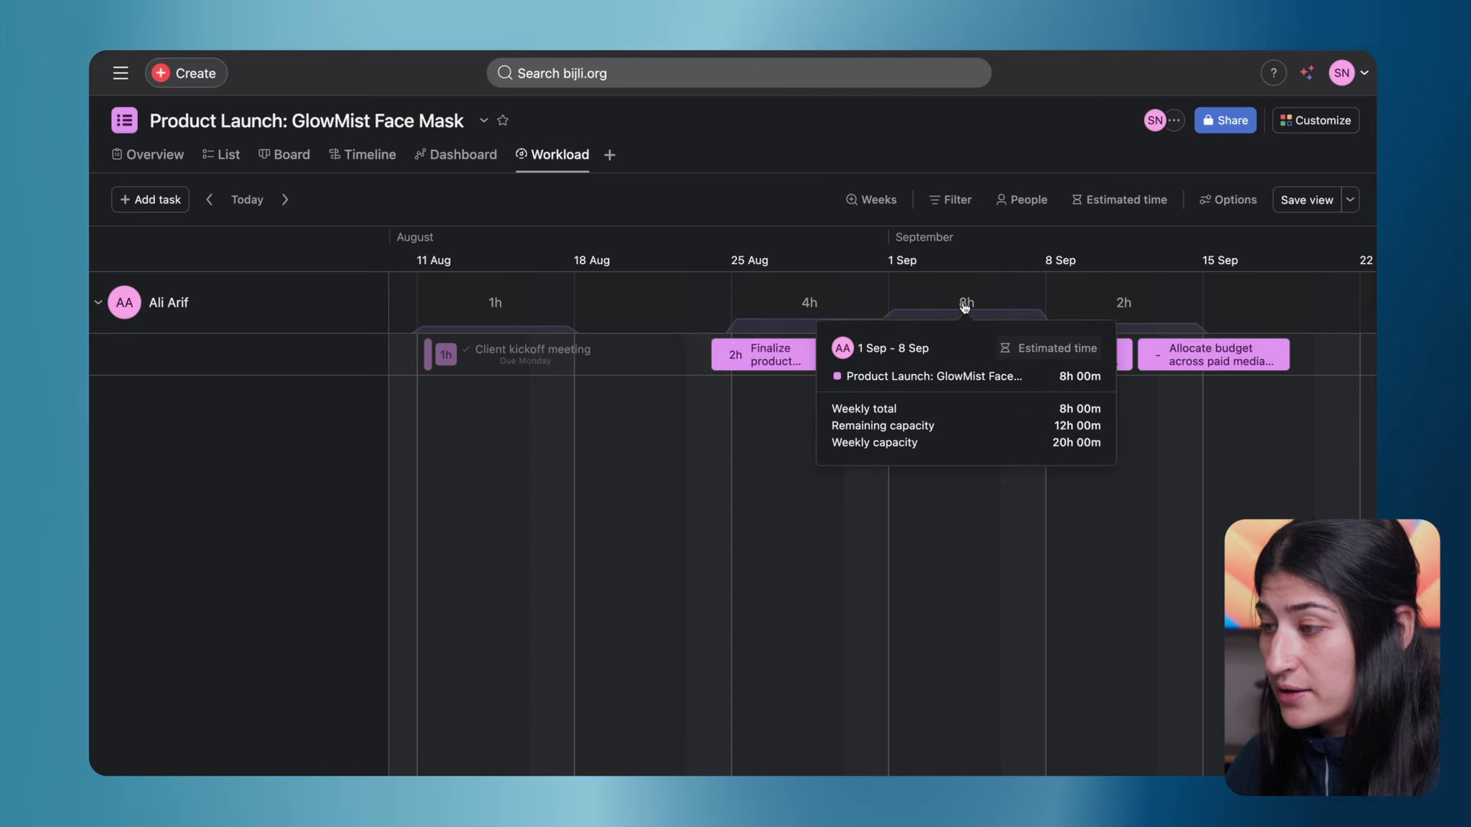